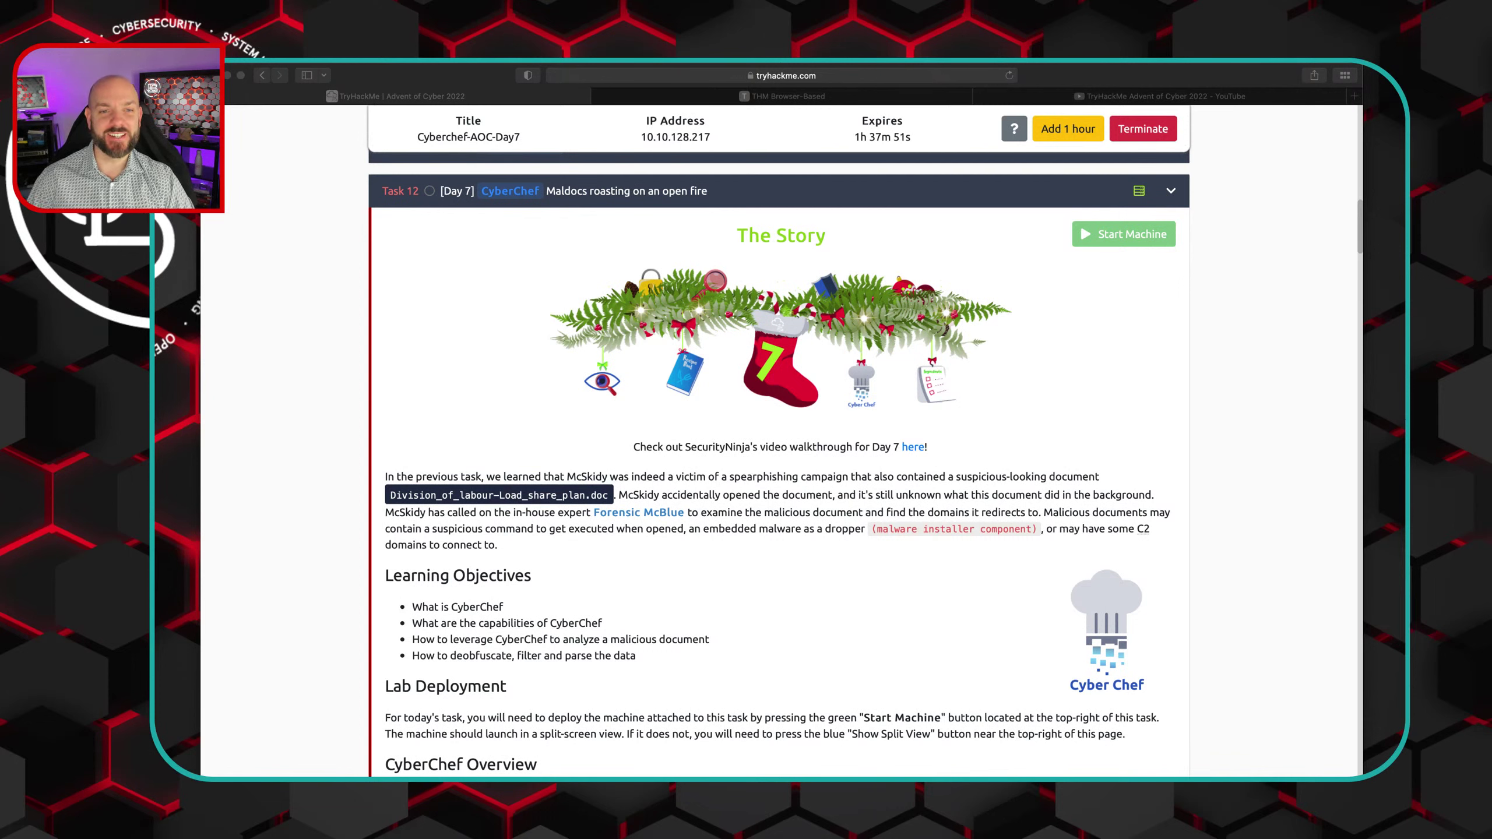
# Read the Day 7 CyberChef task's story, learning objectives and lab deployment instructions
pyautogui.click(775, 651)
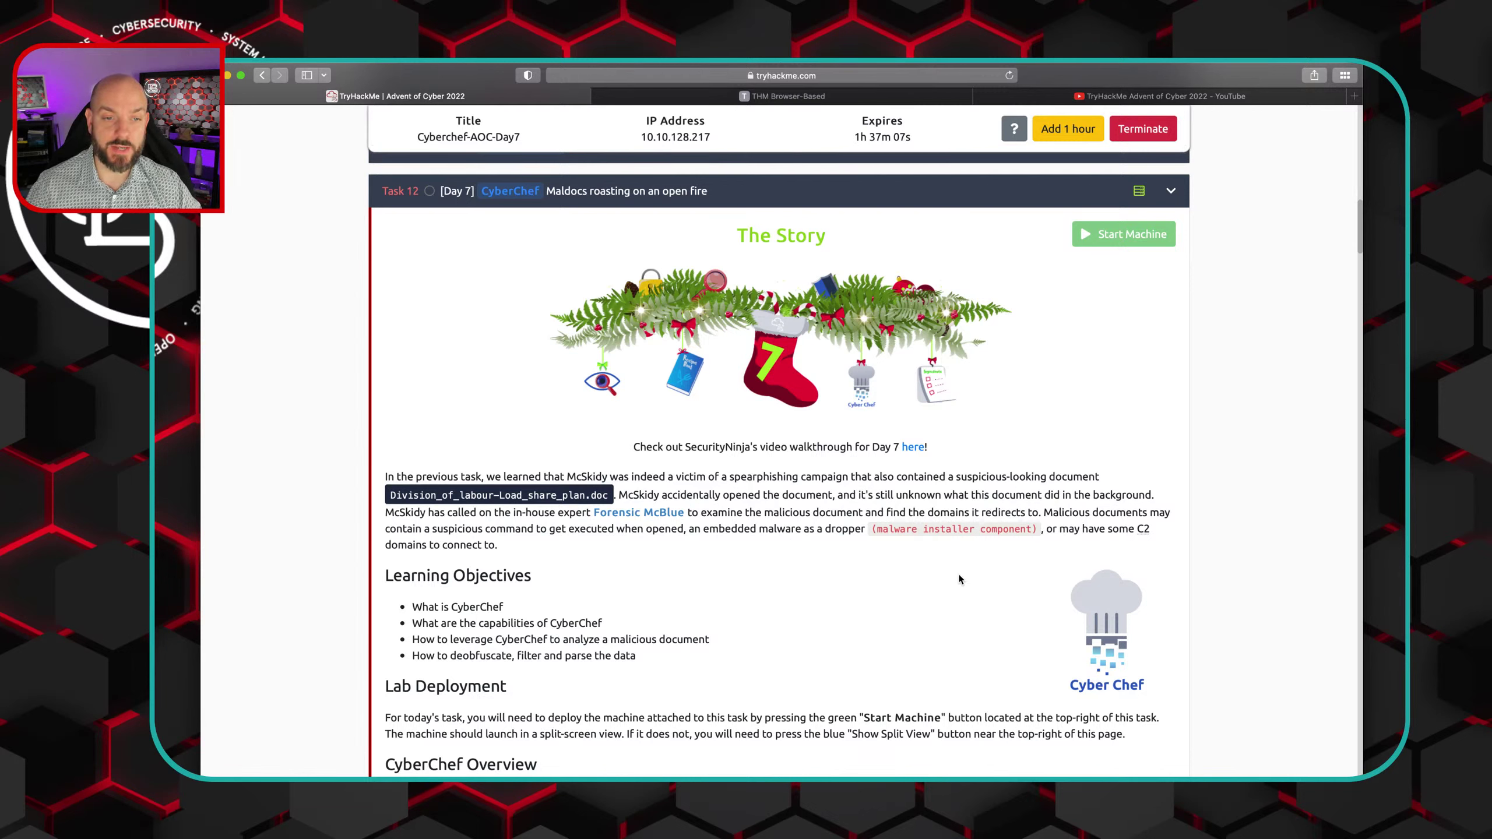
pyautogui.scroll(-3, 959, 578)
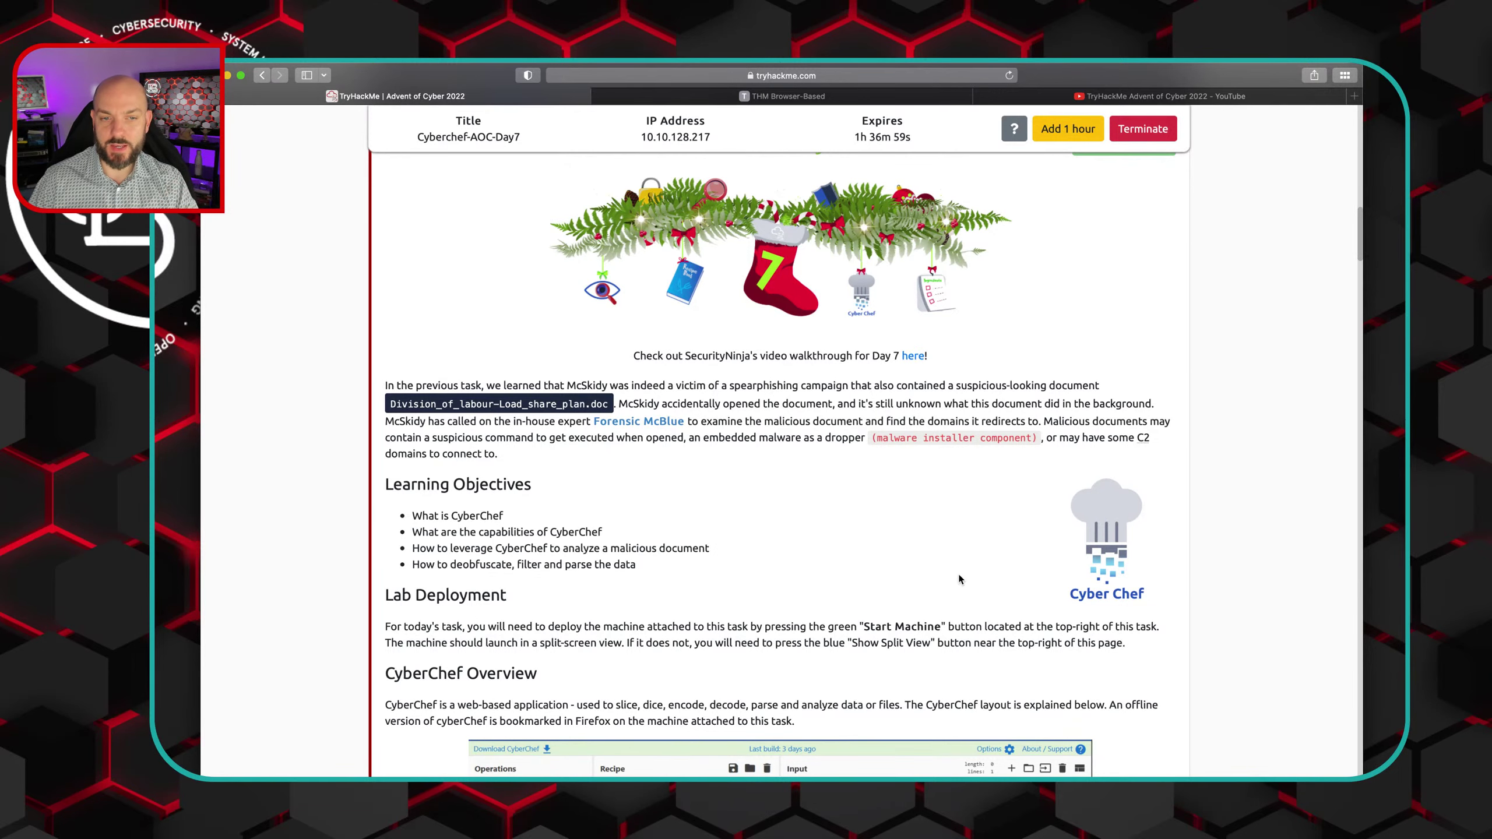
pyautogui.scroll(-1, 957, 578)
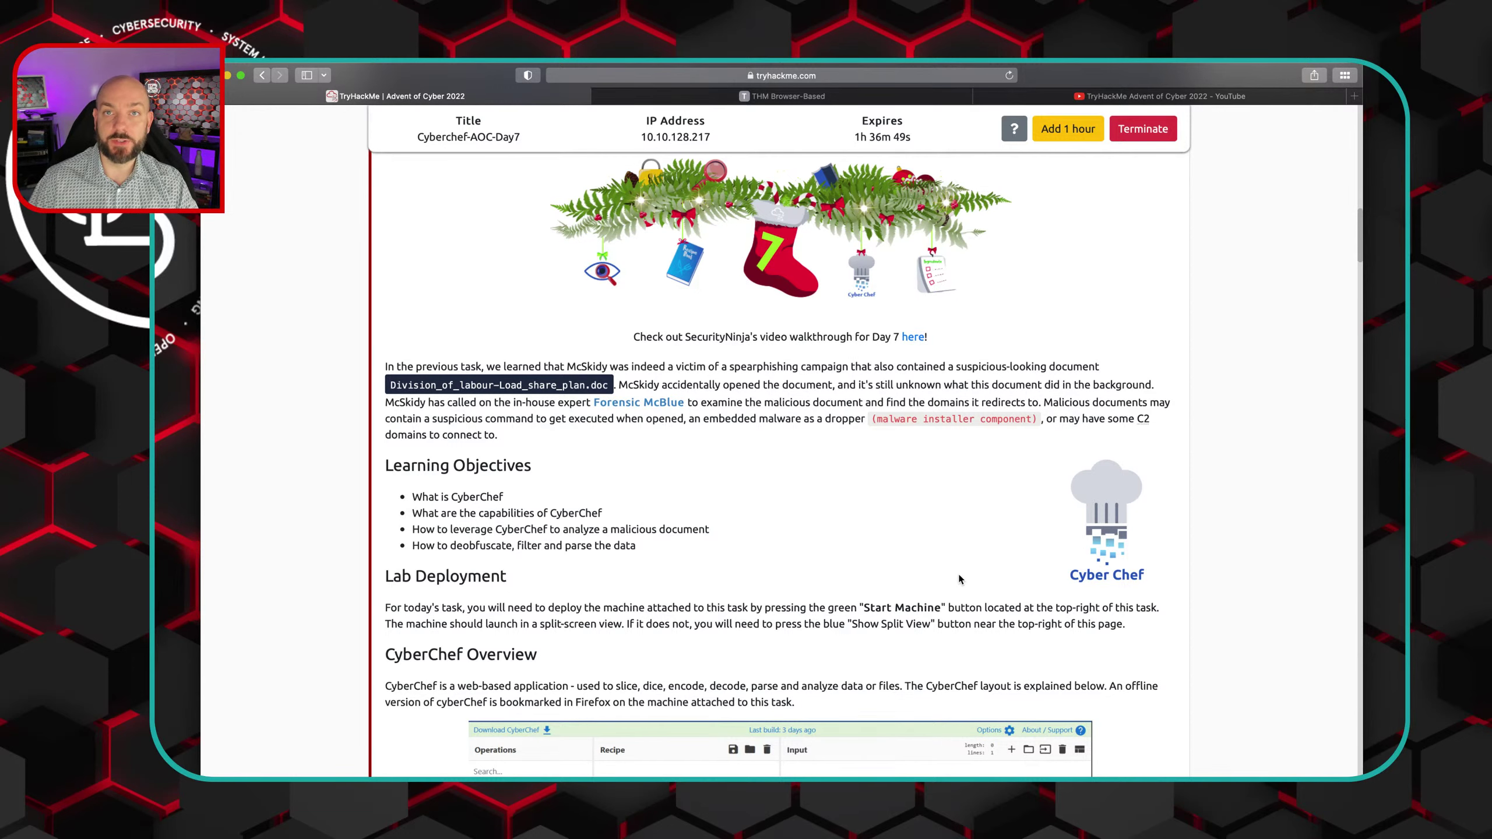
pyautogui.scroll(-5, 959, 579)
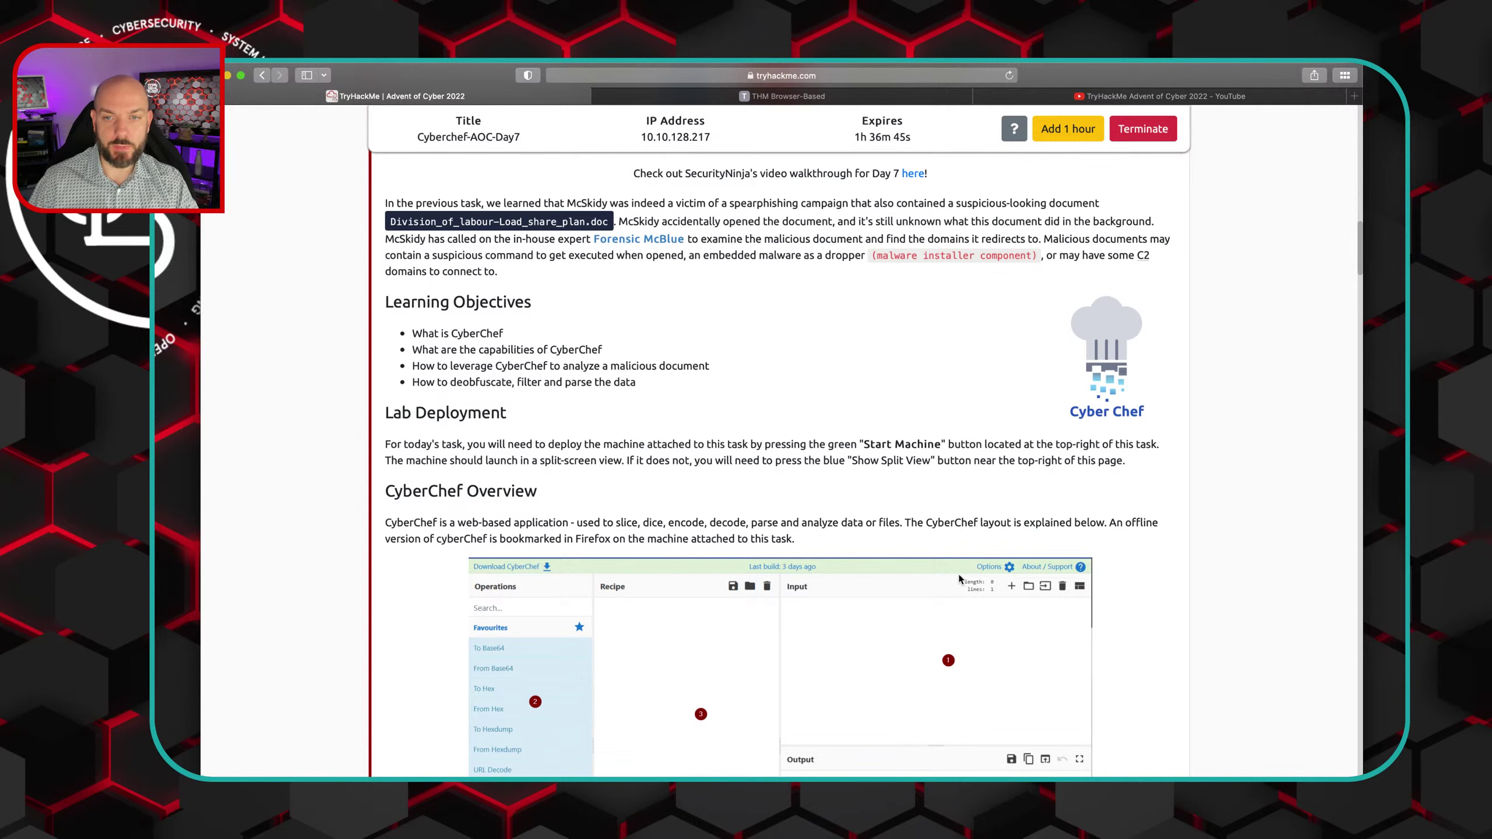
pyautogui.scroll(9, 958, 572)
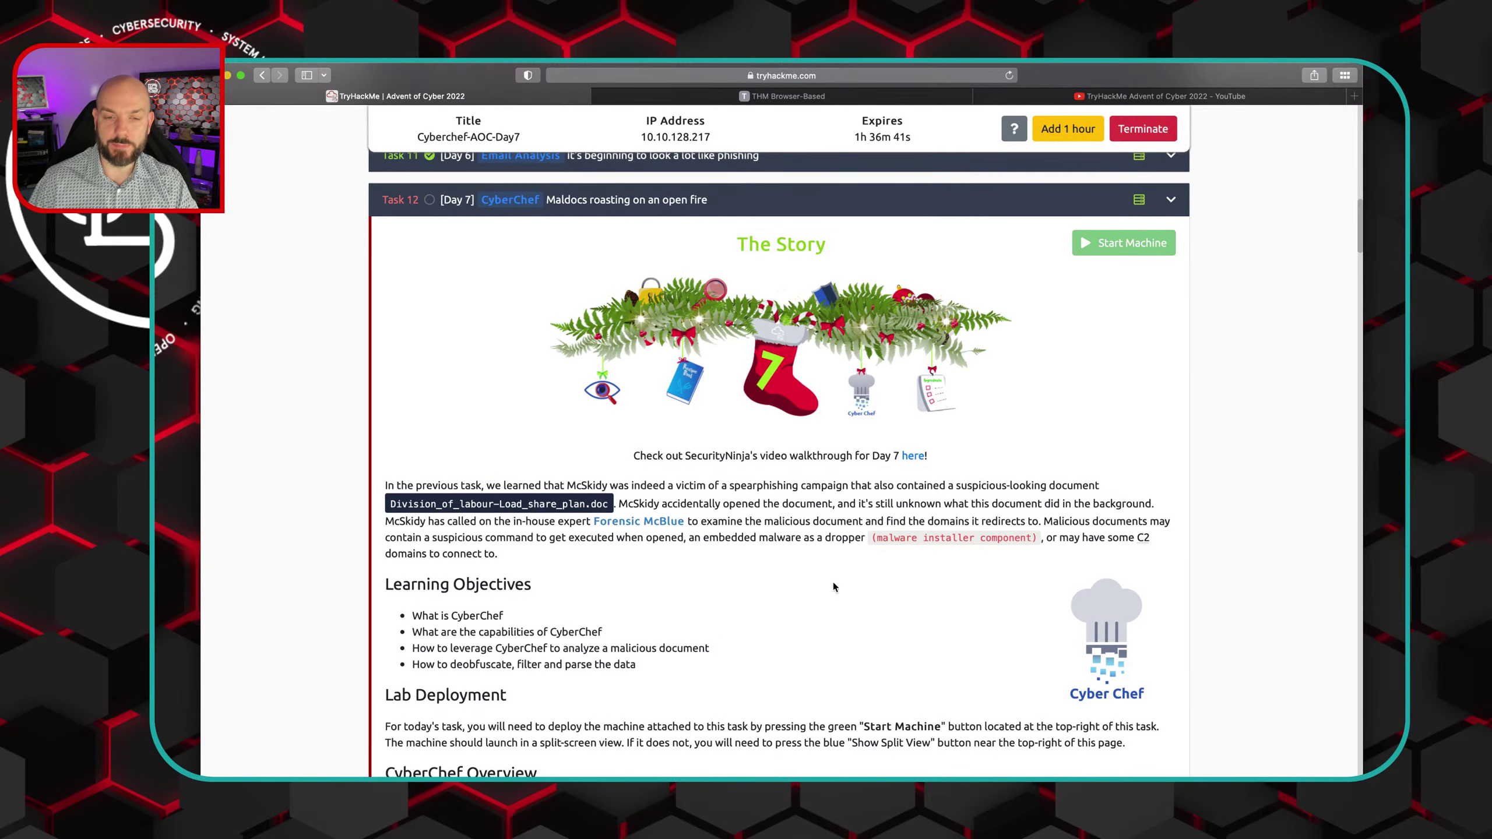
pyautogui.scroll(-2, 861, 581)
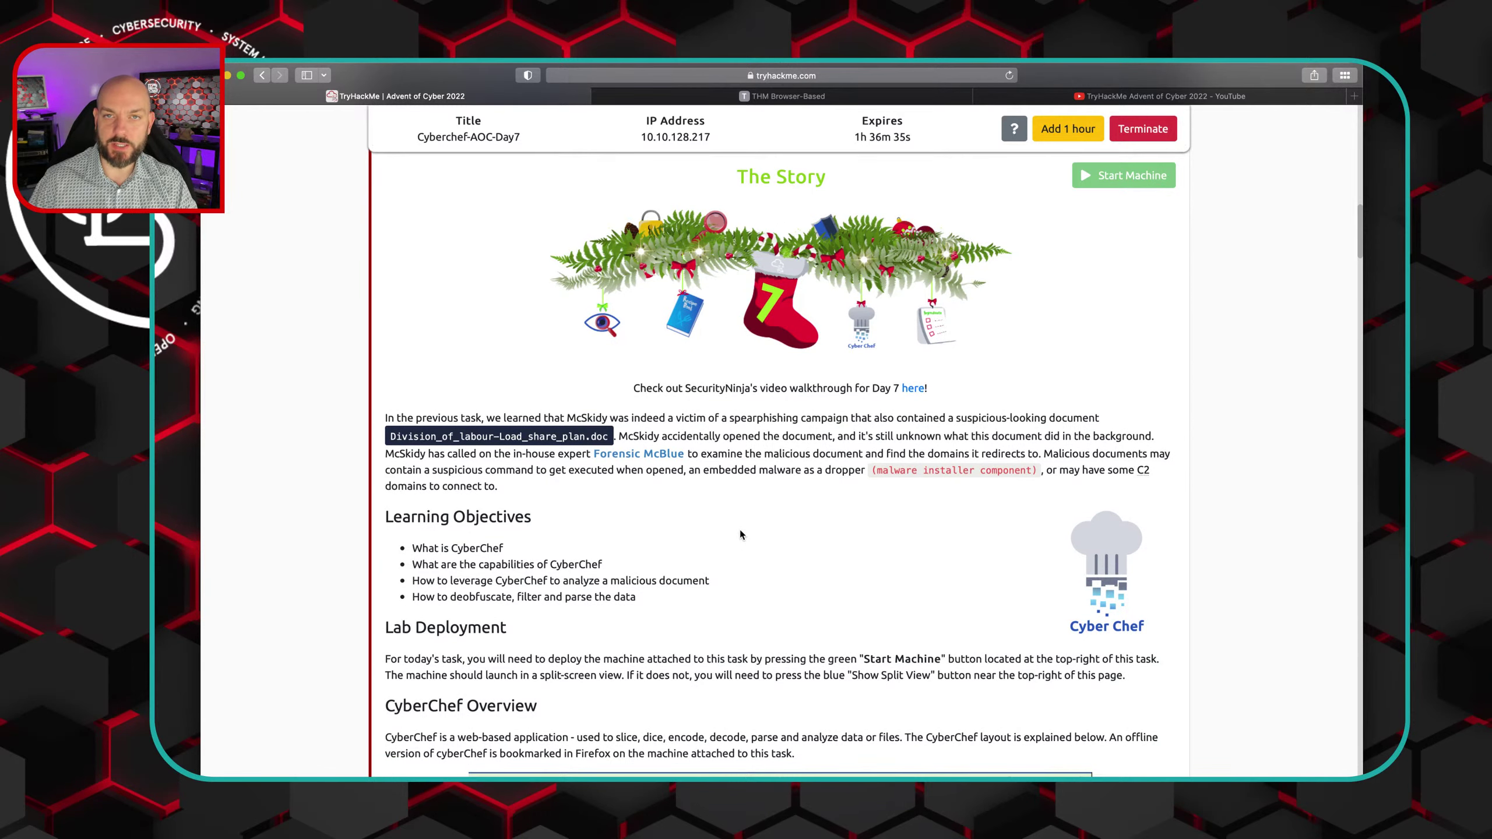
# Check the active machine information on the Advent of Cyber 2022 page and view the machine's browser-based desktop
pyautogui.scroll(1, 856, 452)
pyautogui.scroll(15, 855, 452)
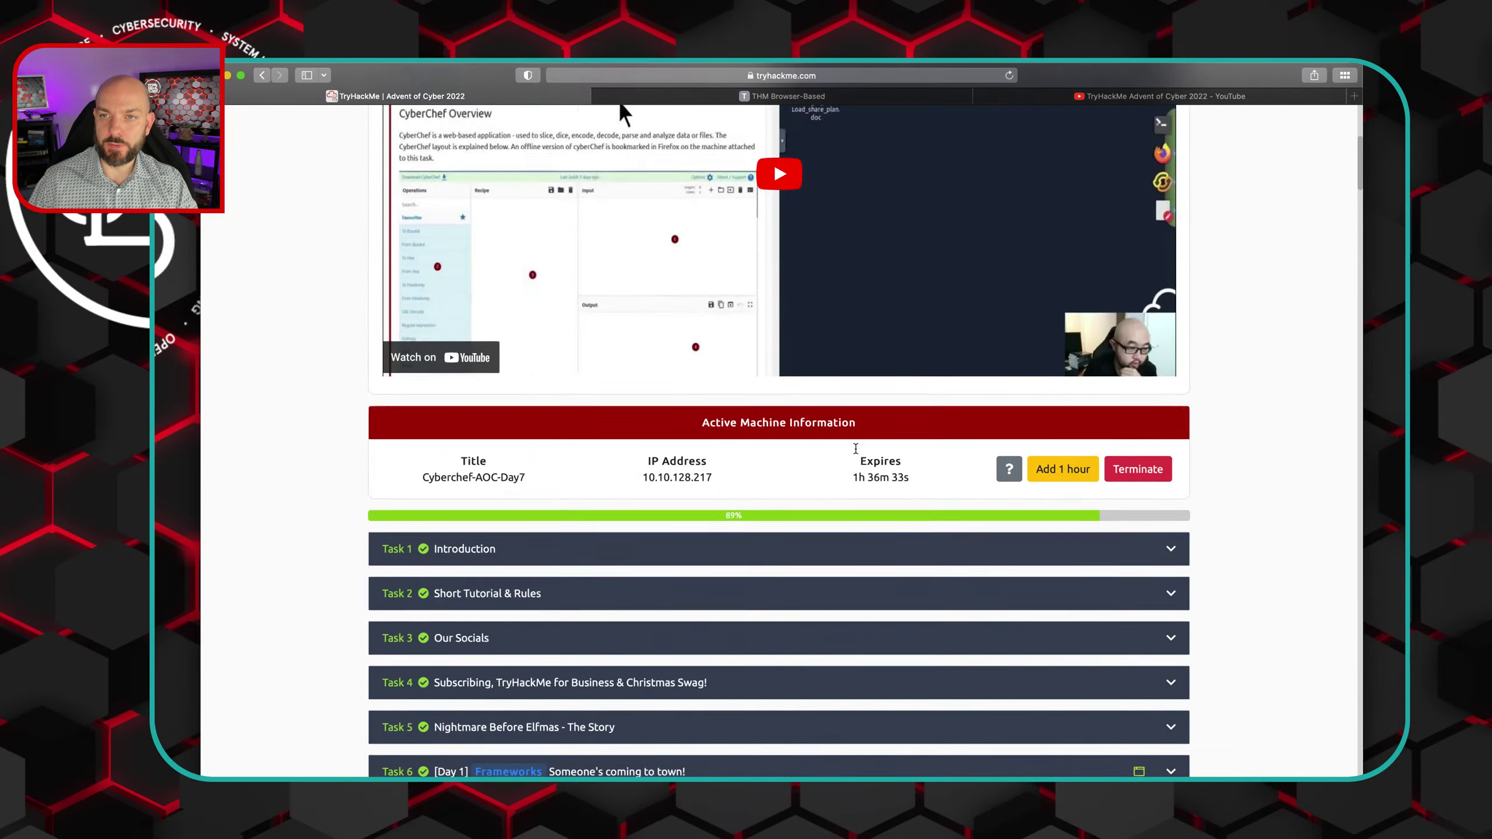
pyautogui.scroll(1, 857, 454)
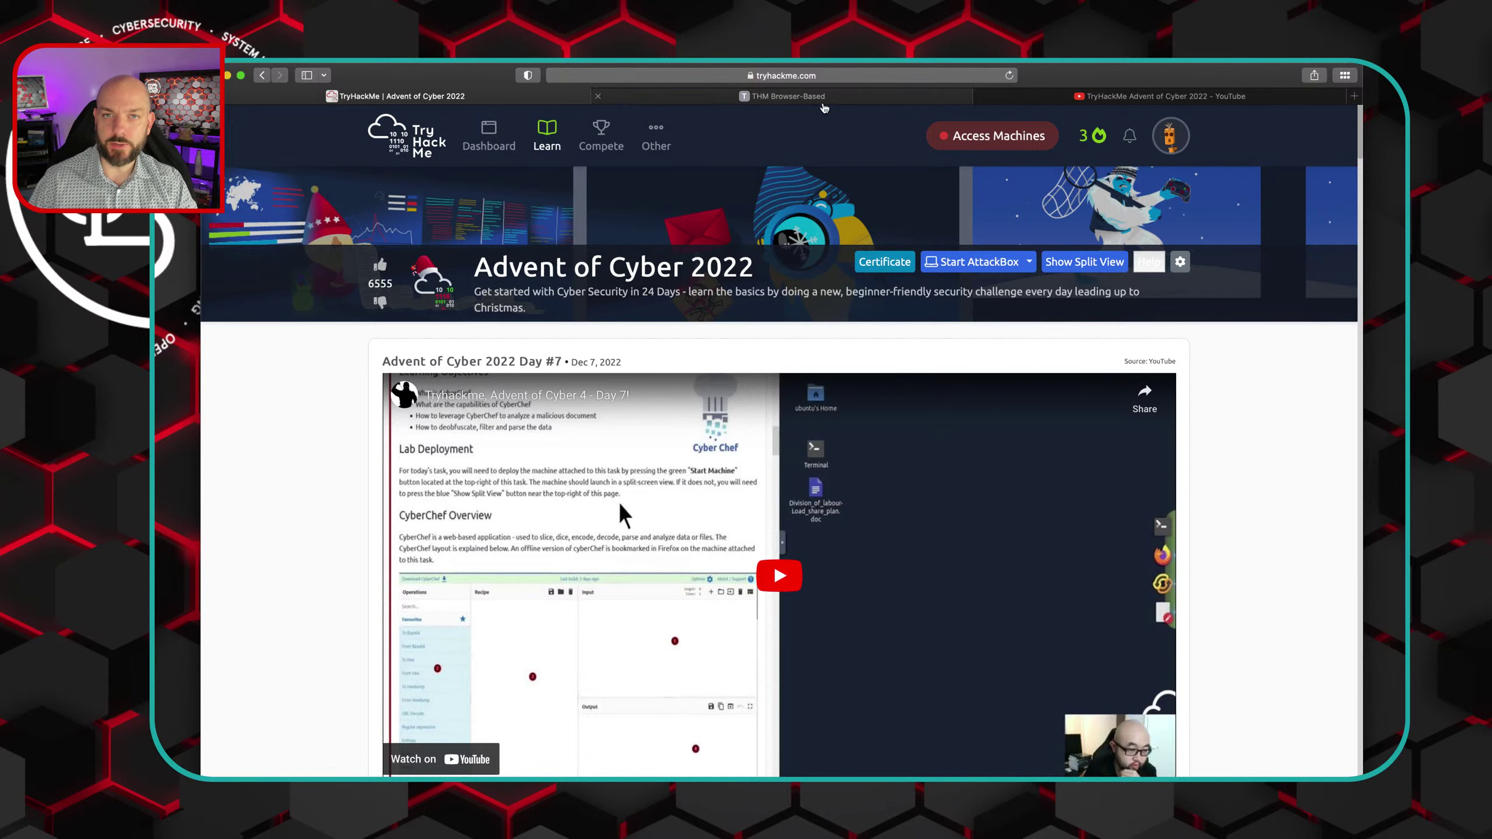
pyautogui.click(823, 98)
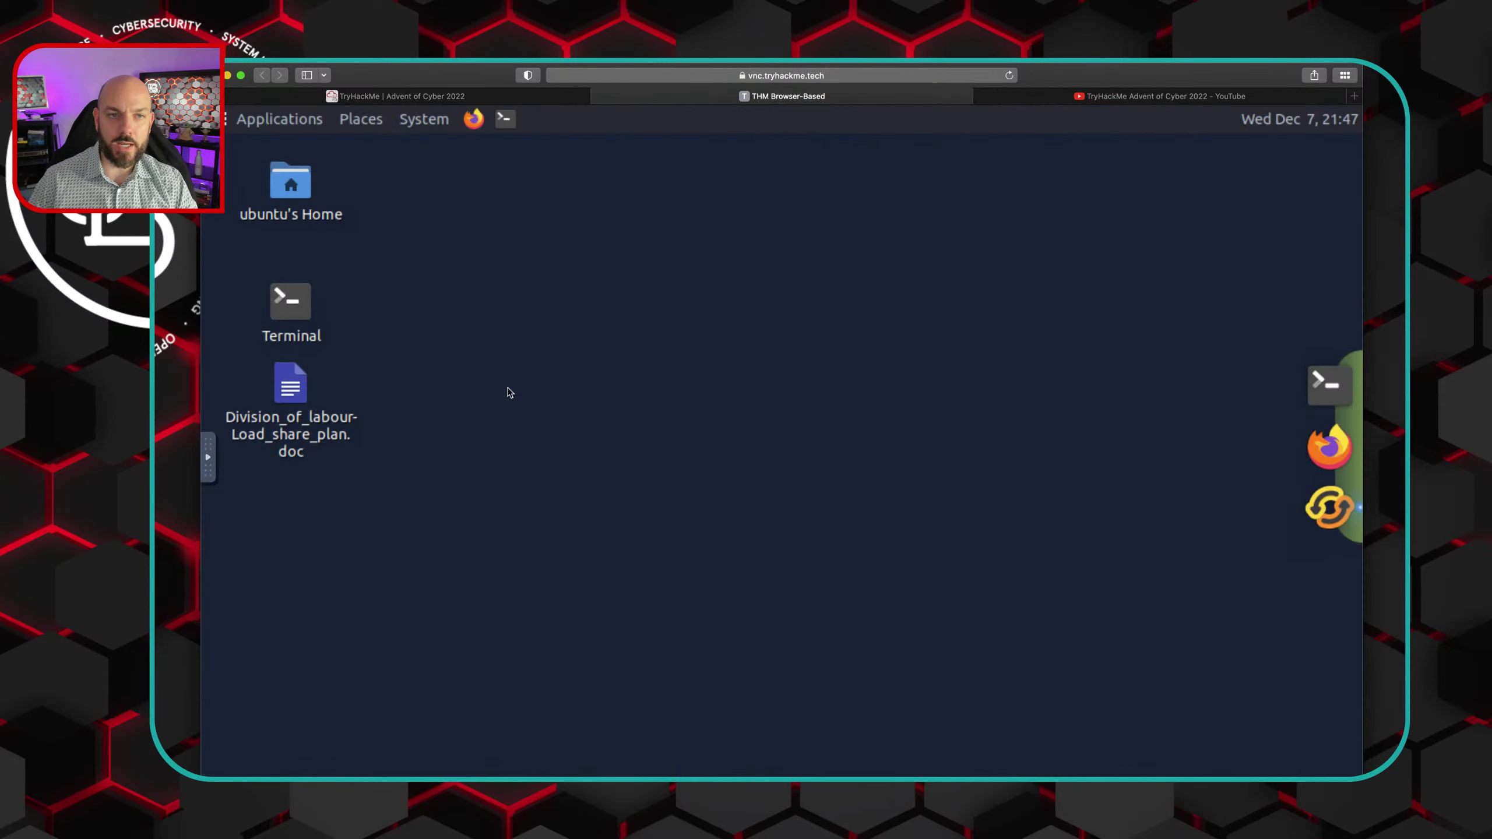
# Return to the TryHackMe room and study the CyberChef Overview with its numbered panel layout and explanations
pyautogui.click(395, 95)
pyautogui.scroll(-15, 618, 503)
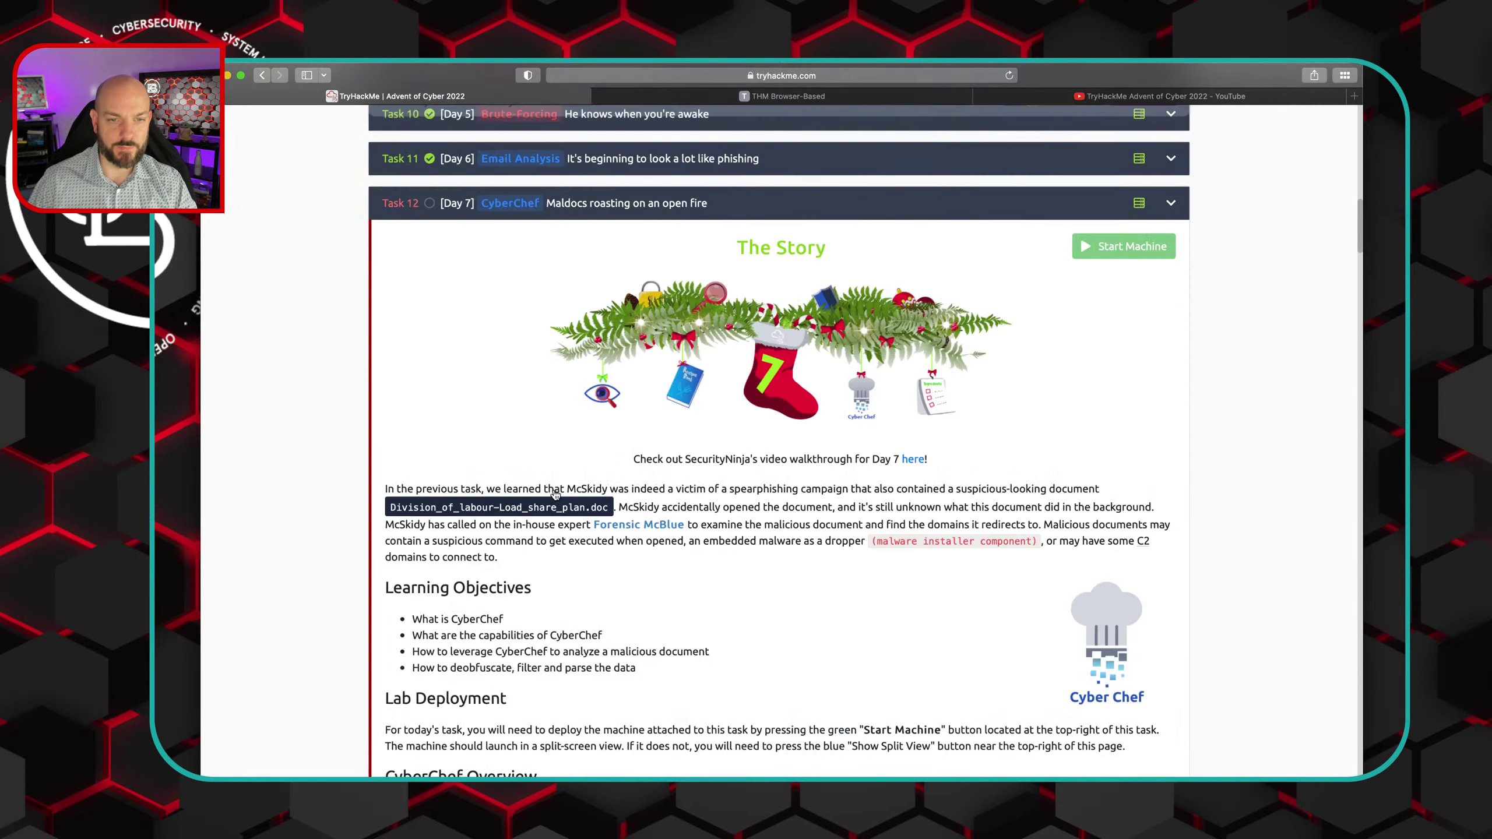
pyautogui.scroll(-5, 554, 495)
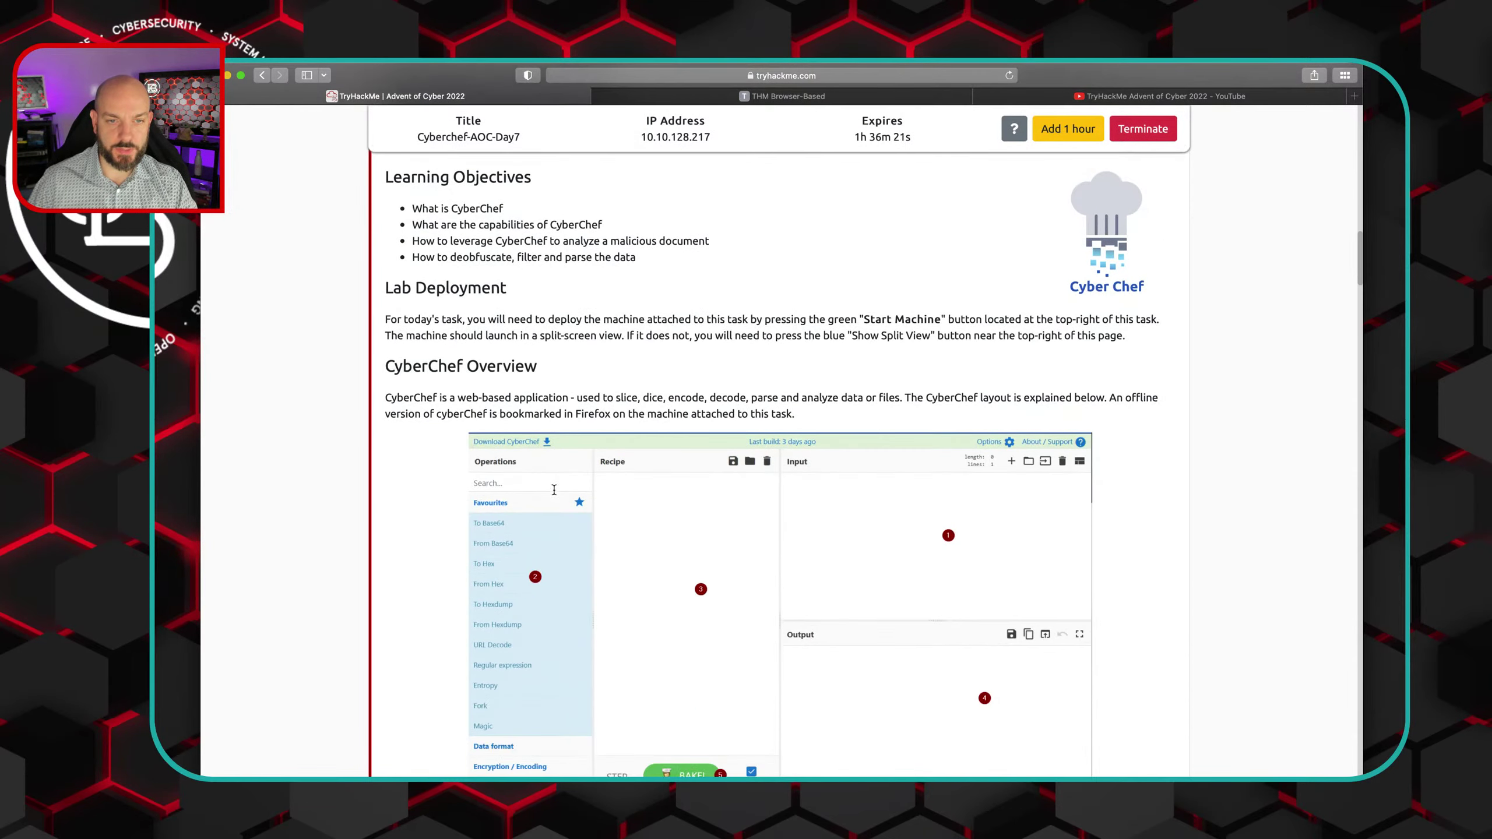
pyautogui.scroll(-1, 555, 495)
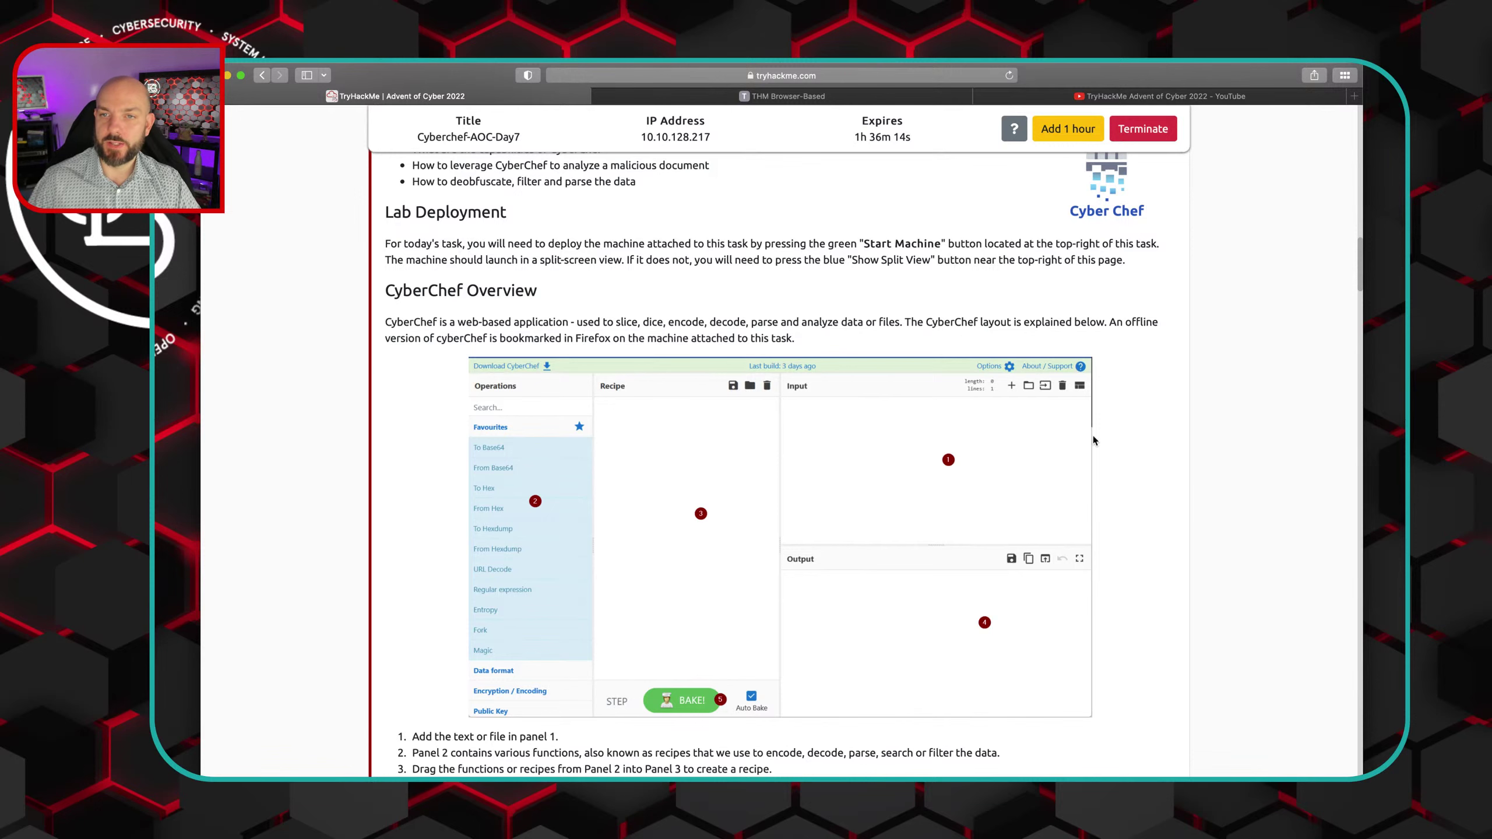
pyautogui.scroll(-2, 1194, 518)
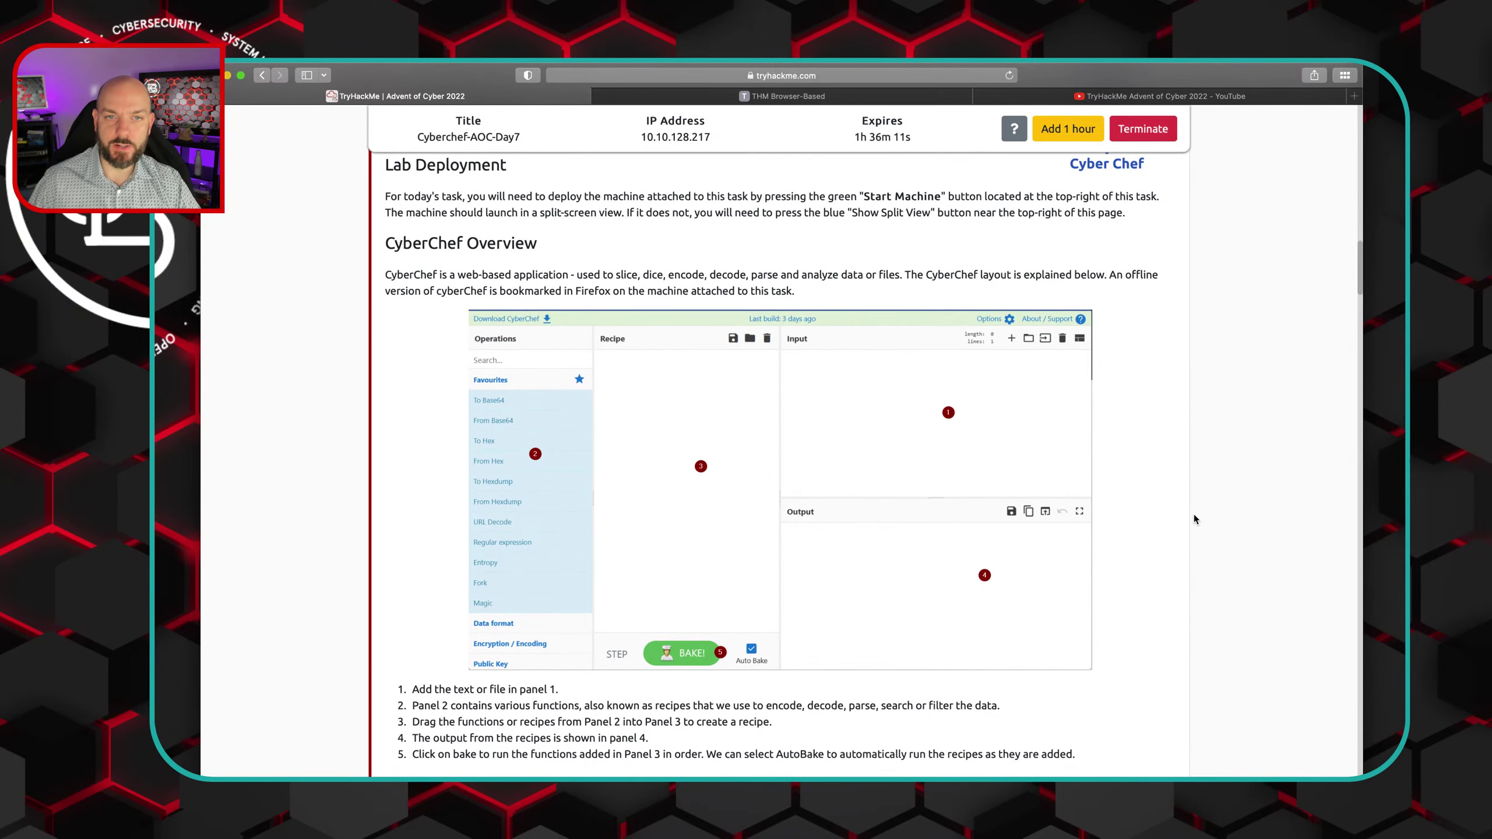
pyautogui.scroll(-1, 1193, 519)
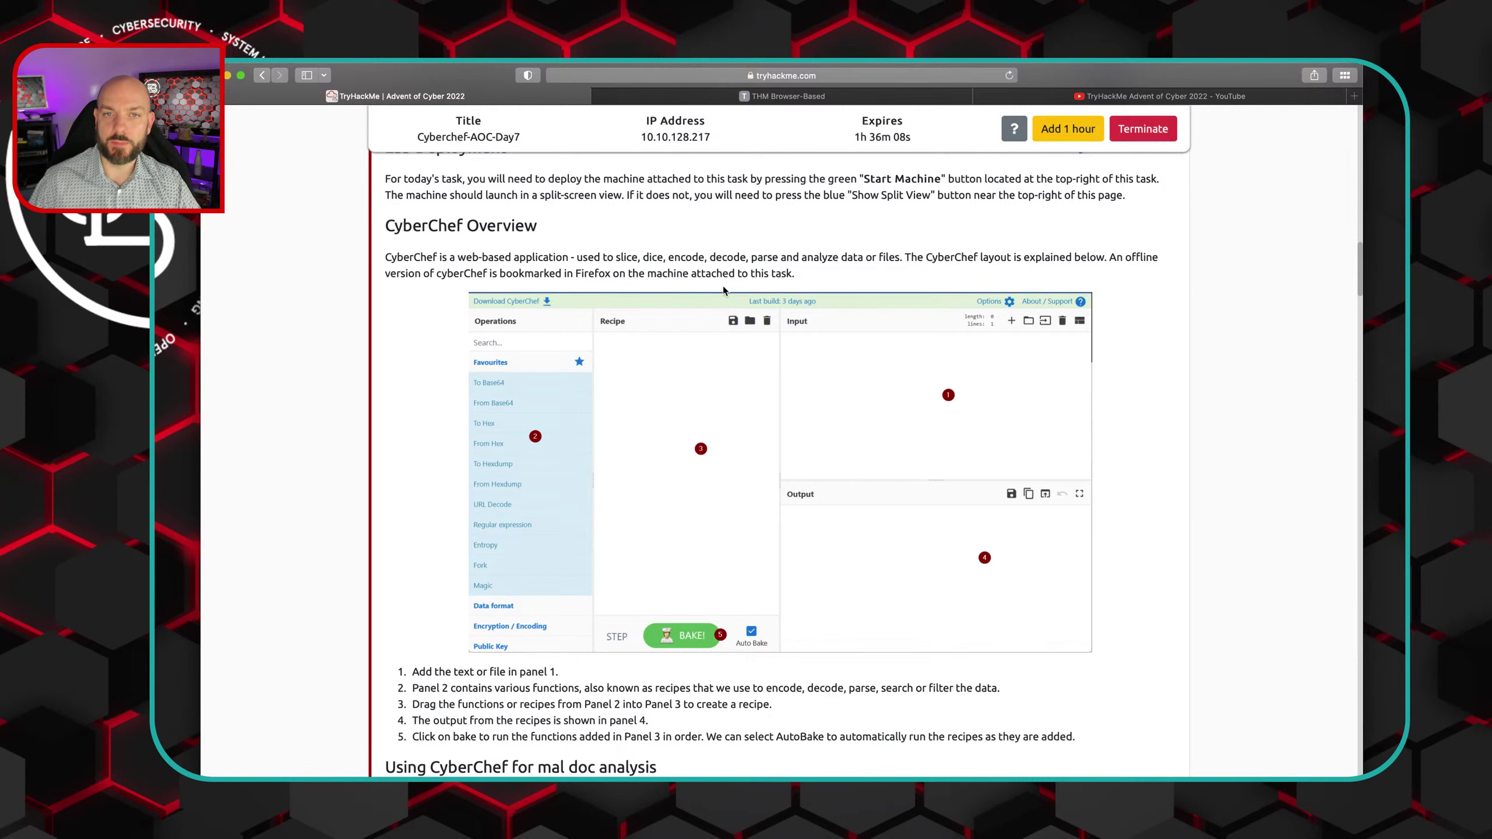
pyautogui.scroll(-1, 881, 272)
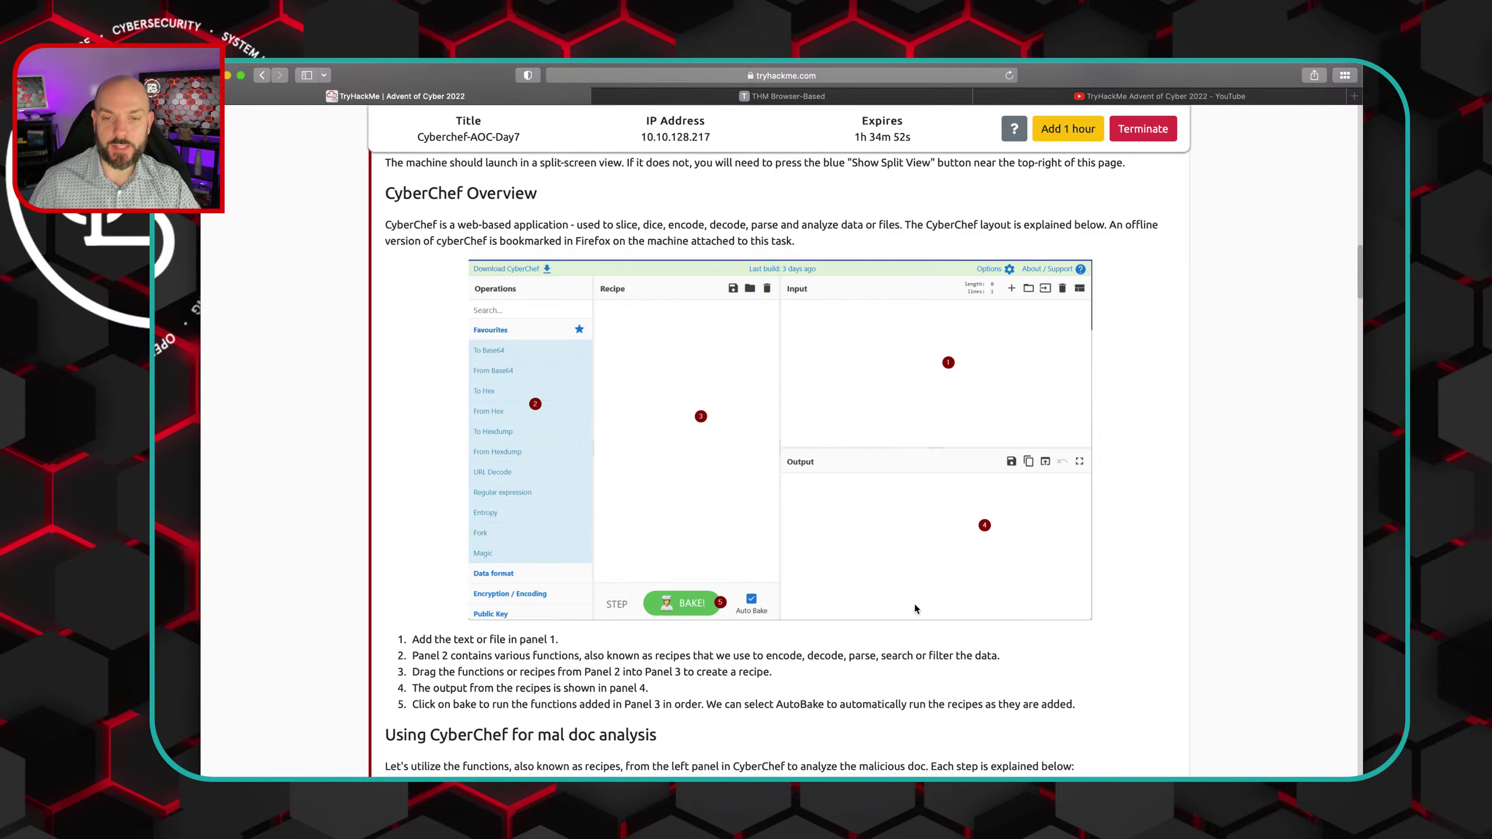
# Read the malicious document analysis instructions on adding the file to CyberChef and extracting strings with all printable chars
pyautogui.scroll(-5, 914, 604)
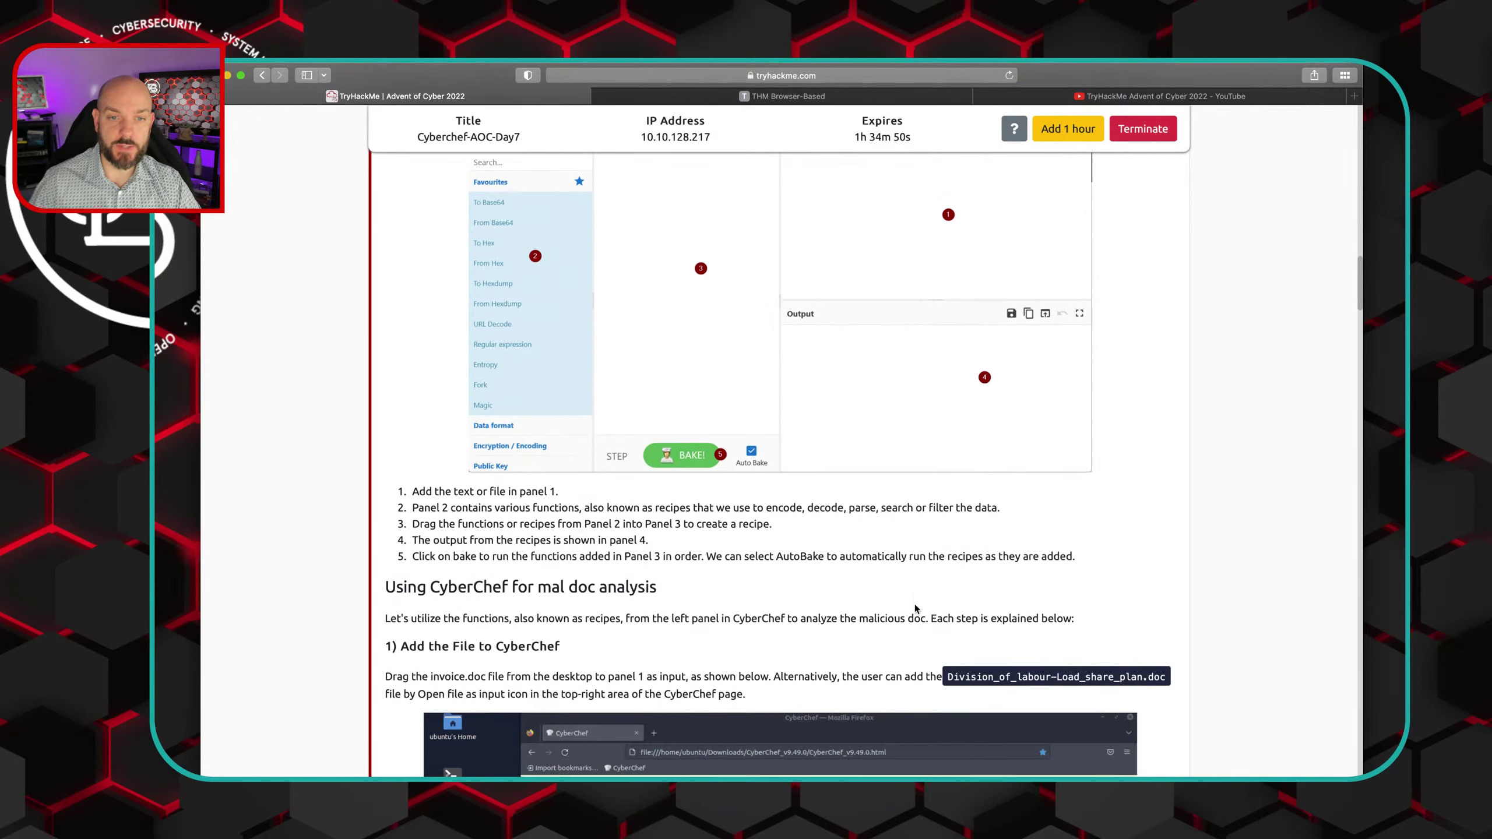
pyautogui.scroll(-9, 915, 608)
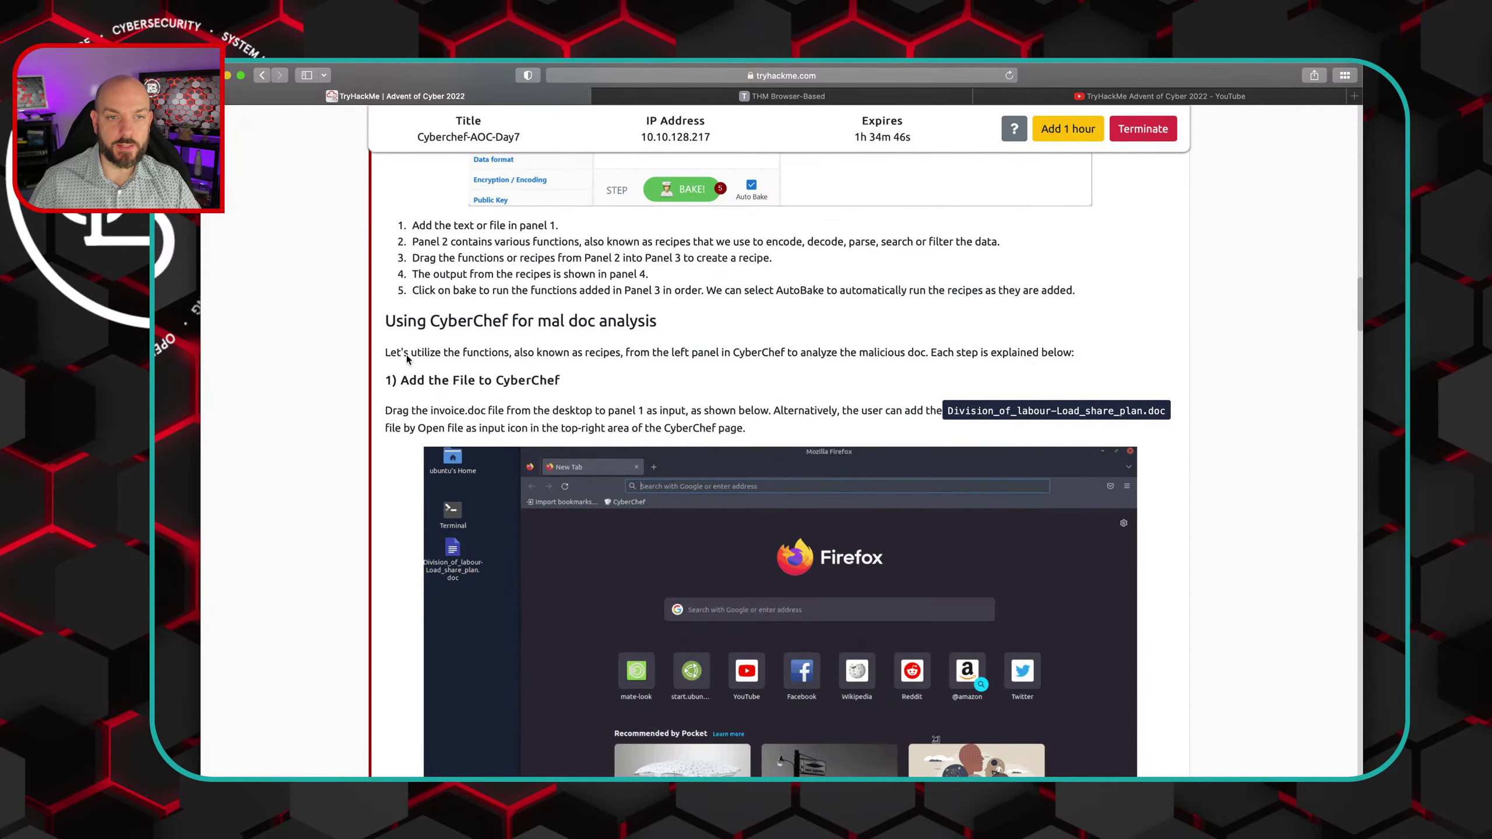
pyautogui.scroll(-1, 412, 355)
pyautogui.scroll(-1, 677, 357)
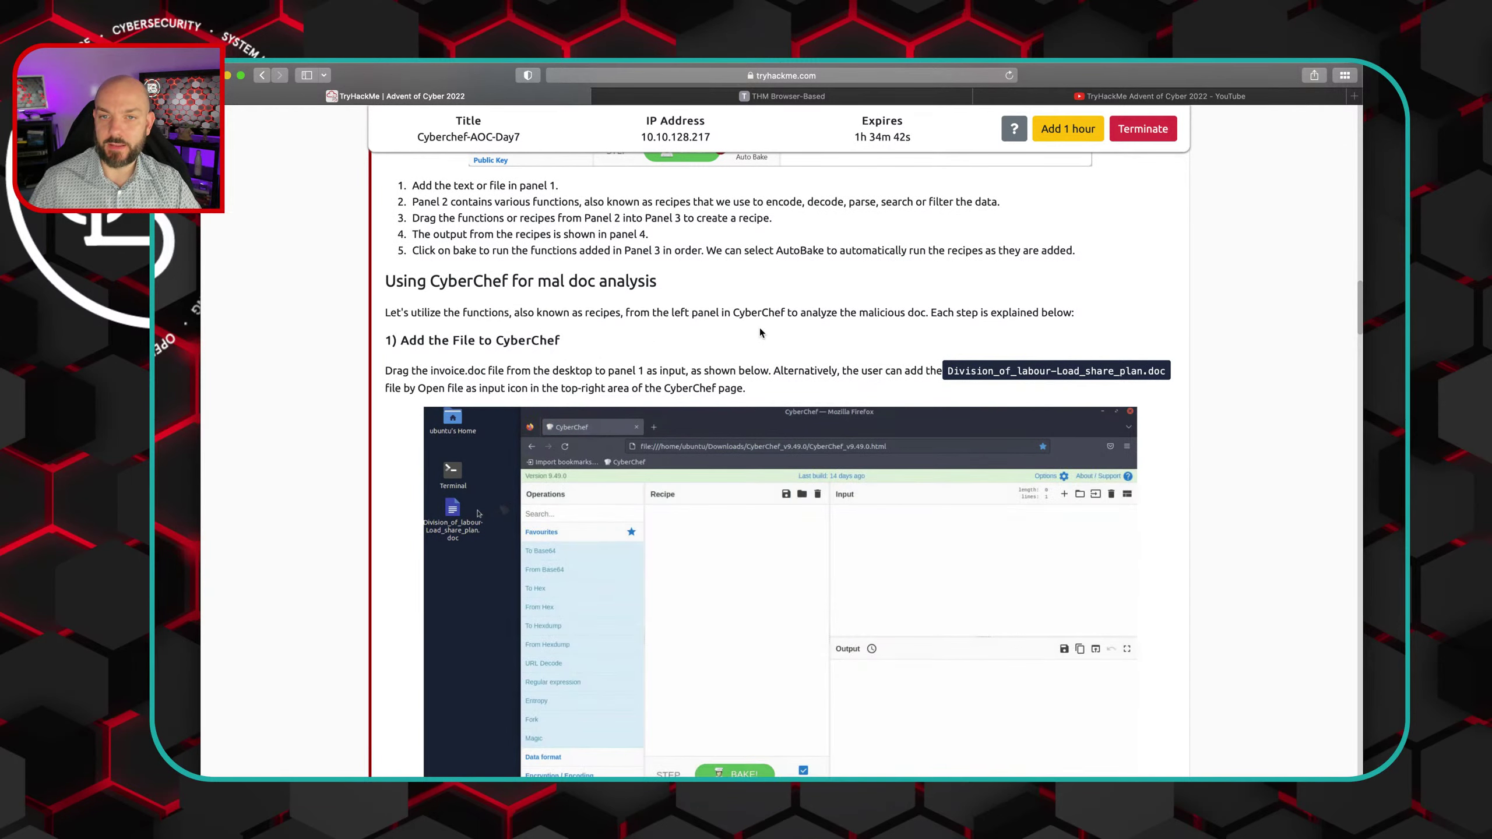
pyautogui.scroll(-2, 760, 330)
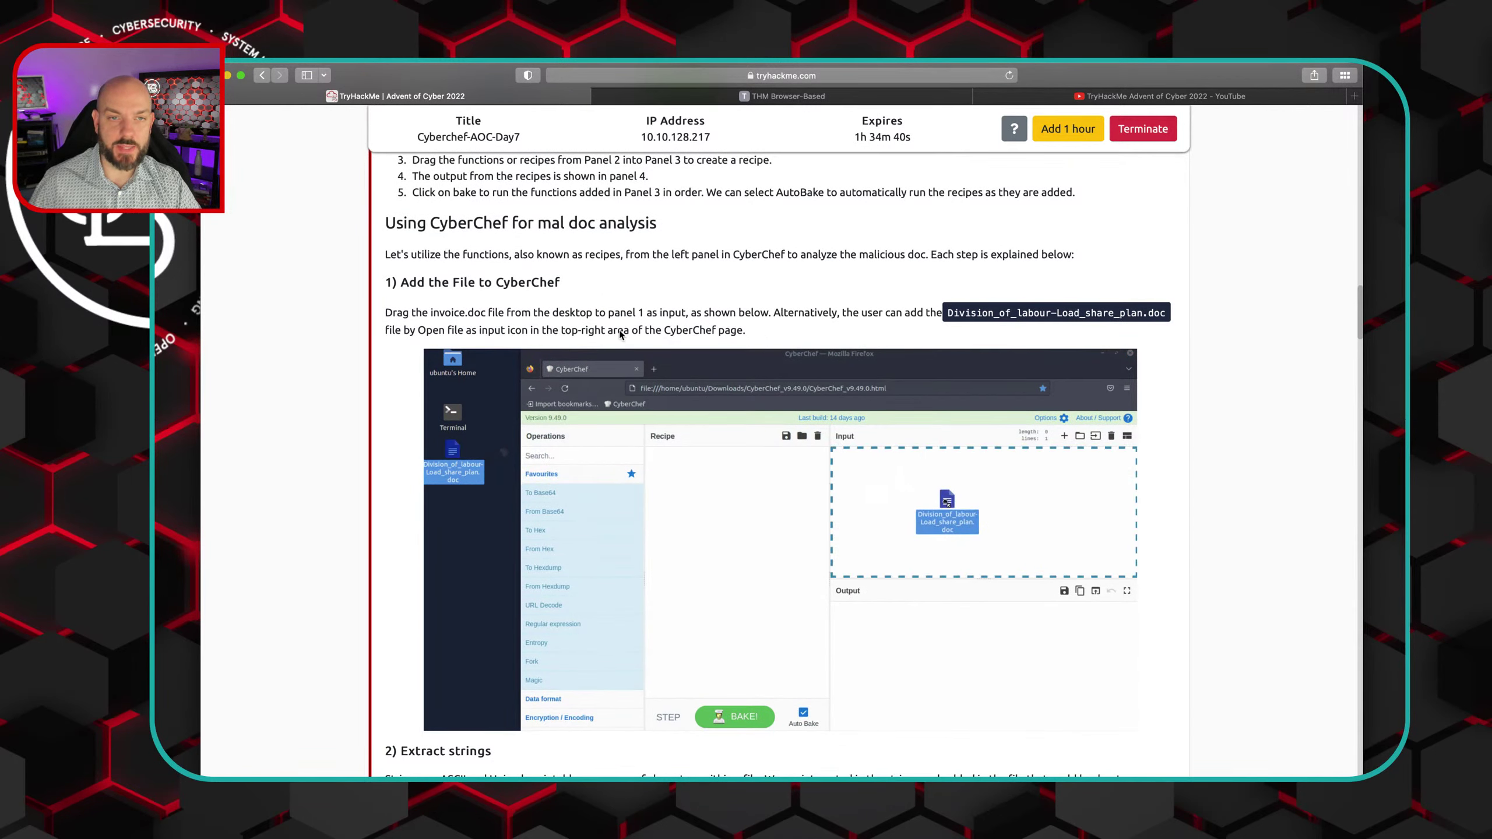
pyautogui.scroll(-3, 684, 329)
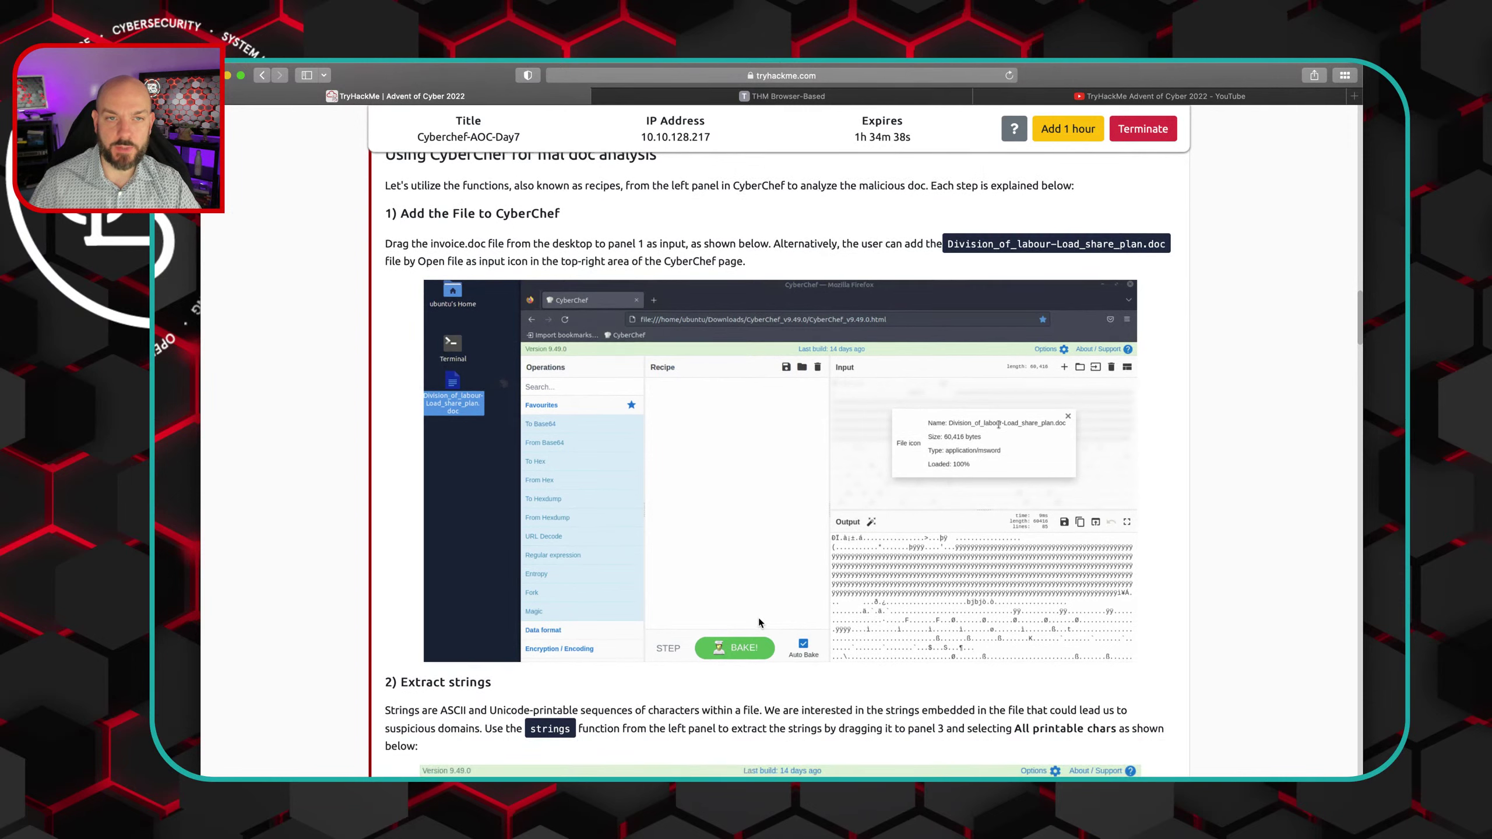
pyautogui.scroll(-2, 757, 618)
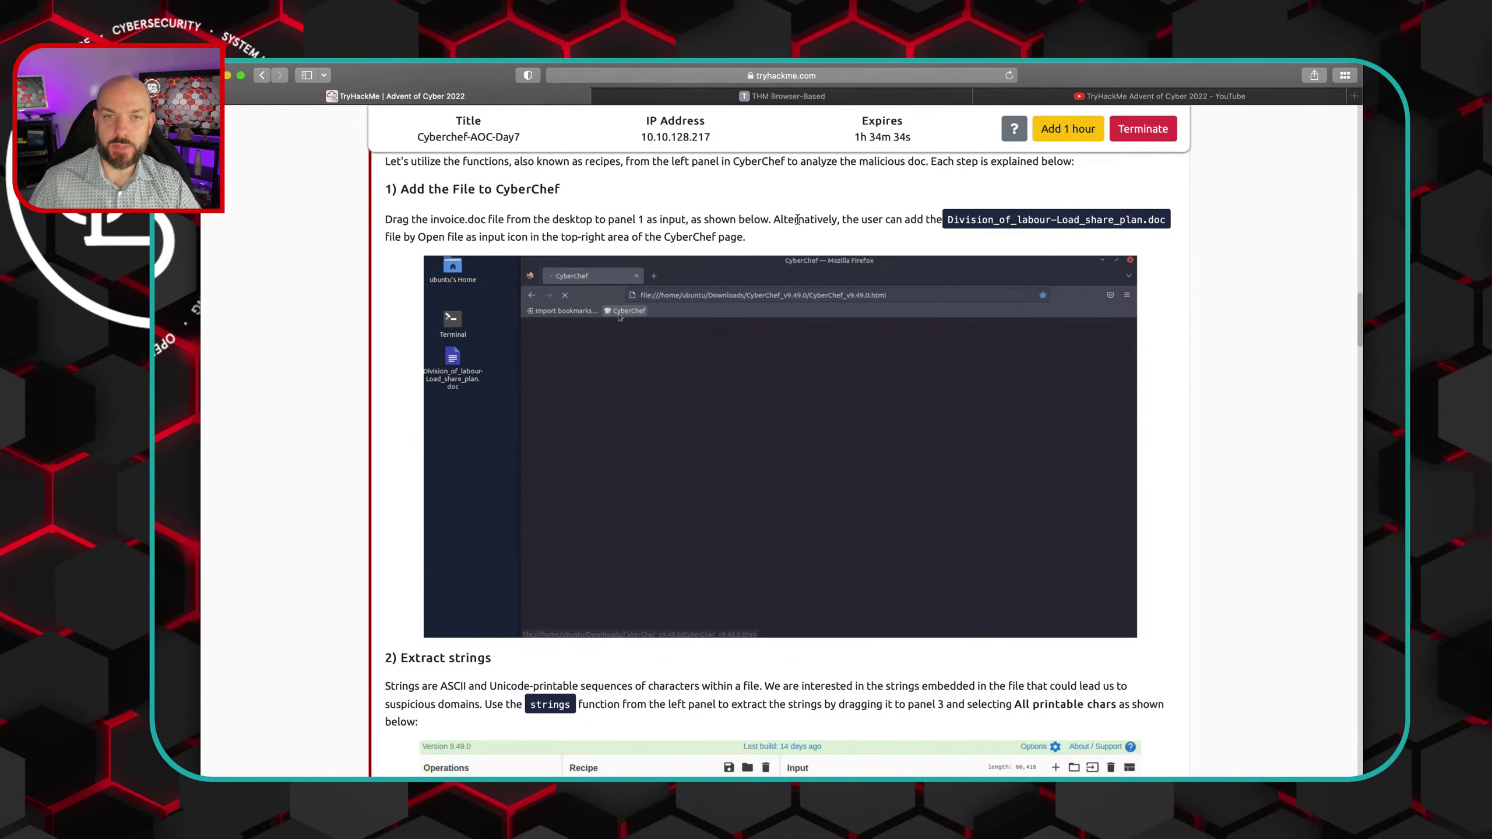
pyautogui.scroll(-5, 792, 220)
pyautogui.scroll(-12, 792, 219)
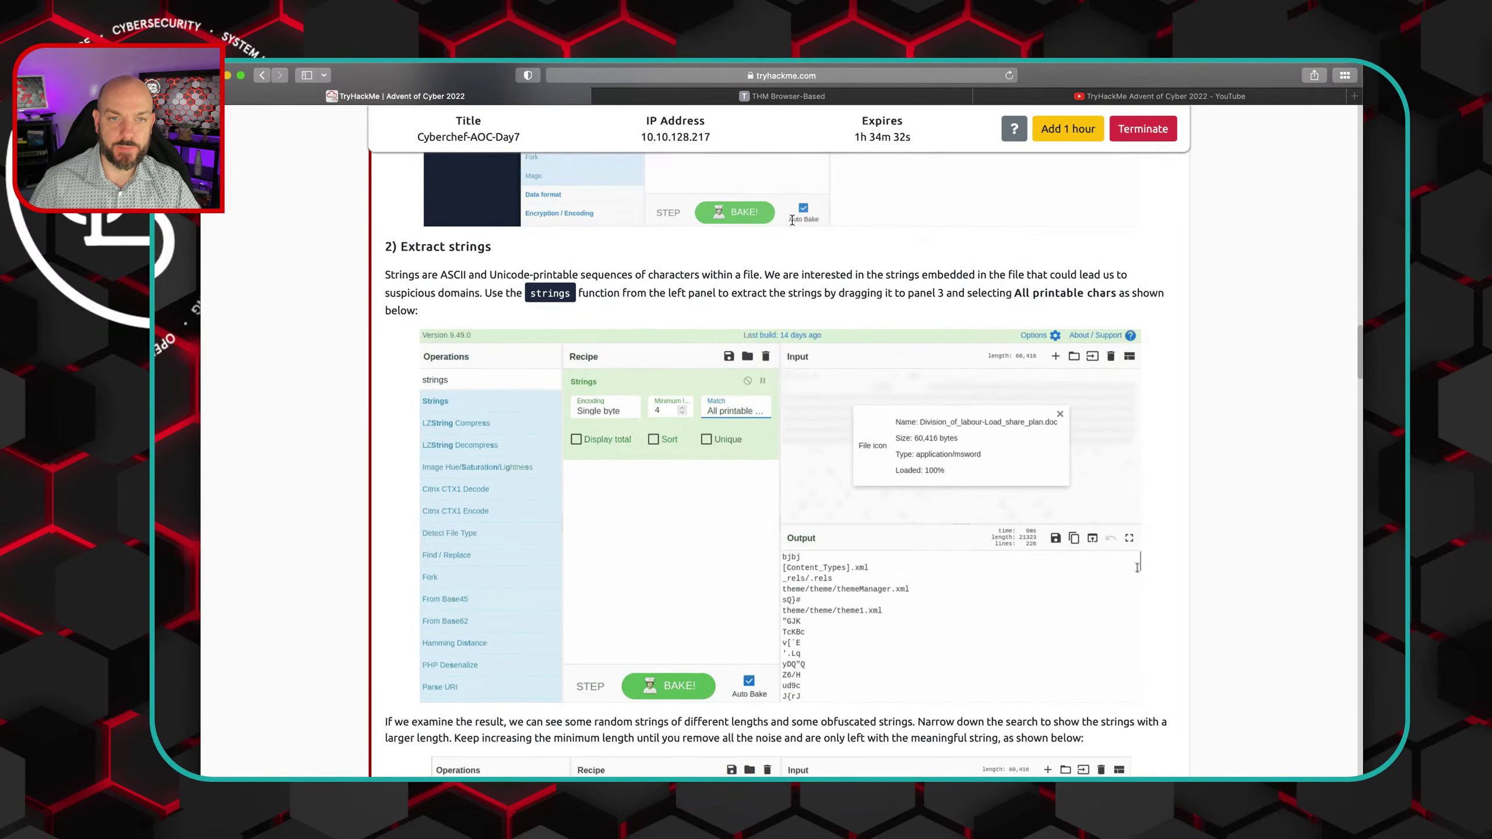
pyautogui.scroll(1, 841, 287)
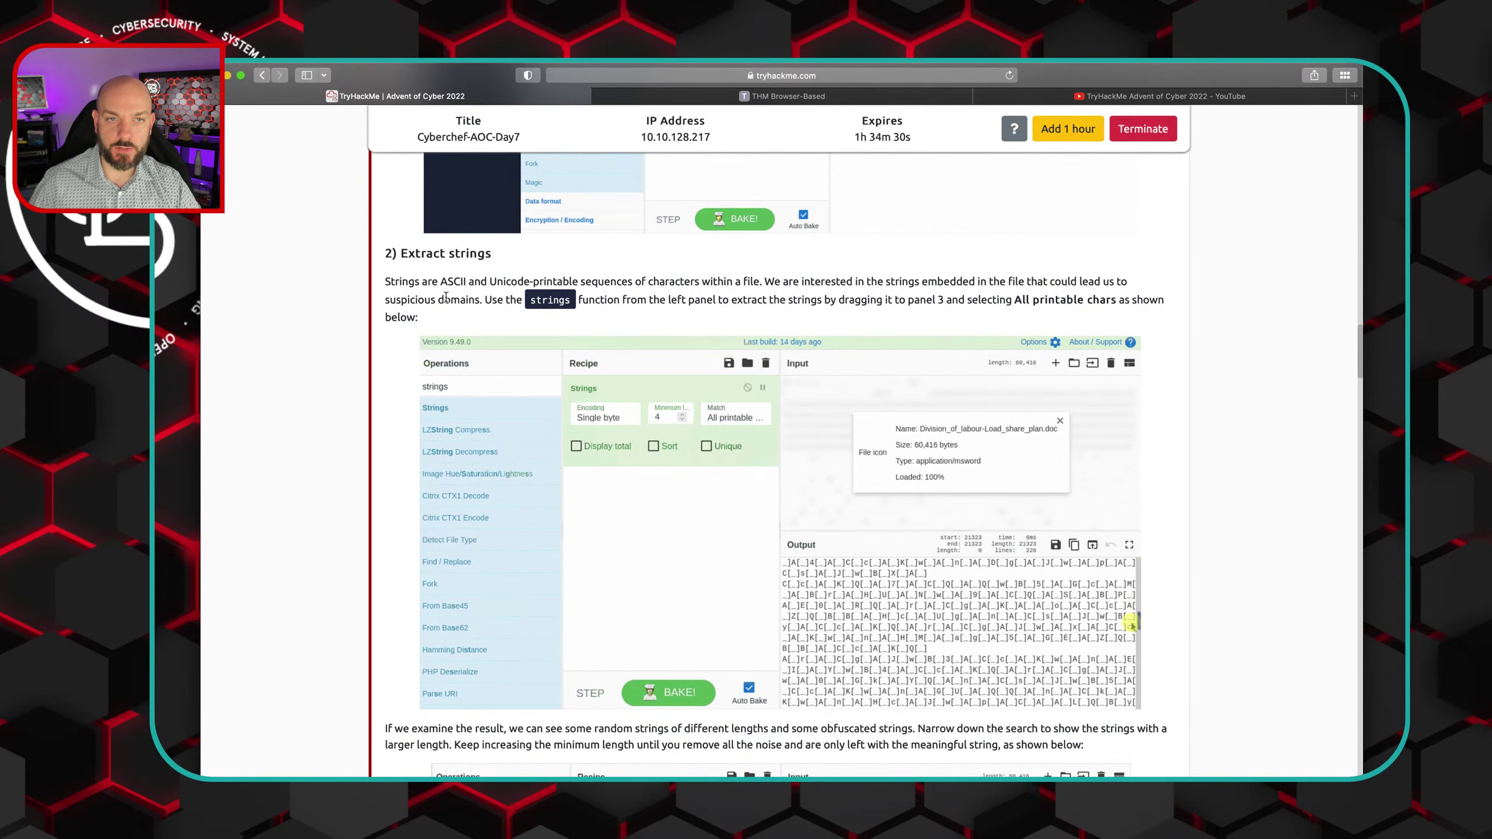
# Switch to the browser-based machine, launch Firefox and open the bookmarked offline CyberChef page
pyautogui.click(712, 99)
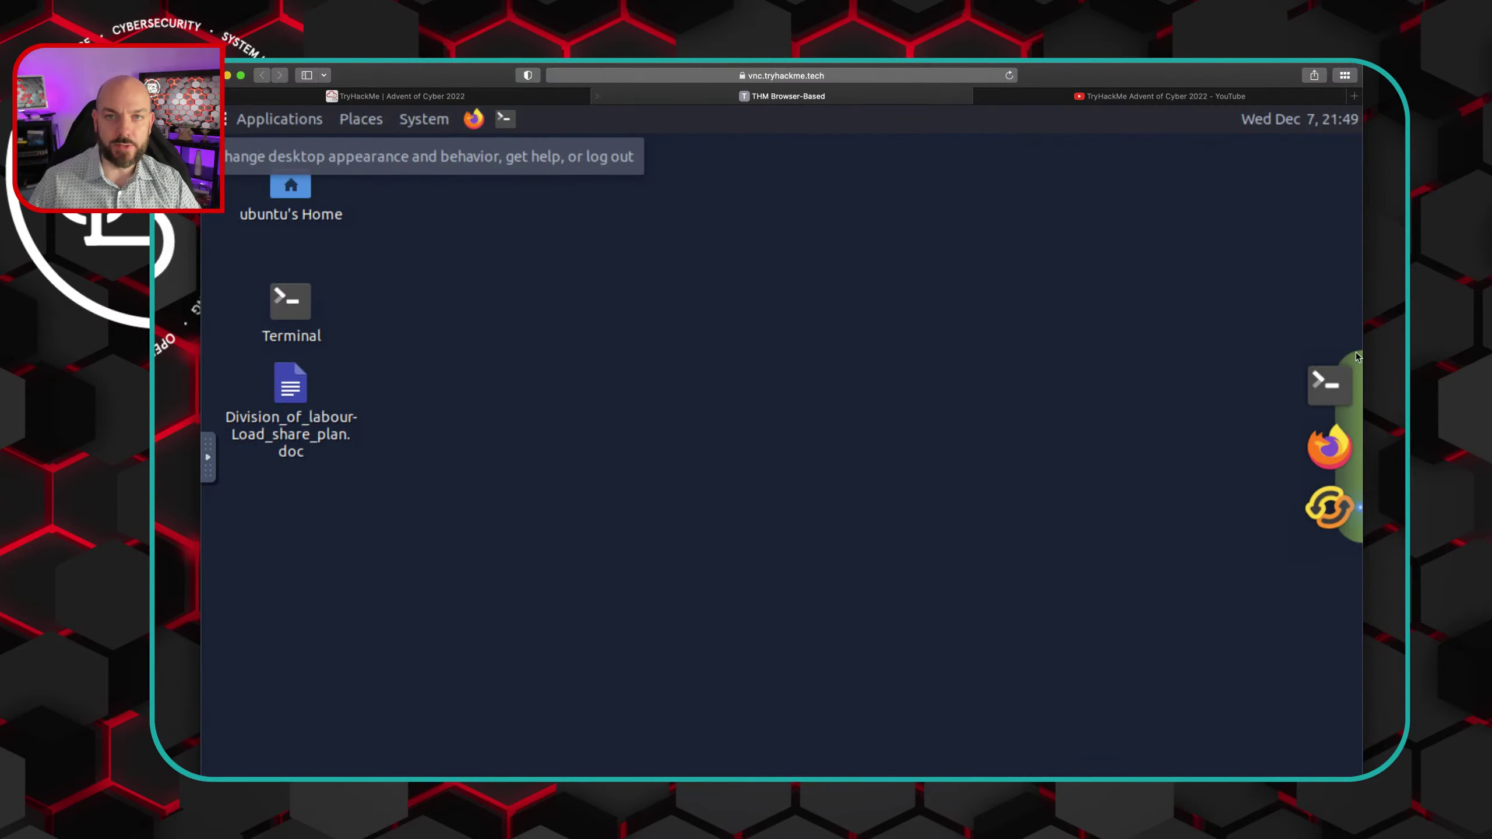
pyautogui.click(1317, 445)
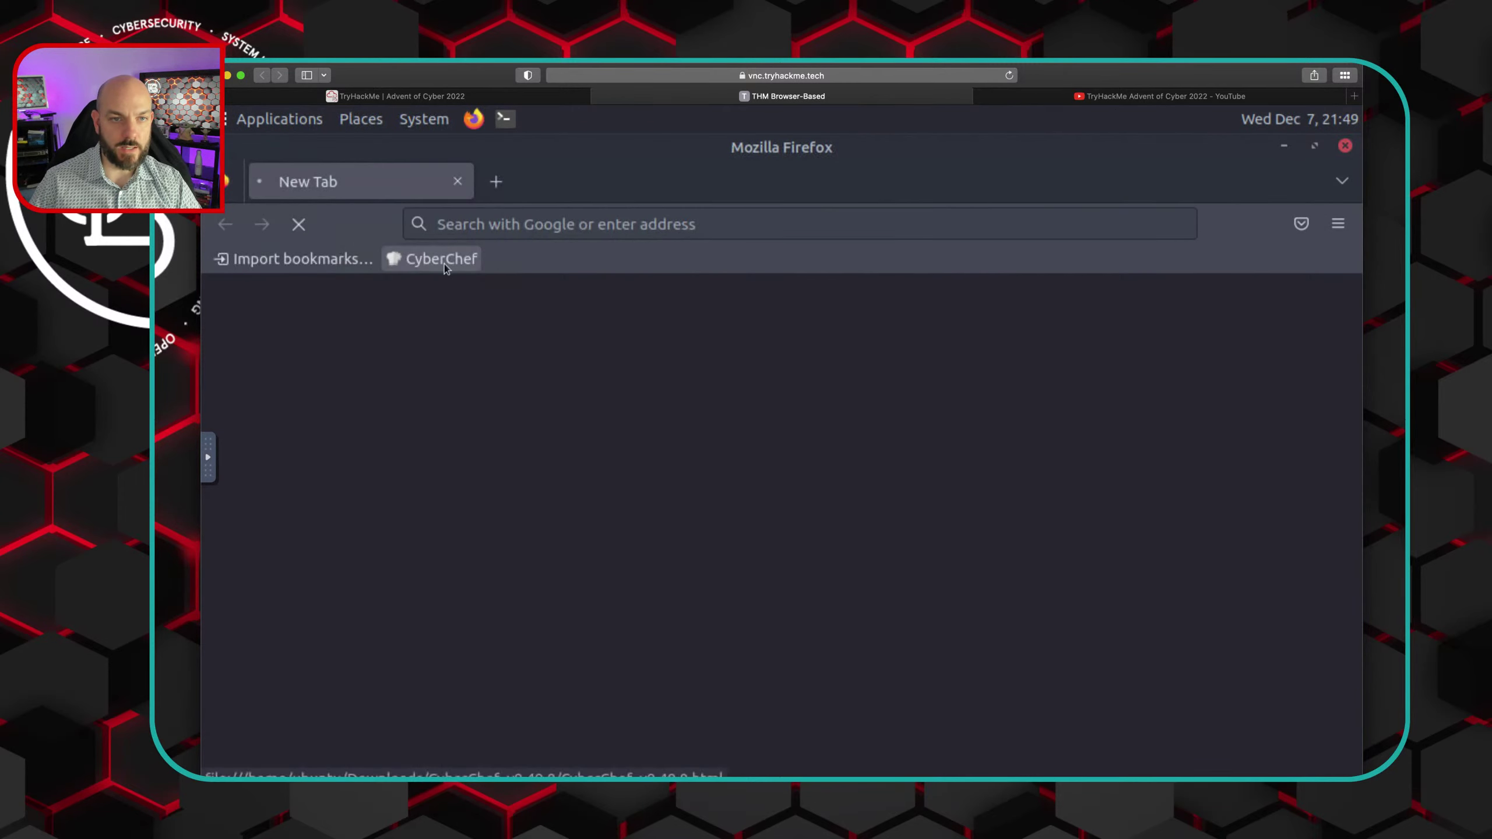
pyautogui.click(443, 260)
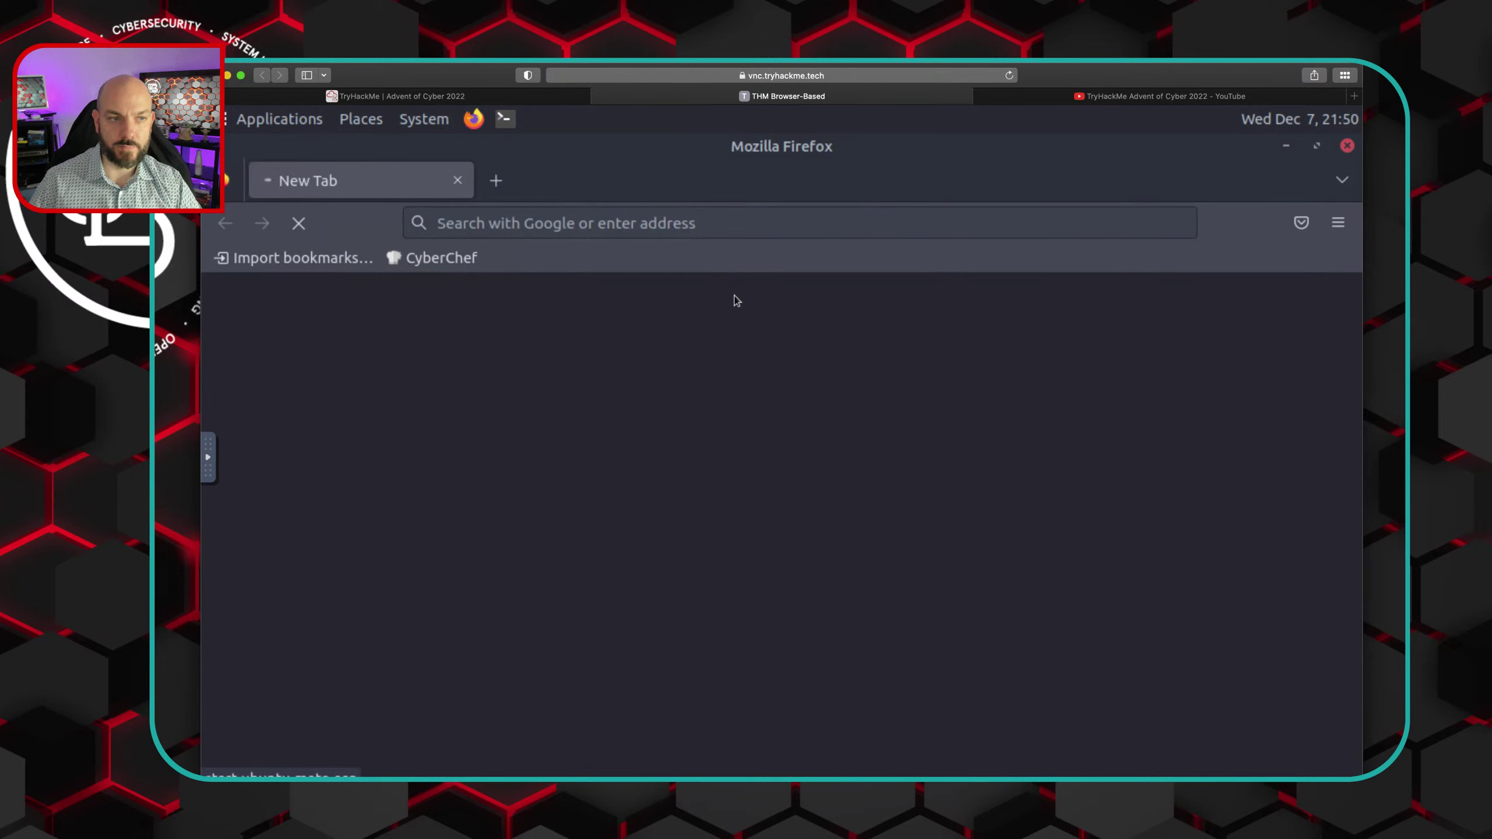
pyautogui.click(442, 258)
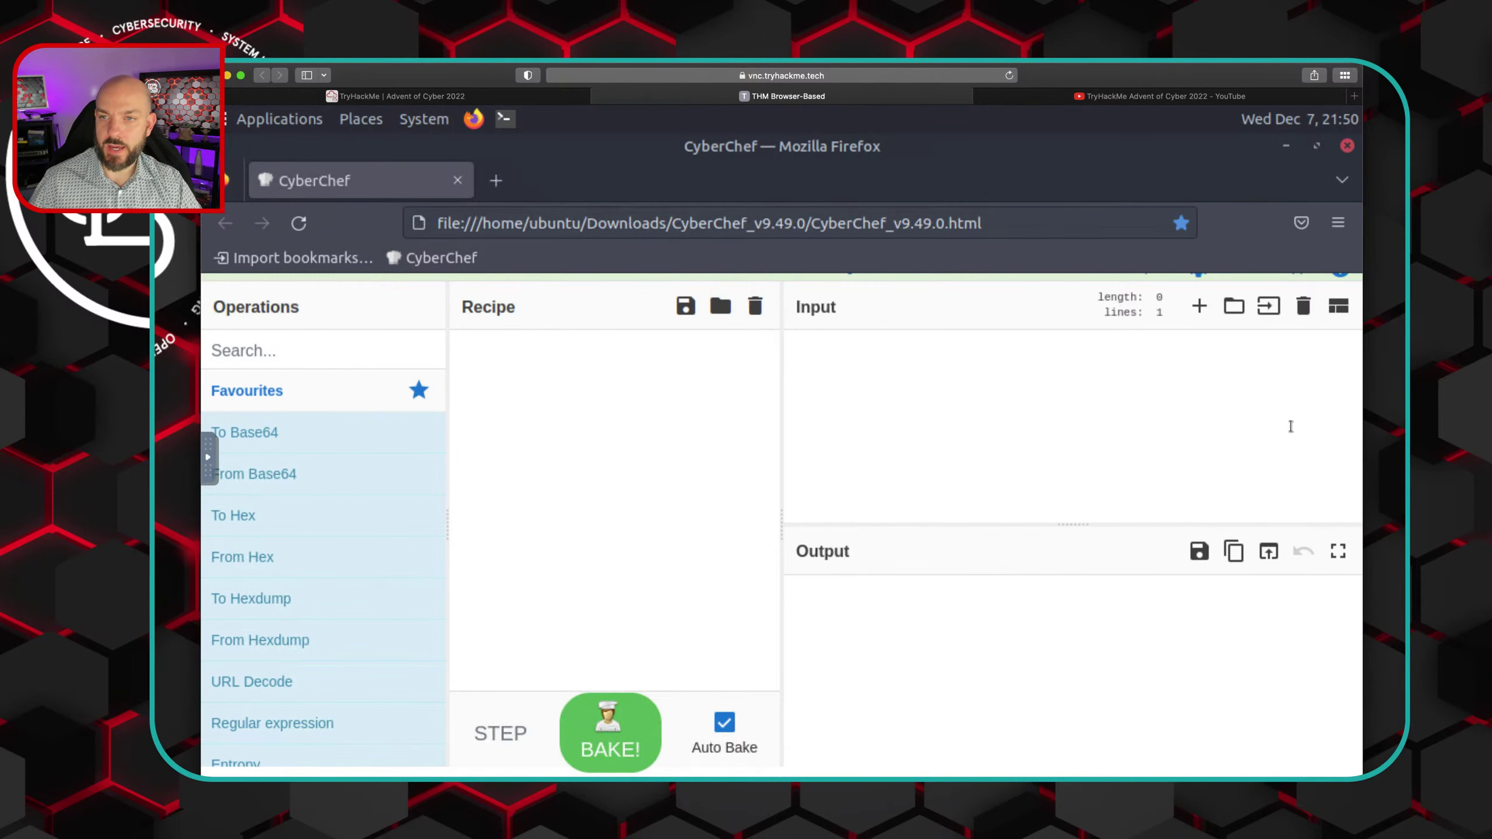
# Load Division_of_labour-Load_share_plan.doc from the Desktop folder as the CyberChef input file
pyautogui.click(1269, 306)
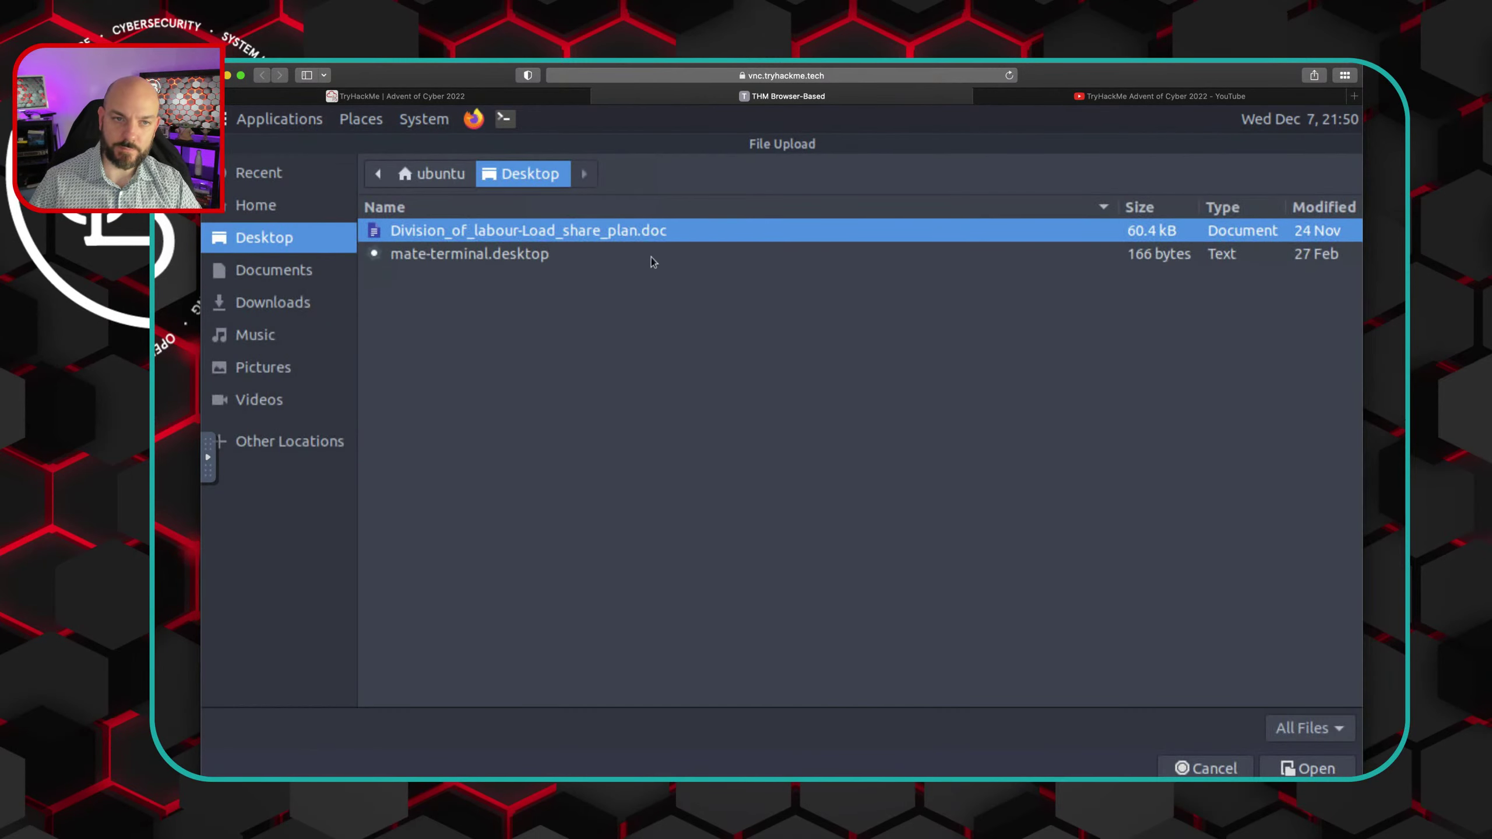
pyautogui.click(624, 232)
pyautogui.doubleClick(623, 233)
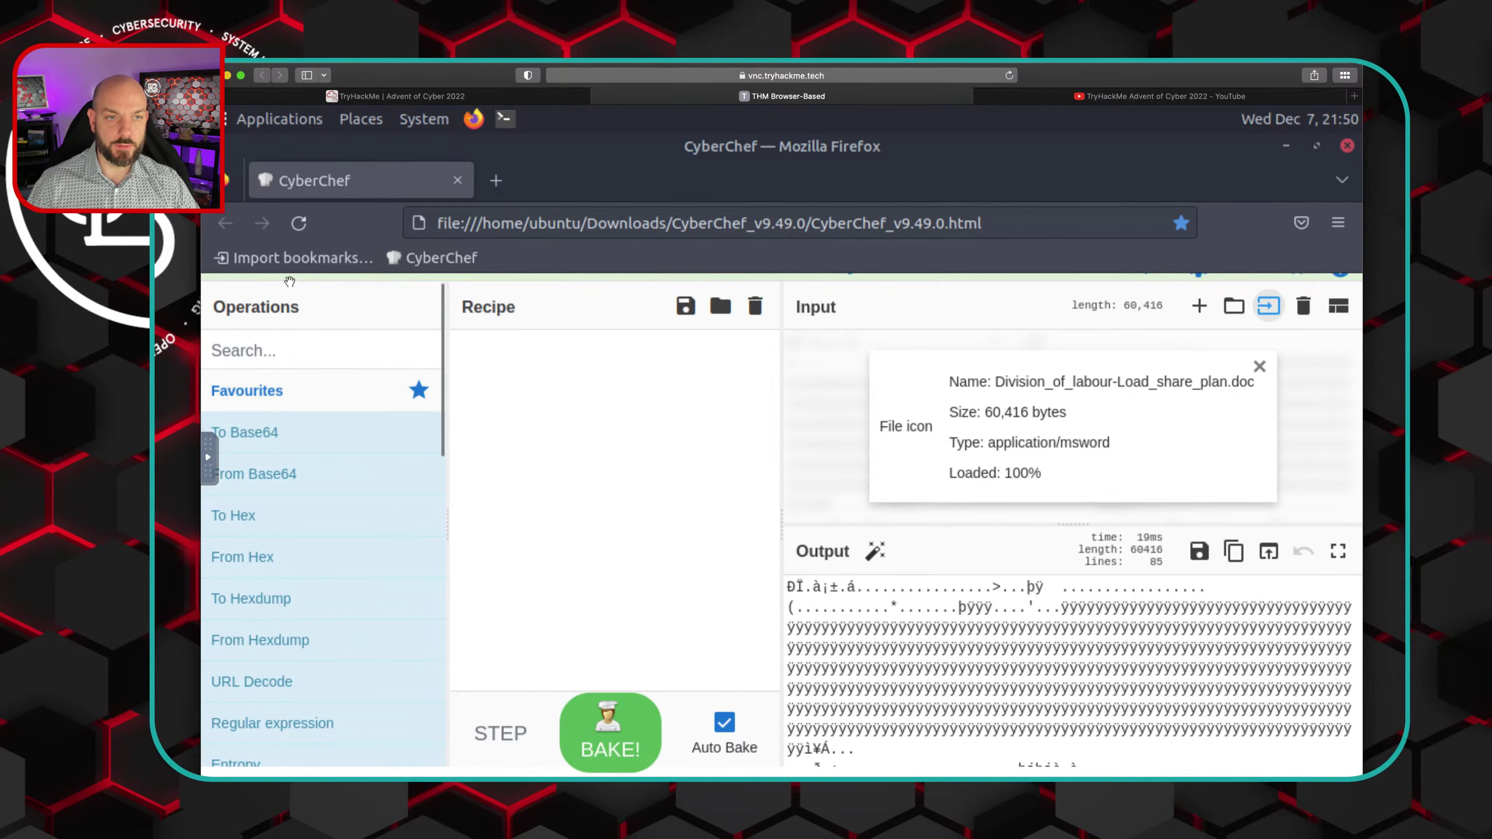
# Search the CyberChef operations for "str" and clear the search
pyautogui.click(252, 349)
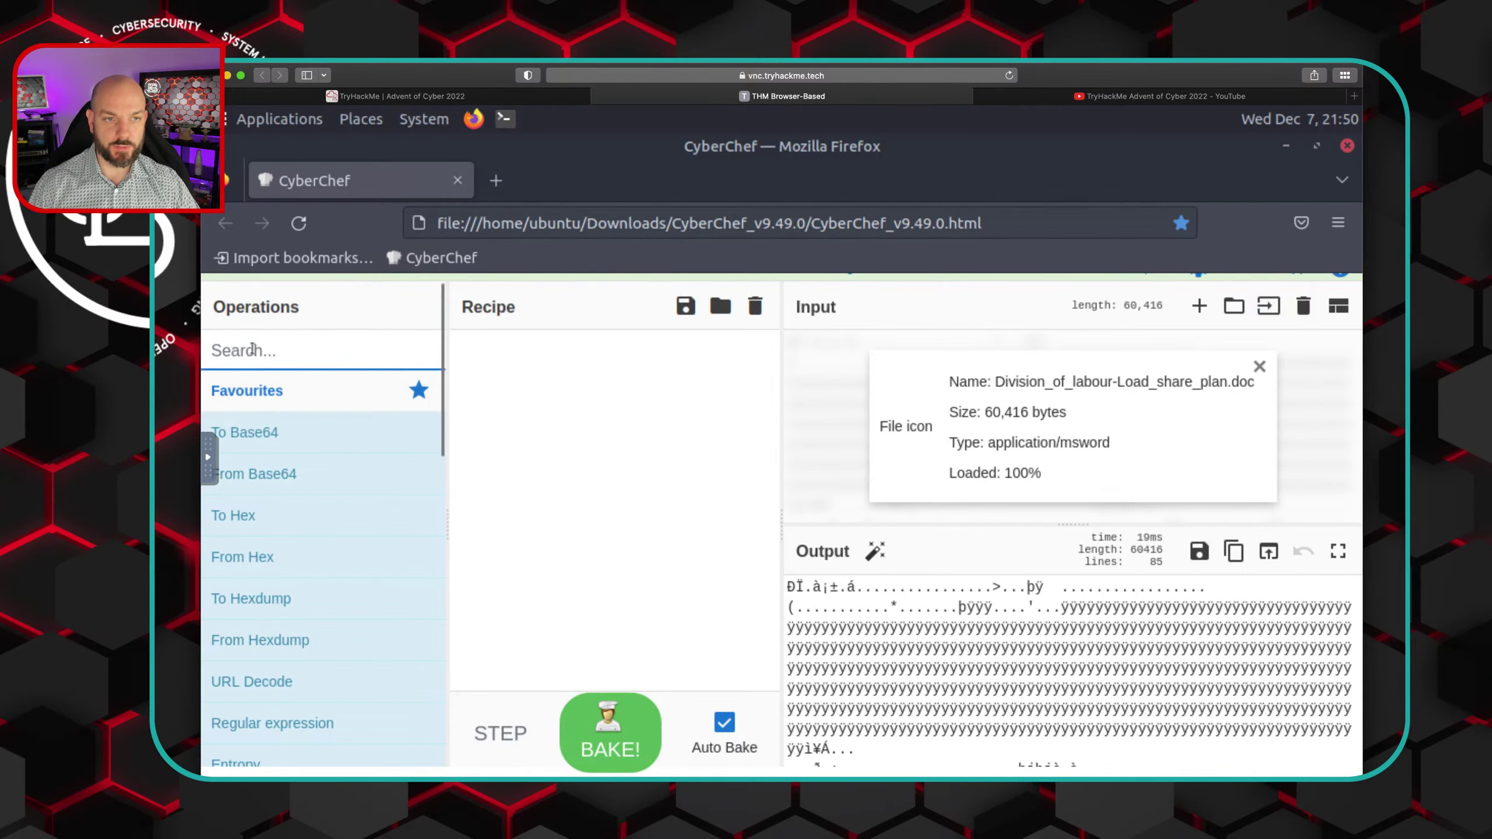
pyautogui.write('str')
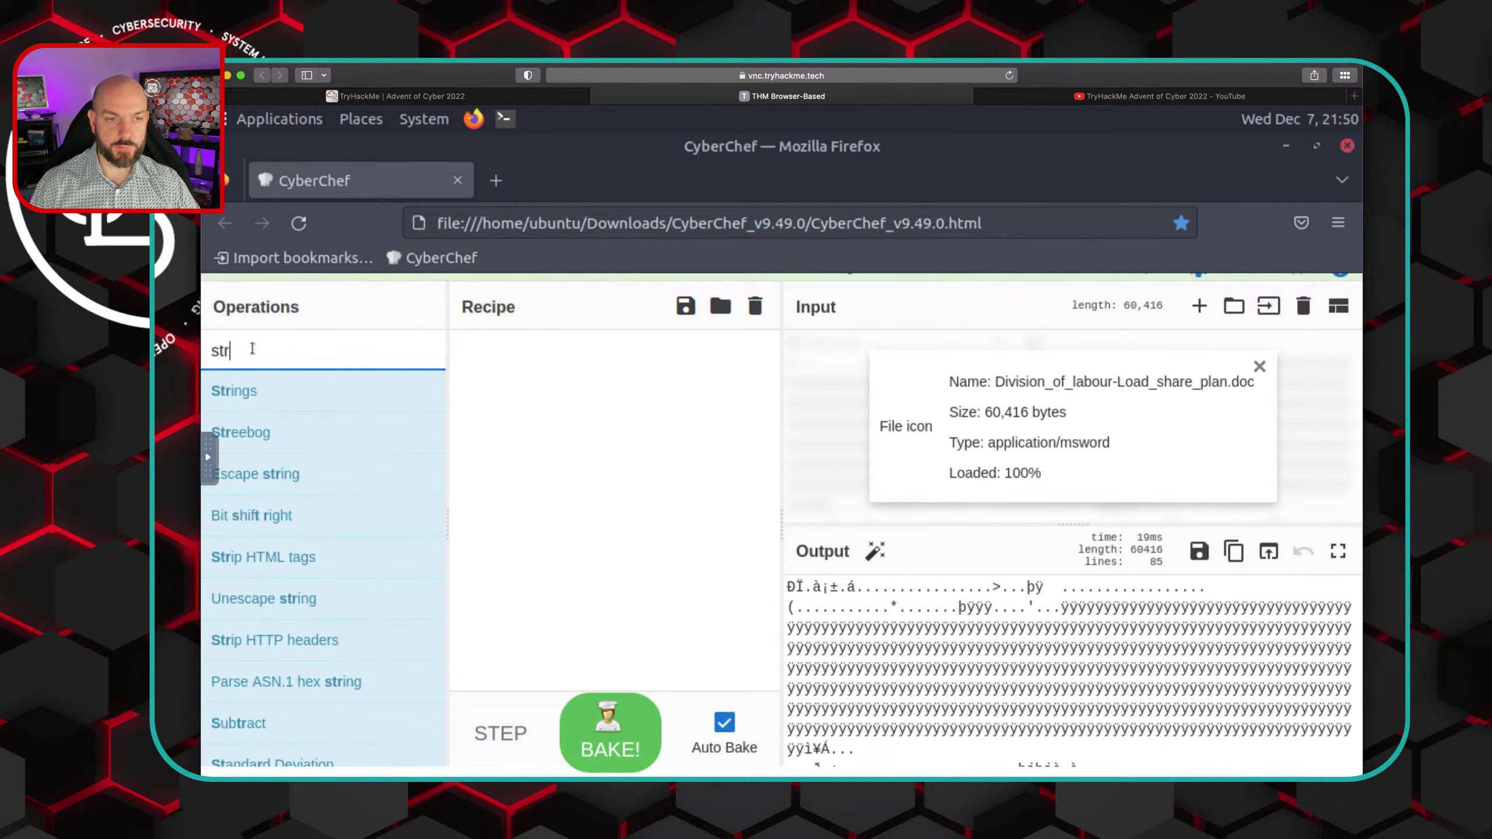
pyautogui.press('BackSpace')
pyautogui.press('BackSpace')
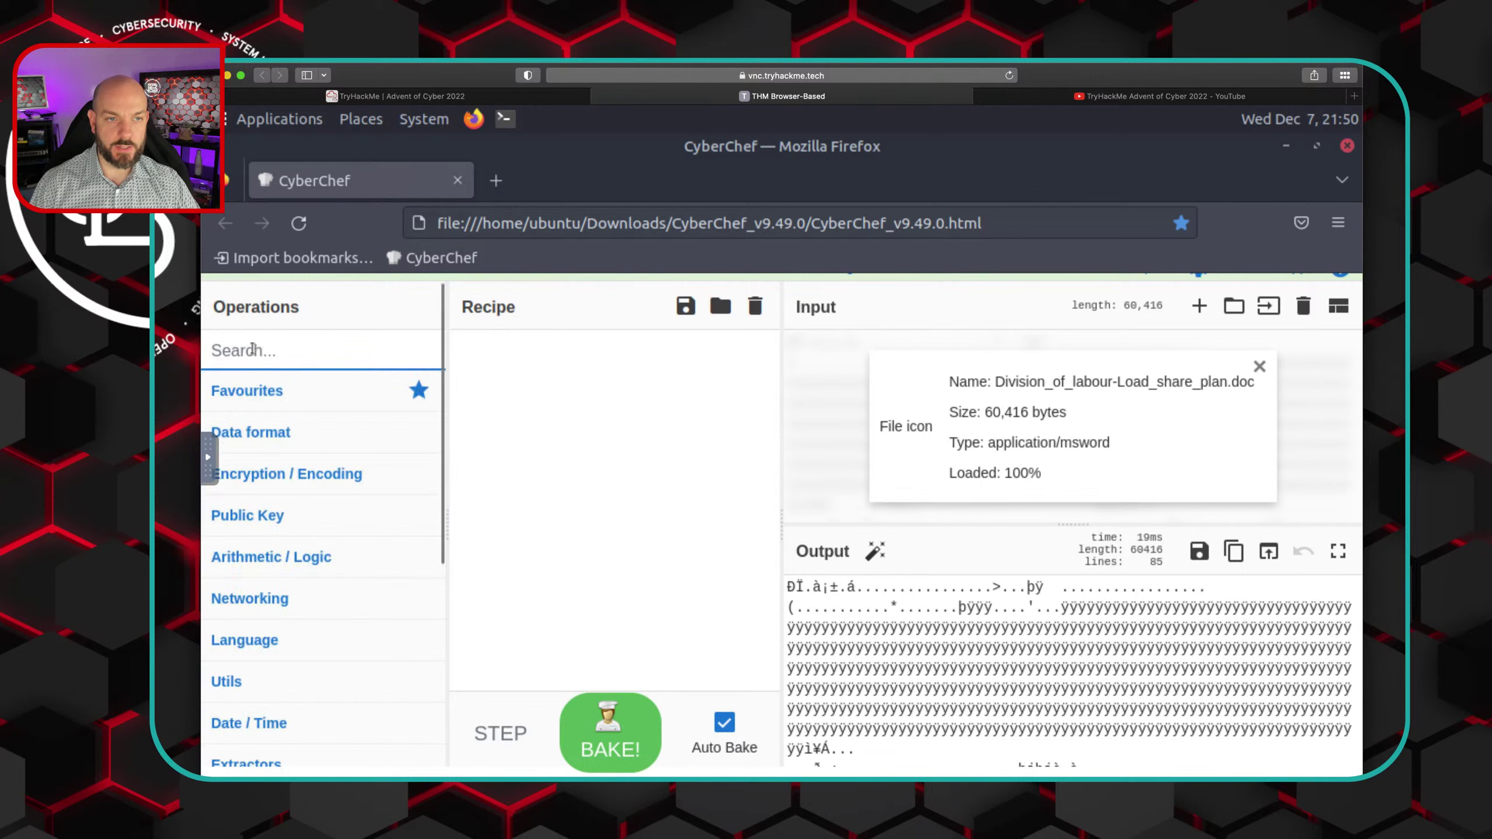
# Browse the operations available in CyberChef's Data format category
pyautogui.click(260, 433)
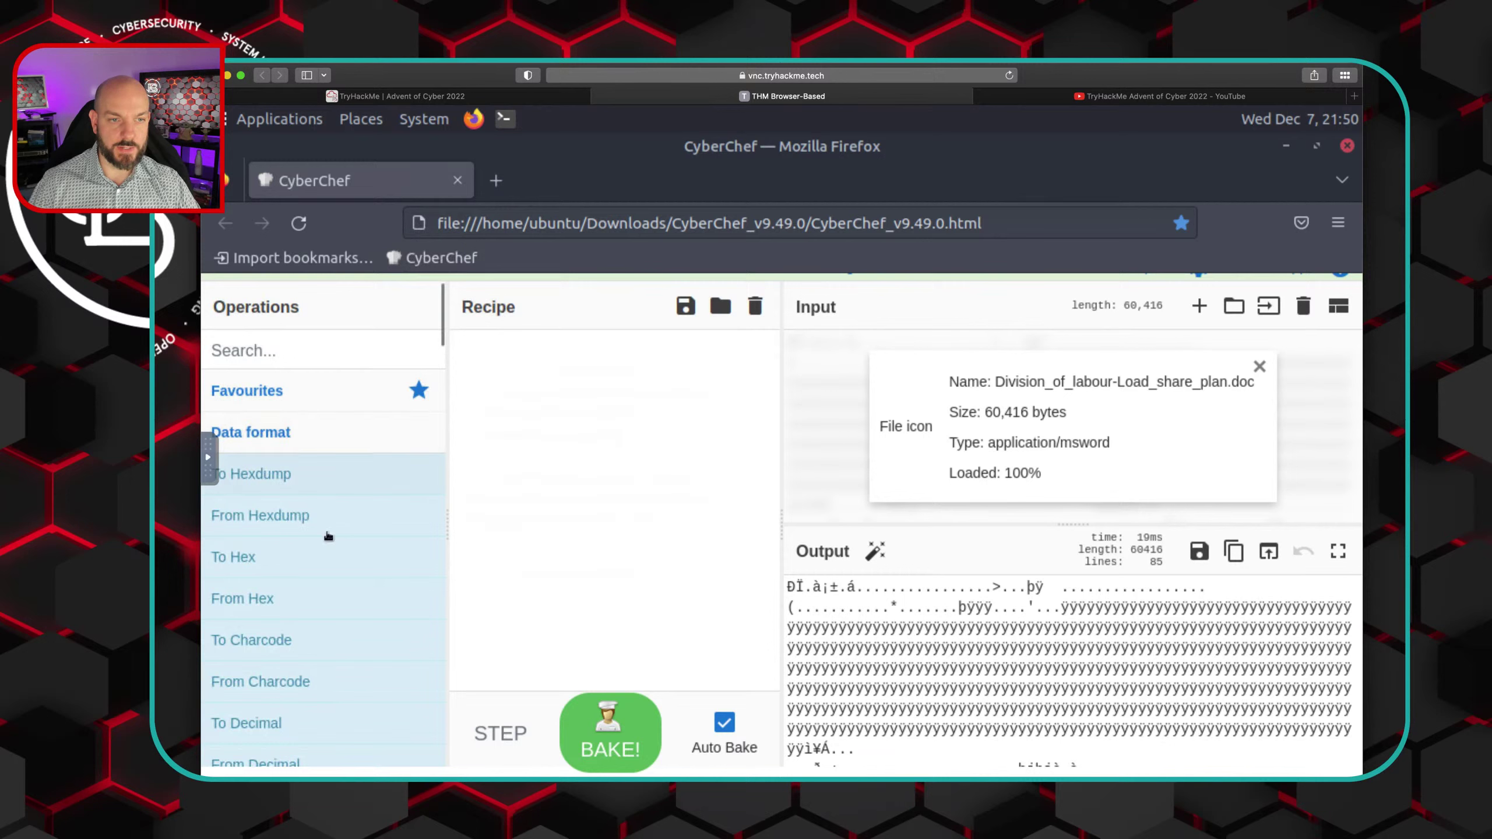
pyautogui.scroll(-5, 329, 564)
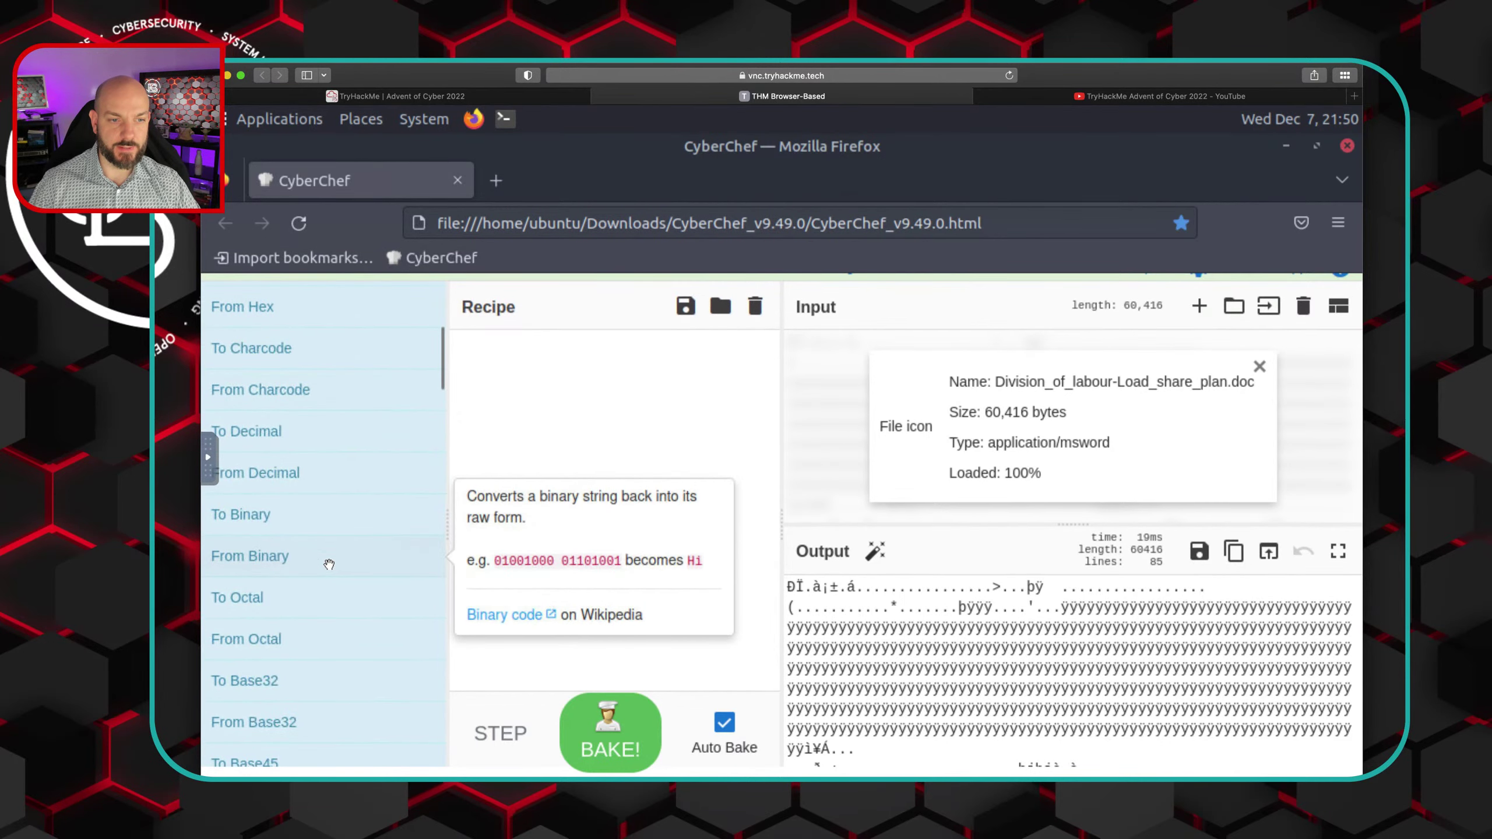
pyautogui.scroll(-5, 329, 564)
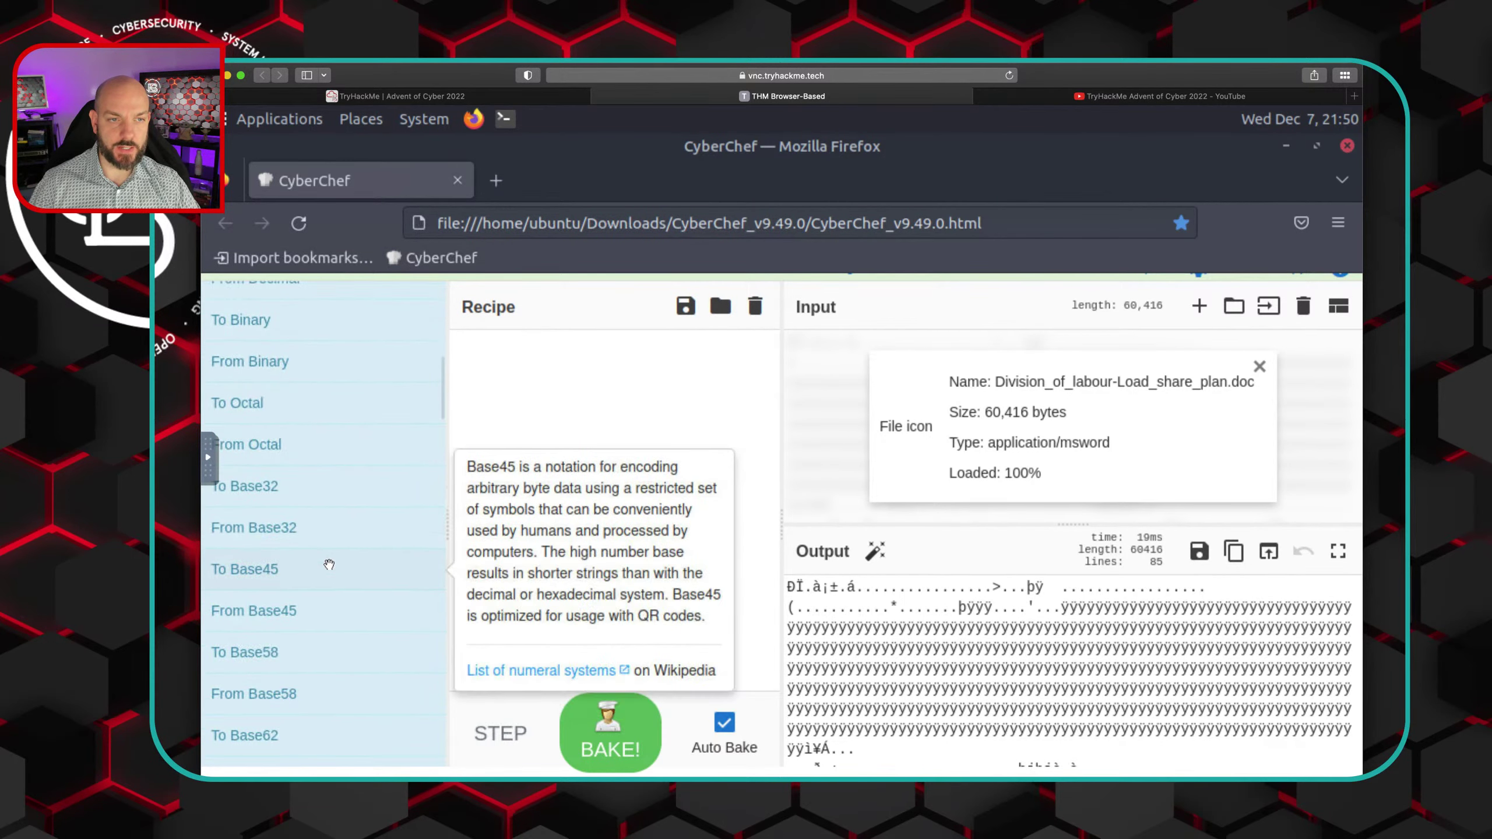
pyautogui.scroll(-5, 329, 564)
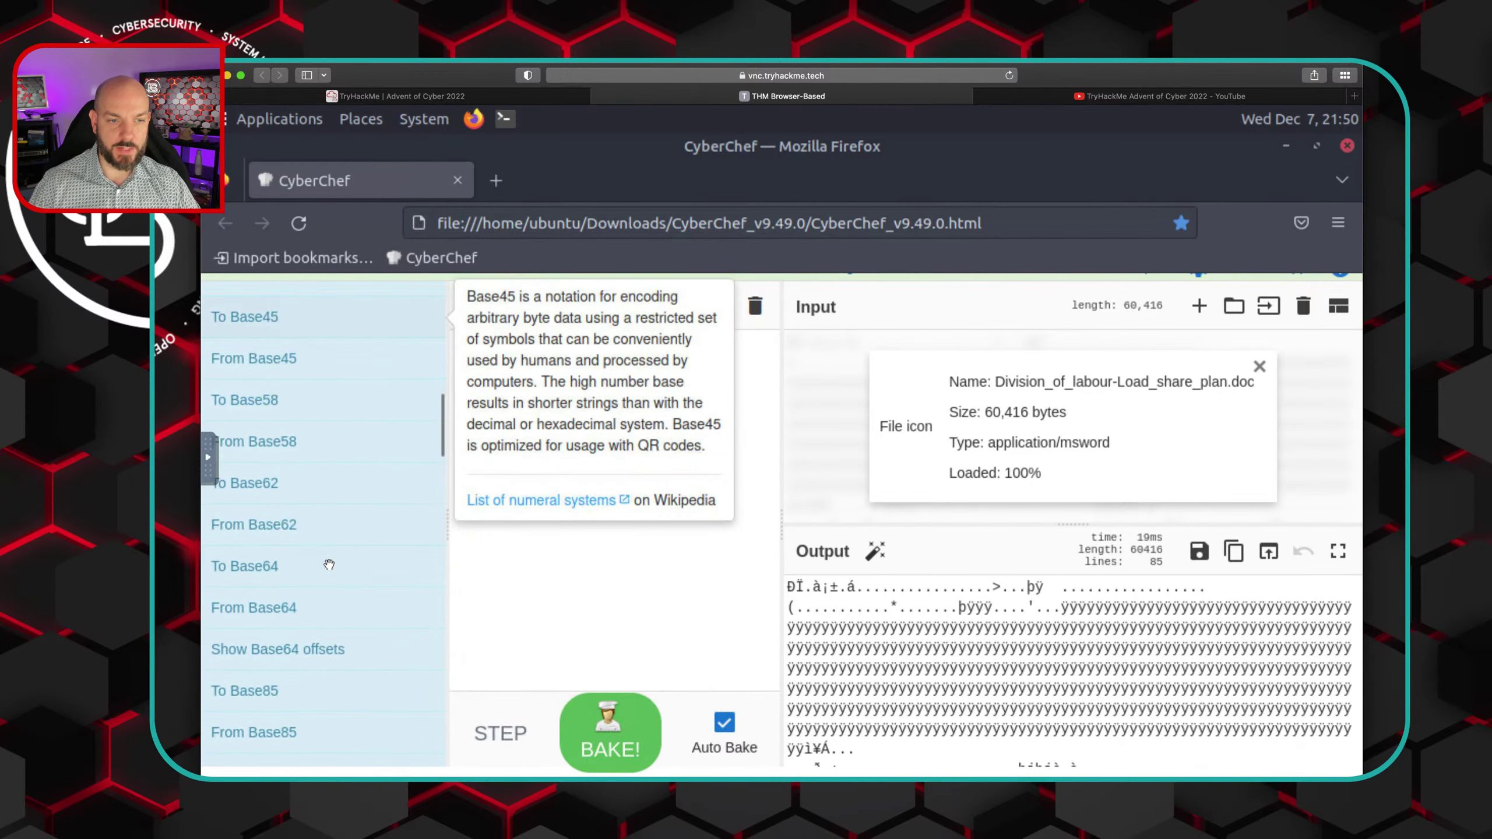
pyautogui.scroll(-20, 329, 564)
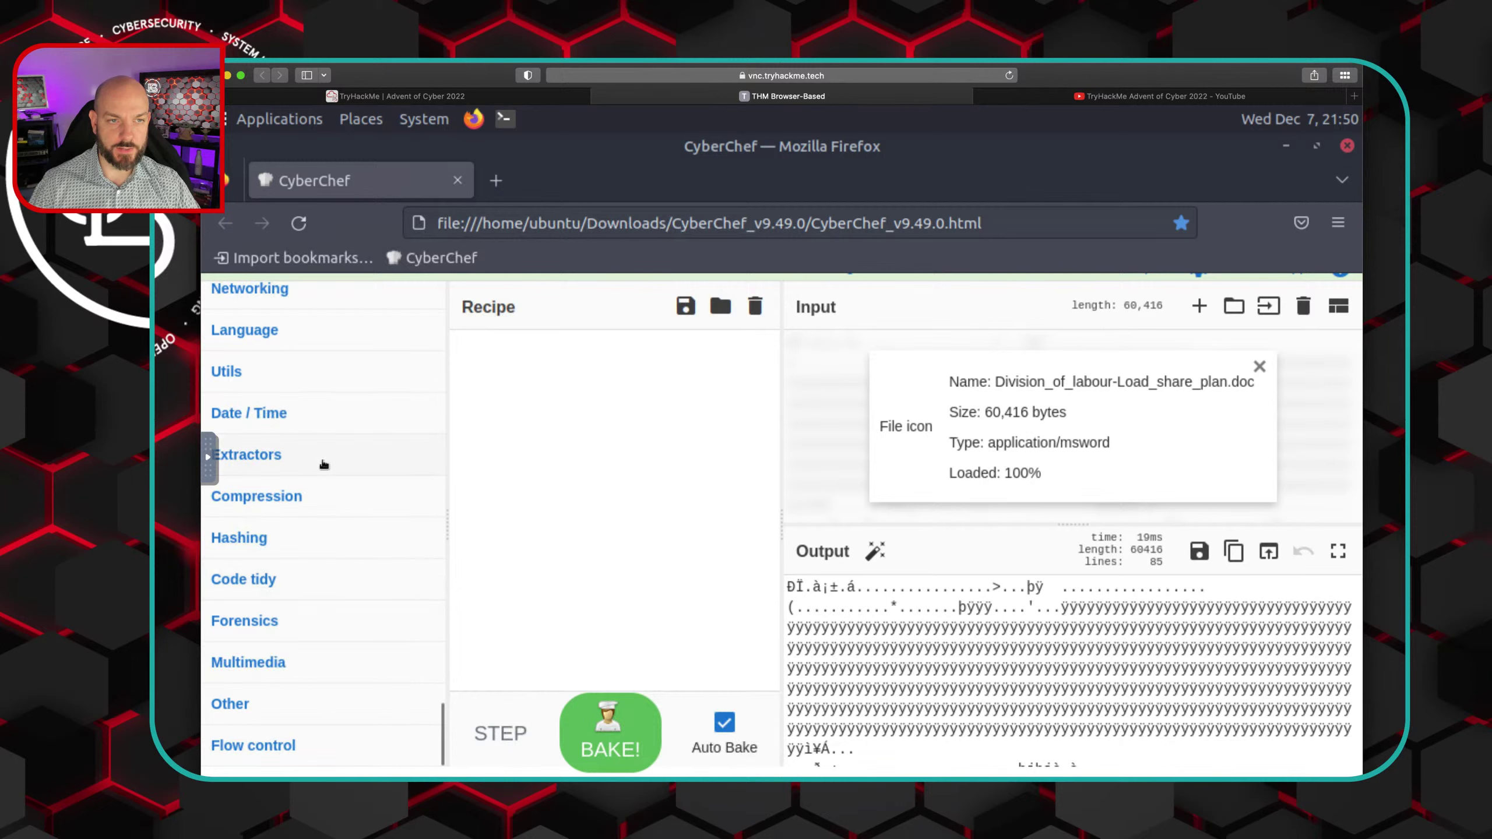
pyautogui.scroll(1, 324, 465)
pyautogui.scroll(6, 324, 465)
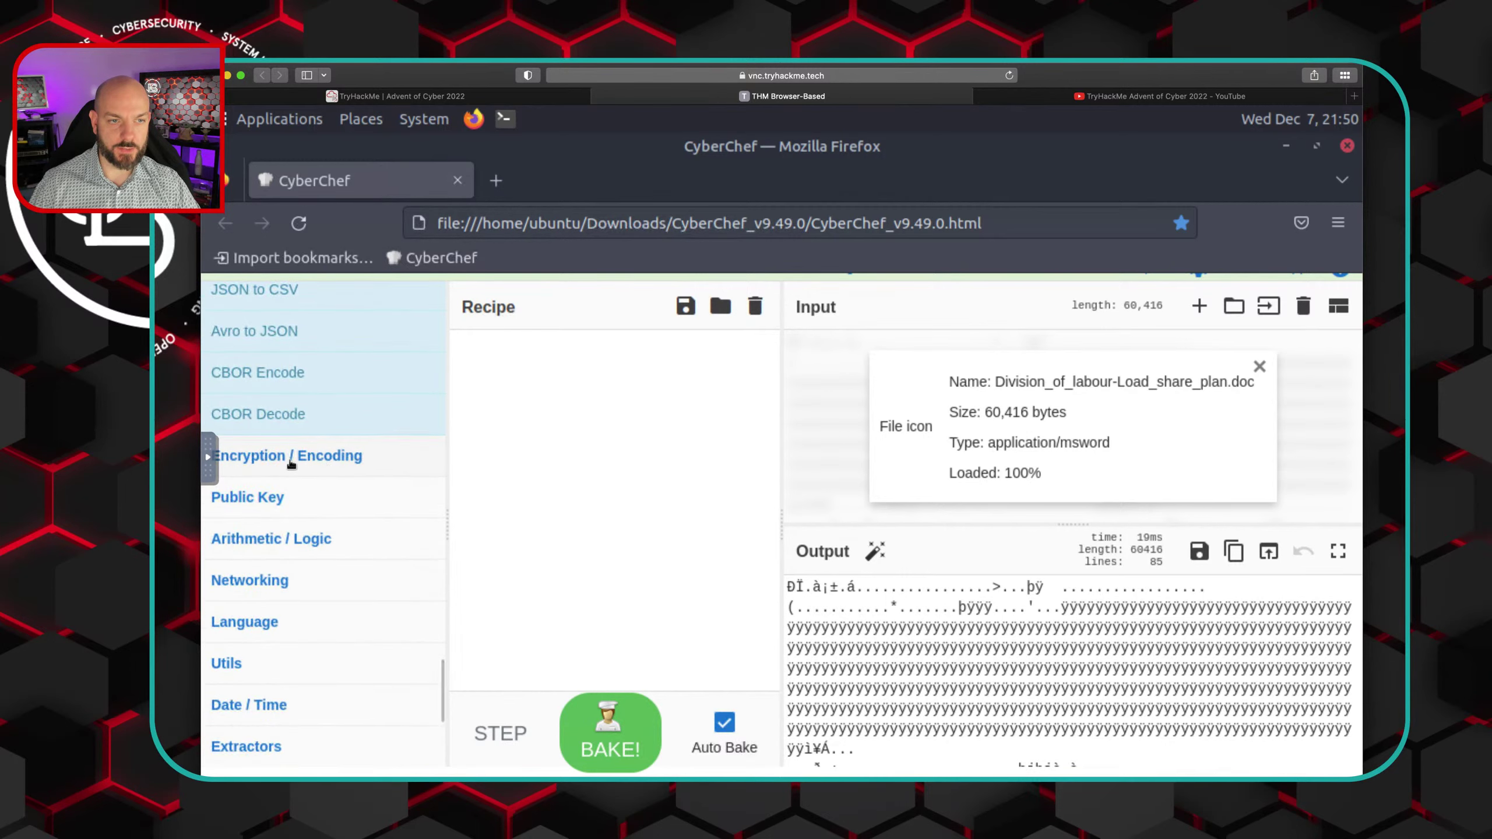
# Browse the operations in the Encryption / Encoding category
pyautogui.click(293, 461)
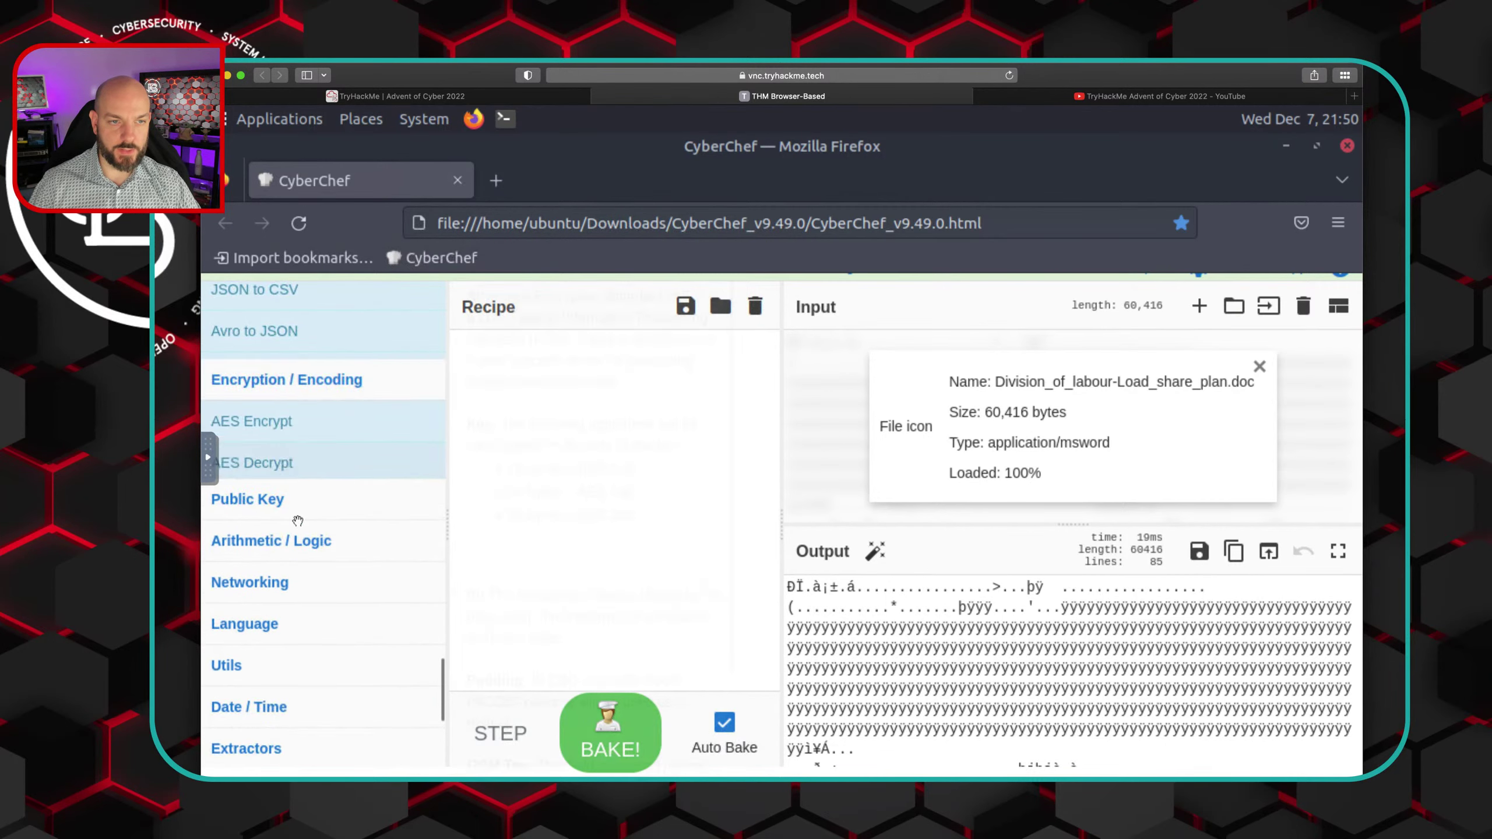
pyautogui.scroll(-15, 298, 520)
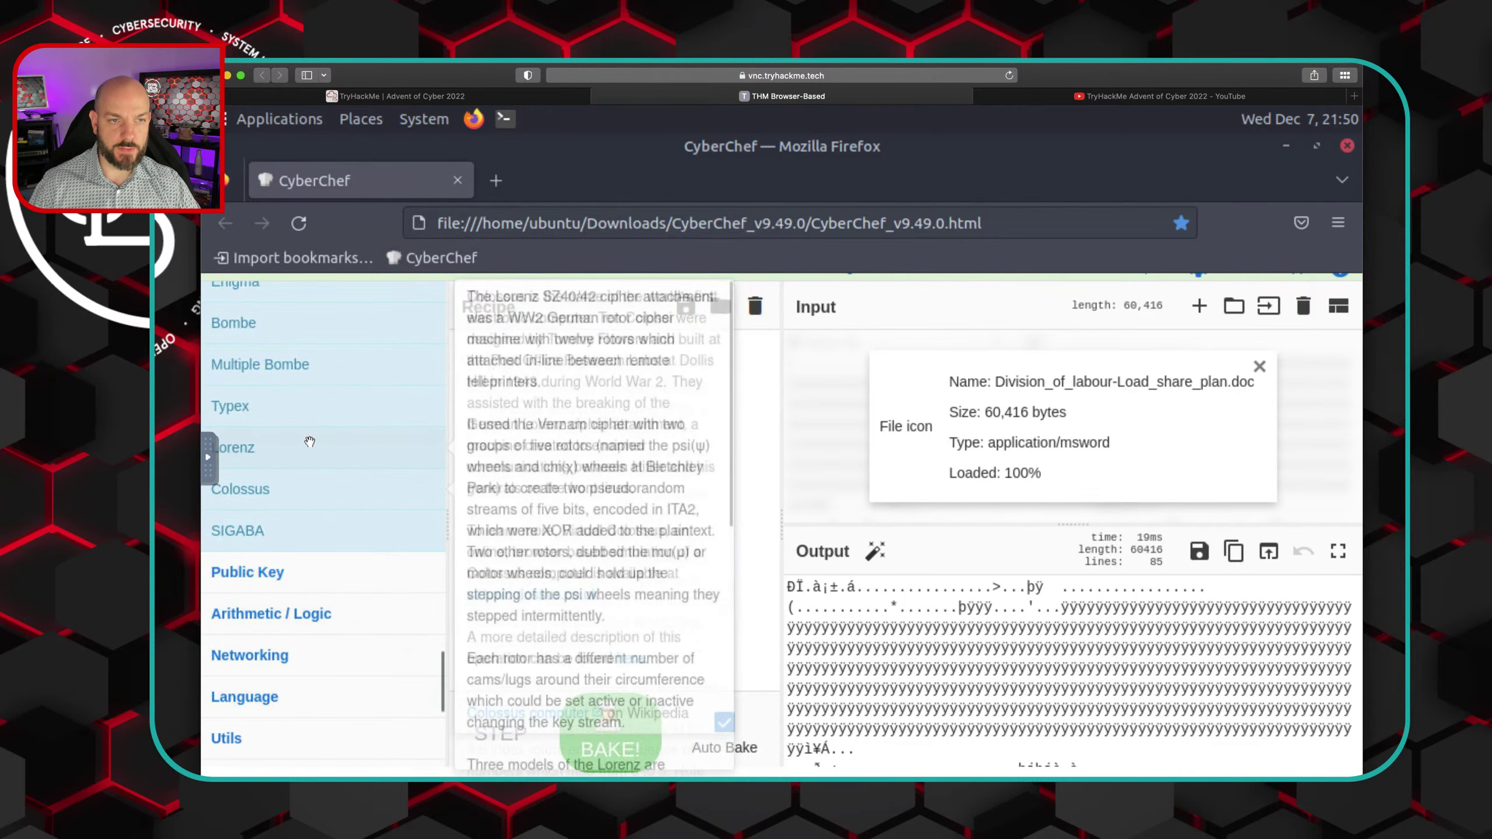
pyautogui.scroll(5, 323, 458)
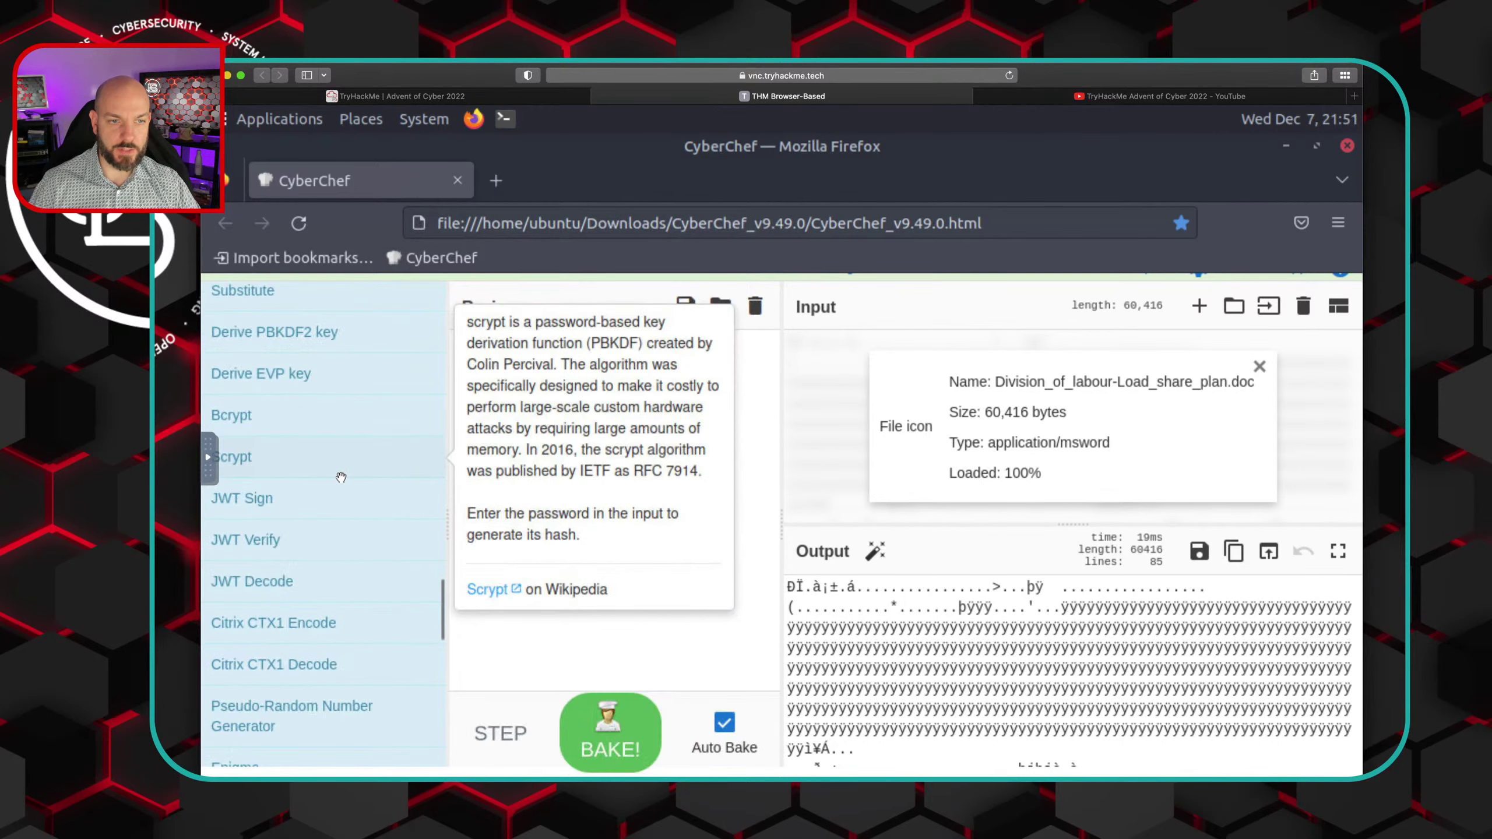
pyautogui.scroll(-8, 341, 477)
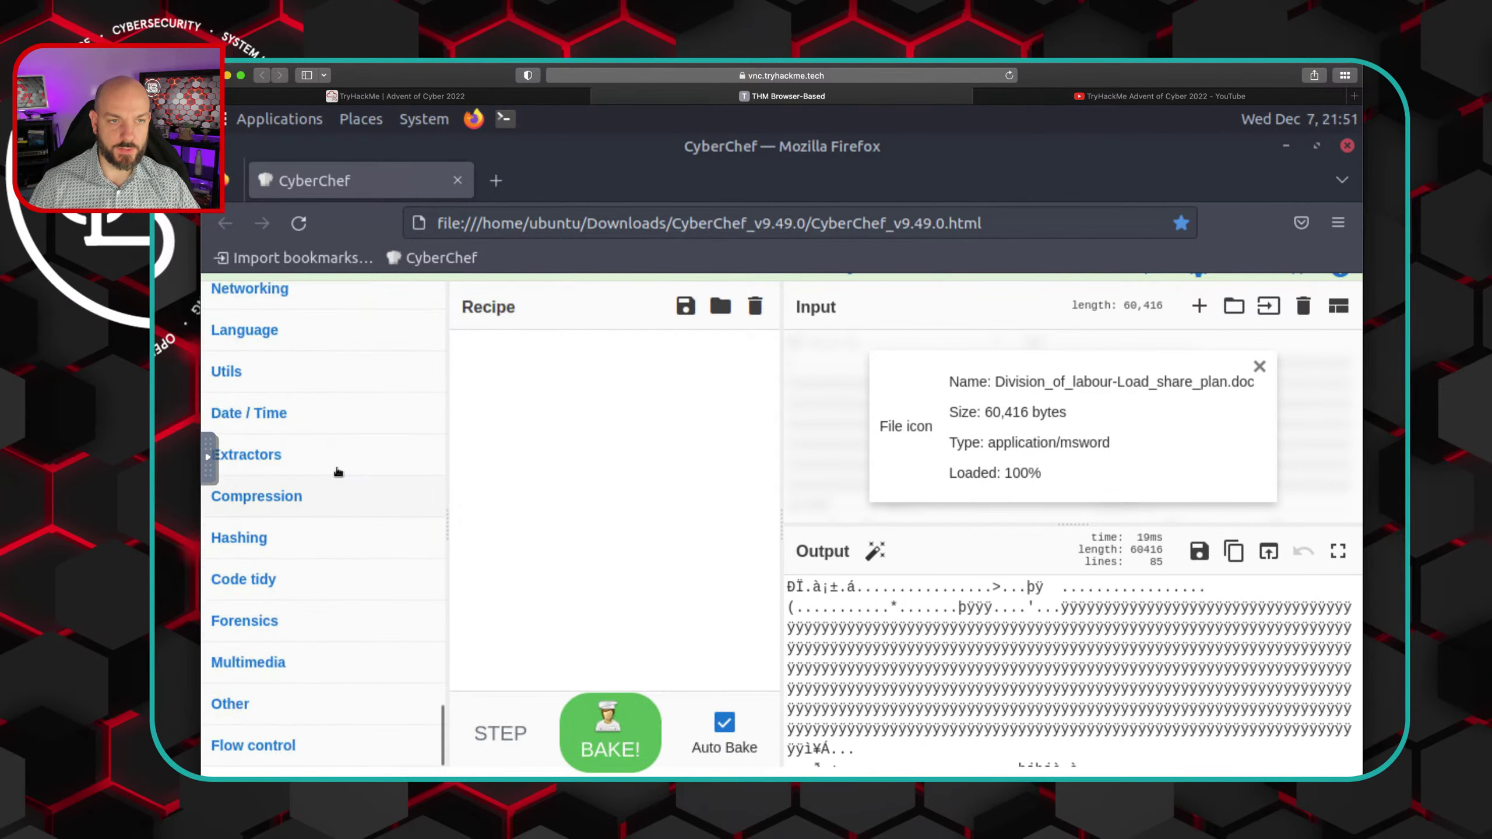
pyautogui.scroll(2, 338, 472)
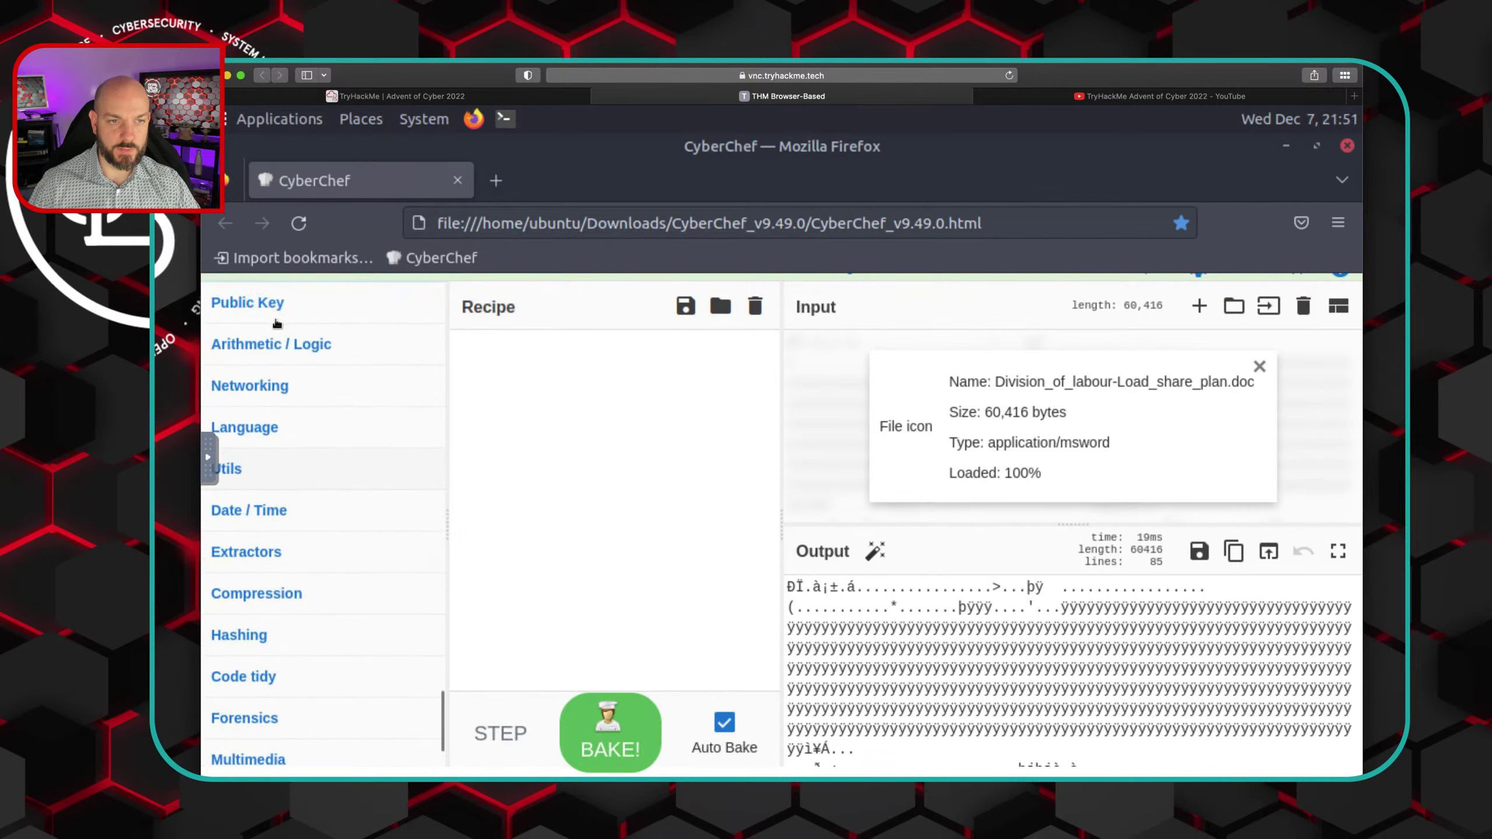
# Look through the Networking operations, including Defang URL and Defang IP Addresses, and expand the Date / Time category
pyautogui.click(261, 387)
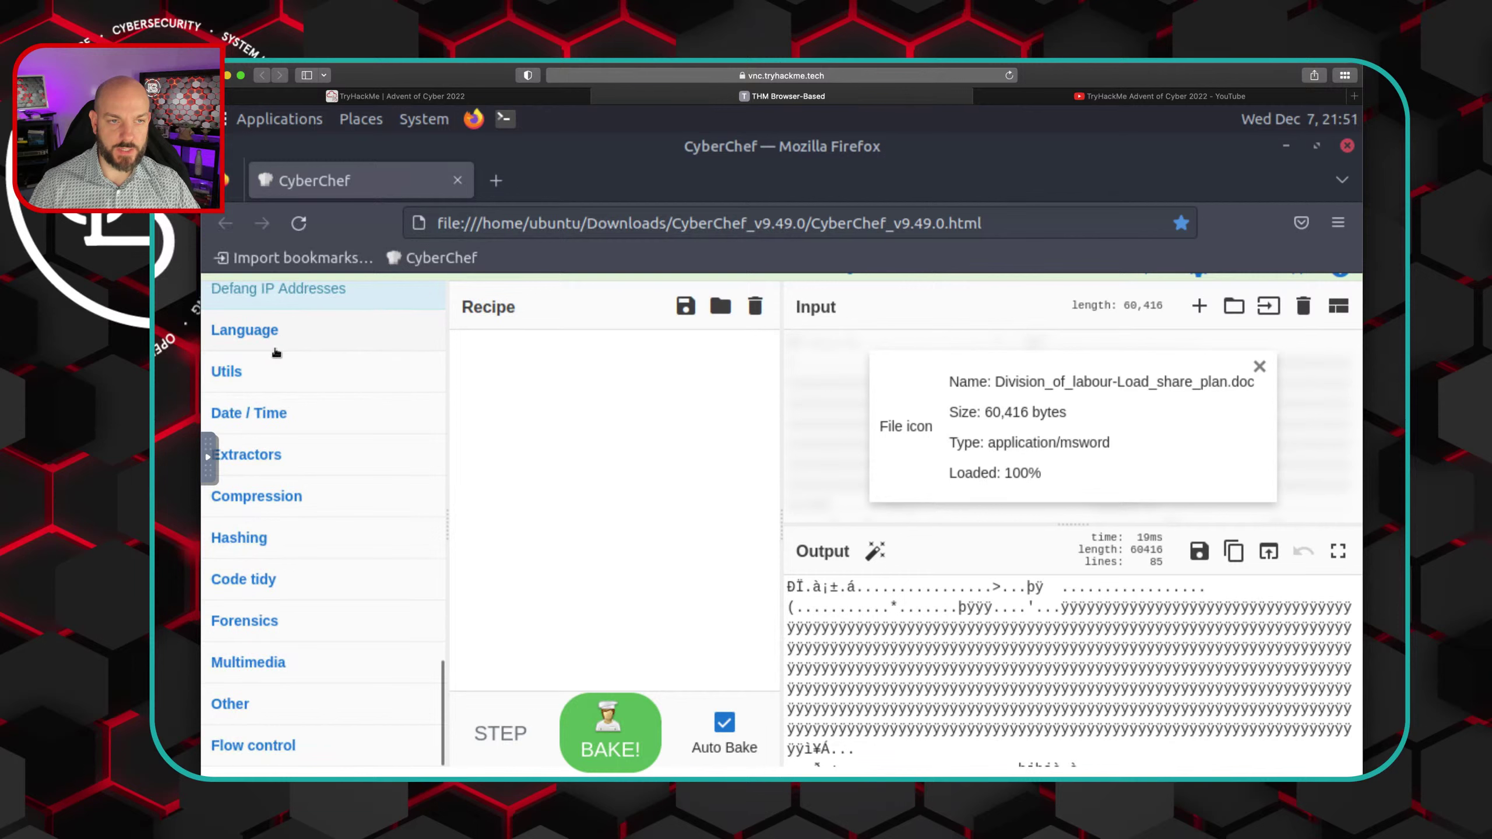
pyautogui.scroll(2, 282, 356)
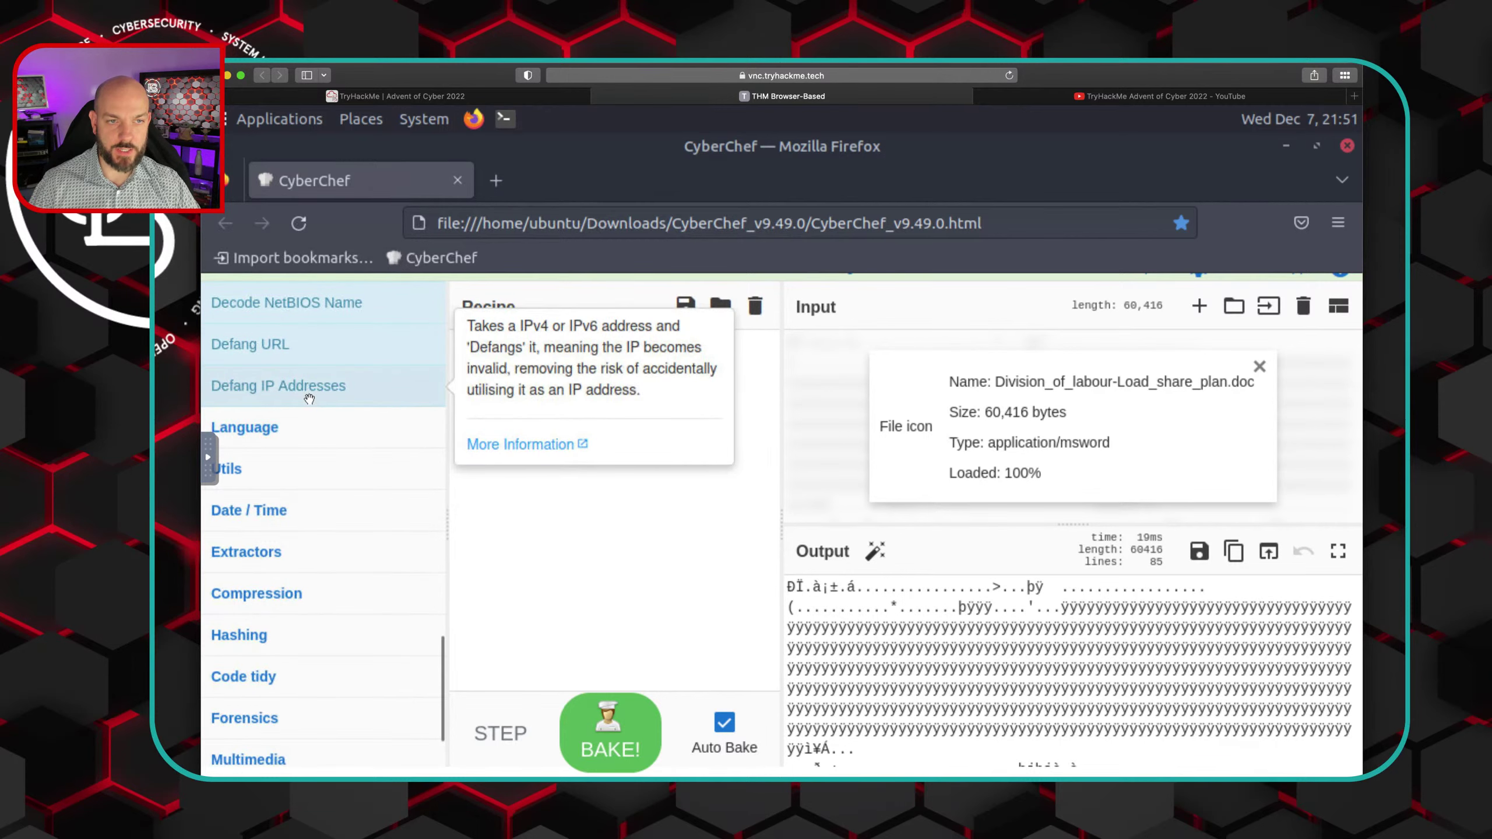
pyautogui.scroll(3, 287, 371)
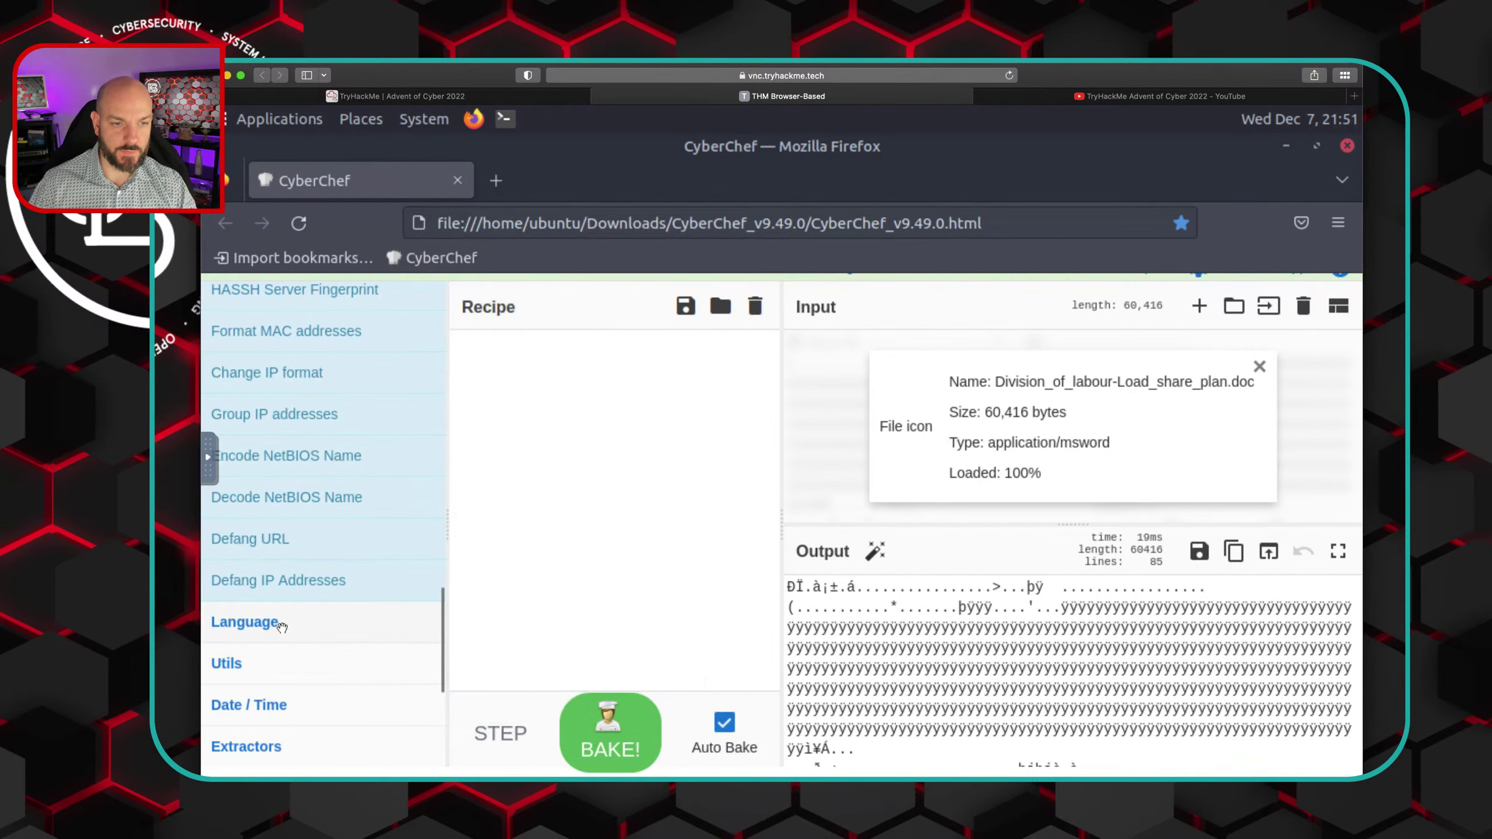
pyautogui.click(279, 705)
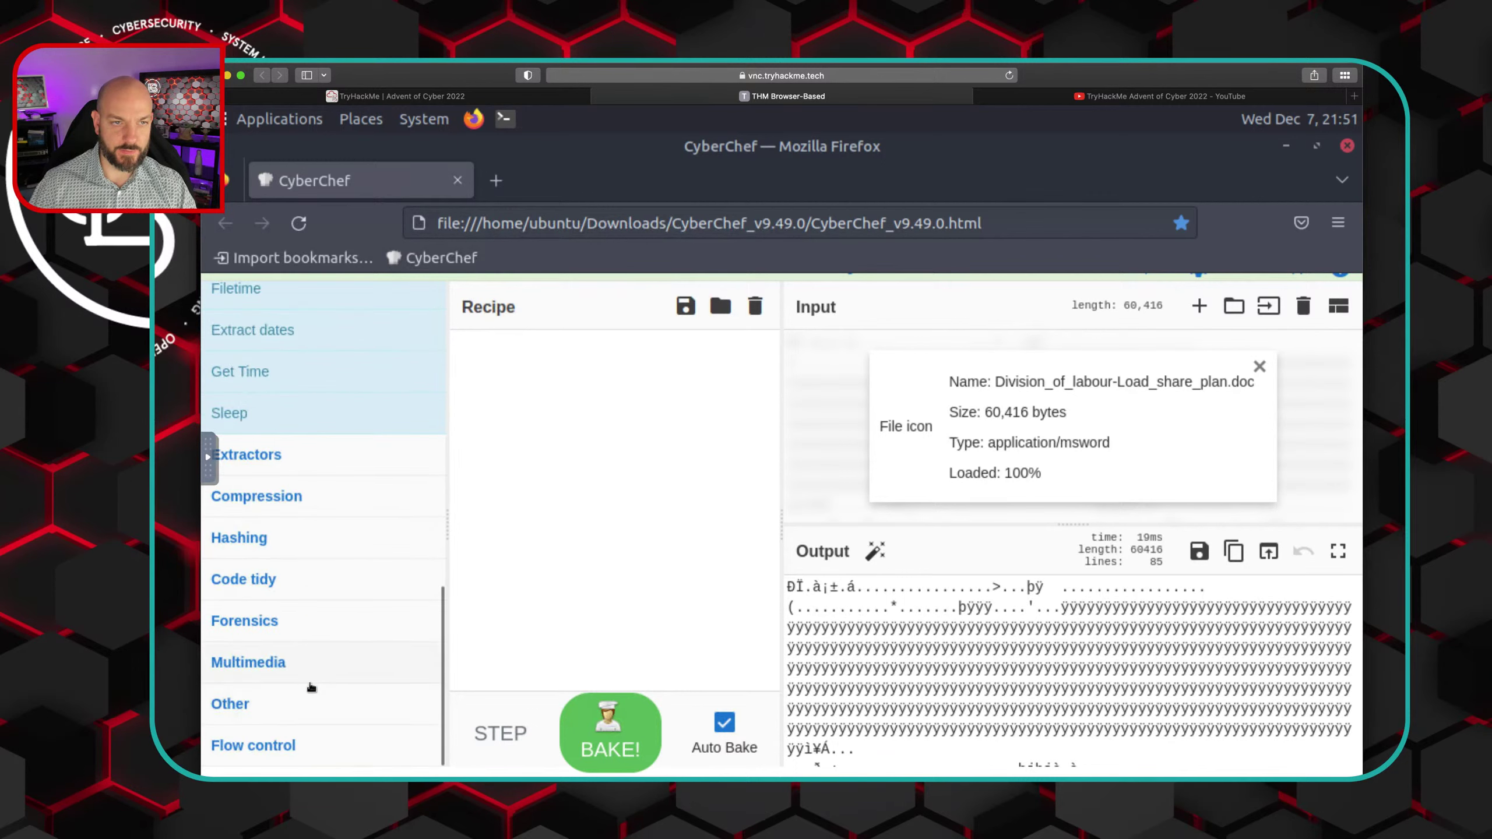
# Browse the compression and decompression operations in the Compression category
pyautogui.click(261, 499)
pyautogui.scroll(-5, 265, 559)
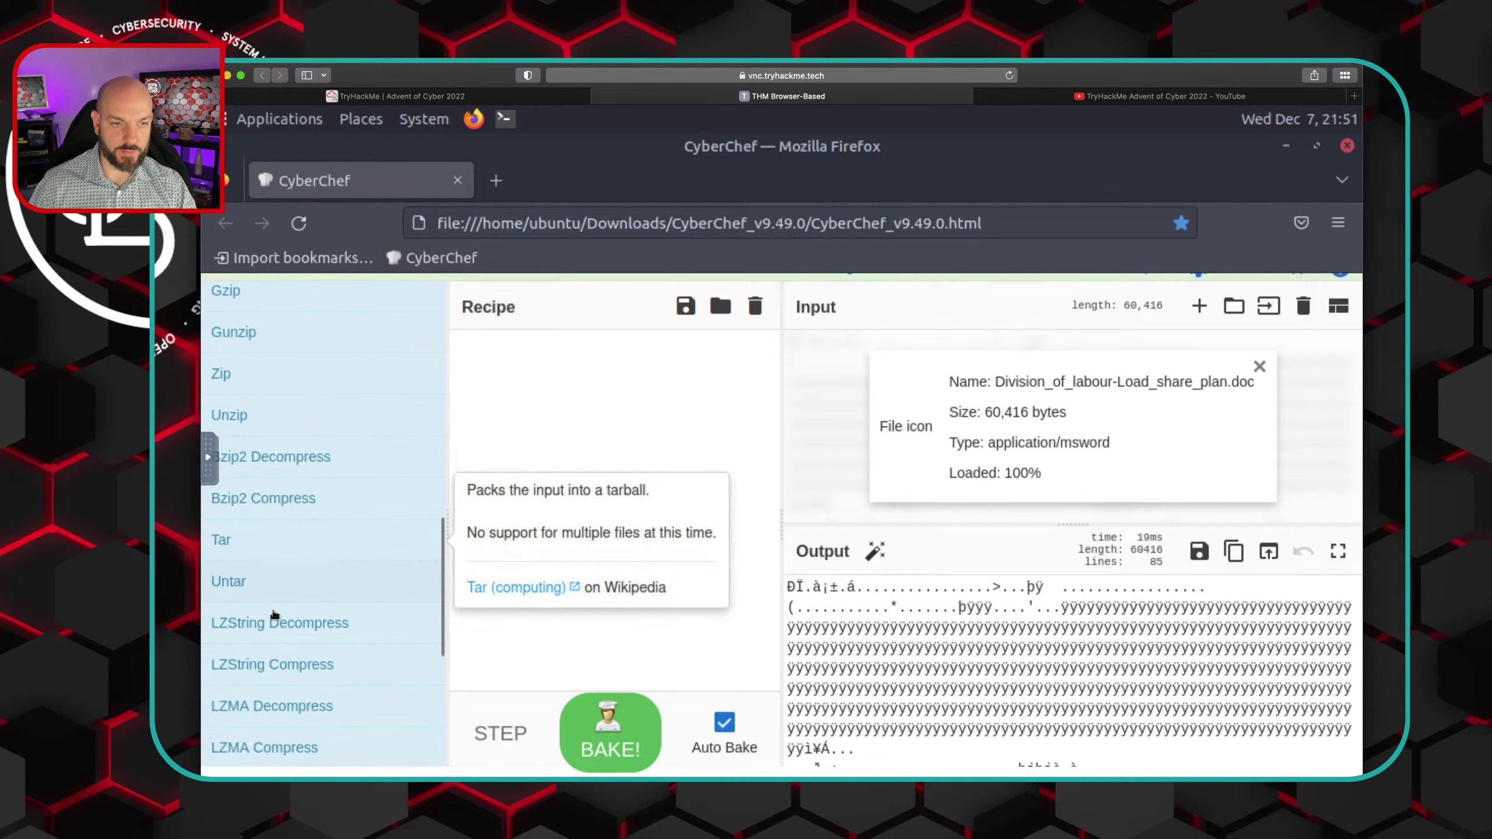
pyautogui.scroll(-5, 274, 615)
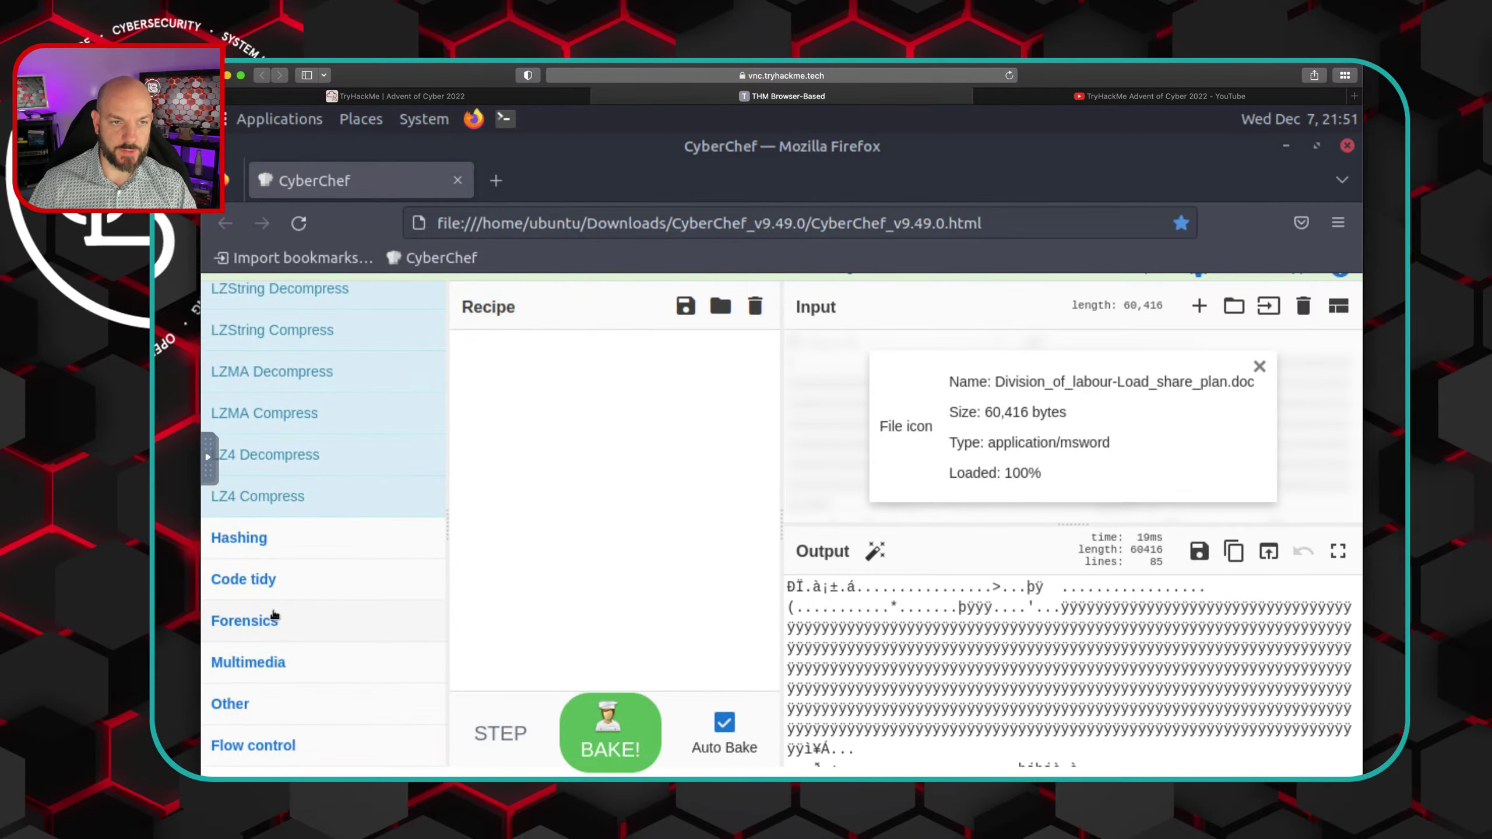
pyautogui.scroll(5, 274, 611)
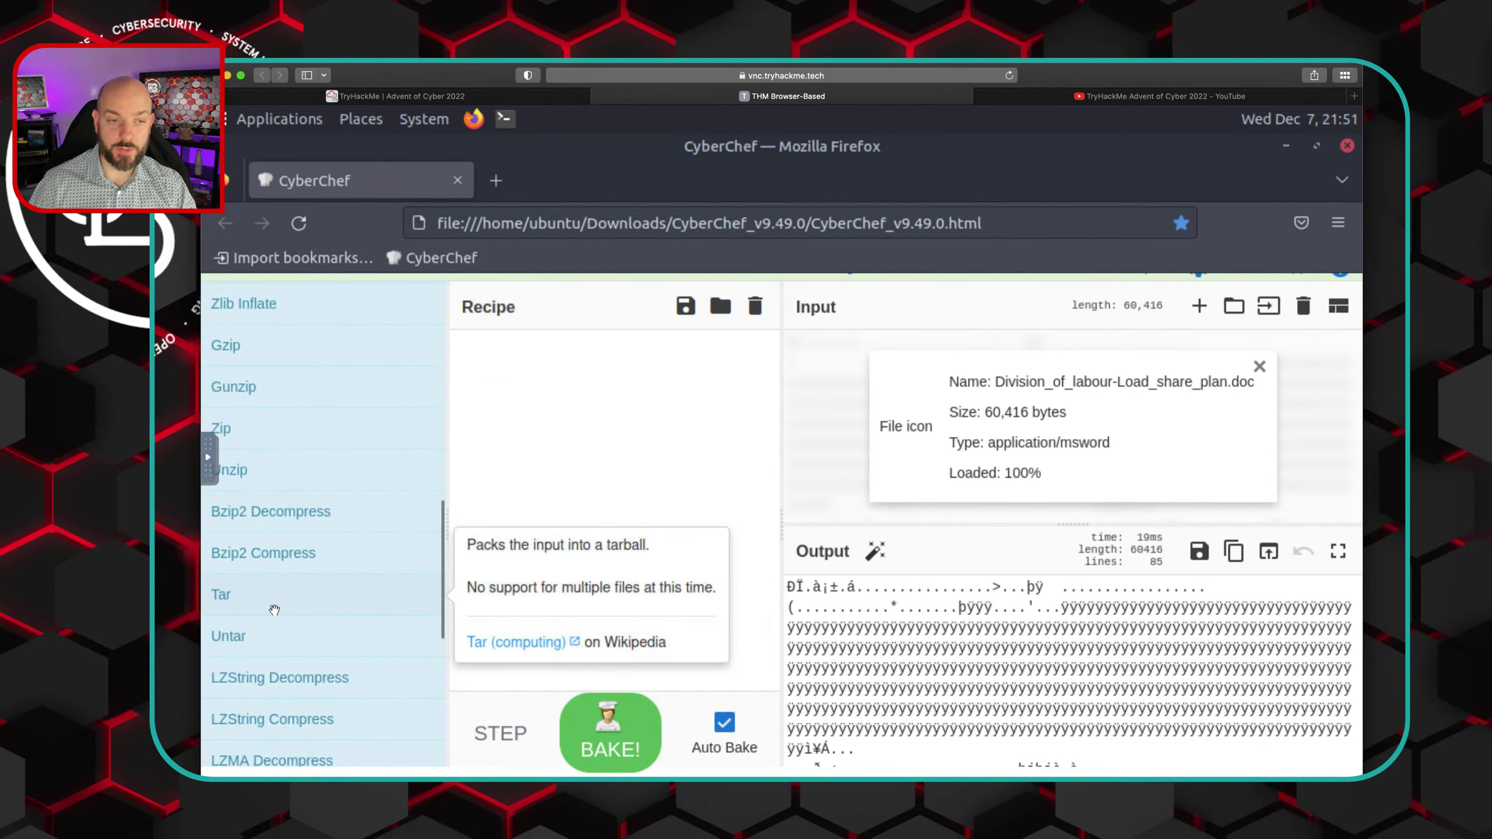
pyautogui.scroll(-5, 274, 610)
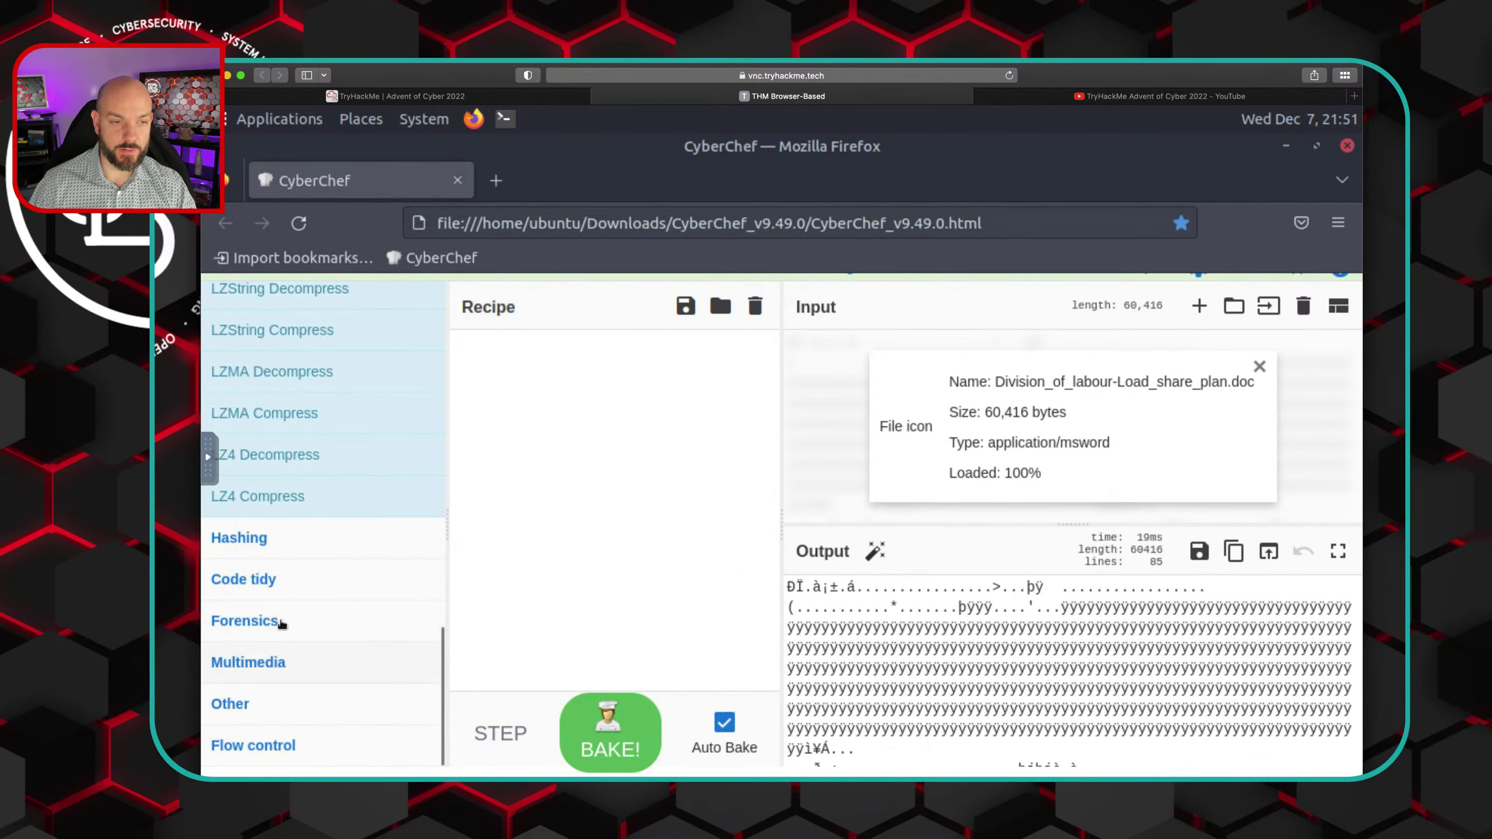
# Review the hash functions in the Hashing category and return to the start of the operations list
pyautogui.click(263, 539)
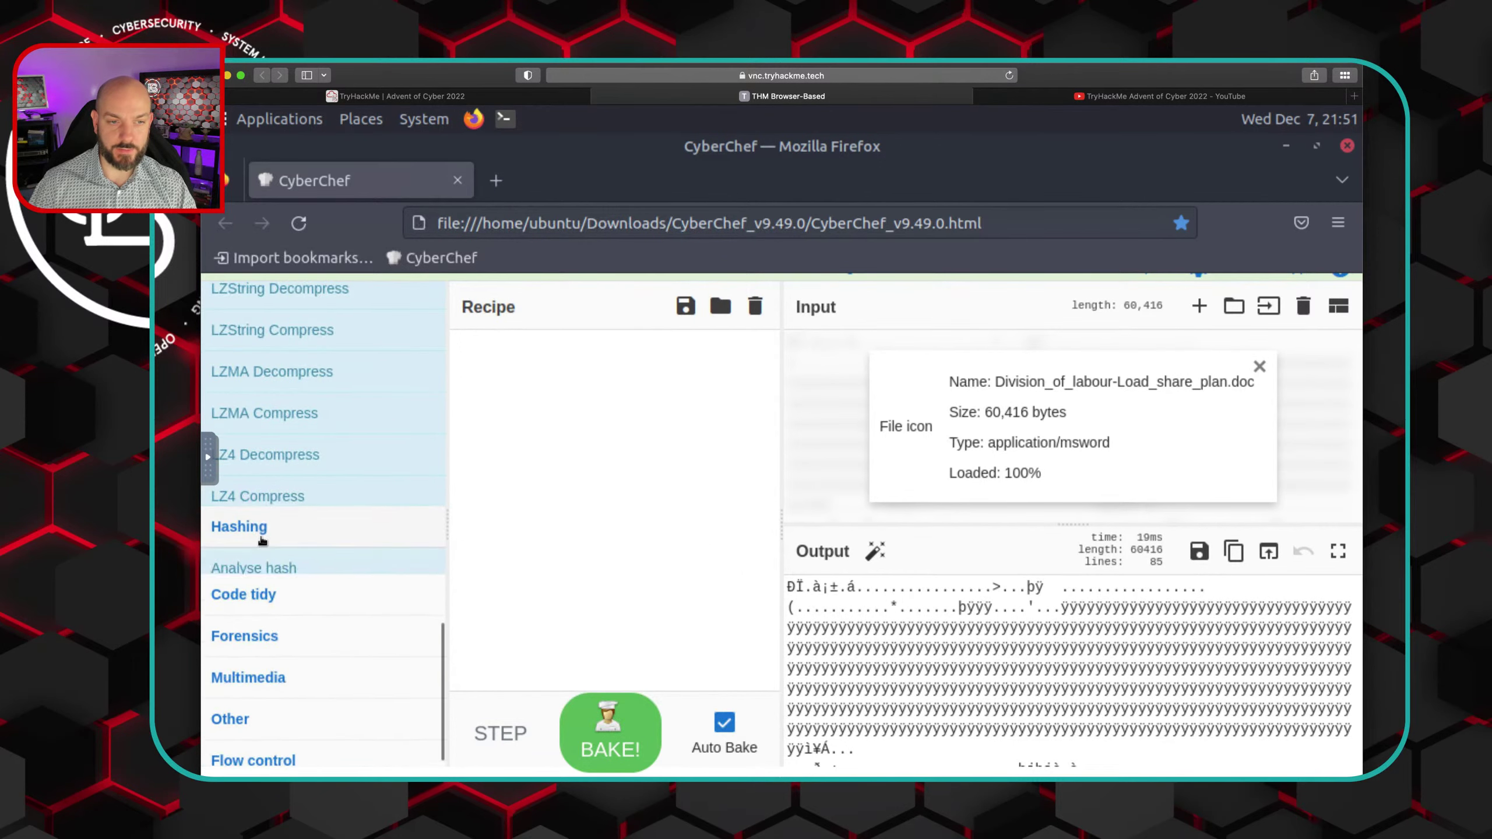
pyautogui.scroll(-5, 262, 539)
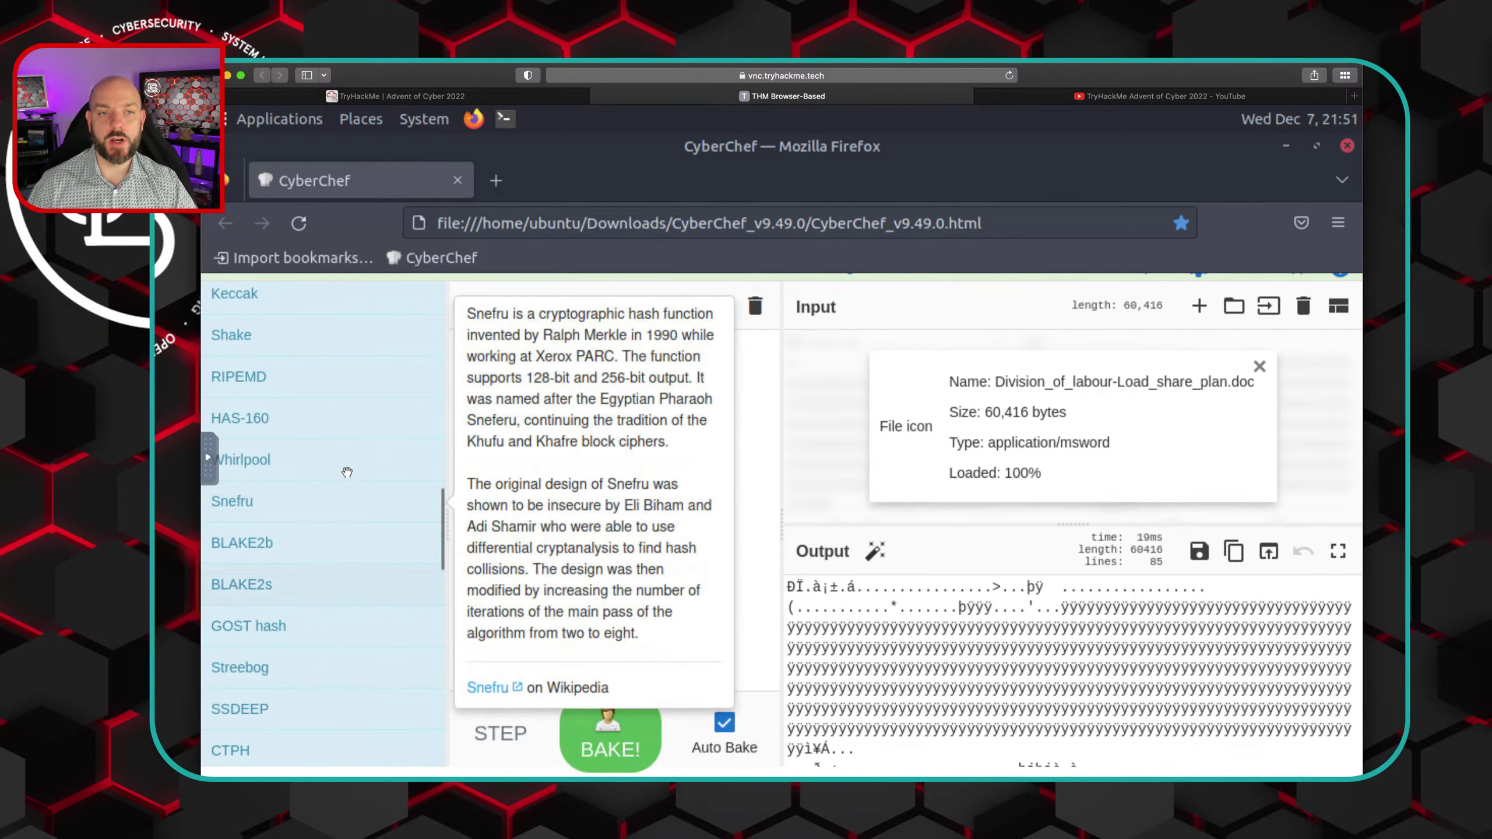
pyautogui.moveTo(358, 469)
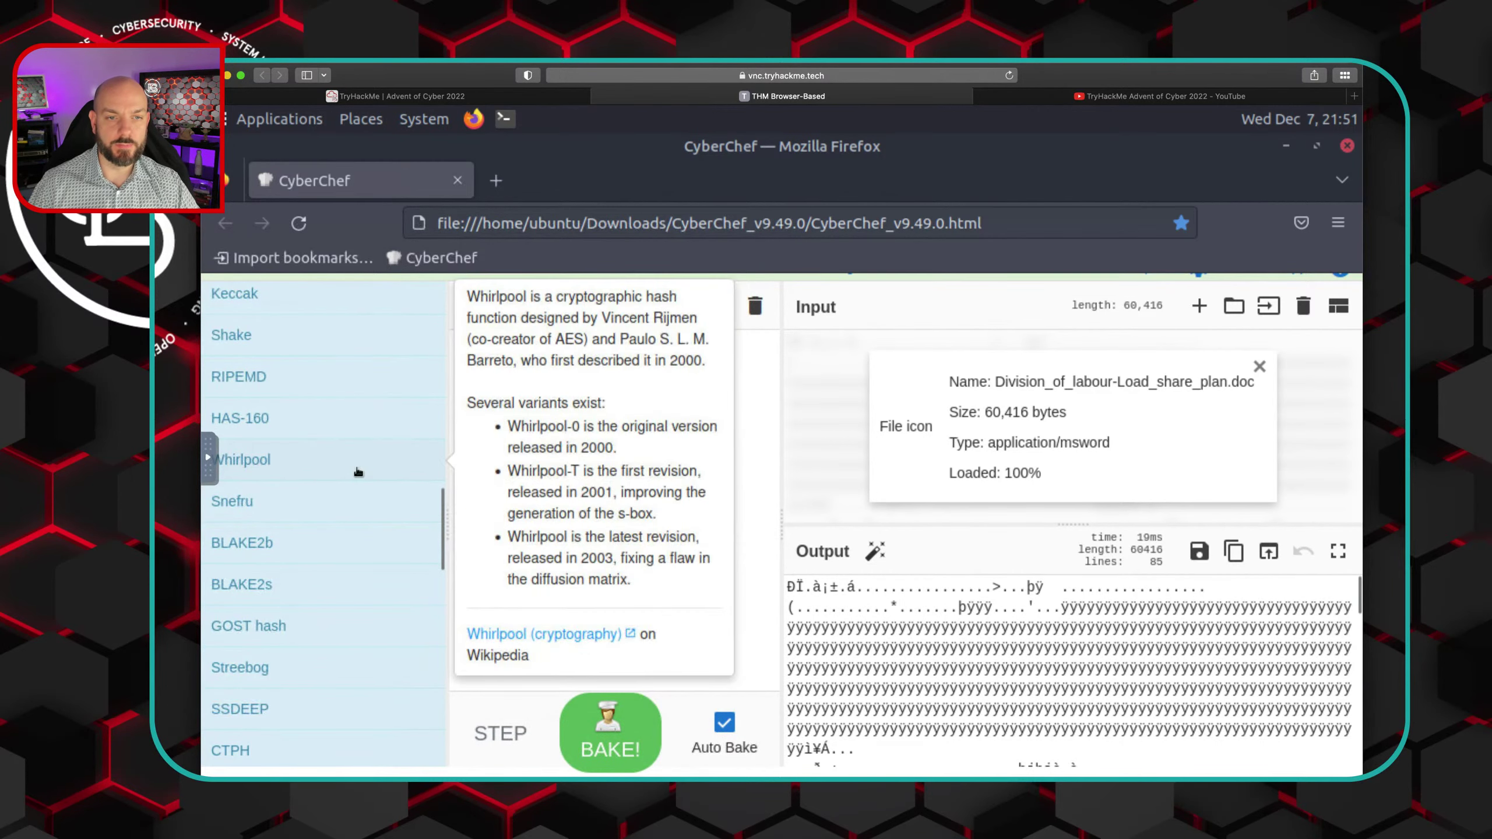
pyautogui.scroll(15, 364, 482)
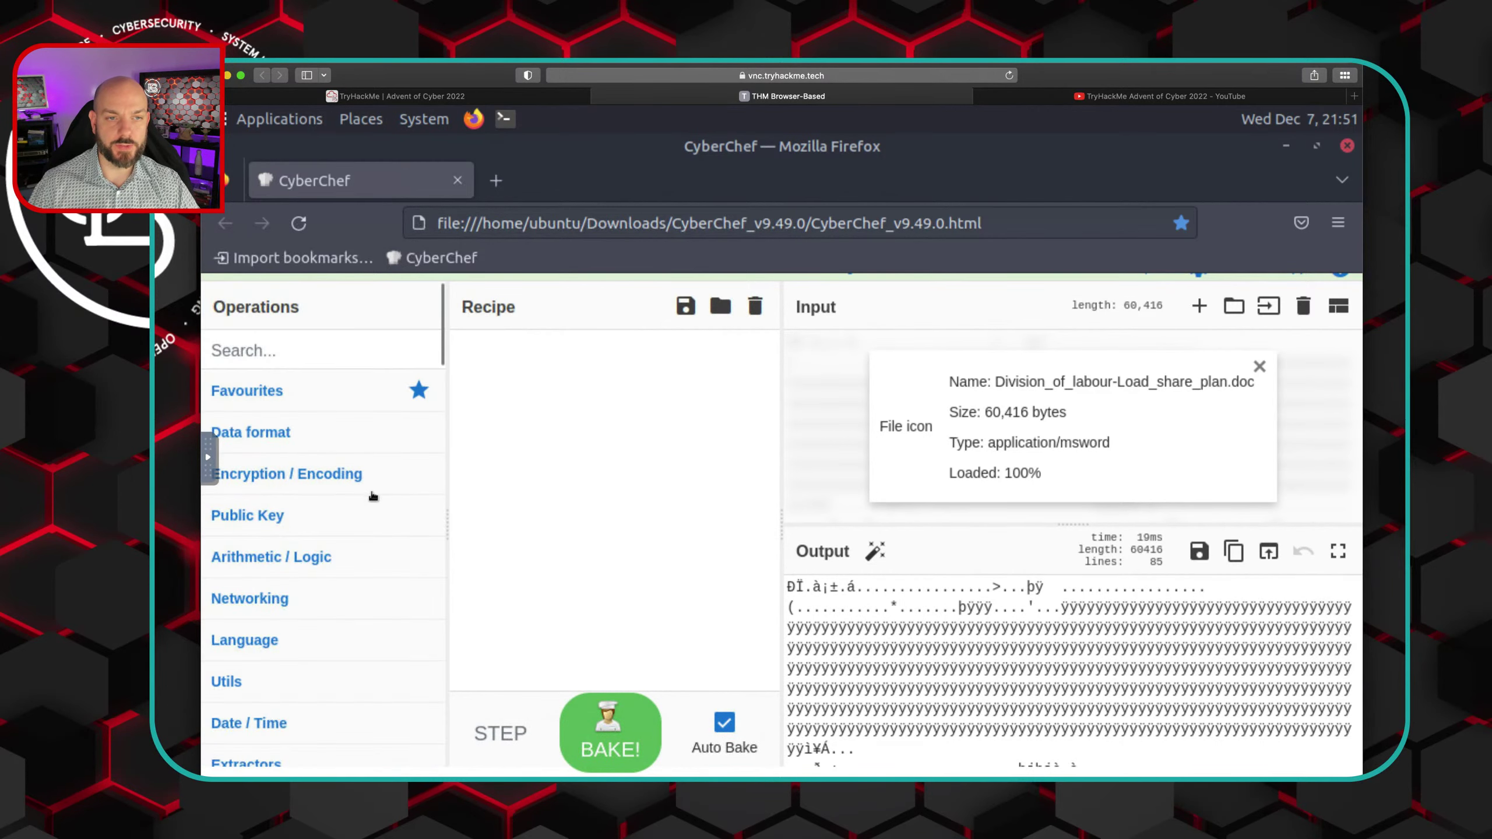
# Search the operations for "string" and add the Strings operation to the recipe
pyautogui.click(254, 351)
pyautogui.write('s')
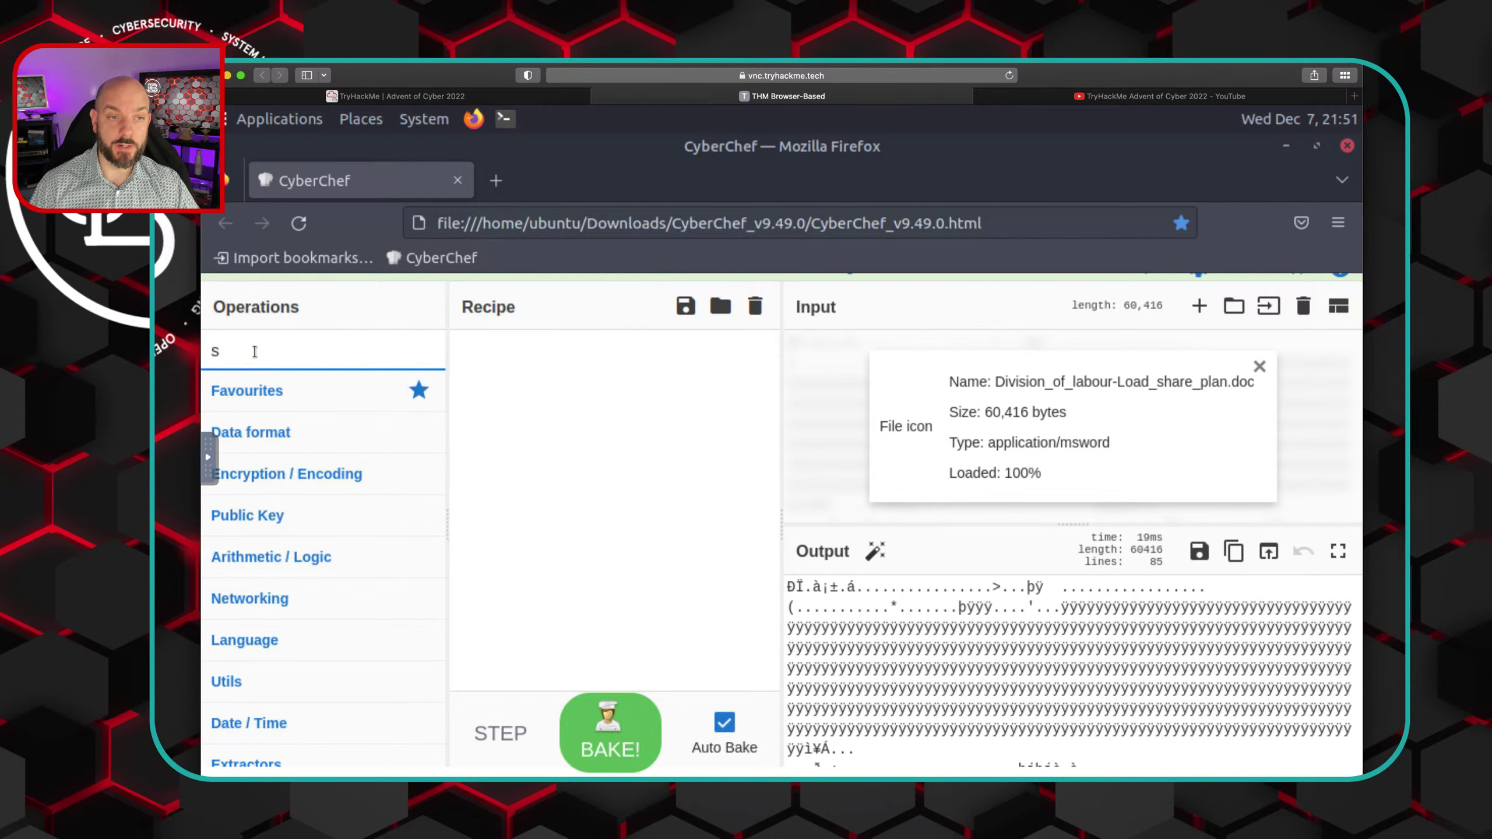
pyautogui.write('tring')
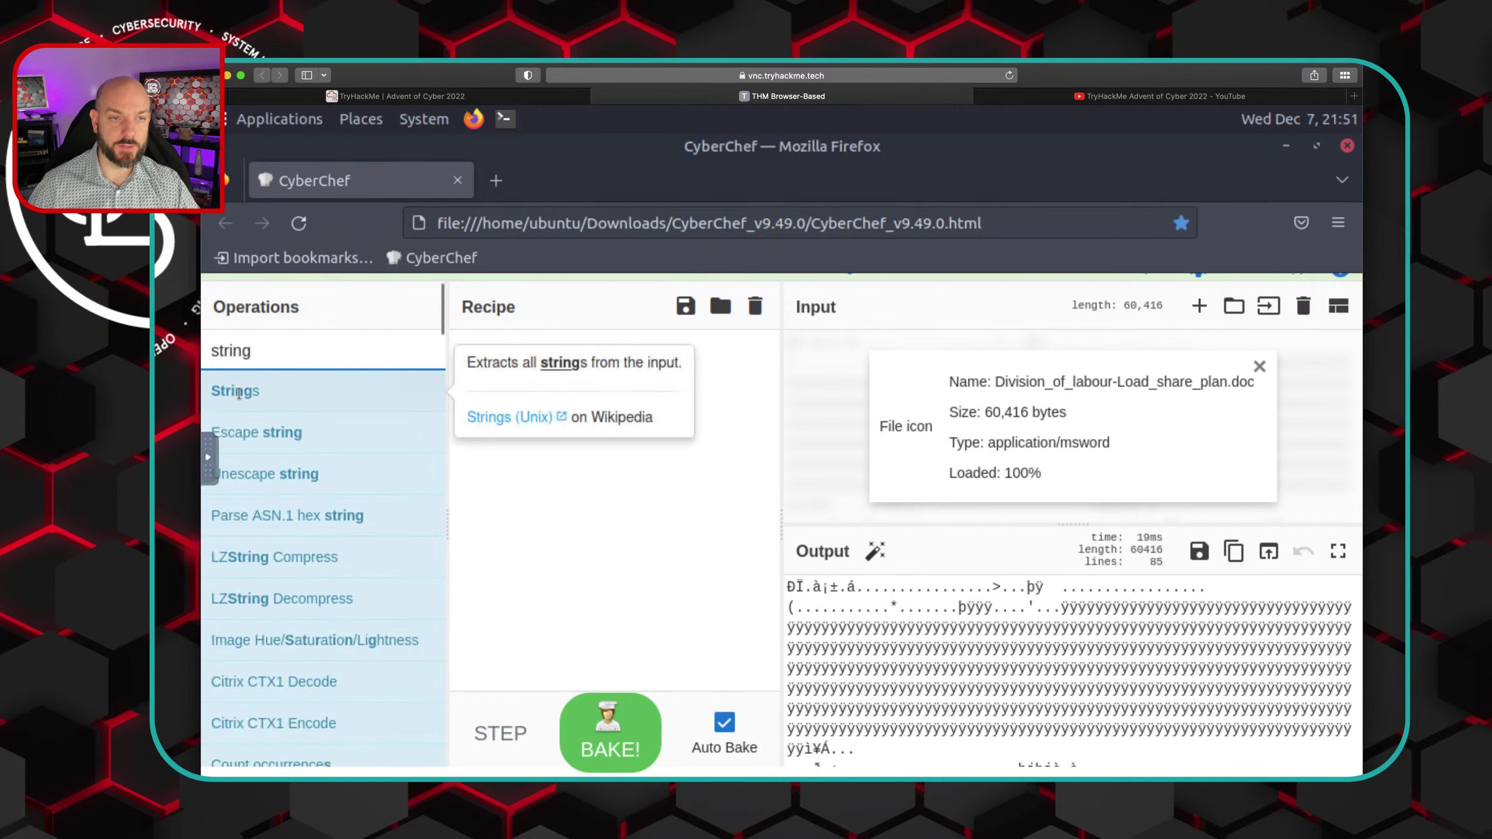
pyautogui.moveTo(305, 400); pyautogui.dragTo(599, 413)
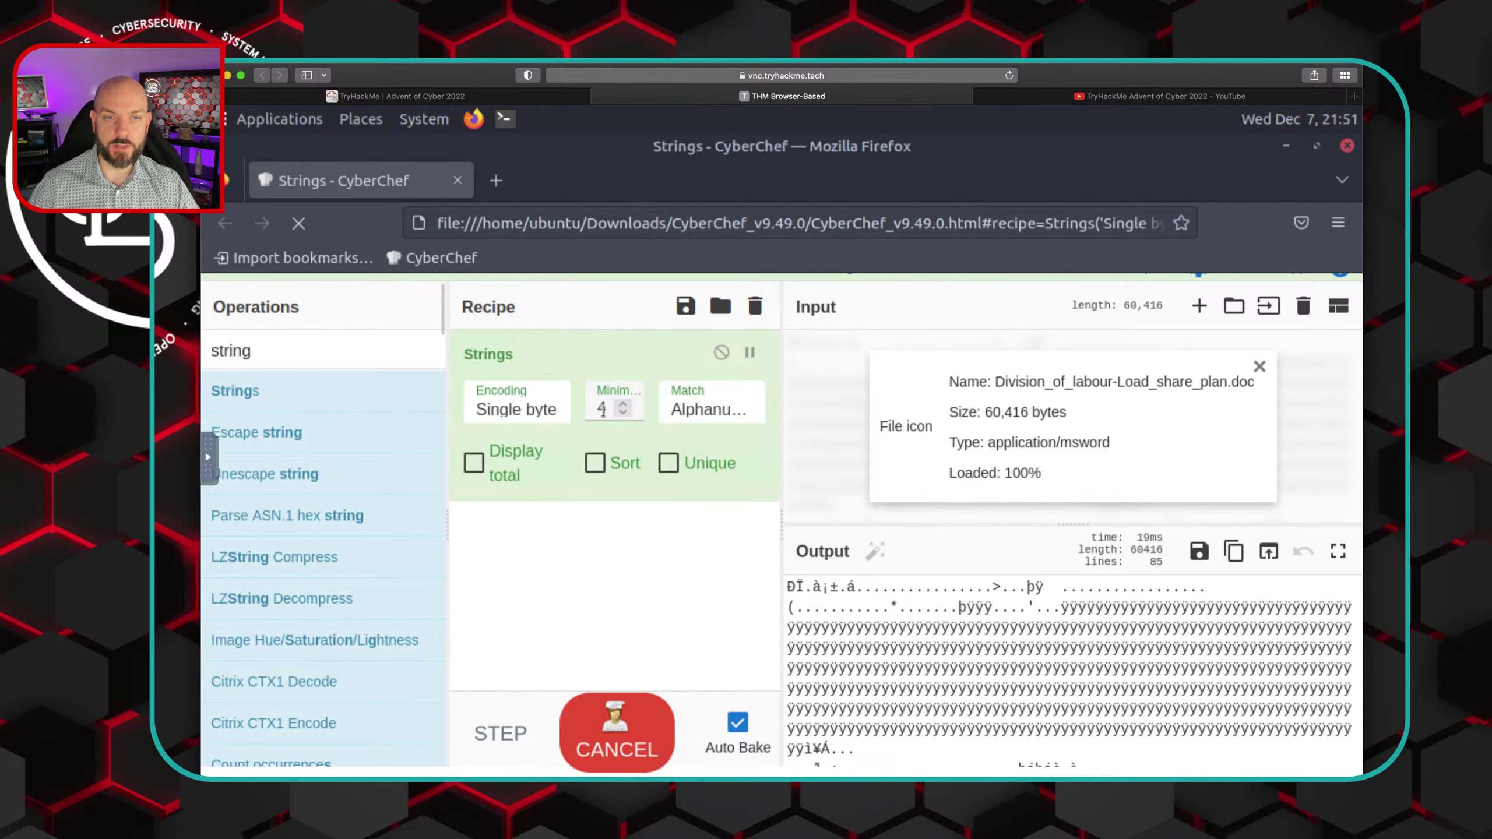
# Check the Extract strings instructions on the TryHackMe page and set the Strings operation's match option to All printable chars (A)
pyautogui.click(405, 96)
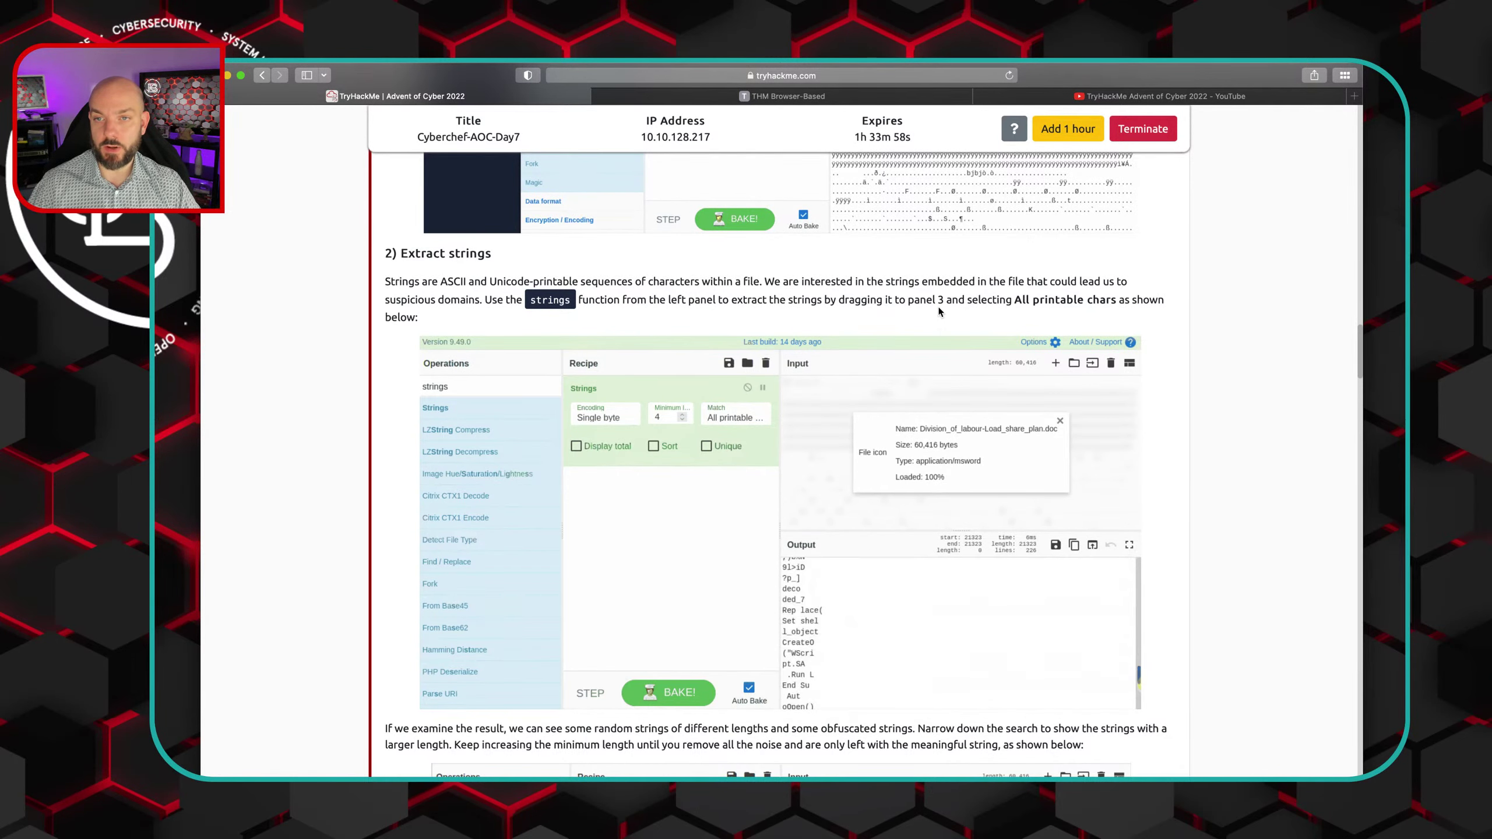
pyautogui.scroll(-1, 938, 311)
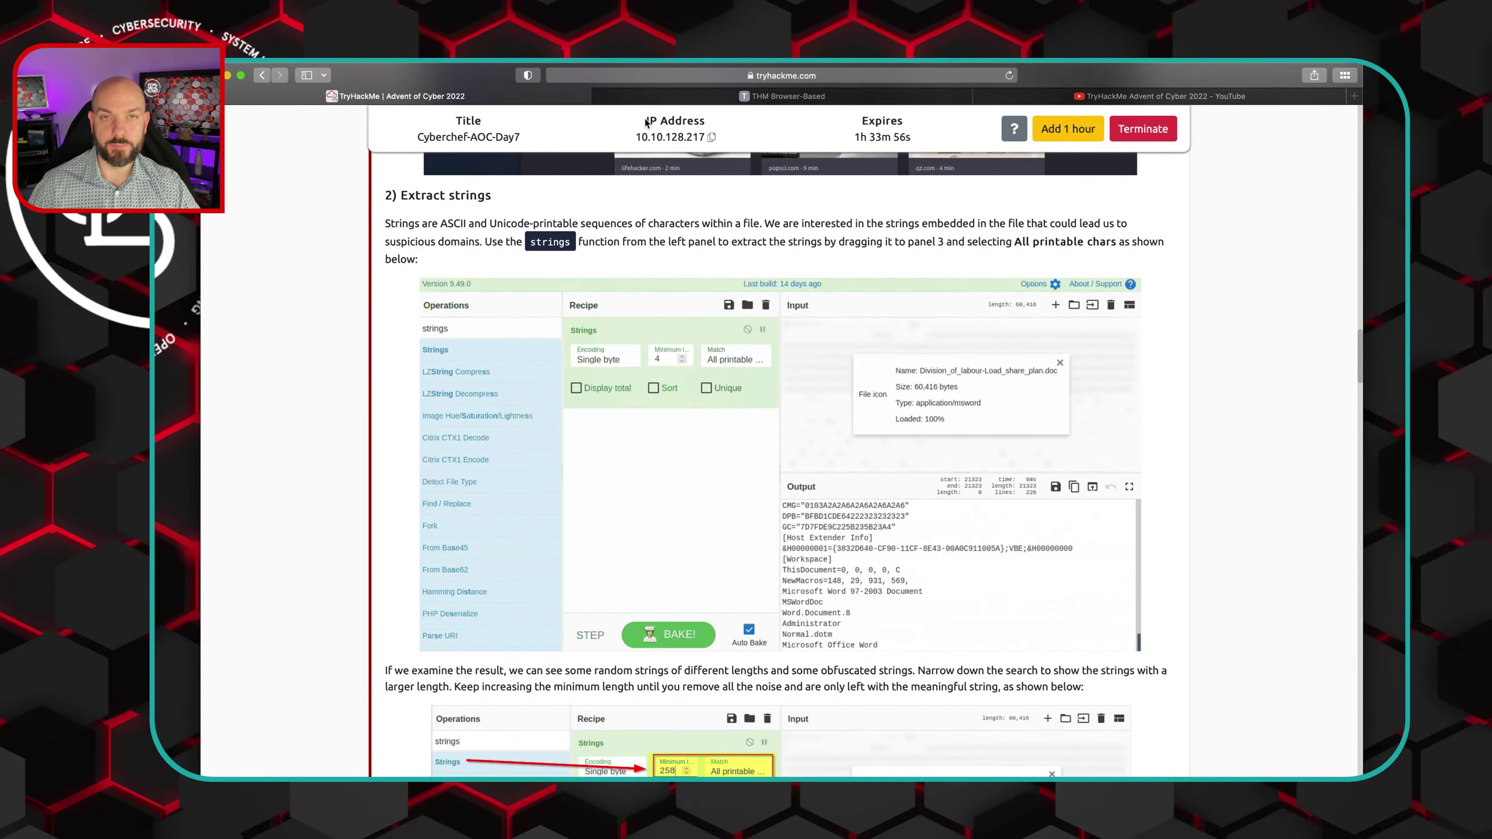
pyautogui.click(646, 95)
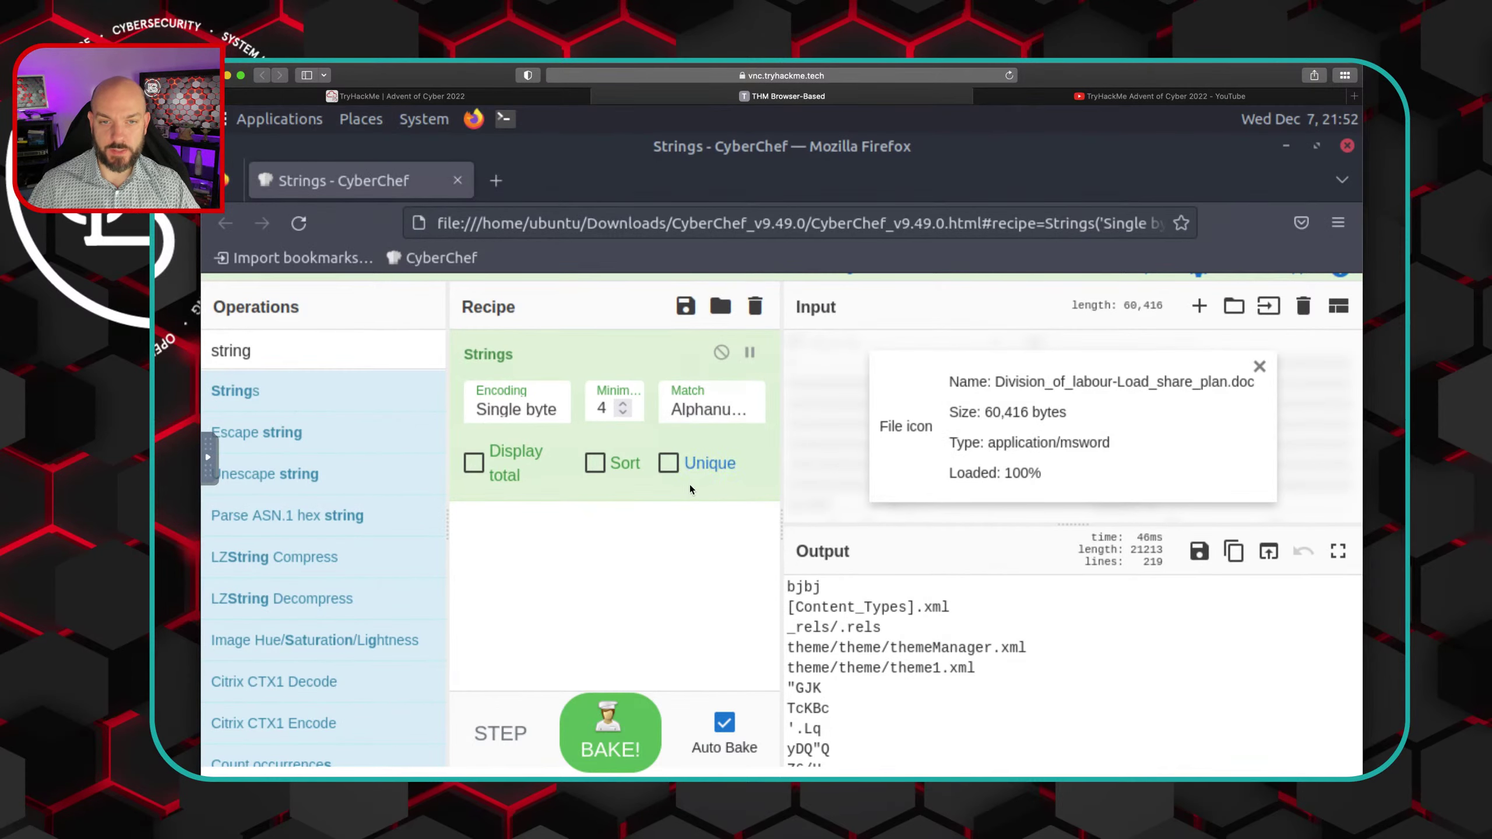
pyautogui.click(698, 413)
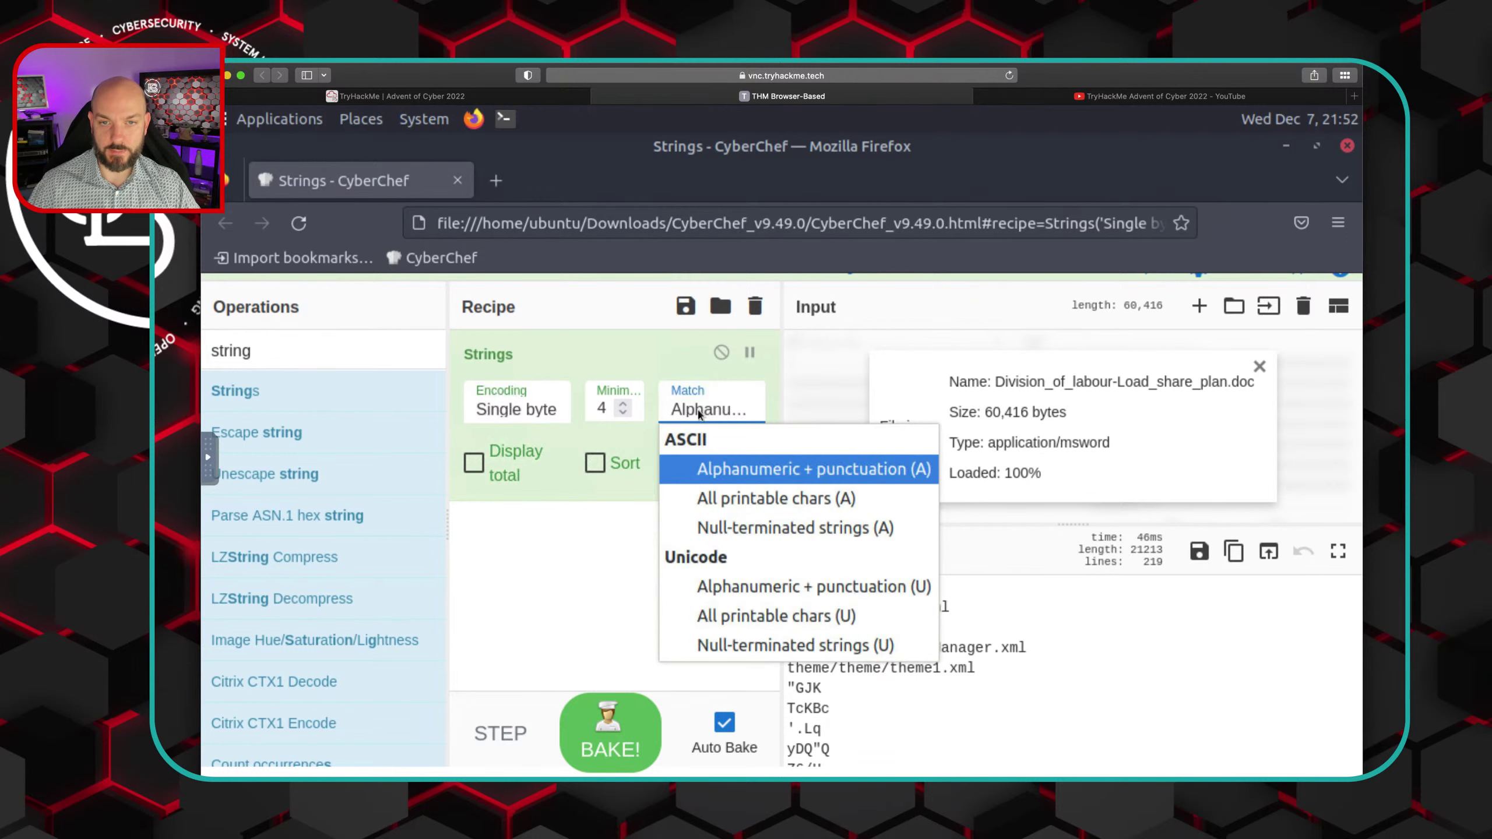
pyautogui.click(761, 500)
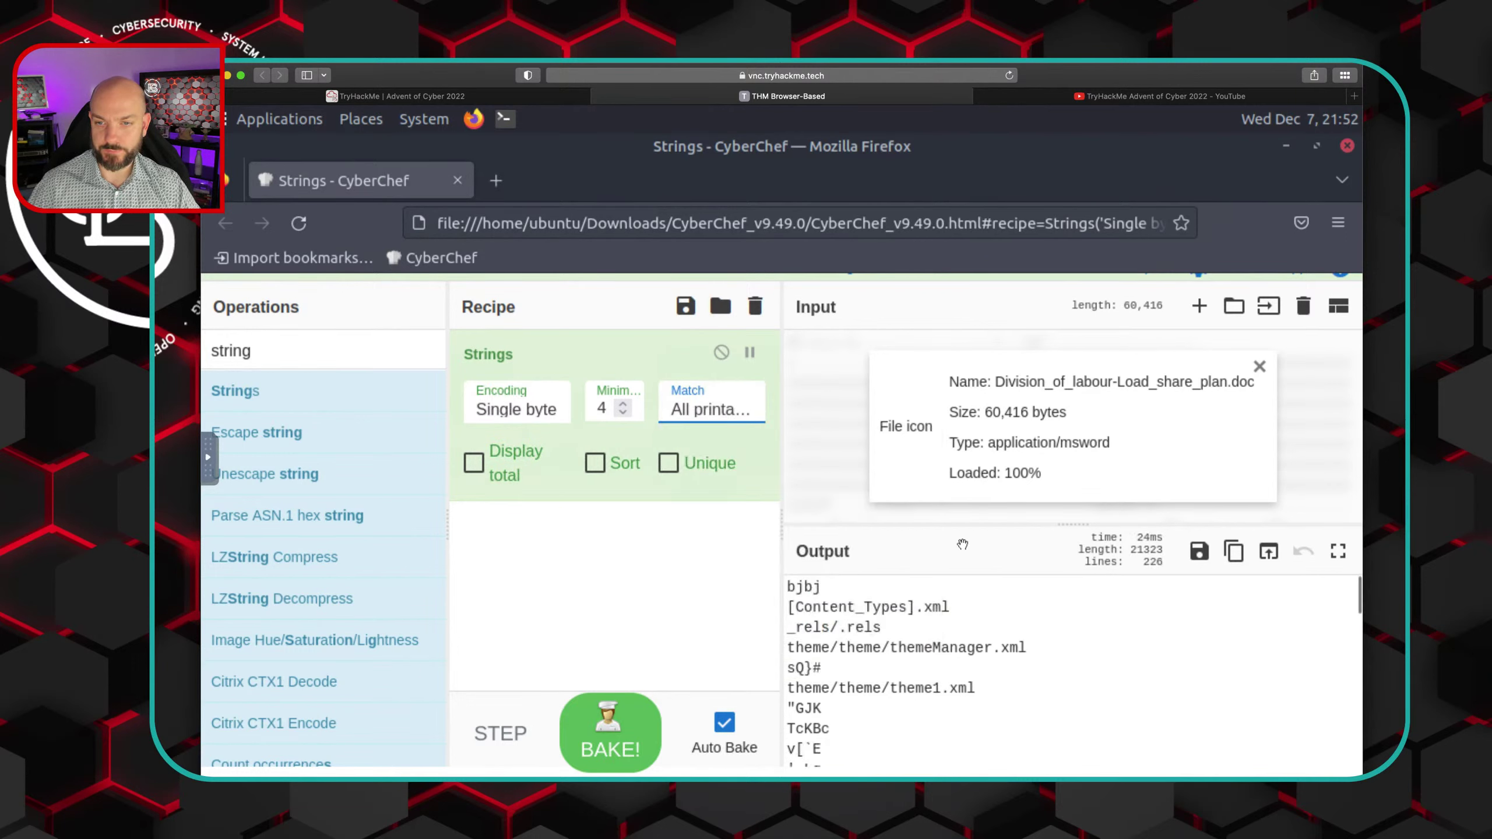
# Enlarge the output area and examine the extracted strings for suspicious or obfuscated content
pyautogui.moveTo(1075, 511); pyautogui.dragTo(1074, 417)
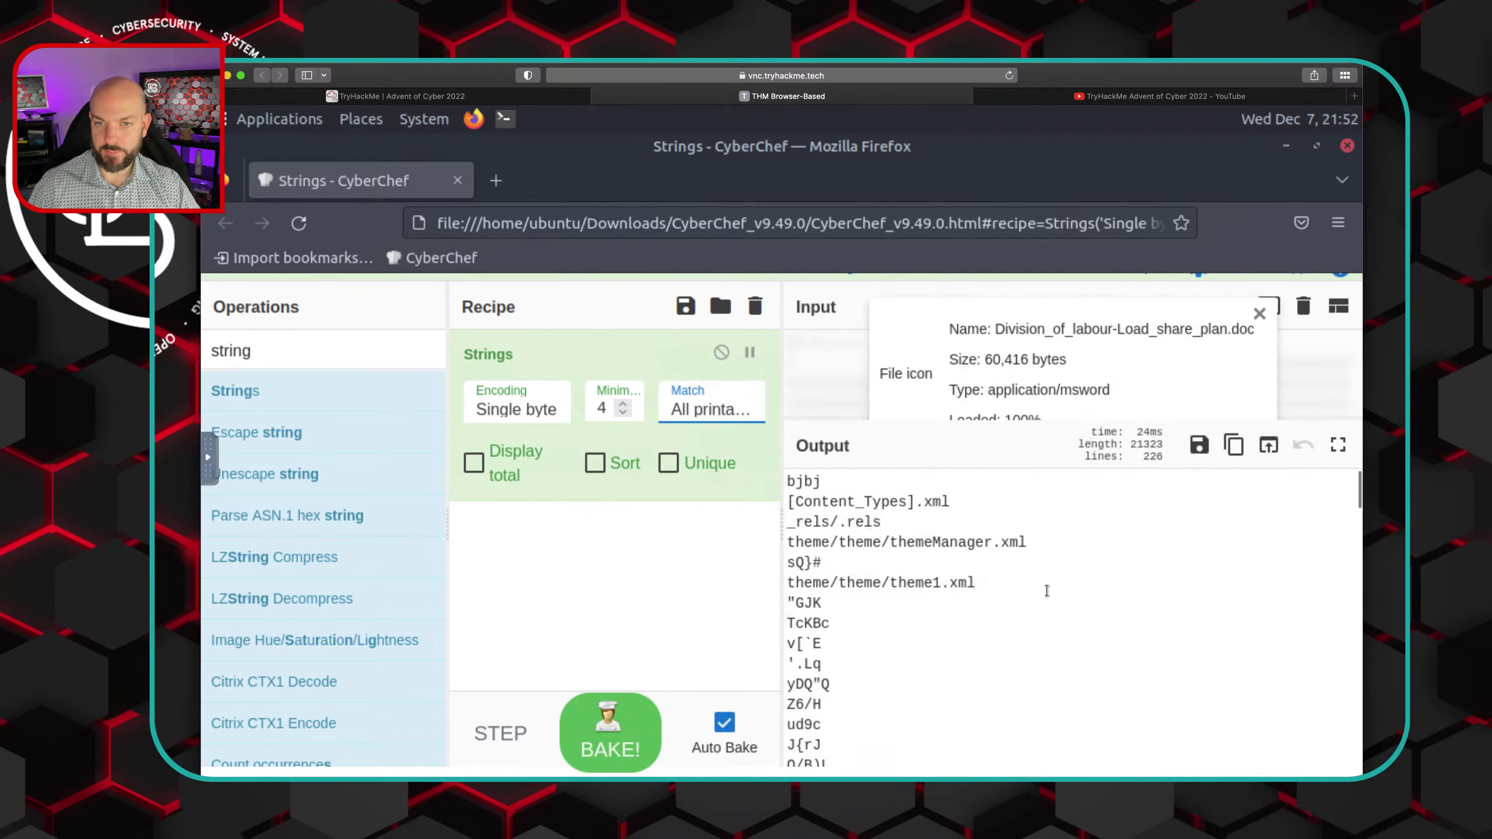
pyautogui.scroll(-1, 1040, 585)
pyautogui.scroll(-5, 1040, 585)
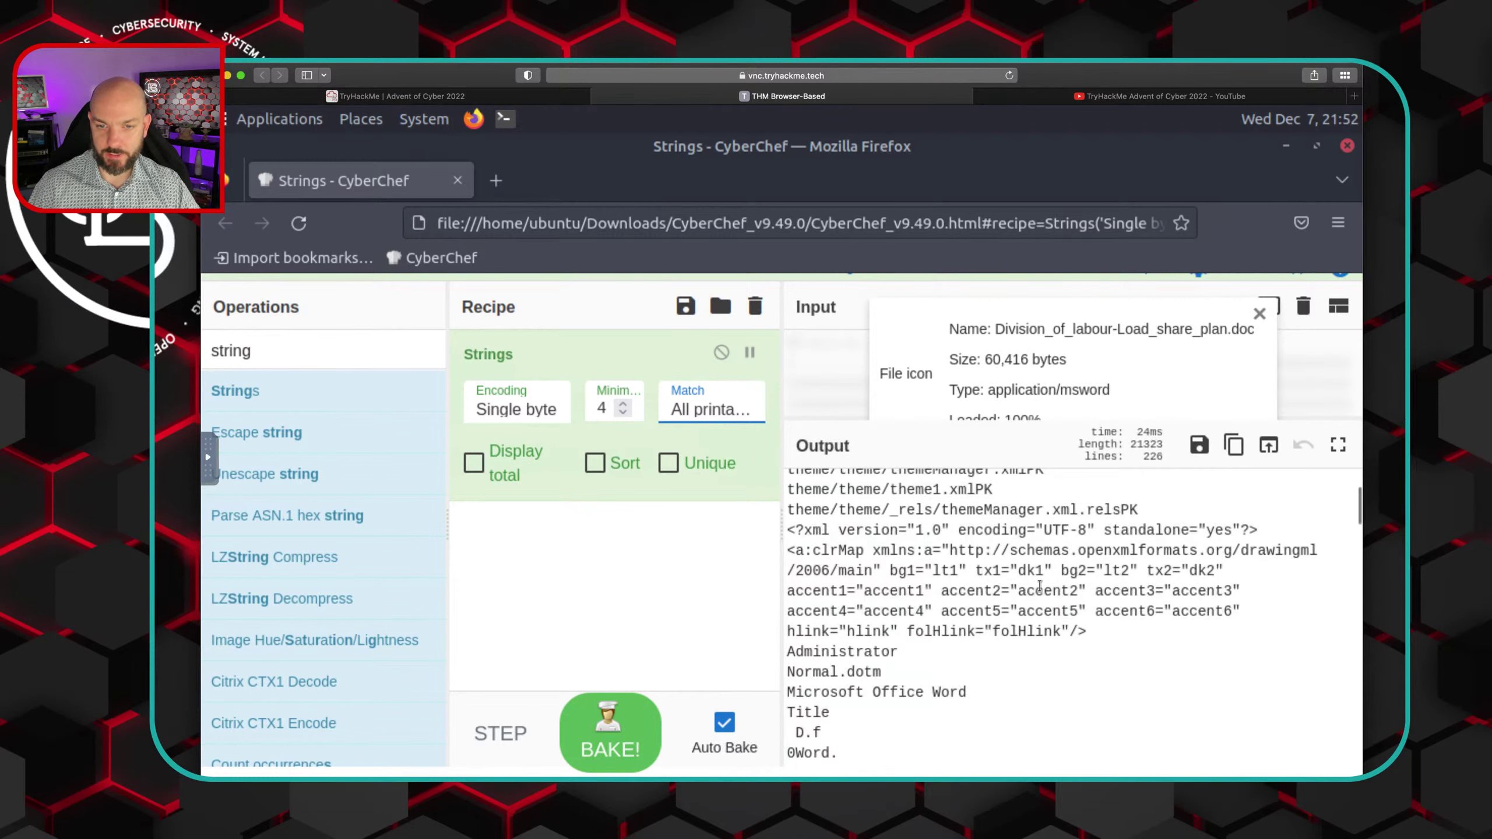
pyautogui.scroll(-5, 1039, 585)
pyautogui.scroll(-10, 1040, 586)
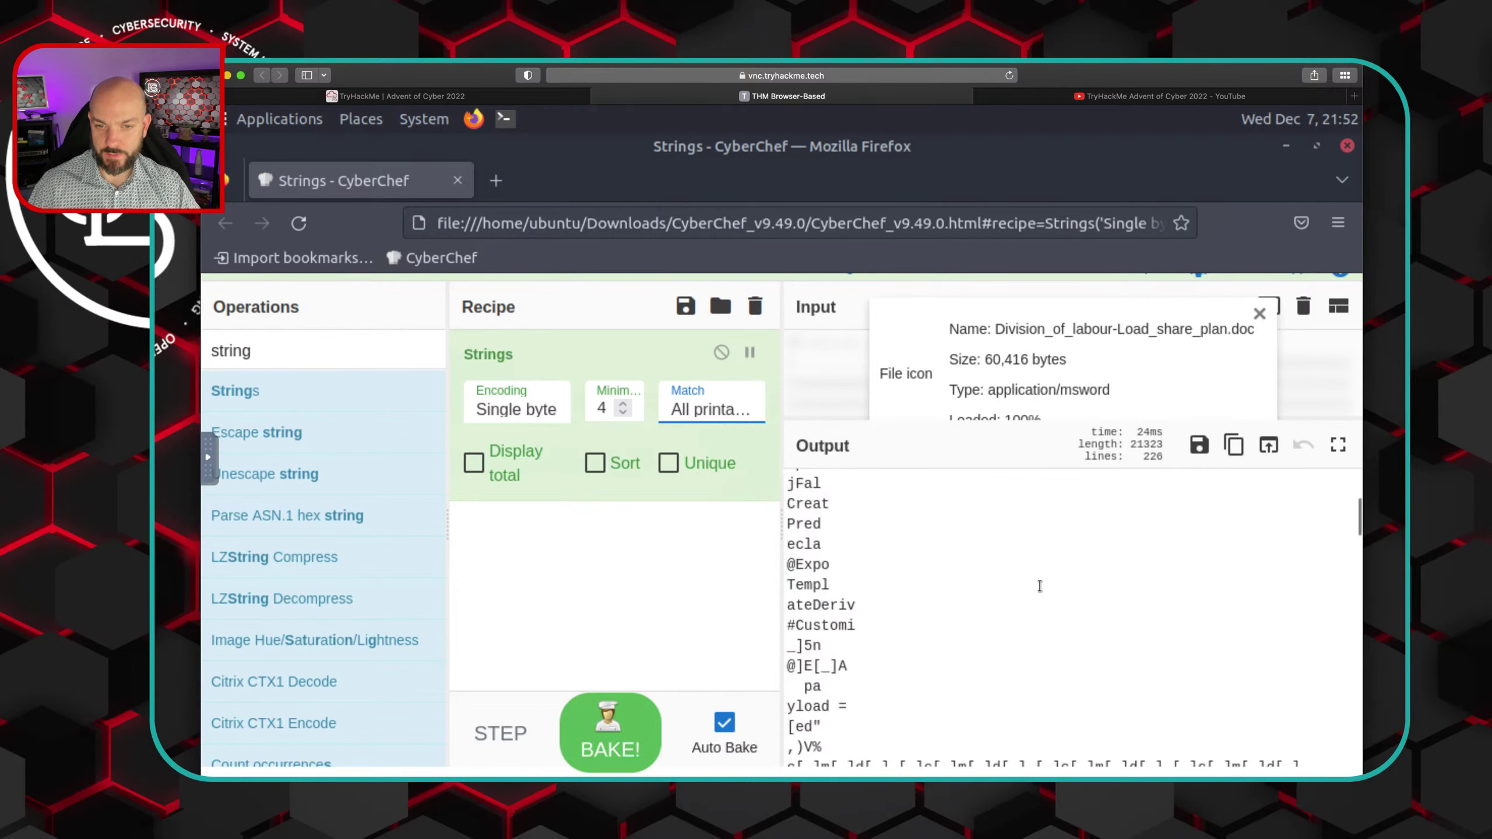
pyautogui.scroll(-5, 1039, 586)
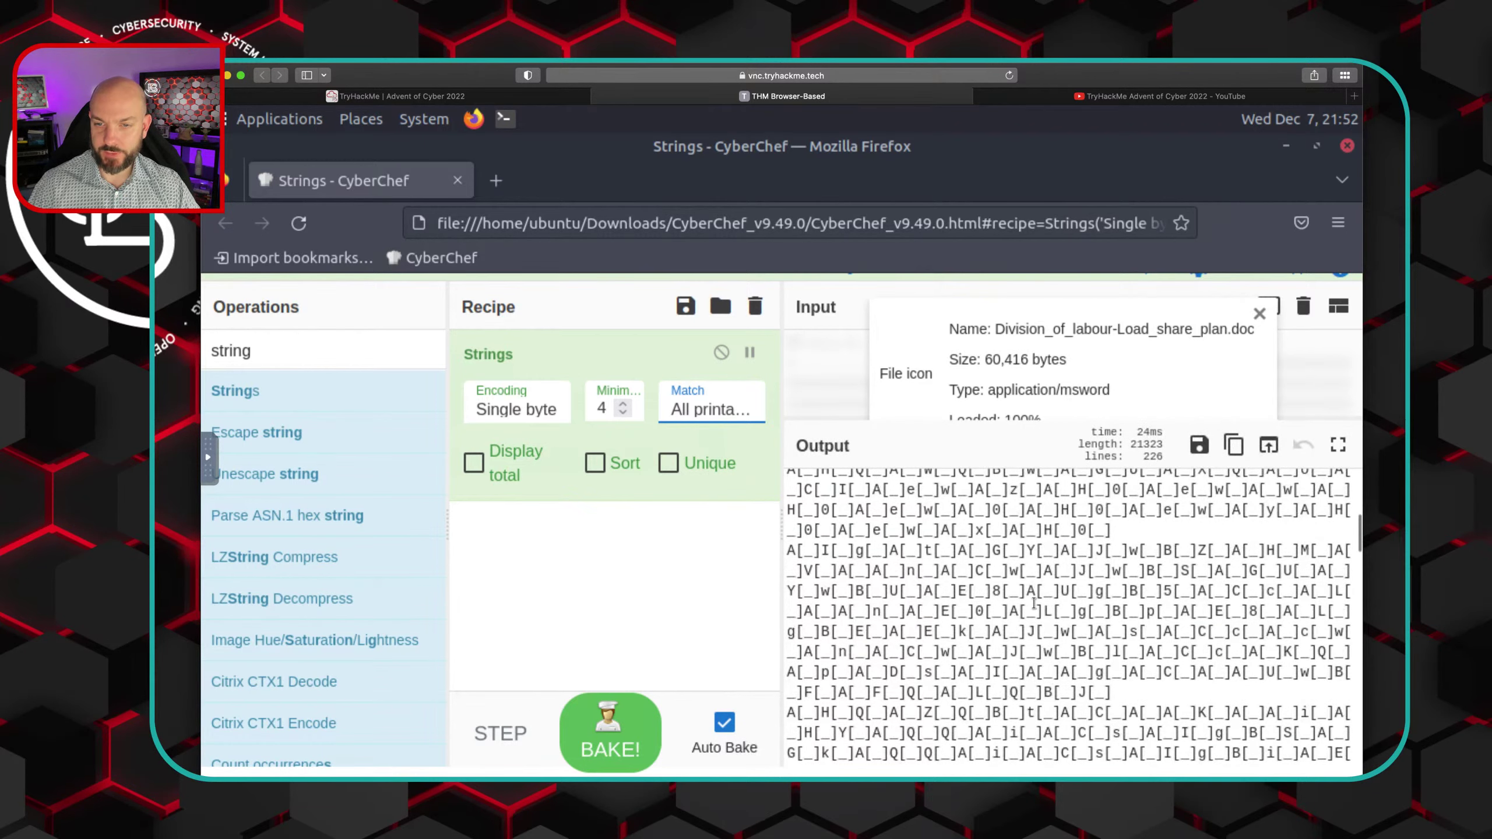
# Read through the rest of the extracted strings, down to the document metadata and back to the bracket-obfuscated block
pyautogui.scroll(-3, 1026, 603)
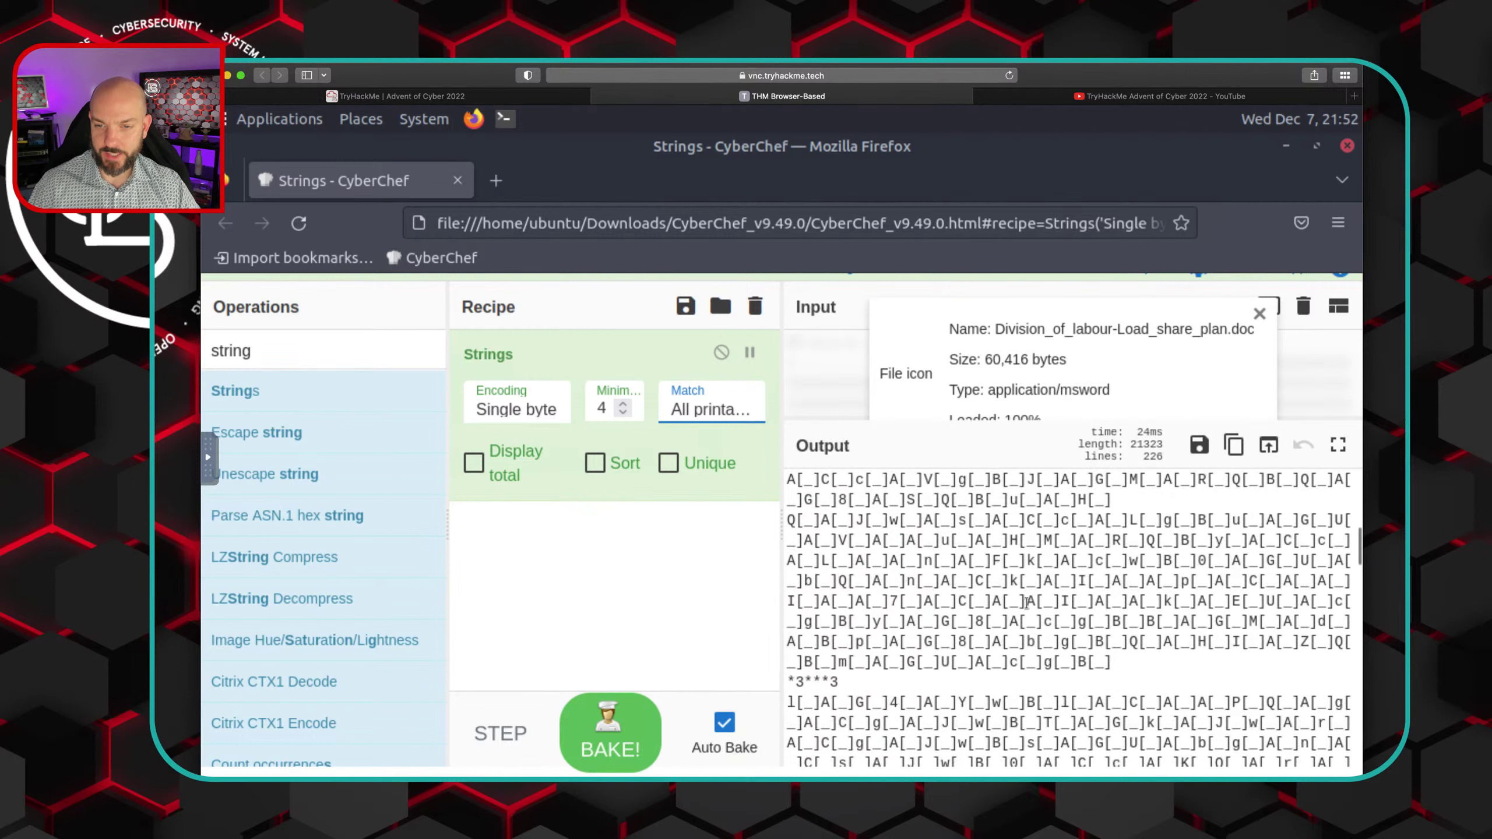
pyautogui.scroll(-5, 1026, 602)
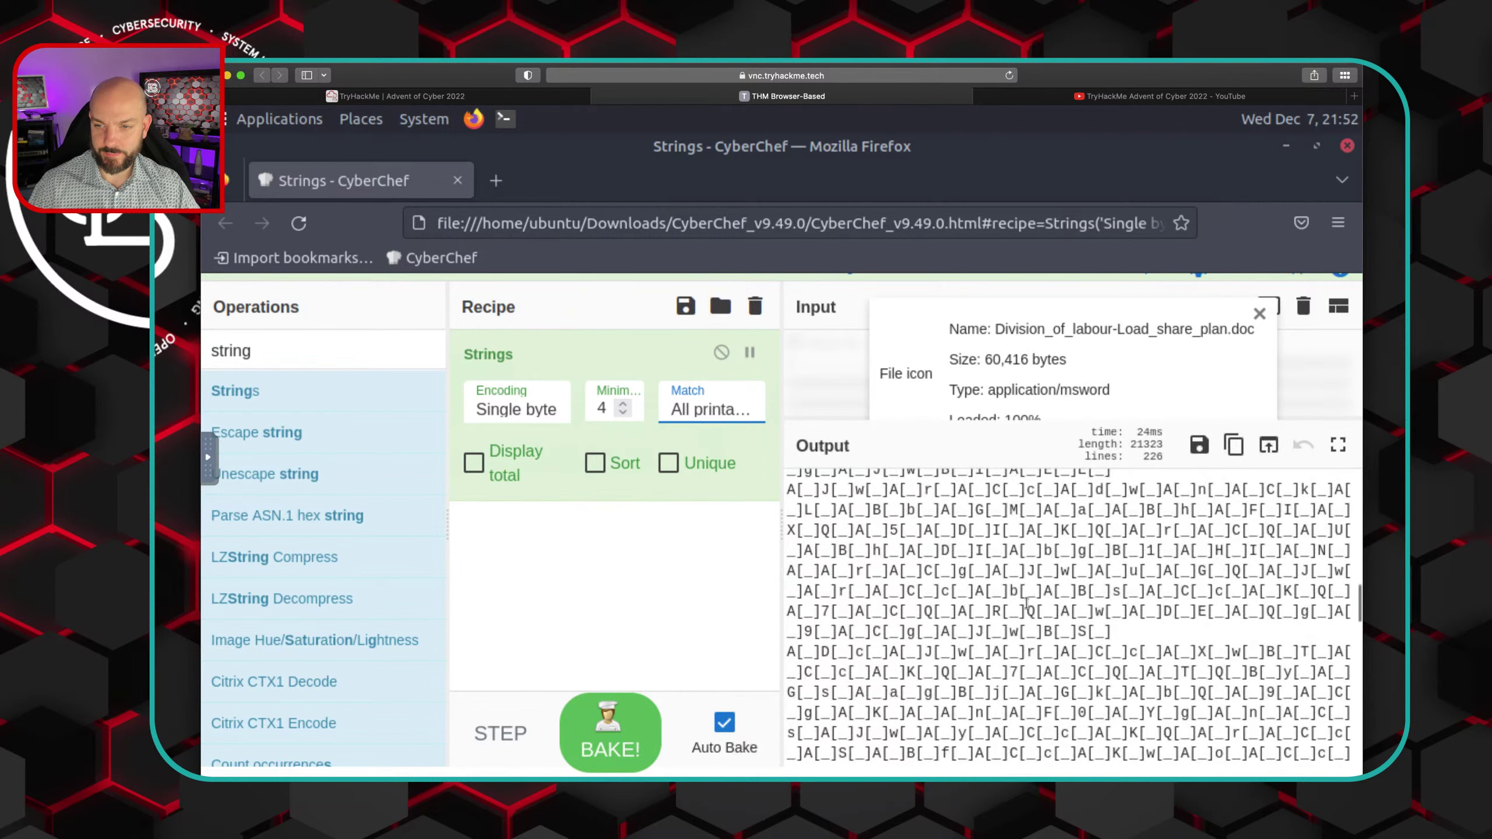
pyautogui.scroll(-10, 1026, 602)
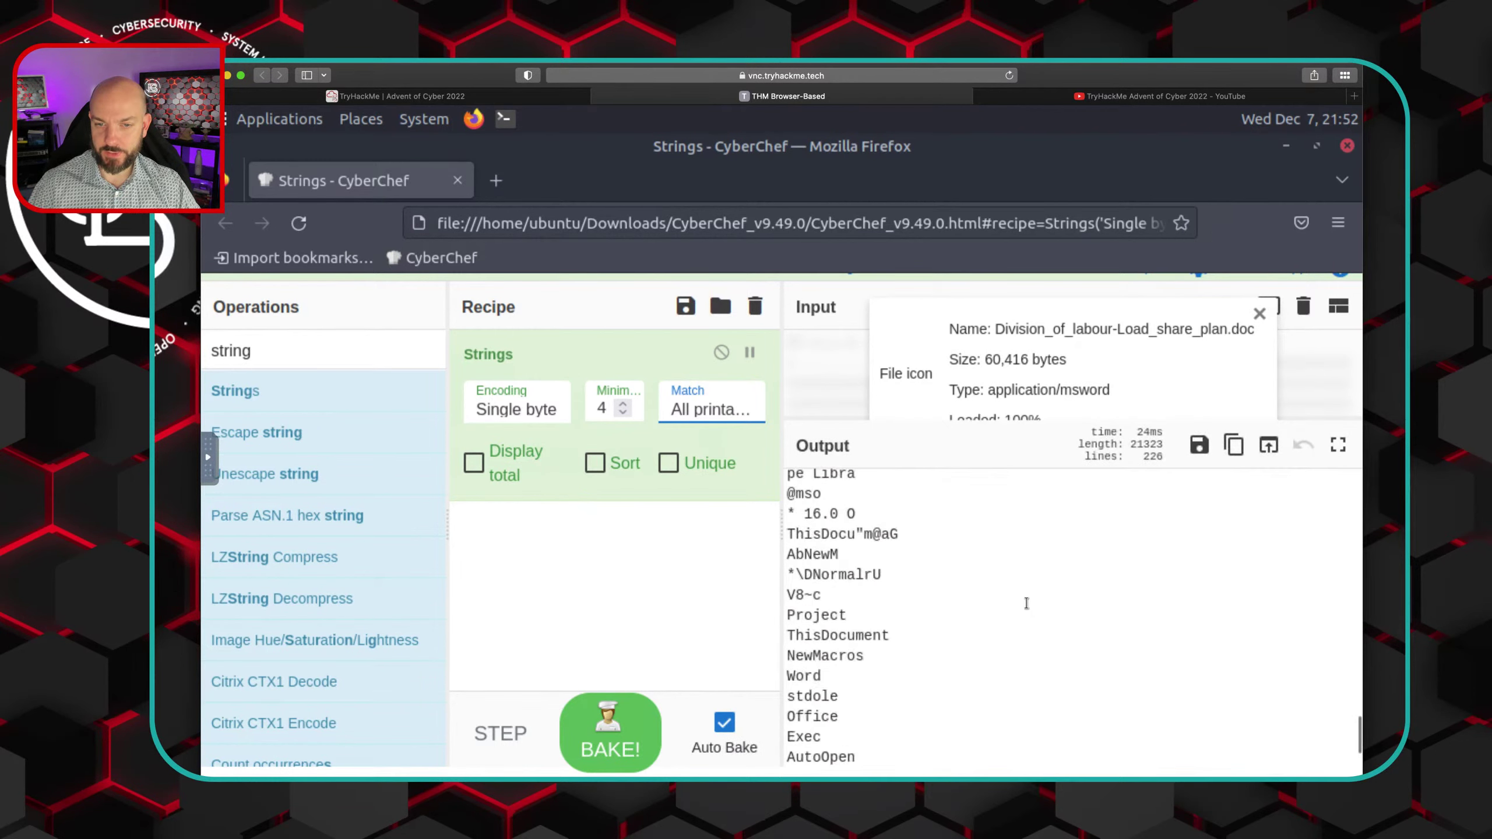
pyautogui.scroll(-6, 1026, 604)
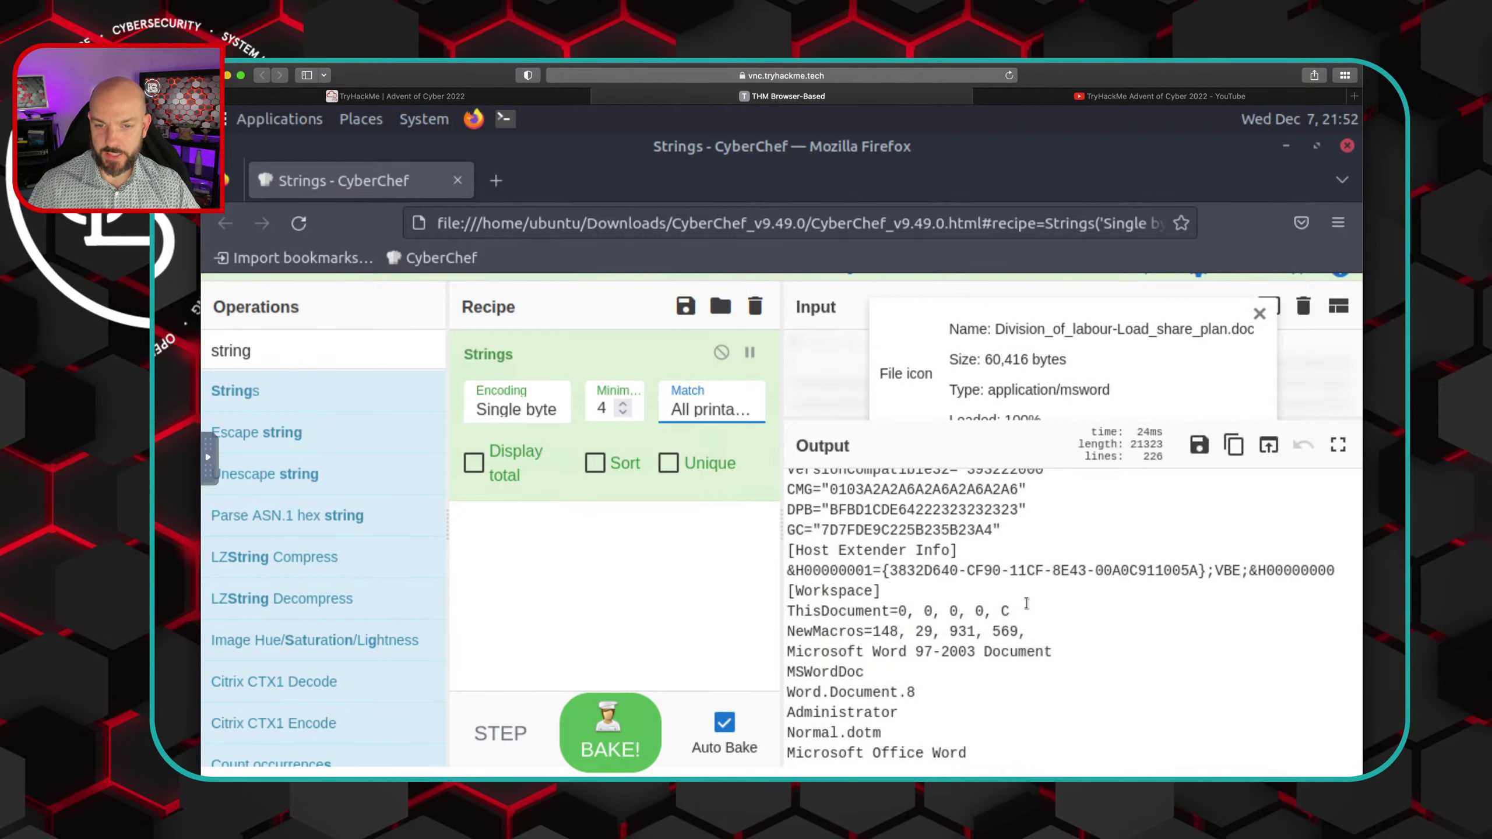
pyautogui.scroll(10, 1026, 604)
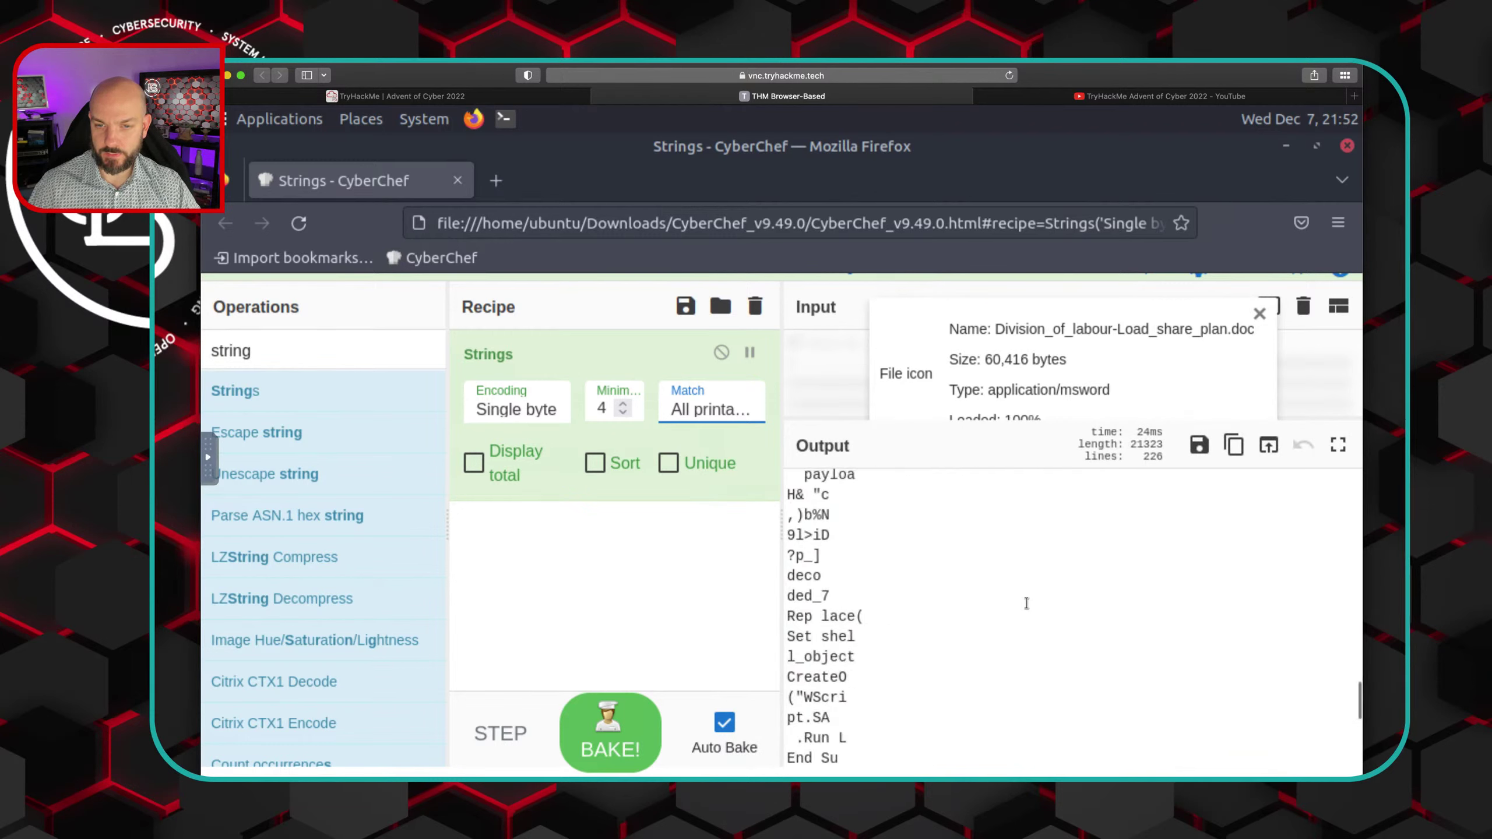
pyautogui.scroll(10, 1026, 603)
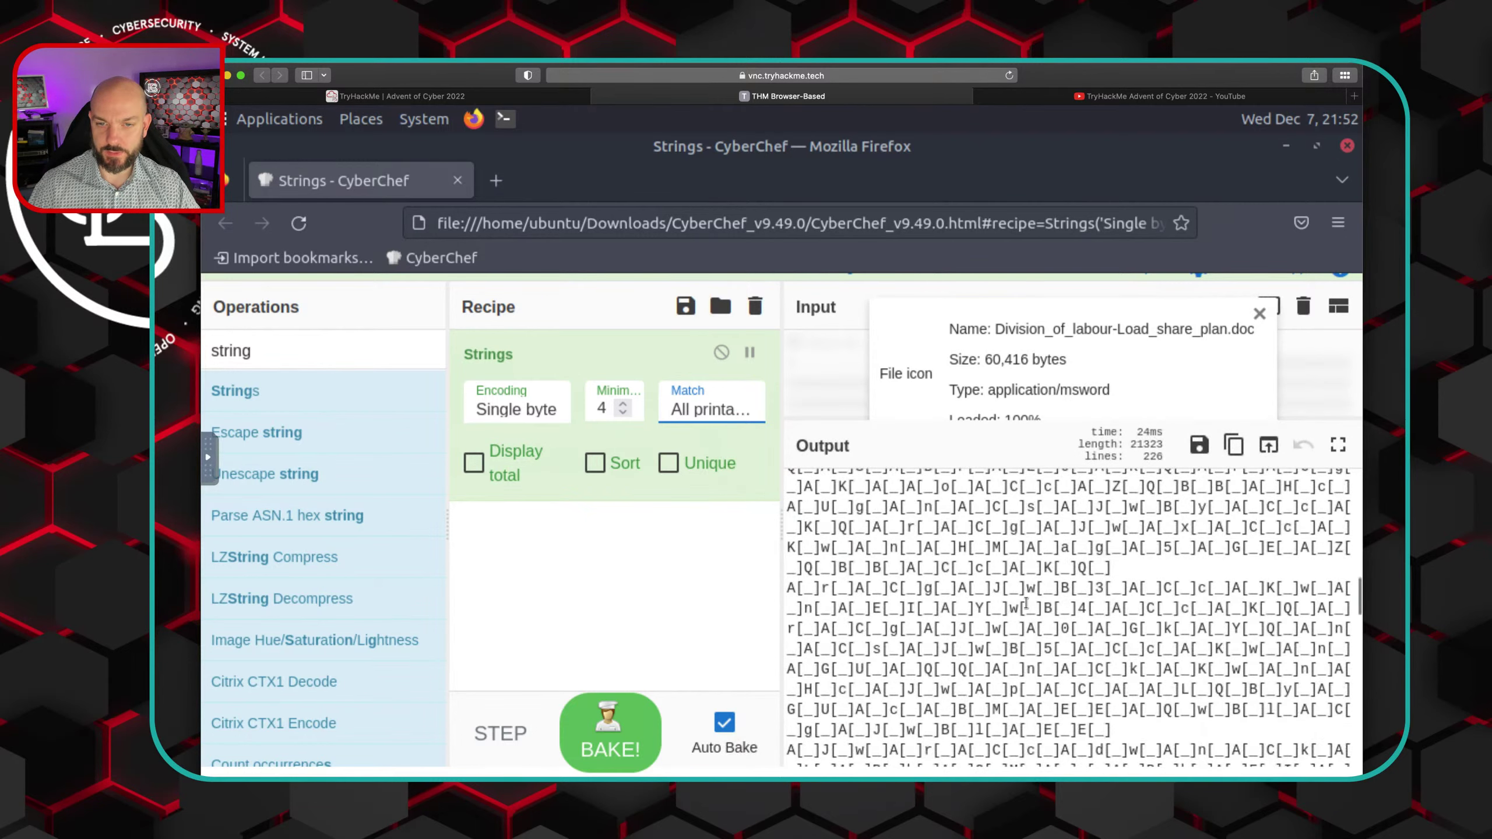
# Read the TryHackMe instructions on narrowing the extracted strings by increasing the minimum length
pyautogui.click(357, 97)
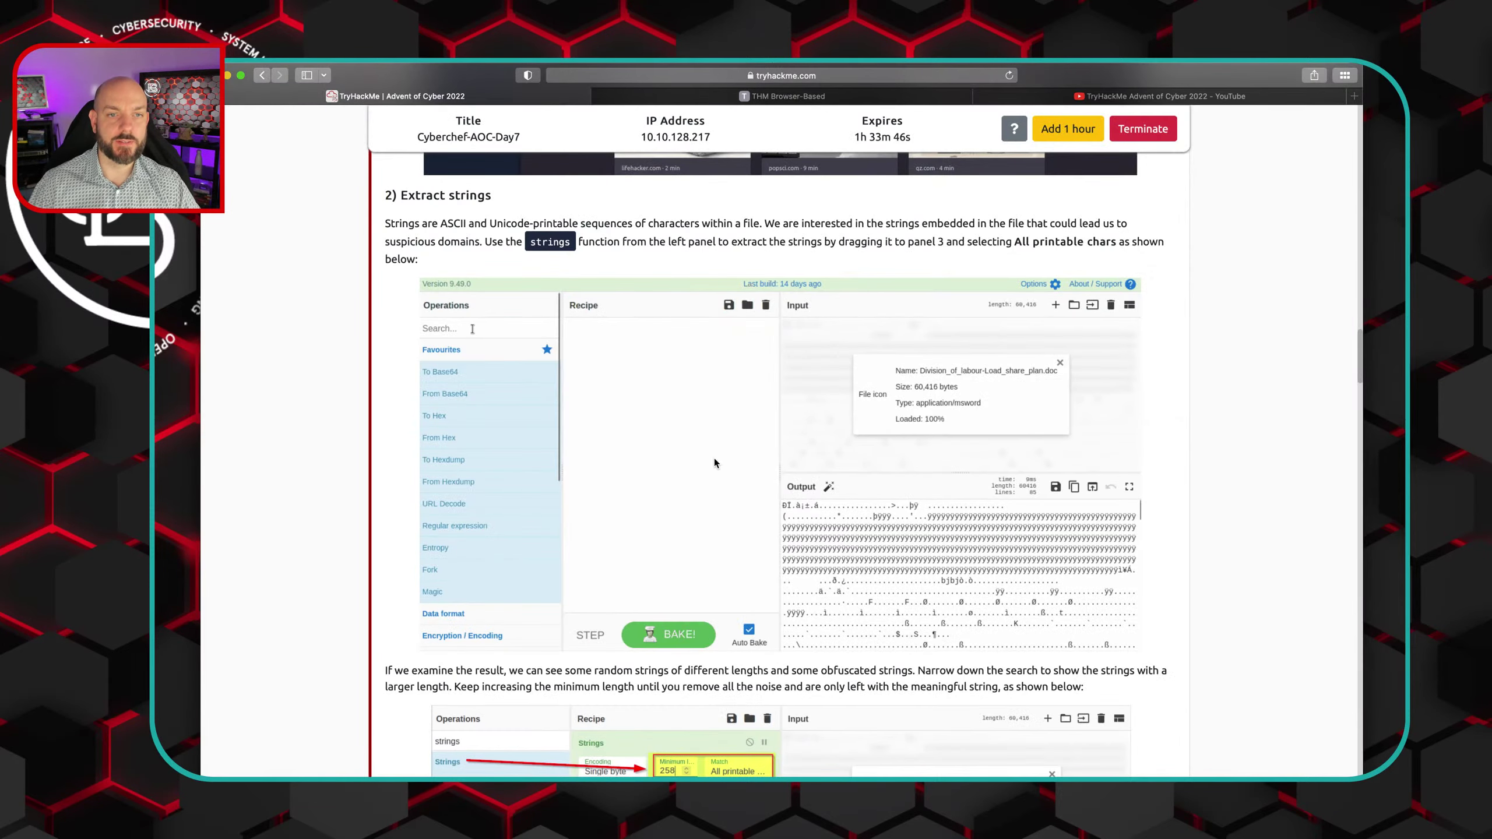
pyautogui.scroll(-6, 713, 456)
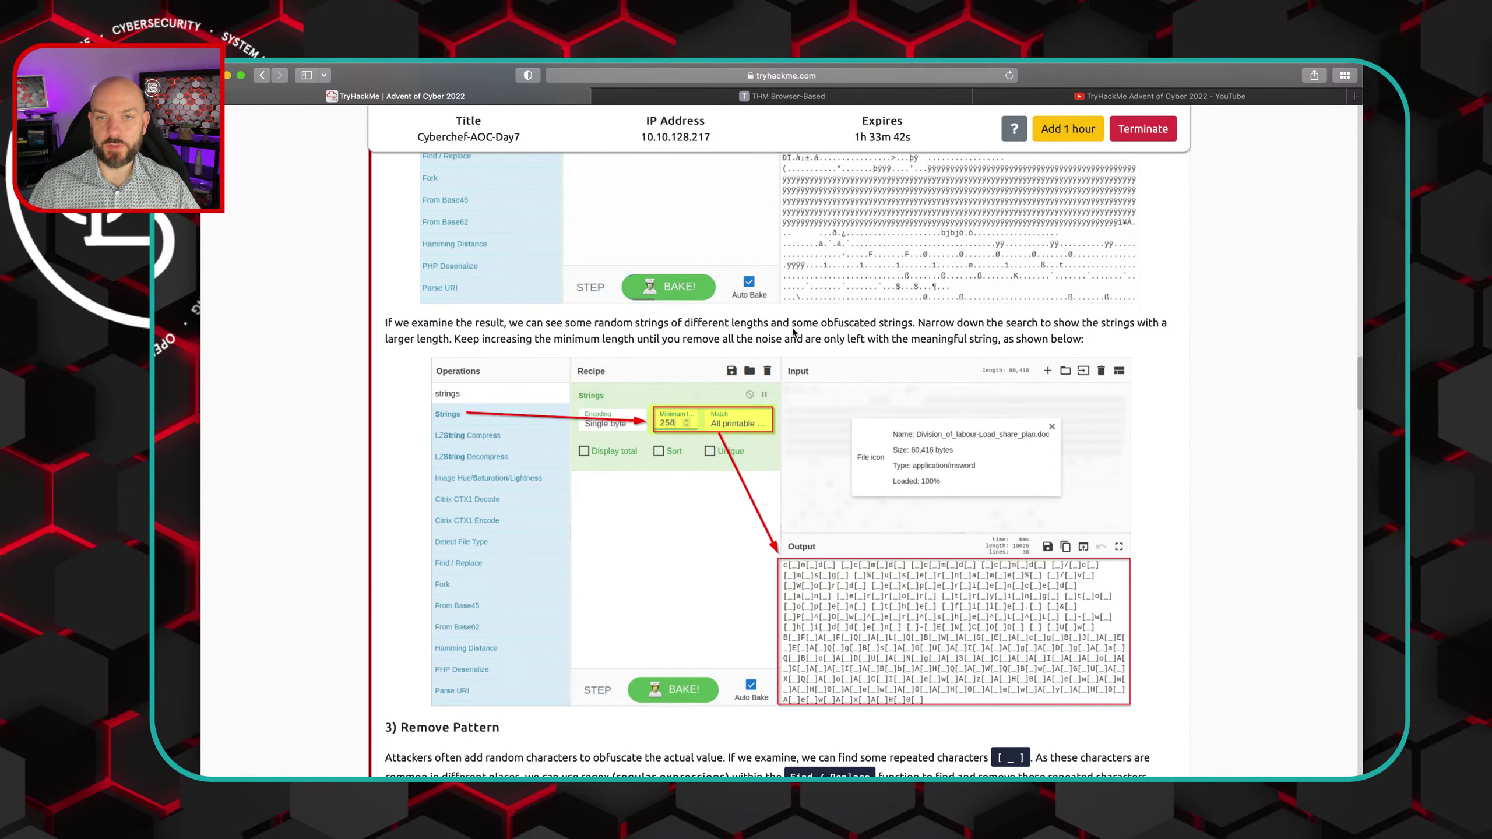
pyautogui.scroll(8, 793, 330)
pyautogui.scroll(-4, 793, 329)
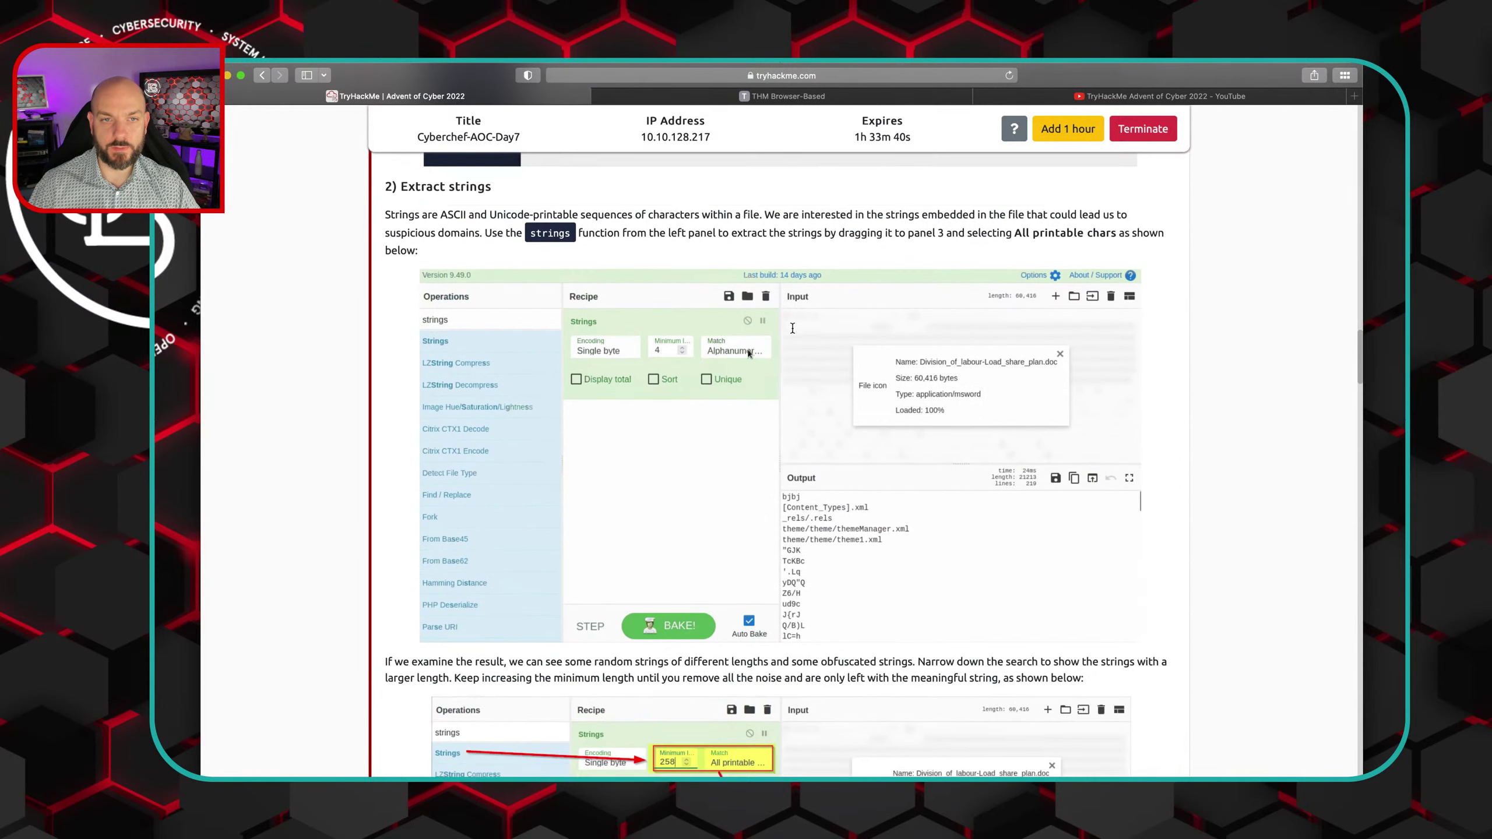
pyautogui.scroll(-3, 792, 328)
pyautogui.scroll(-1, 857, 464)
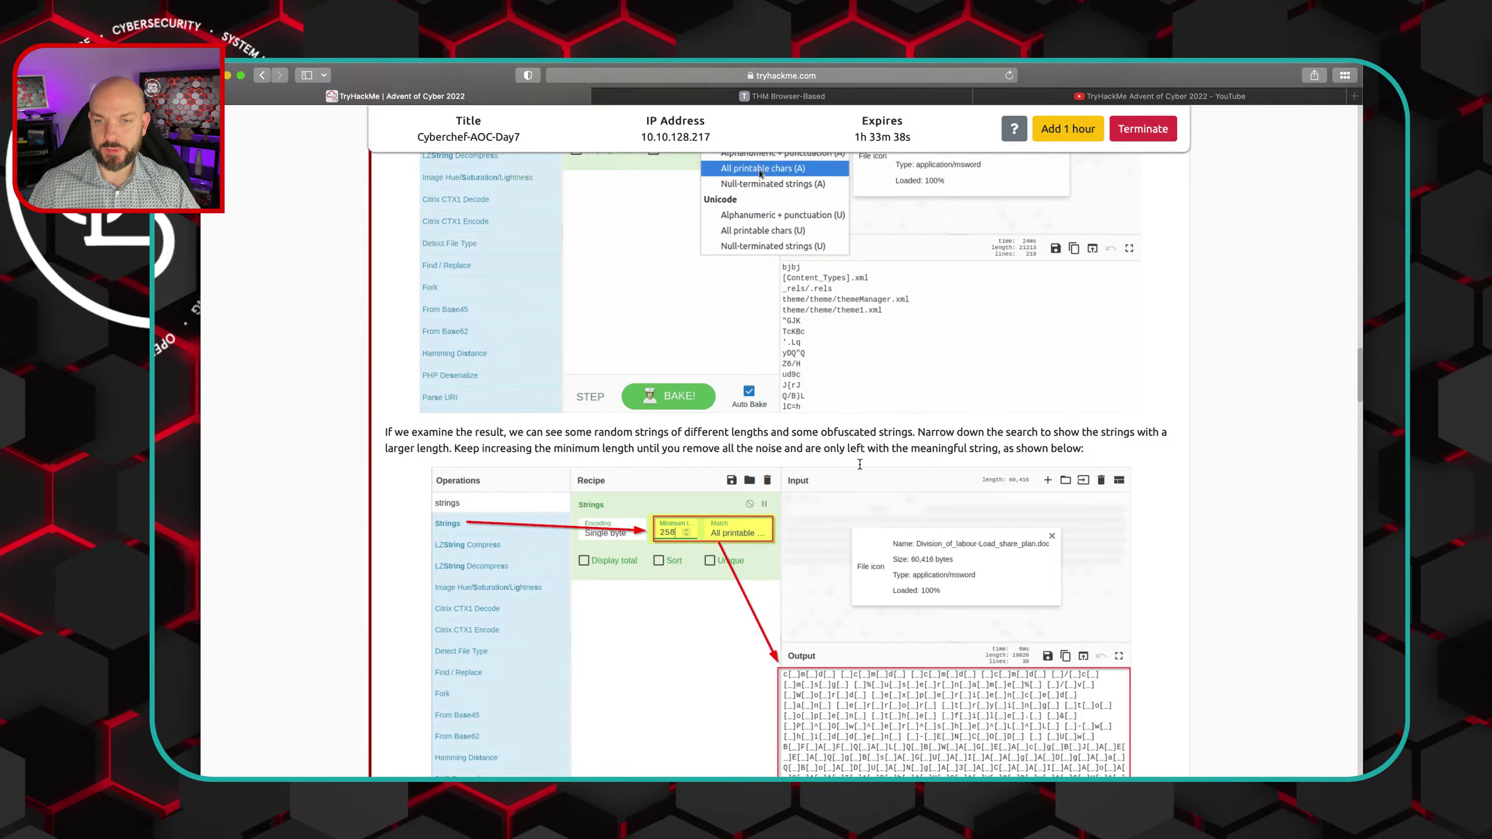
pyautogui.scroll(-2, 860, 464)
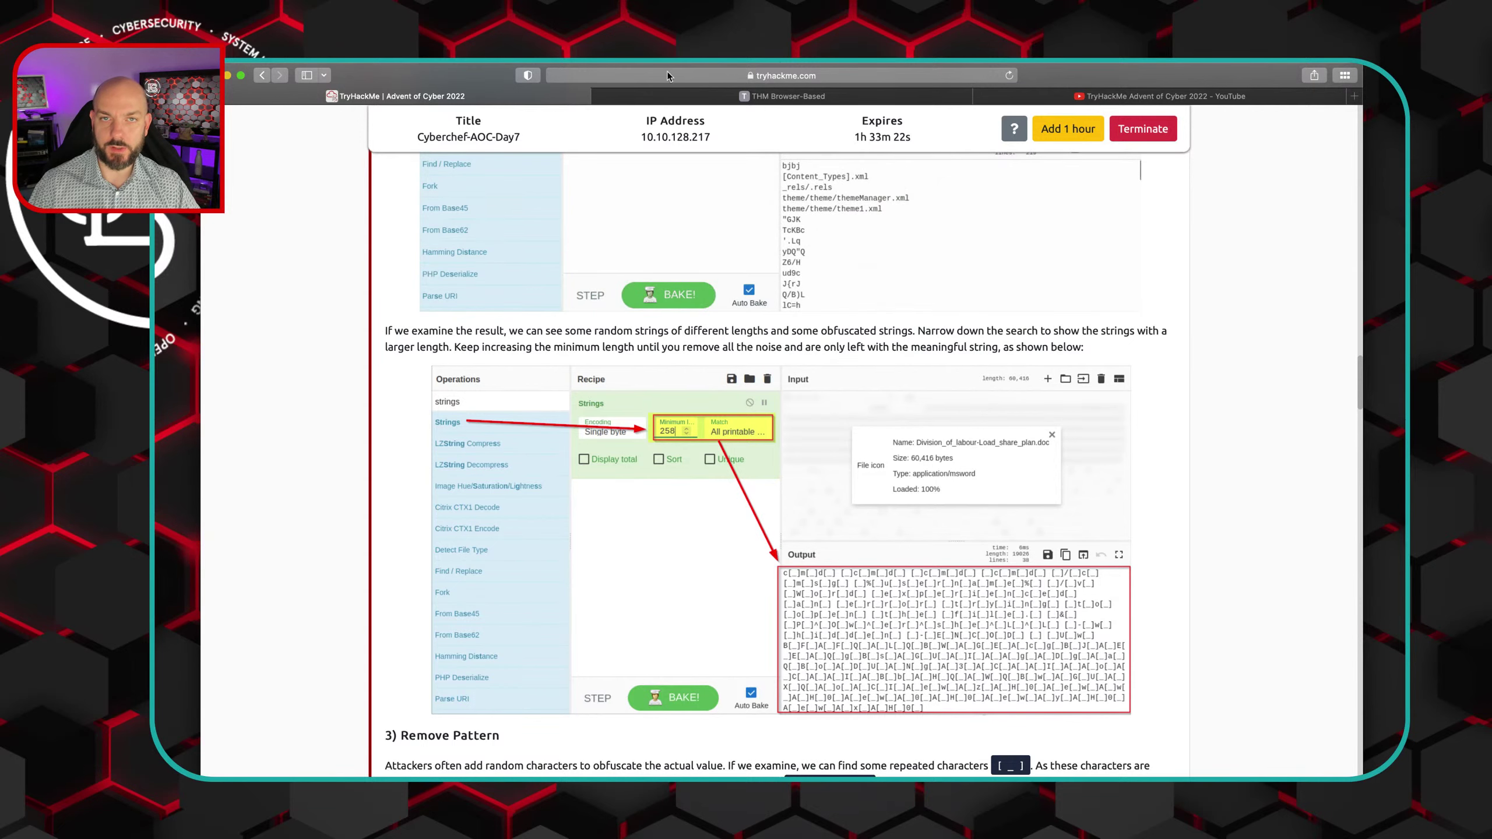
# Return to CyberChef in the browser-based machine and set the Strings operation's minimum length to 100
pyautogui.click(667, 95)
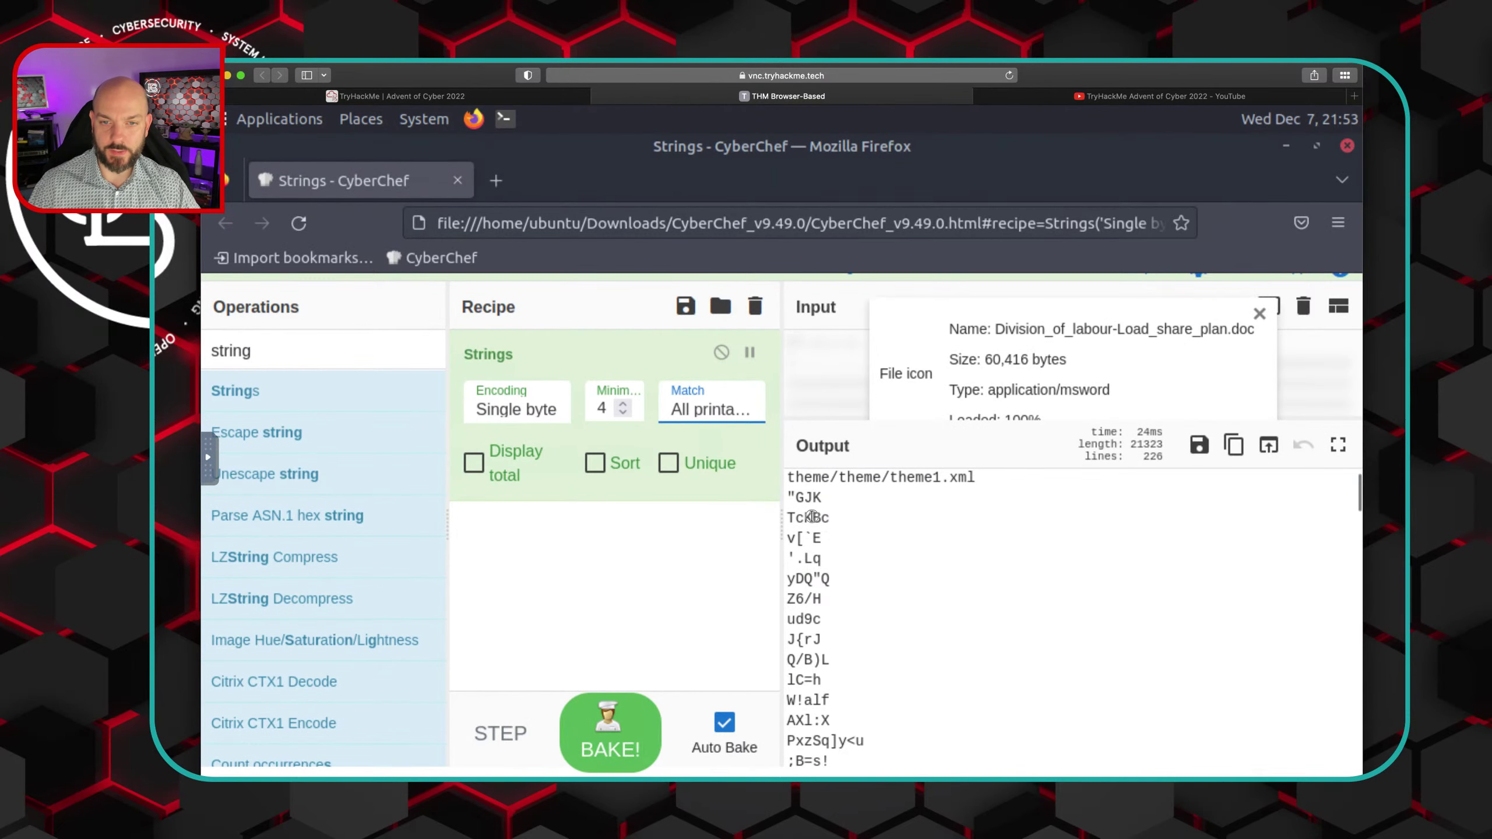
pyautogui.moveTo(788, 517); pyautogui.dragTo(821, 518)
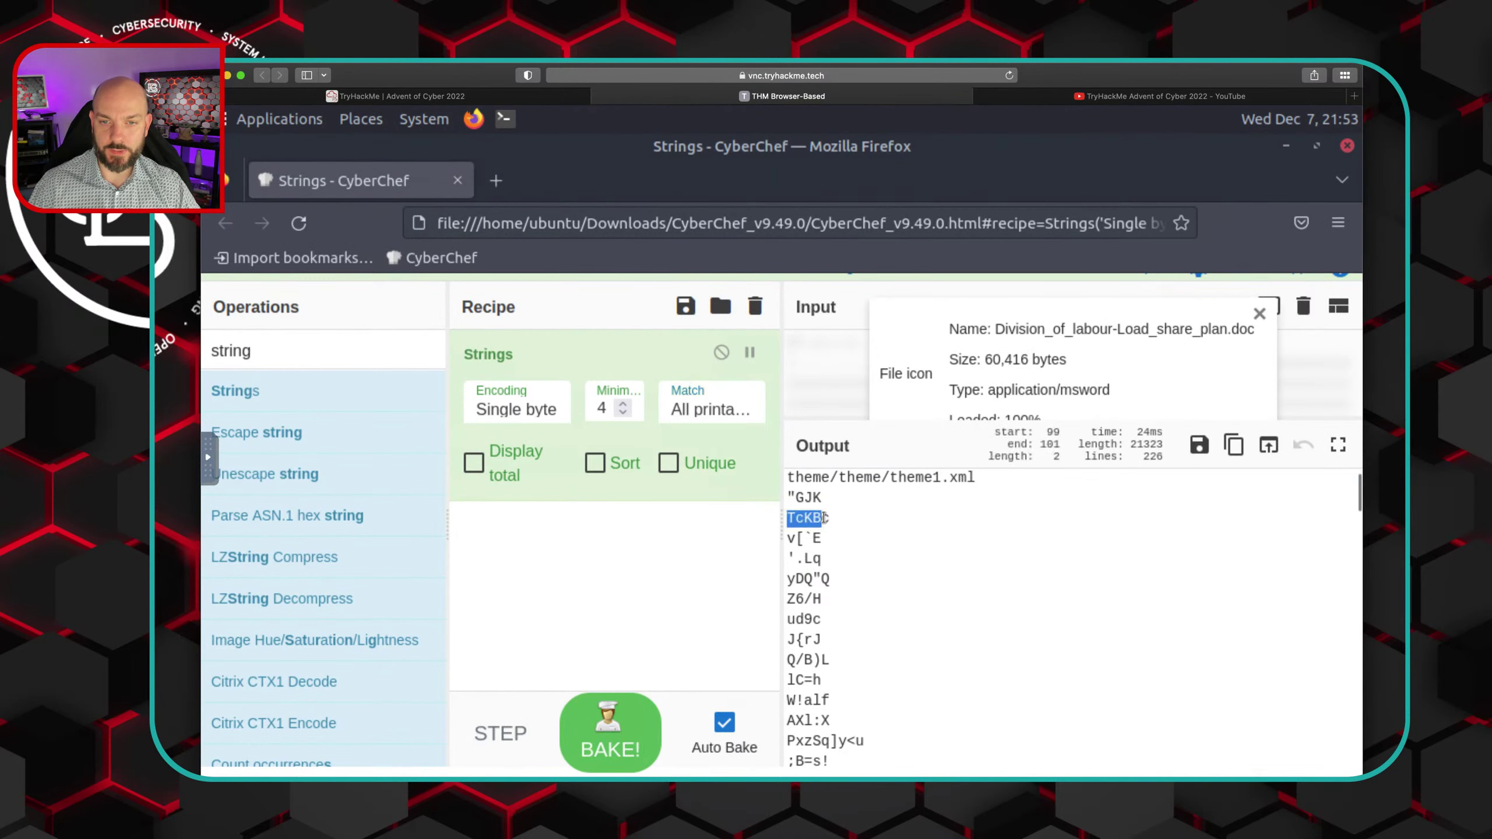
pyautogui.doubleClick(602, 408)
pyautogui.write('1')
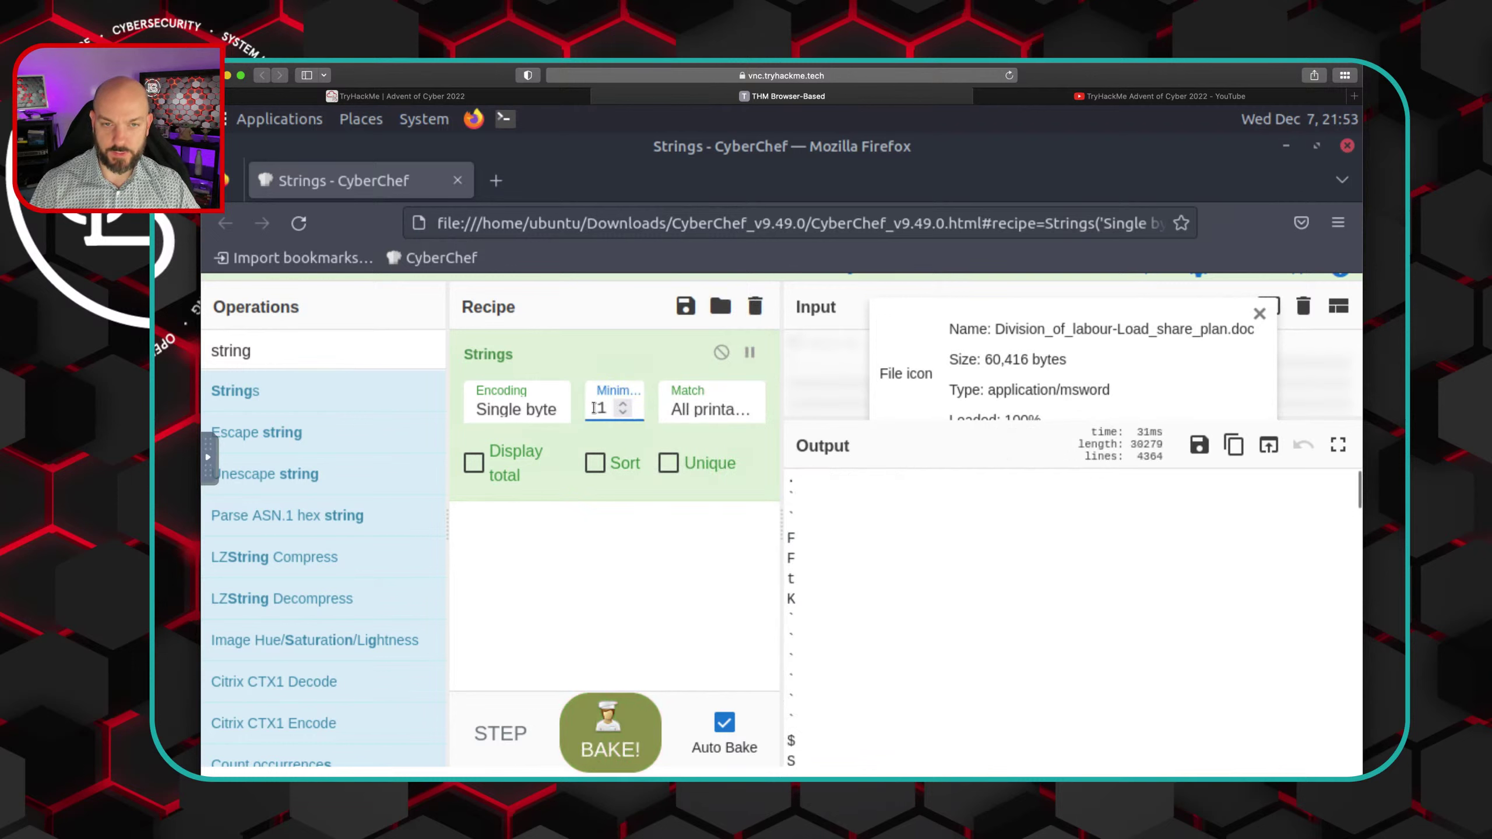
pyautogui.write('00')
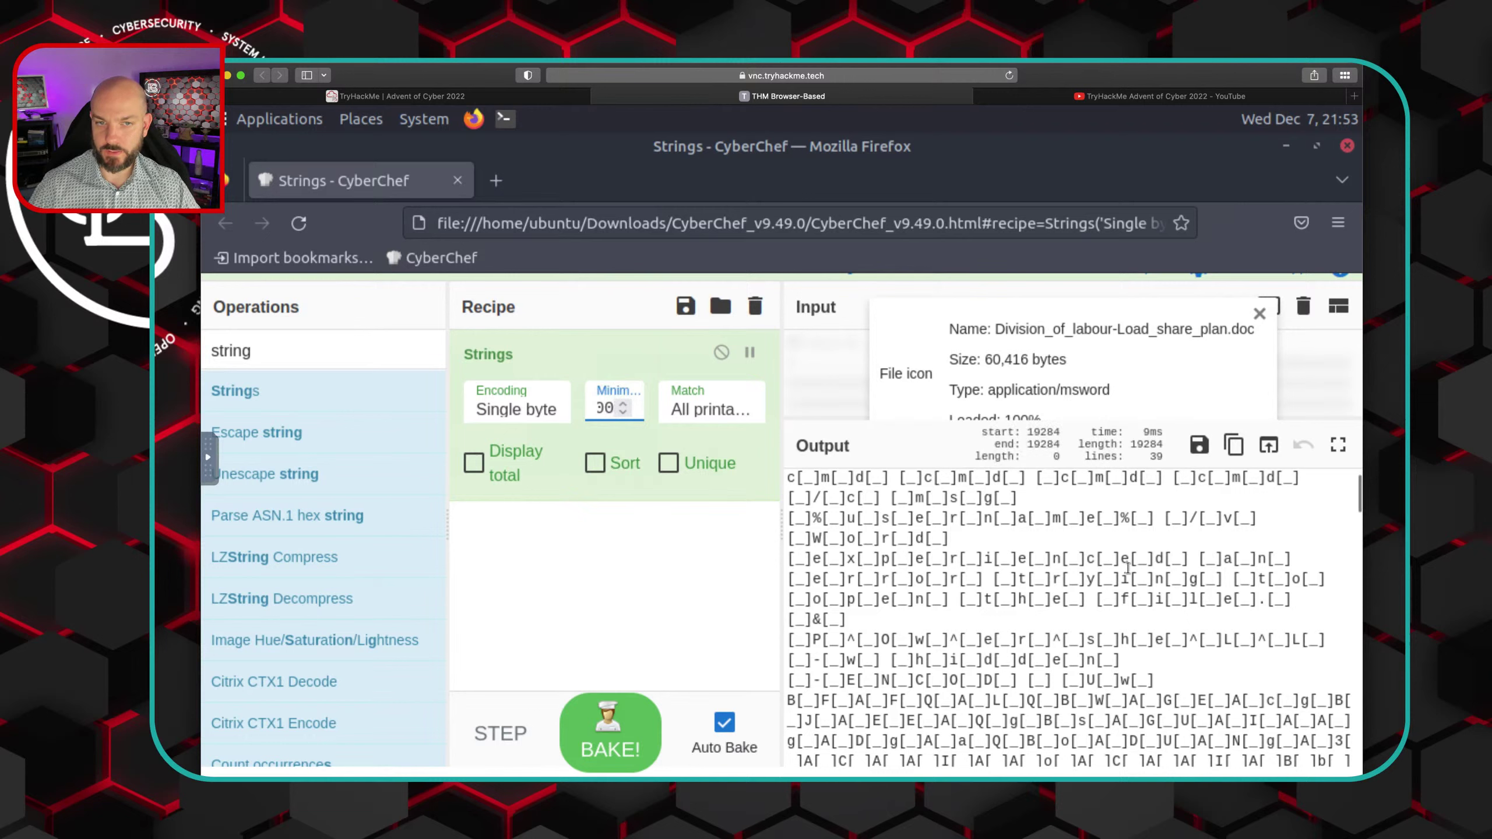
# Examine the filtered output from start to end for leftover noise around the obfuscated strings
pyautogui.scroll(2, 1127, 567)
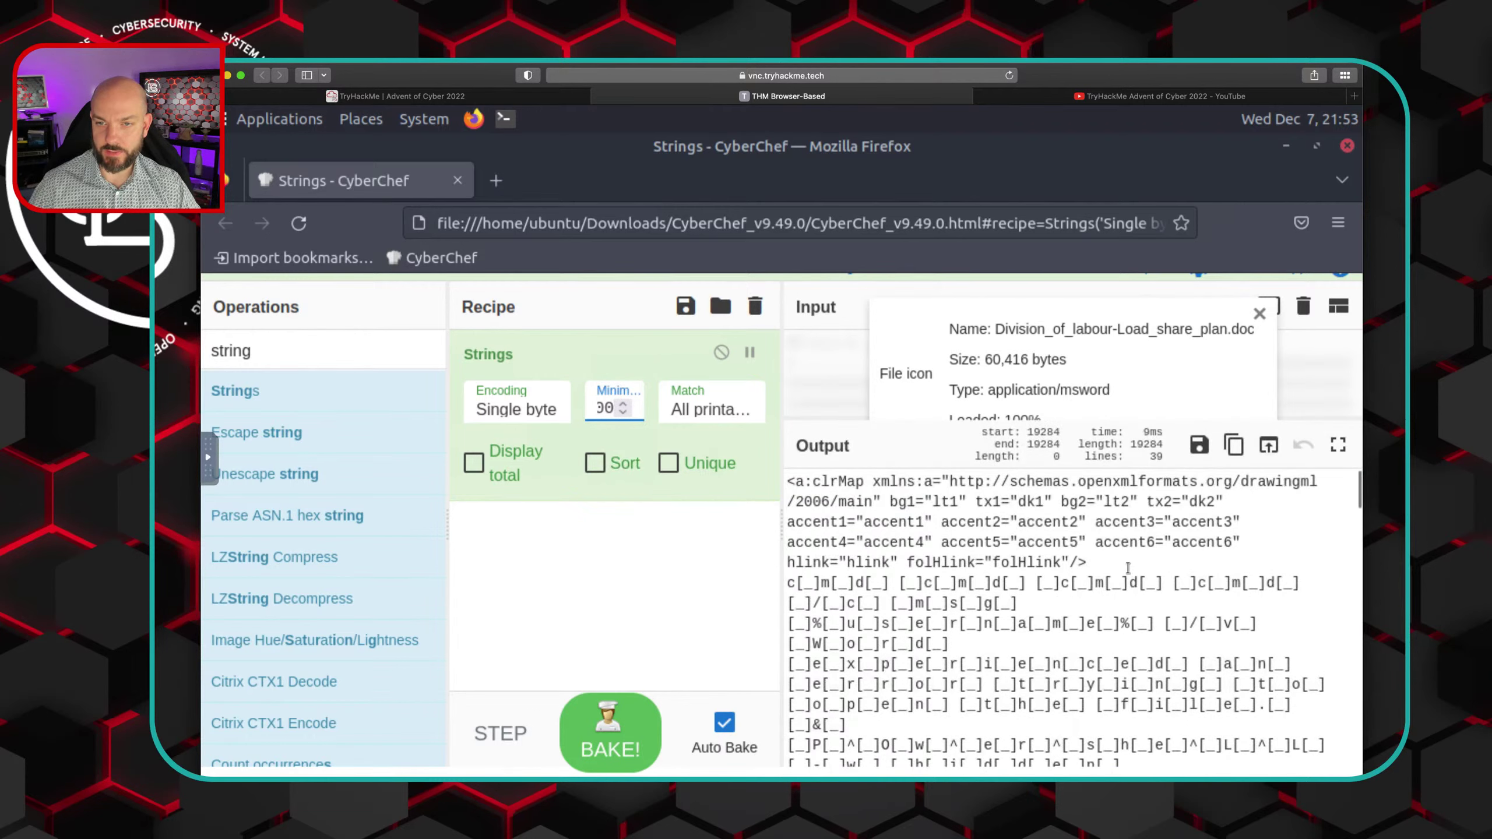
pyautogui.scroll(-3, 1127, 567)
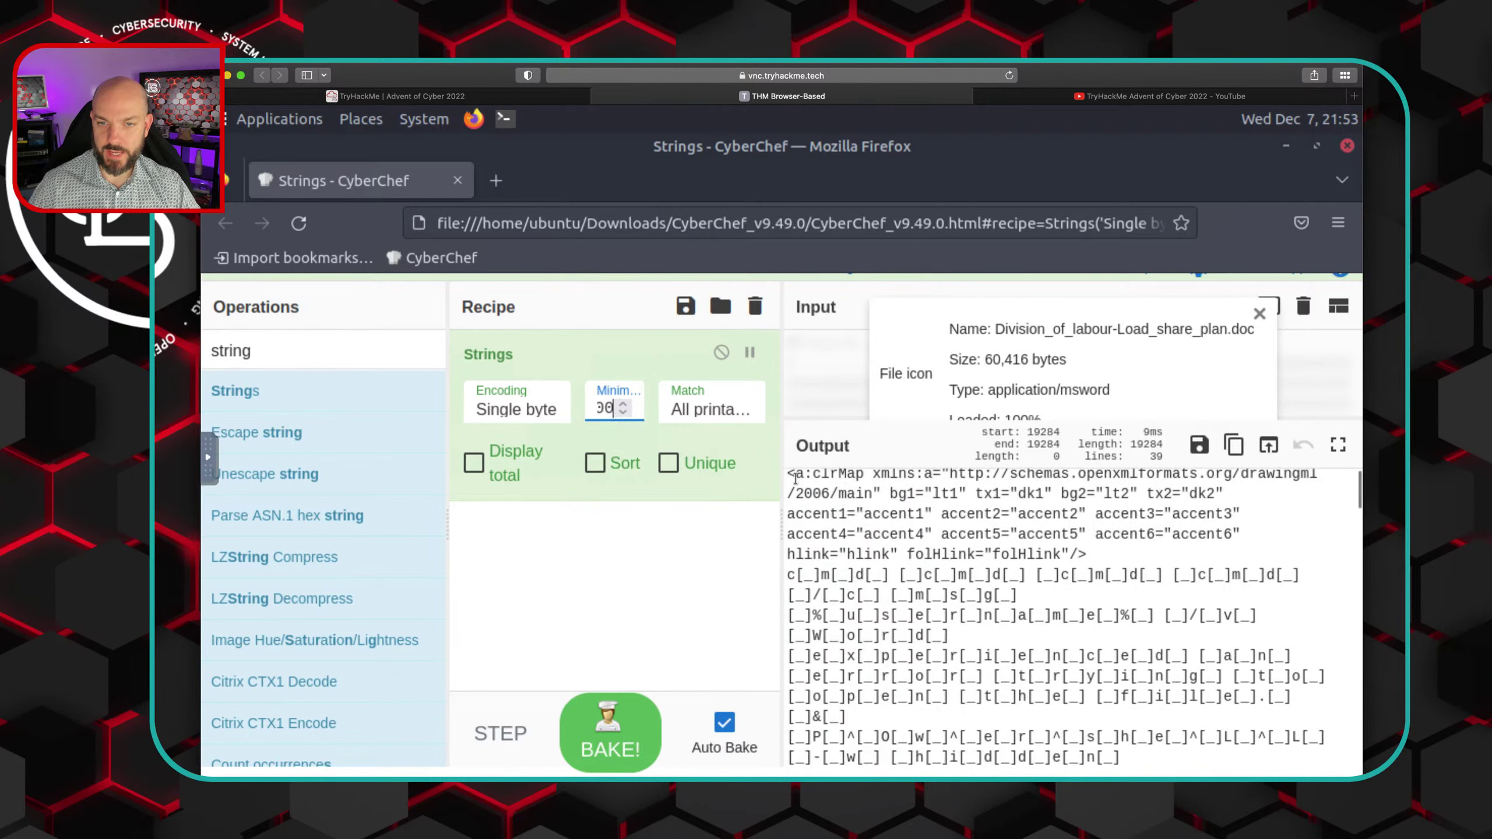
pyautogui.scroll(-5, 1113, 551)
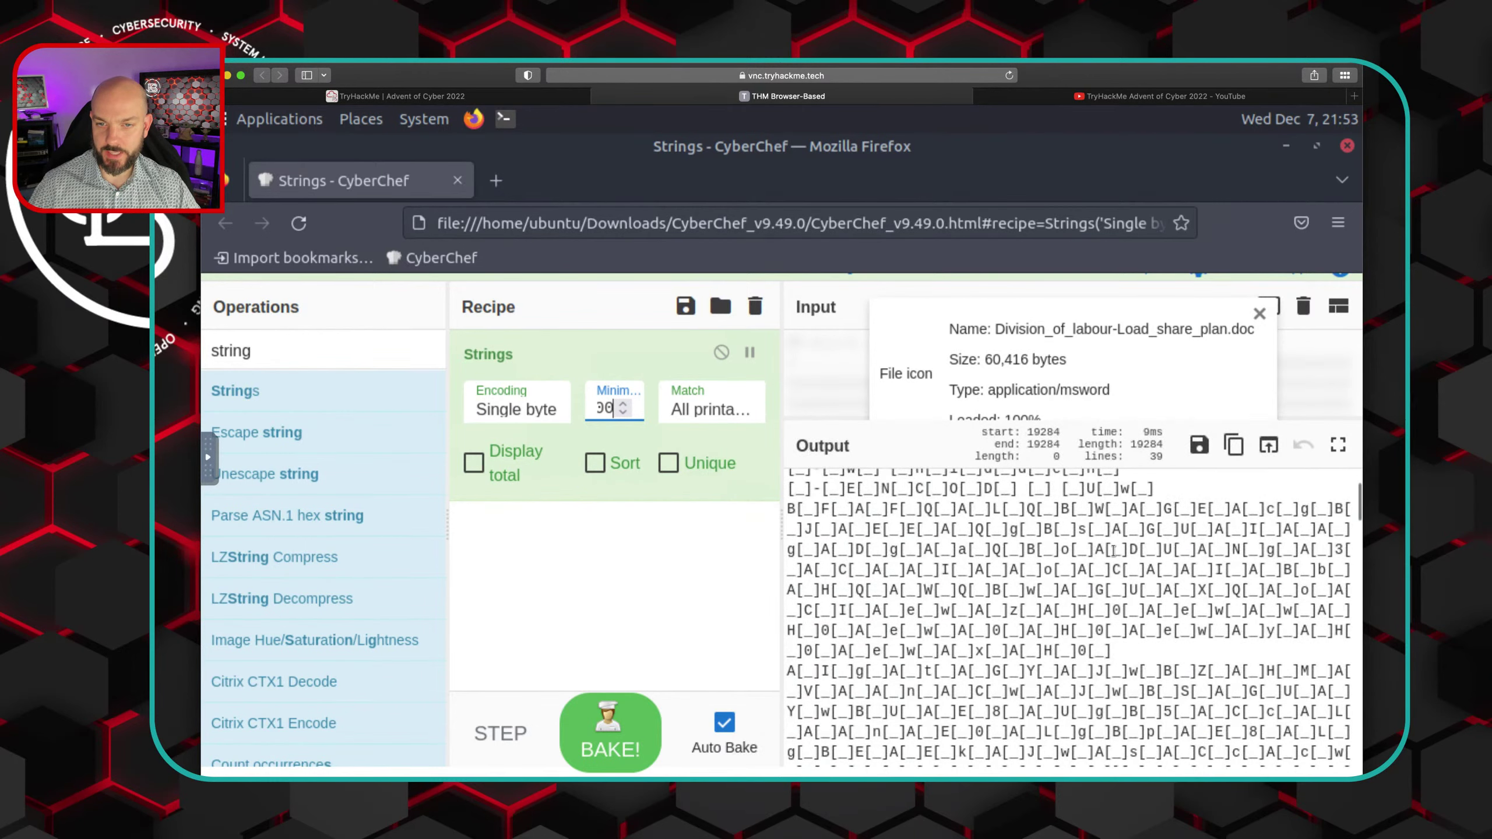
pyautogui.scroll(-2, 1113, 551)
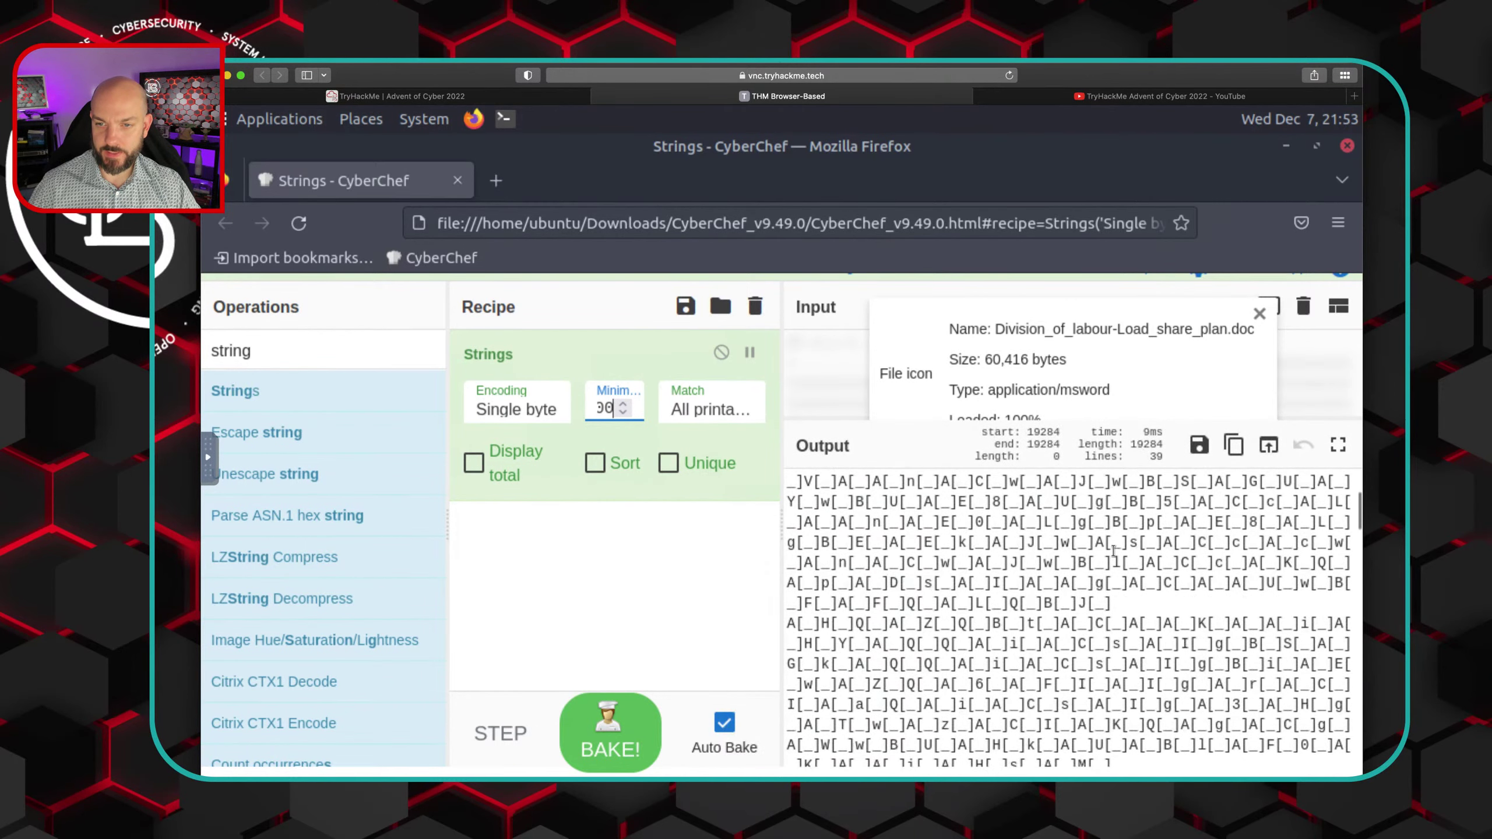
pyautogui.scroll(-3, 1112, 550)
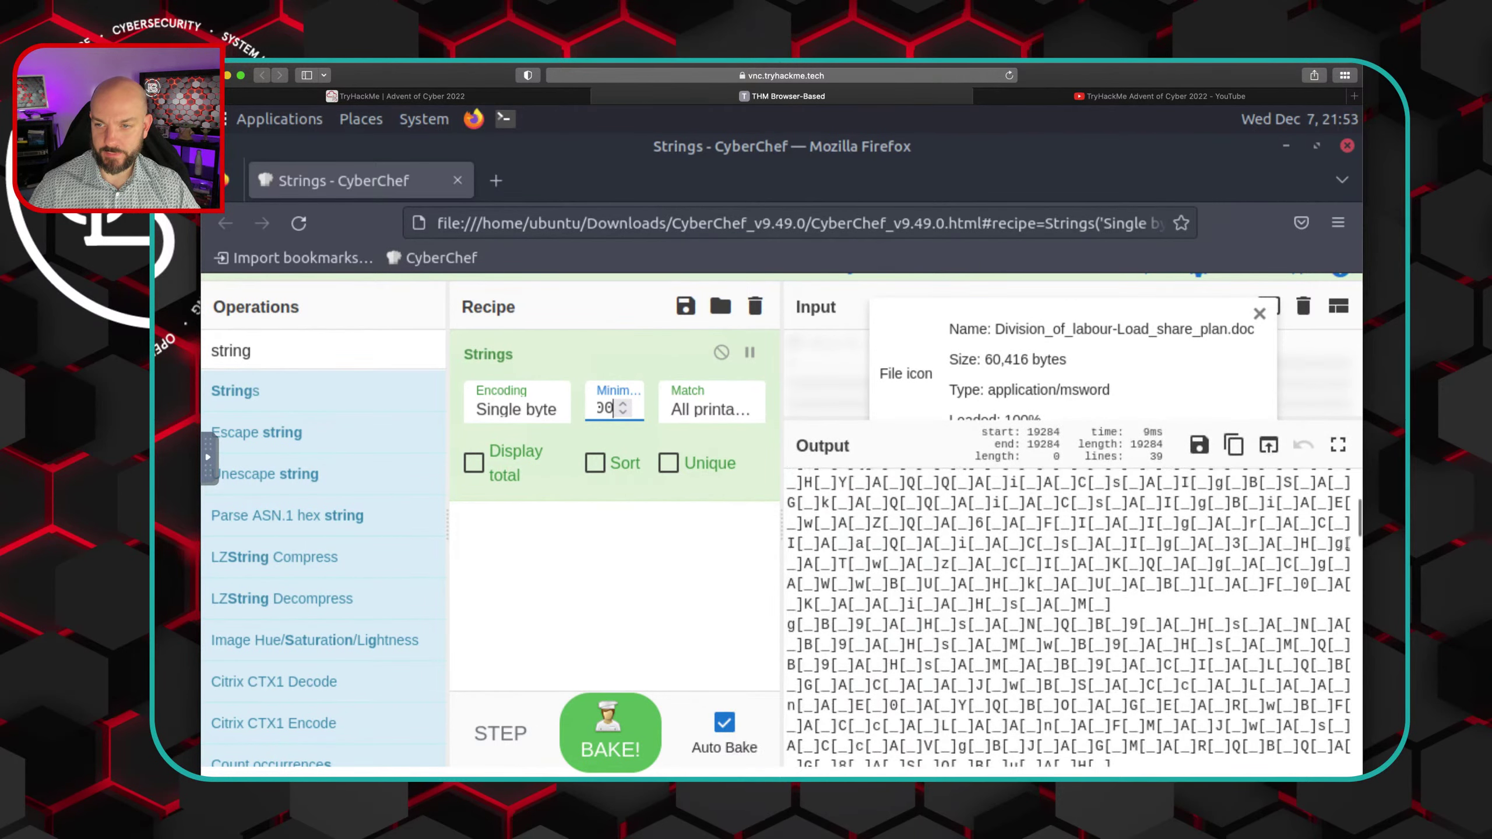
pyautogui.scroll(-3, 1359, 531)
pyautogui.moveTo(1359, 533); pyautogui.dragTo(1360, 549)
pyautogui.scroll(-3, 1140, 622)
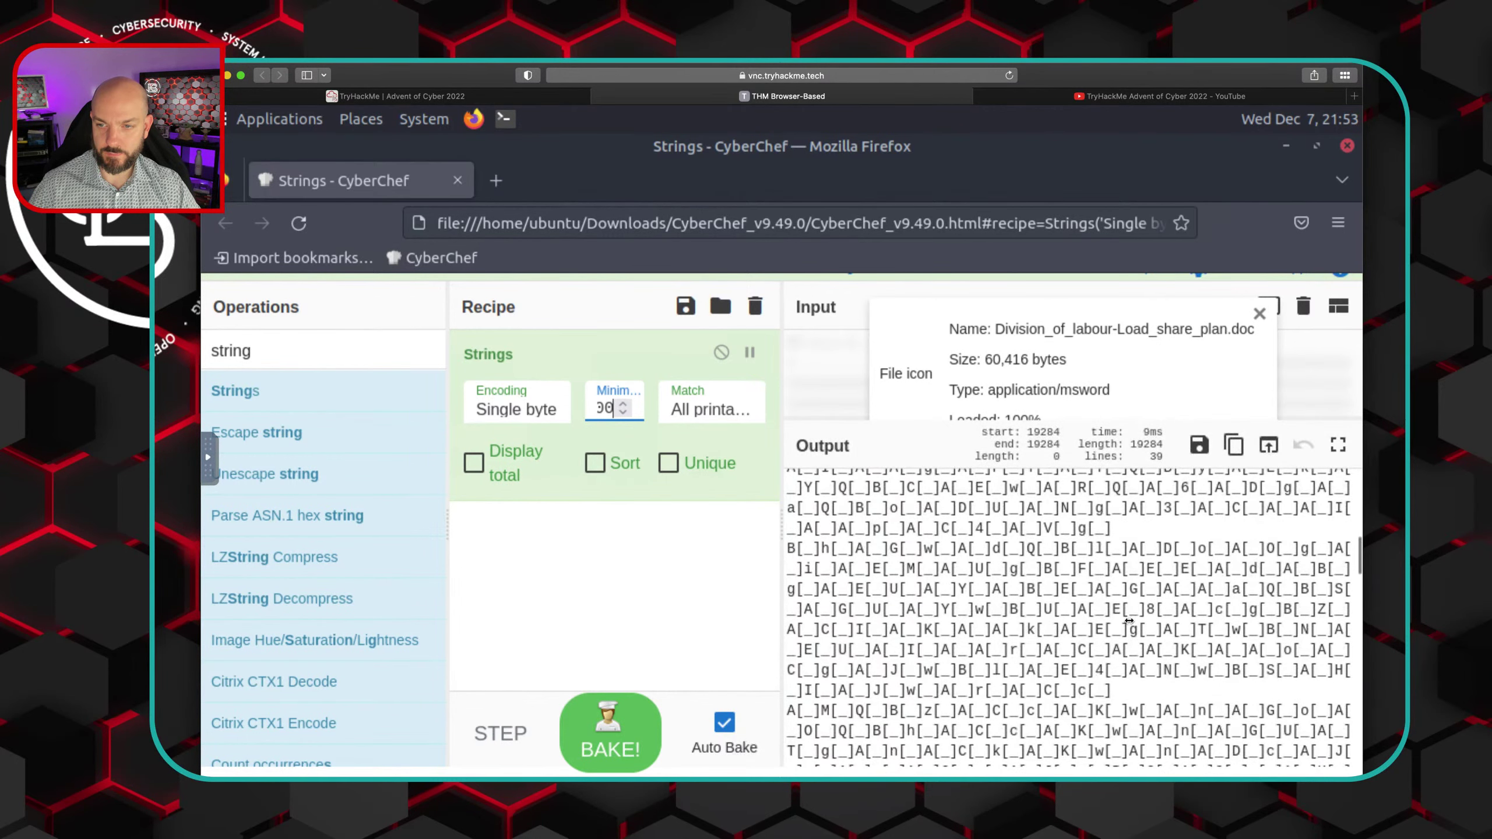
pyautogui.scroll(-5, 1129, 621)
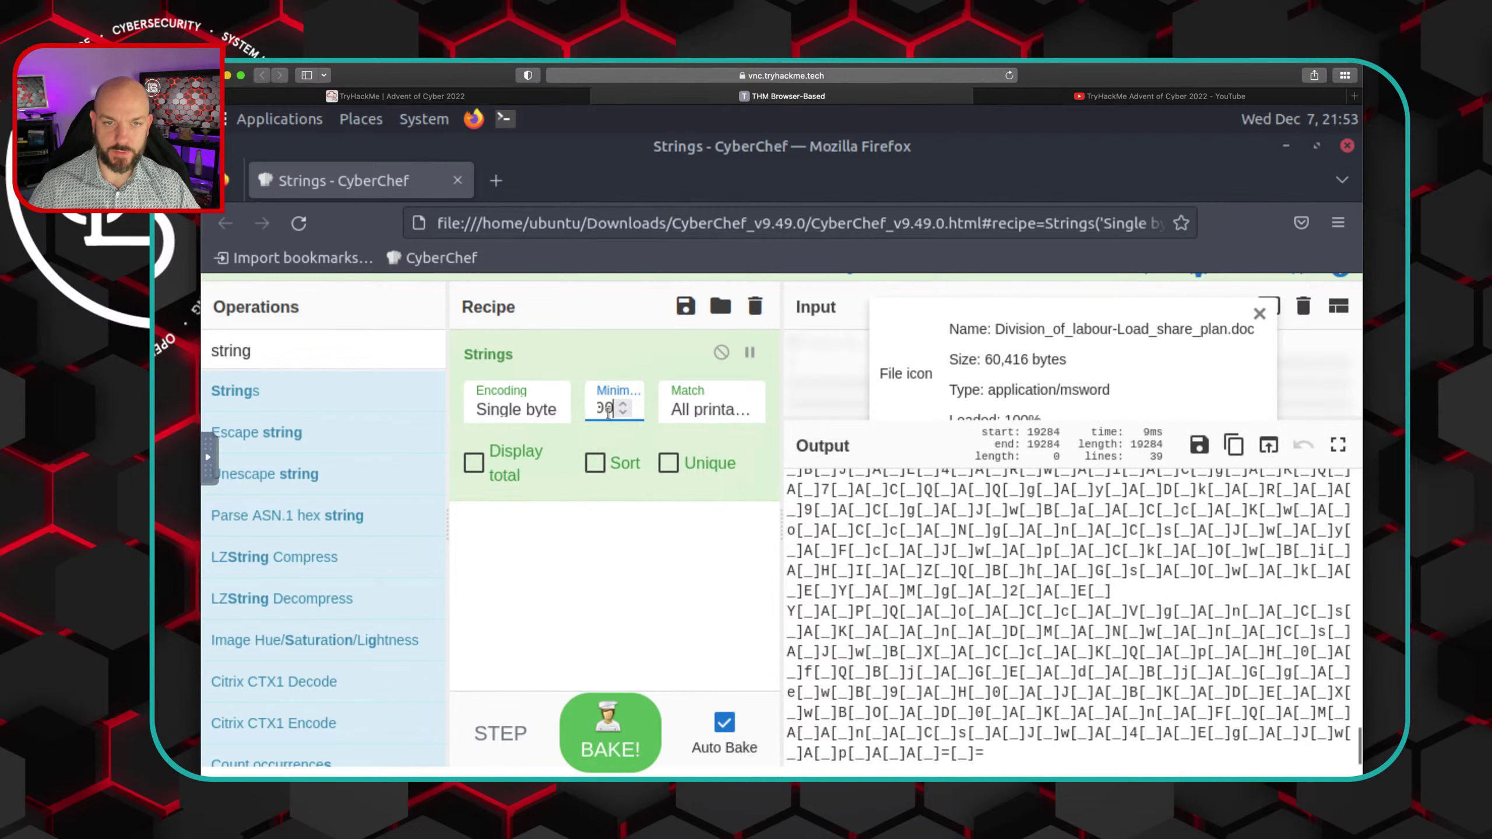
# Try several other minimum lengths for the Strings operation to compare how much noise each removes
pyautogui.press('BackSpace')
pyautogui.press('BackSpace')
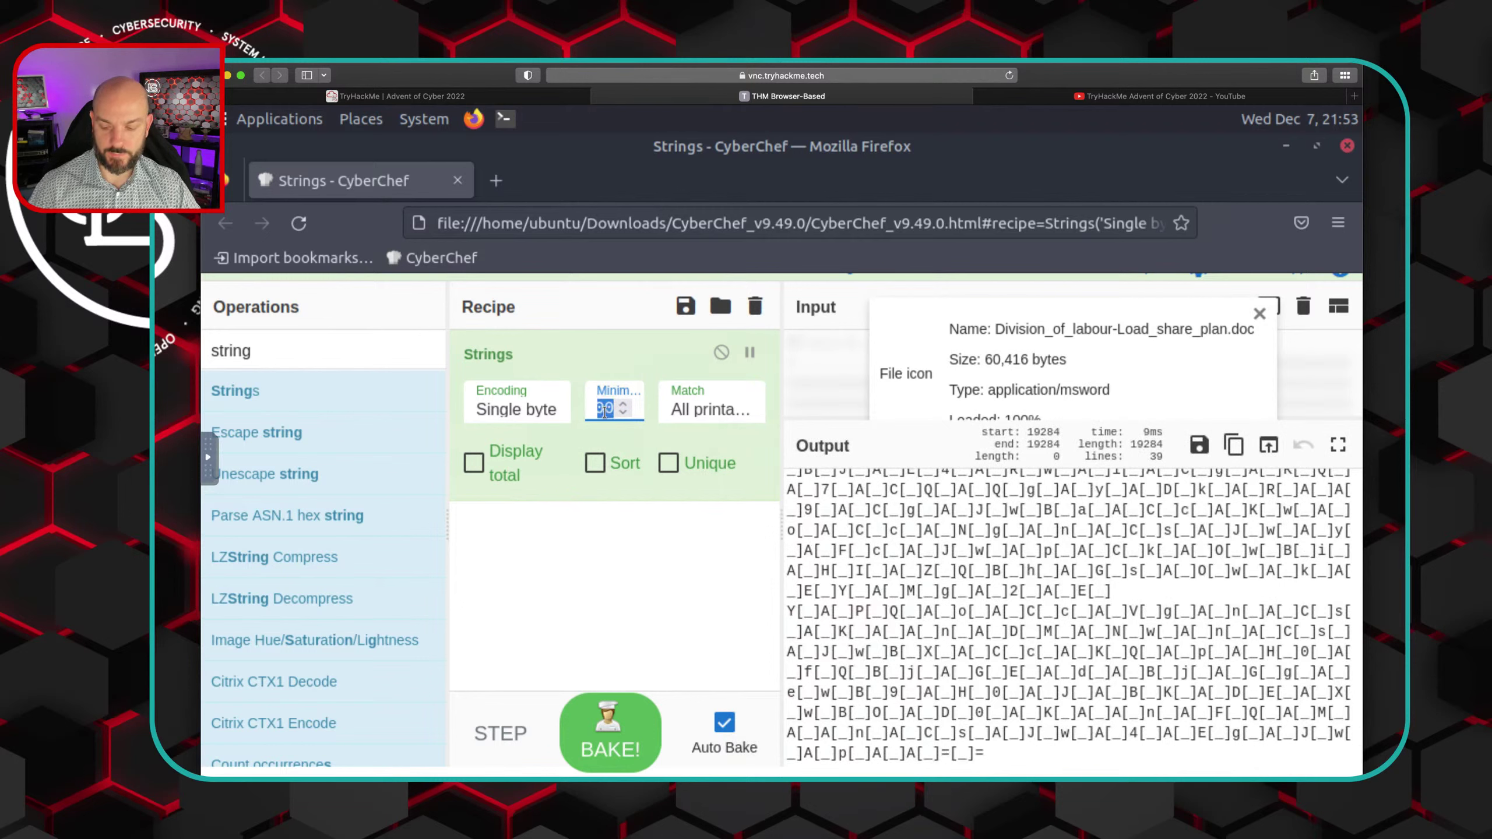
pyautogui.write('20')
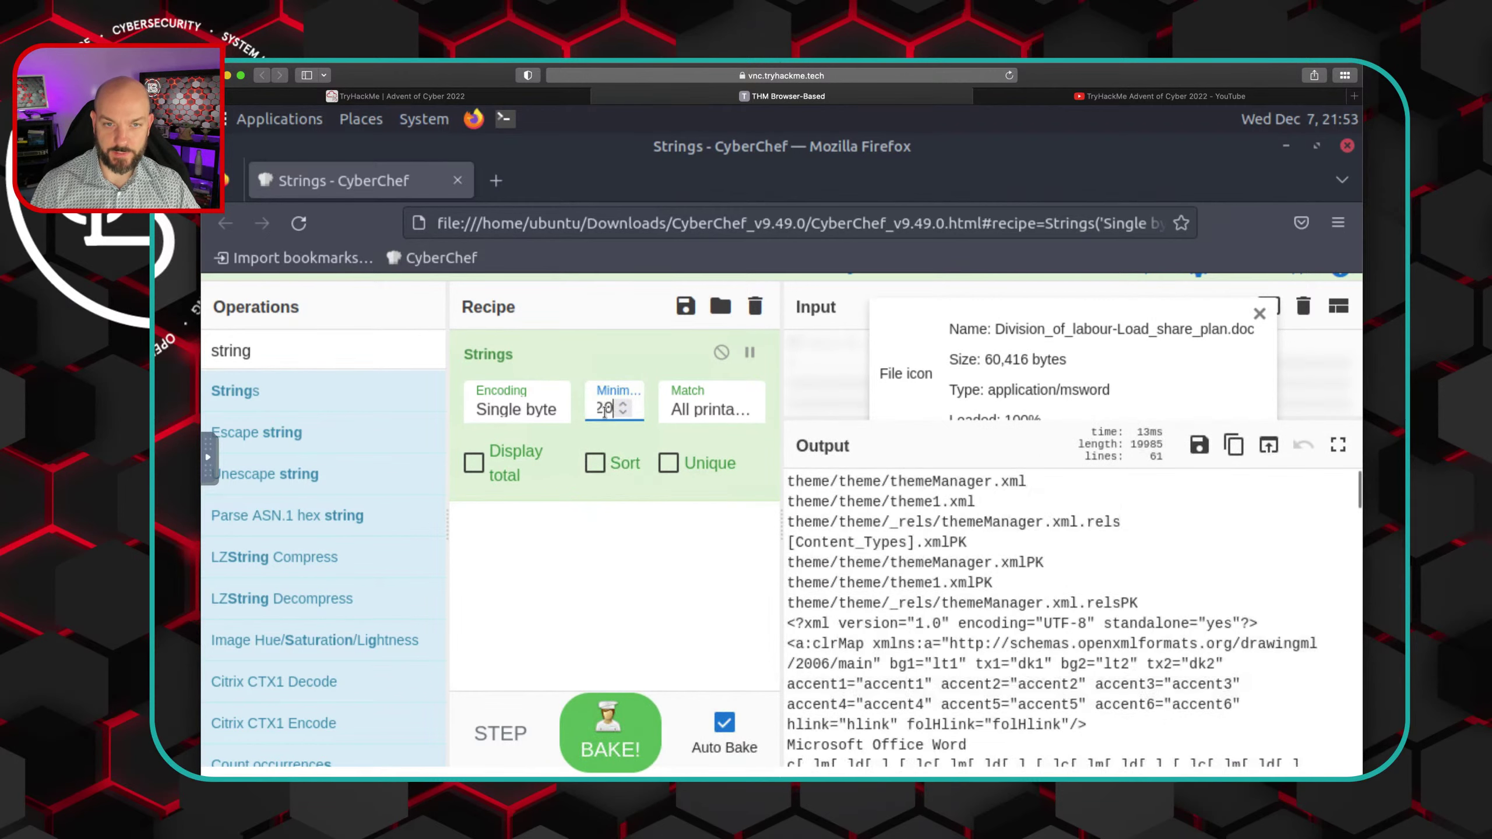
pyautogui.press('BackSpace')
pyautogui.press('BackSpace')
pyautogui.write('30')
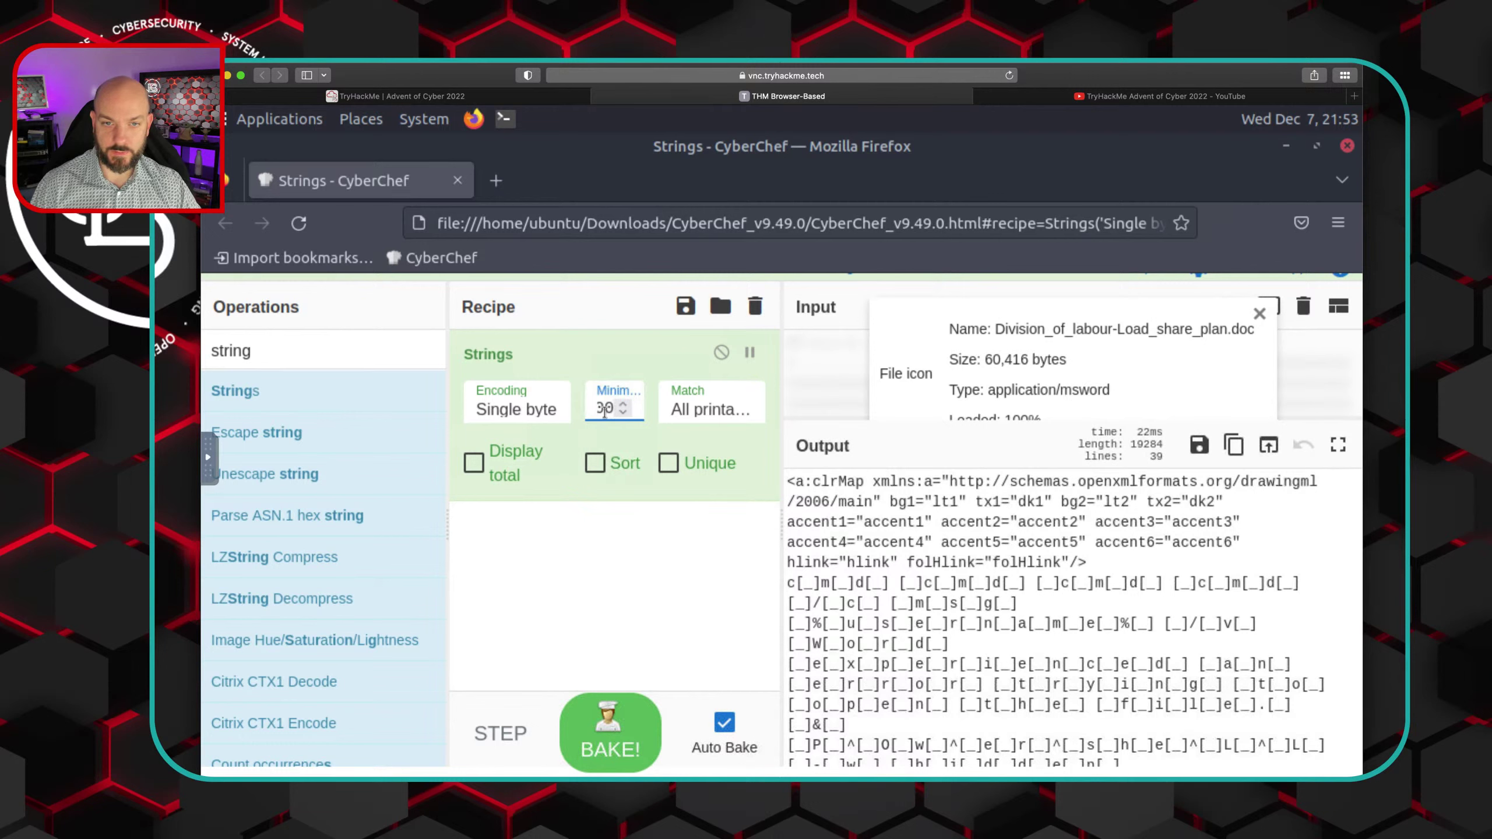
pyautogui.press('BackSpace')
pyautogui.press('BackSpace')
pyautogui.write('20')
pyautogui.press('BackSpace')
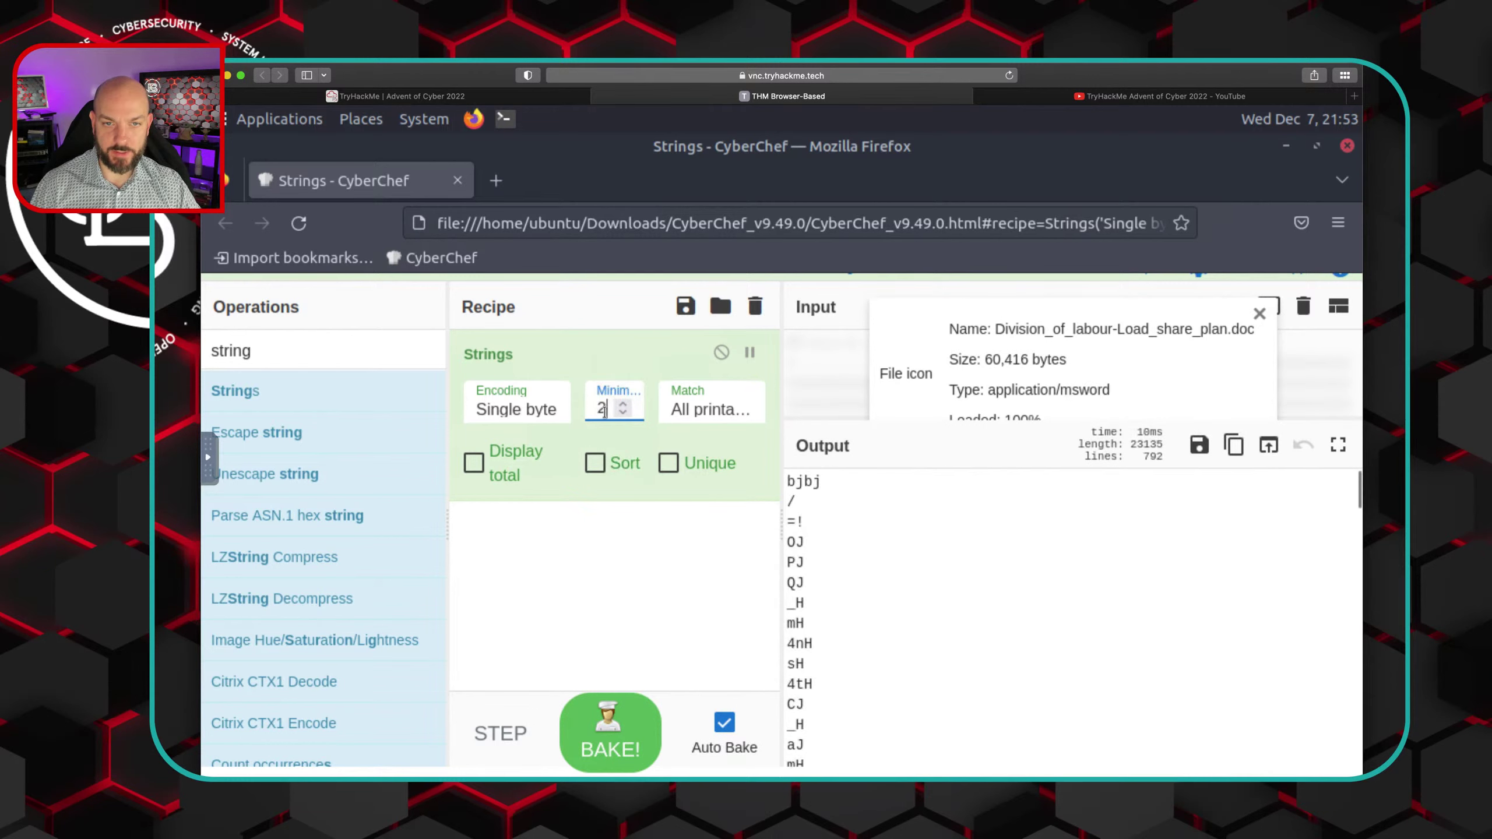
pyautogui.press('BackSpace')
pyautogui.write('50')
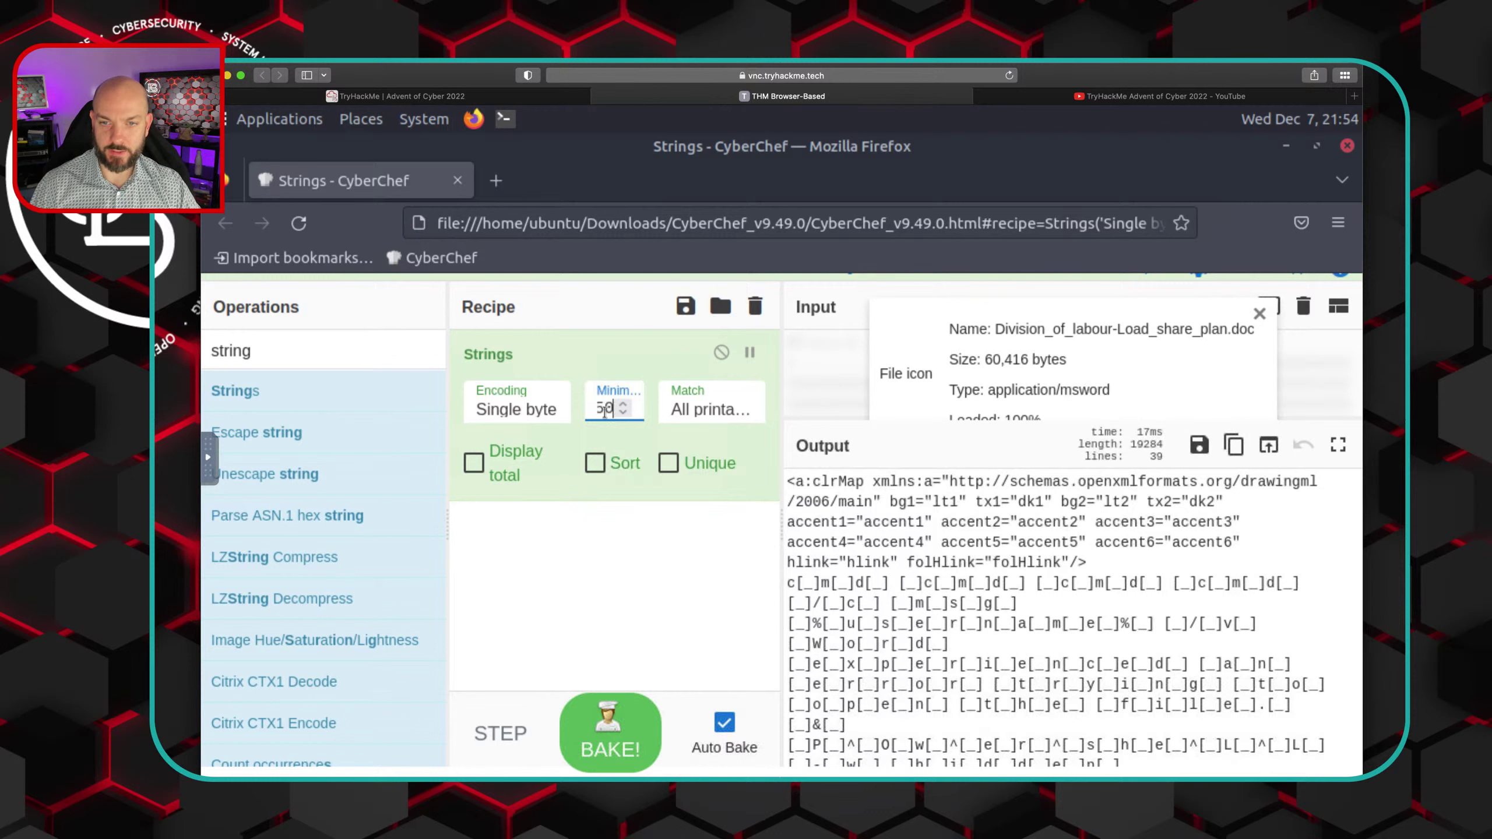
# Set the Strings operation's minimum length to 258
pyautogui.press('BackSpace')
pyautogui.press('BackSpace')
pyautogui.write('25')
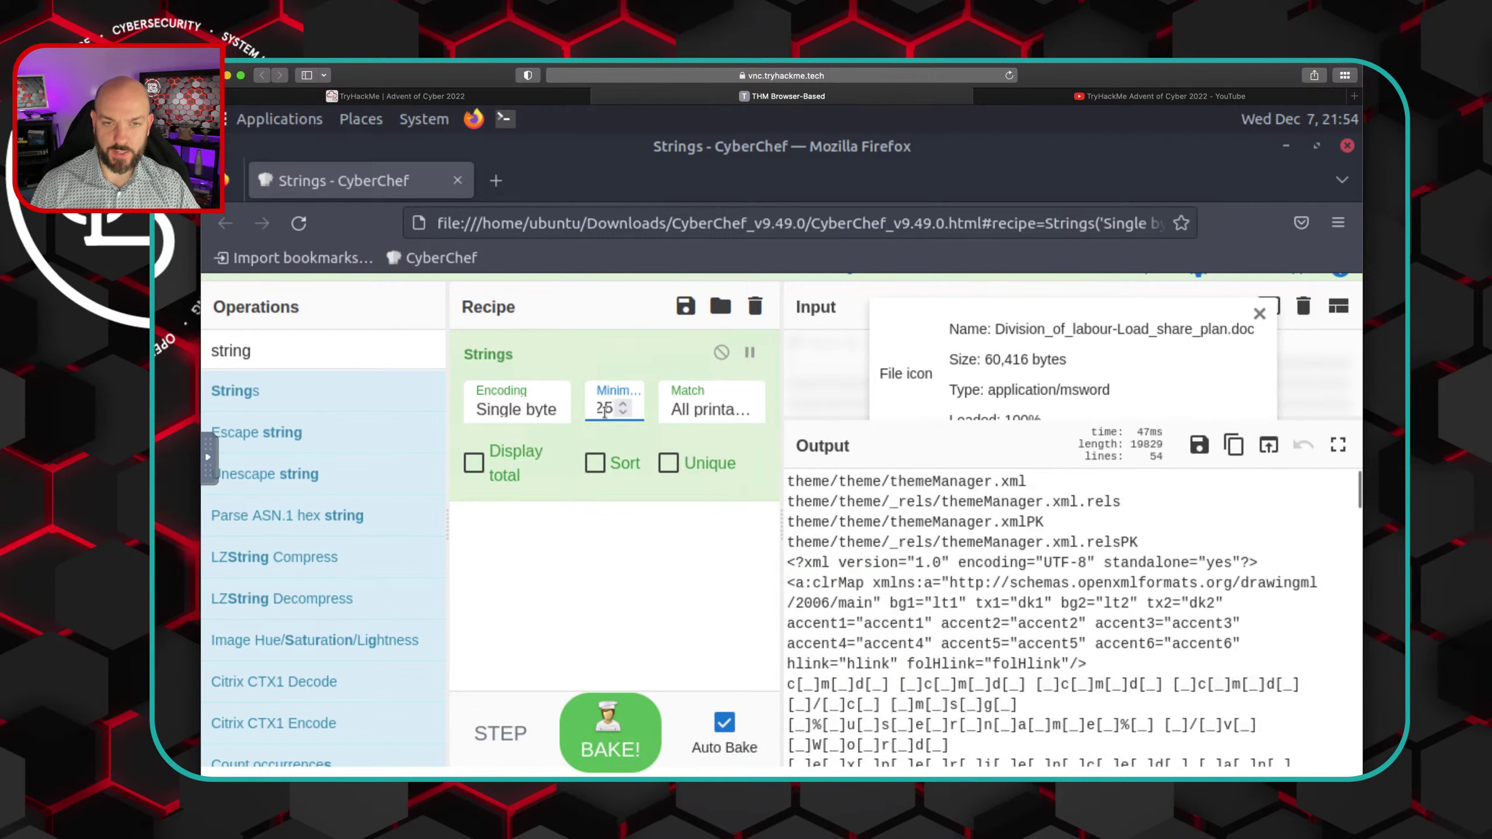
pyautogui.press('BackSpace')
pyautogui.press('BackSpace')
pyautogui.write('58')
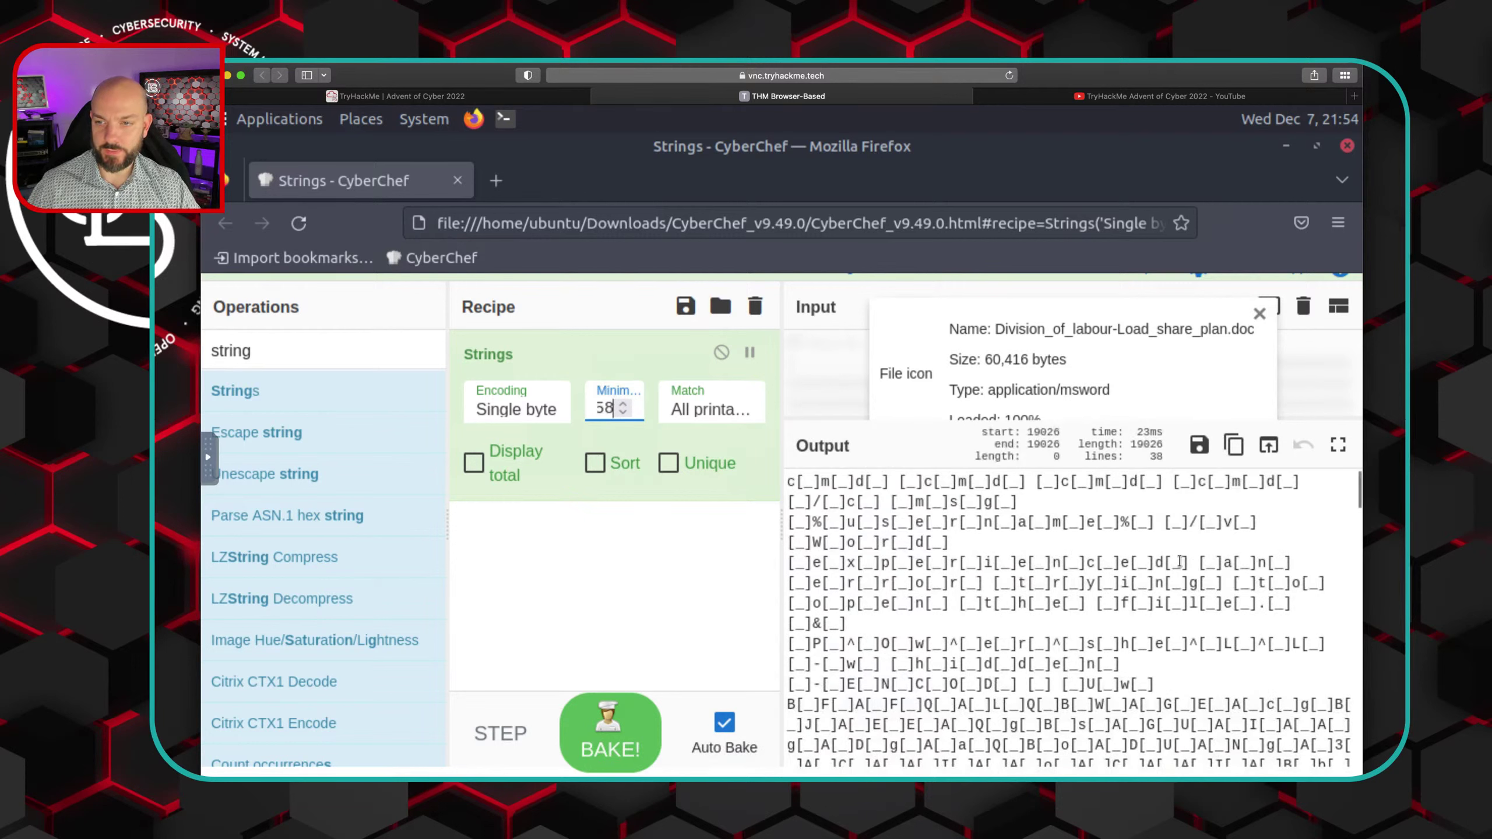
# Inspect the remaining obfuscated strings in the output for the repeated character pattern
pyautogui.scroll(-1, 1064, 604)
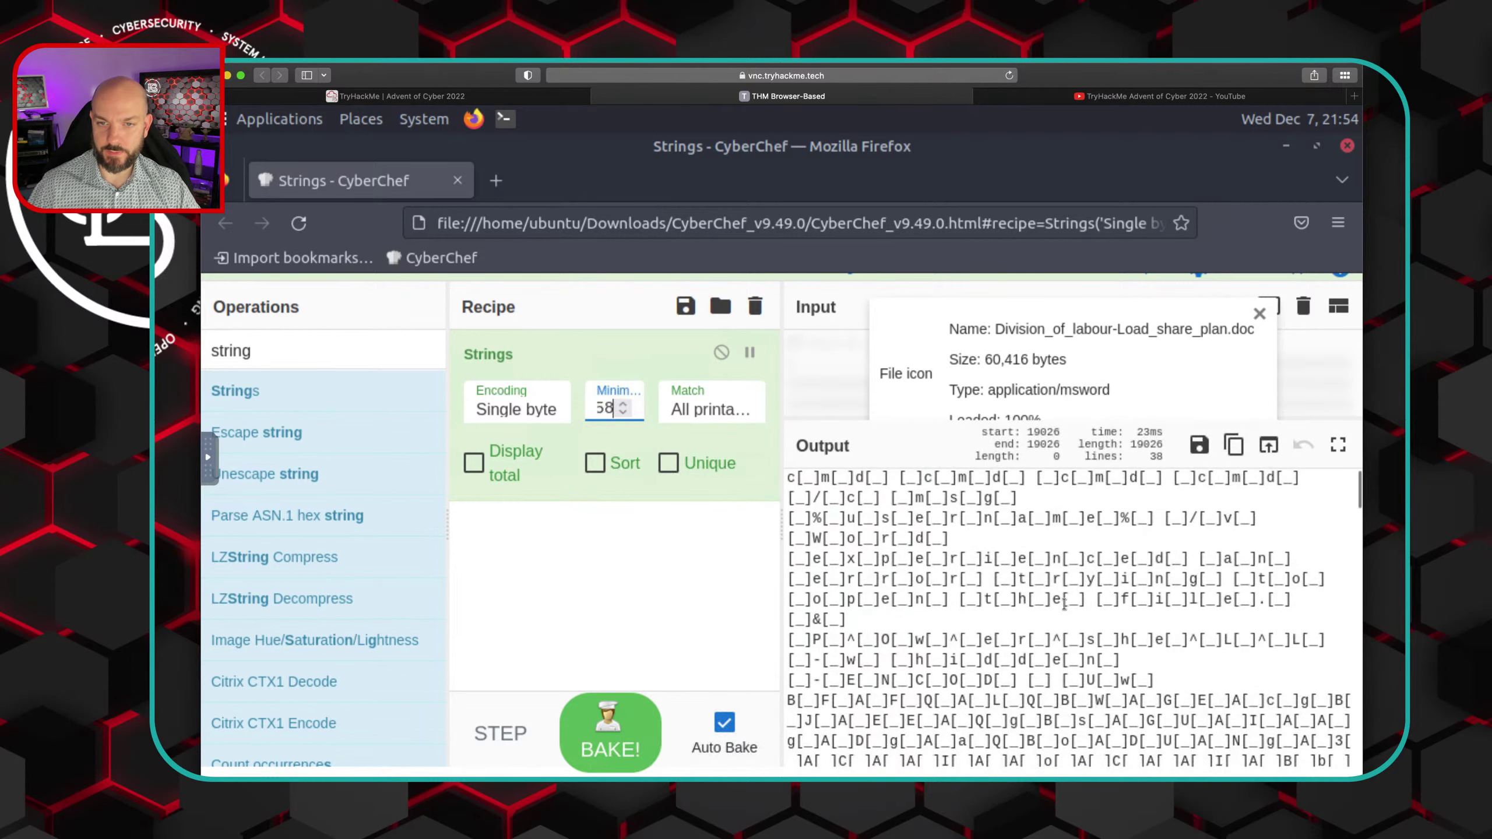
pyautogui.scroll(-10, 1064, 604)
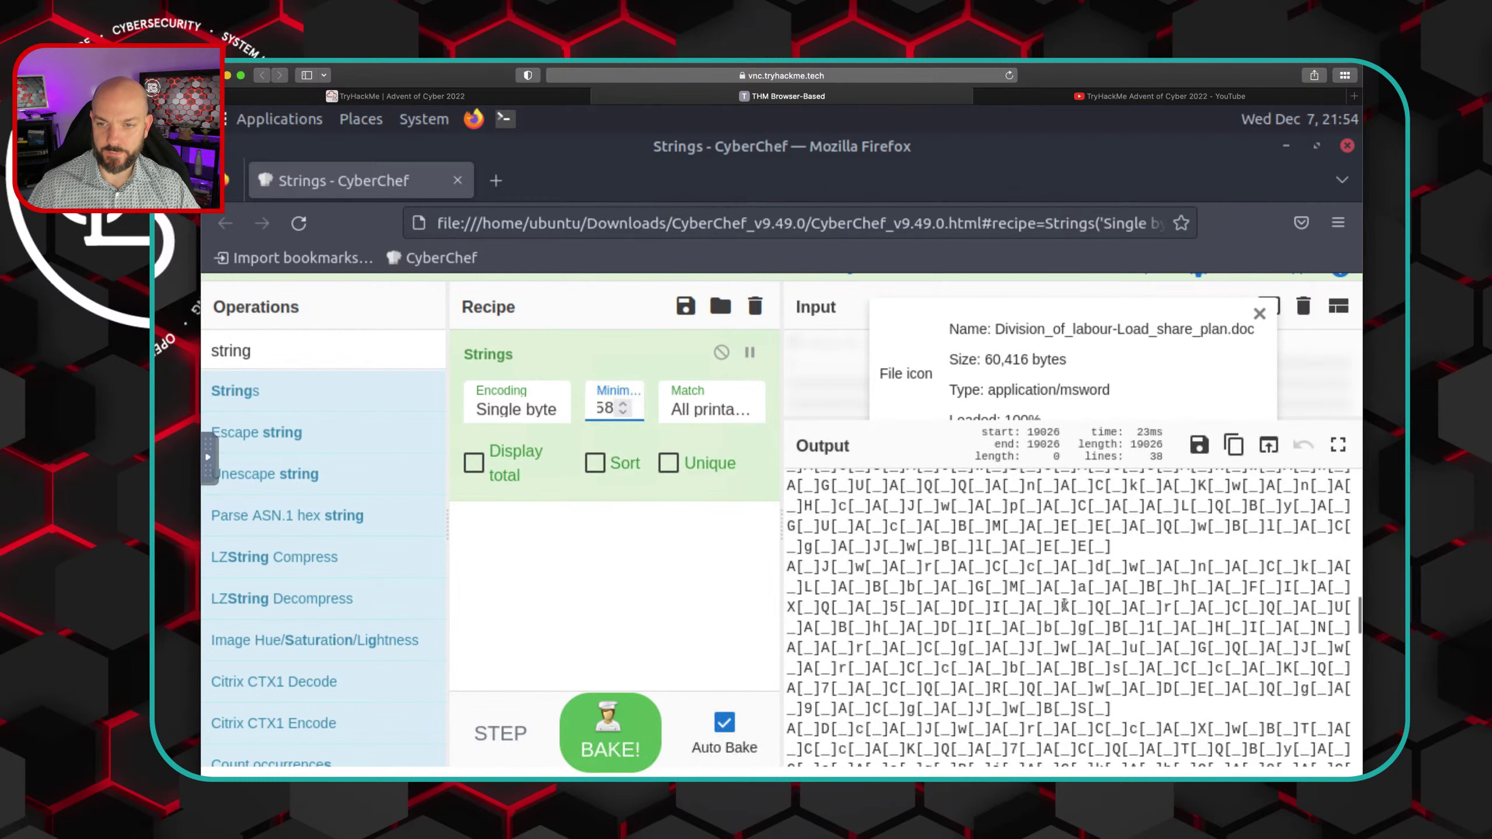
pyautogui.scroll(-10, 1064, 604)
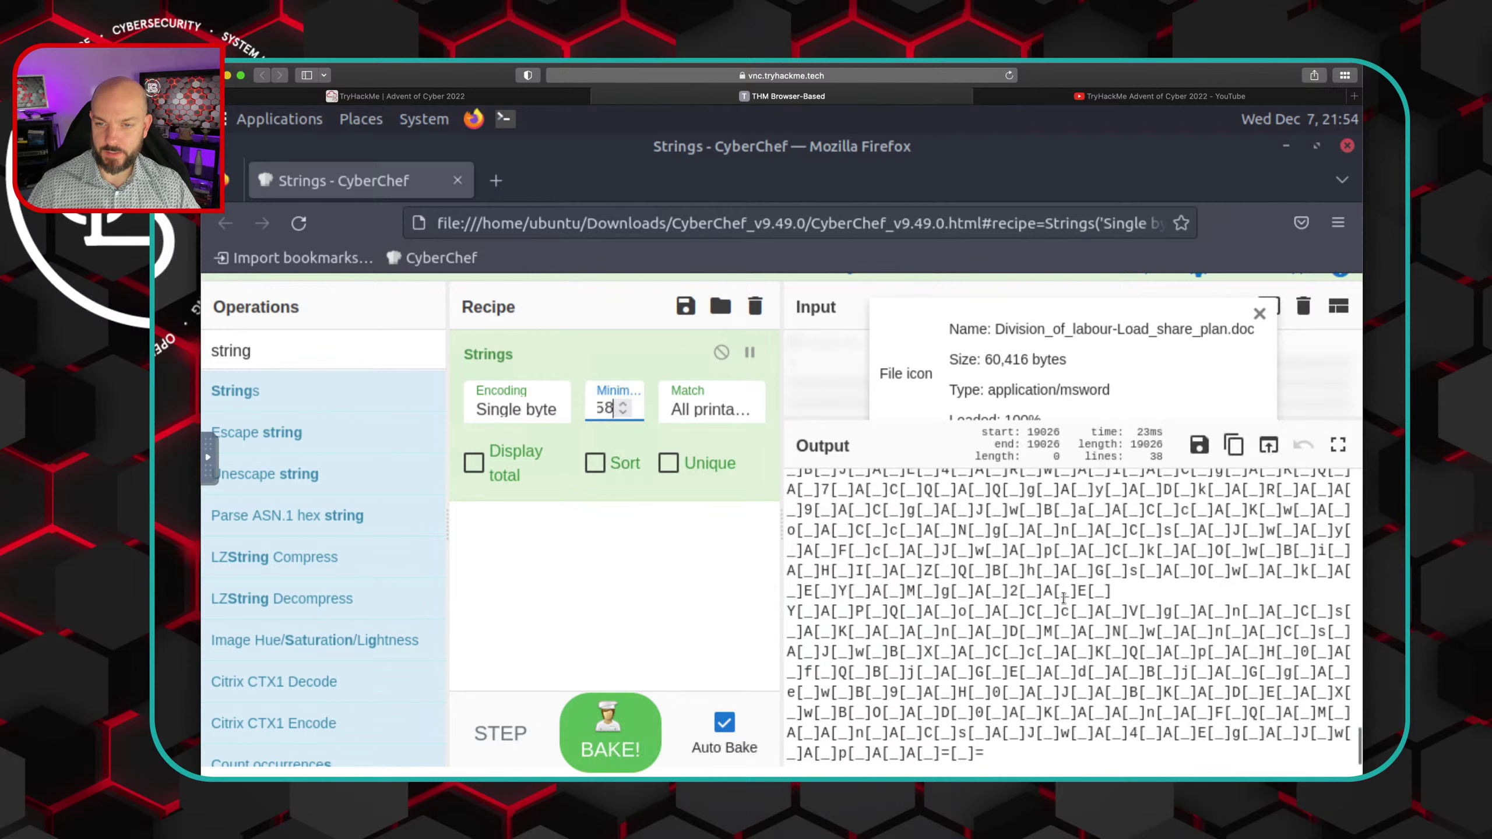
pyautogui.scroll(2, 1174, 635)
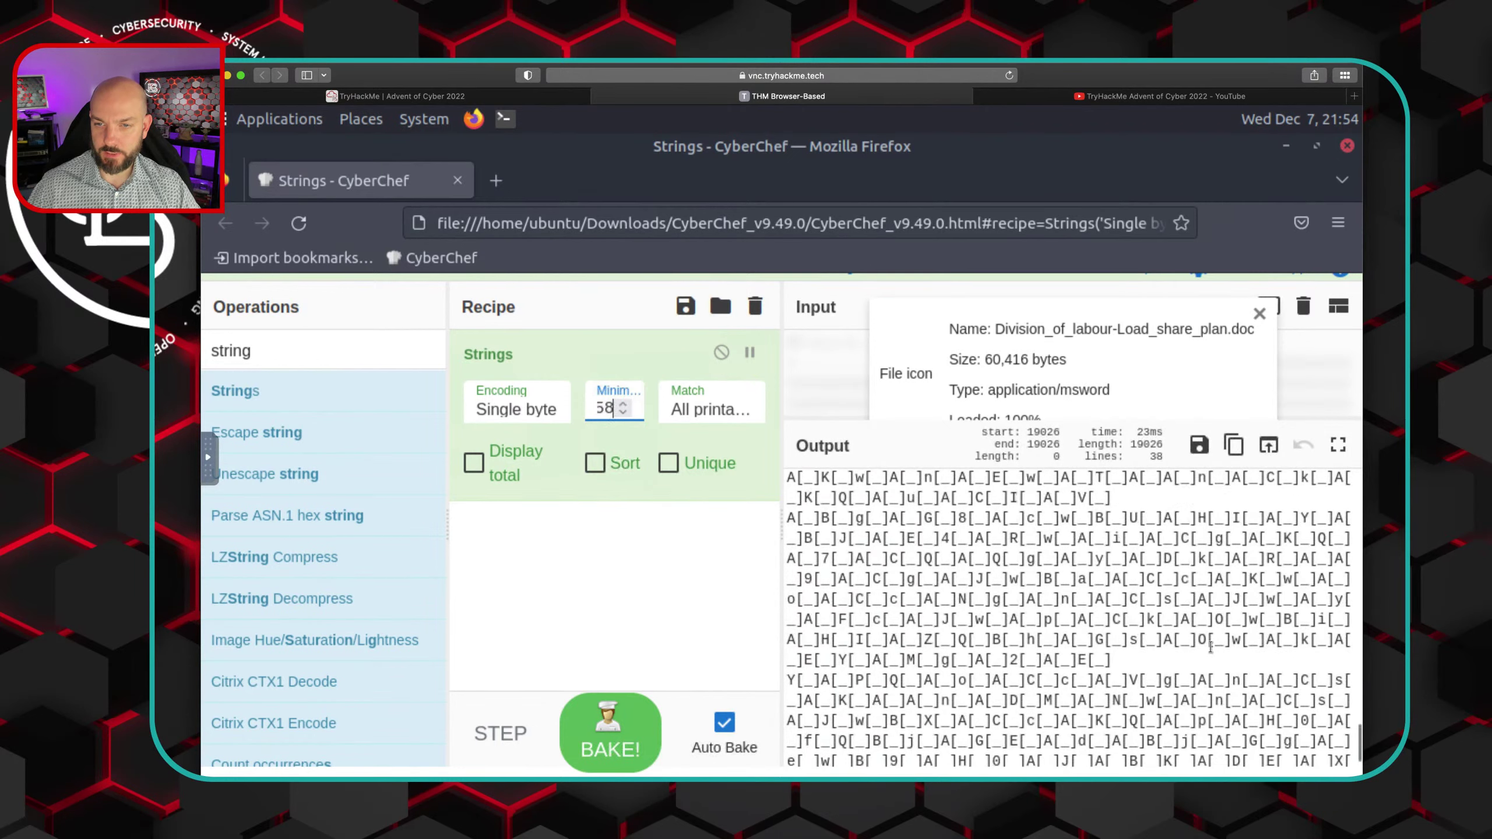
pyautogui.scroll(6, 1210, 646)
pyautogui.scroll(5, 1232, 650)
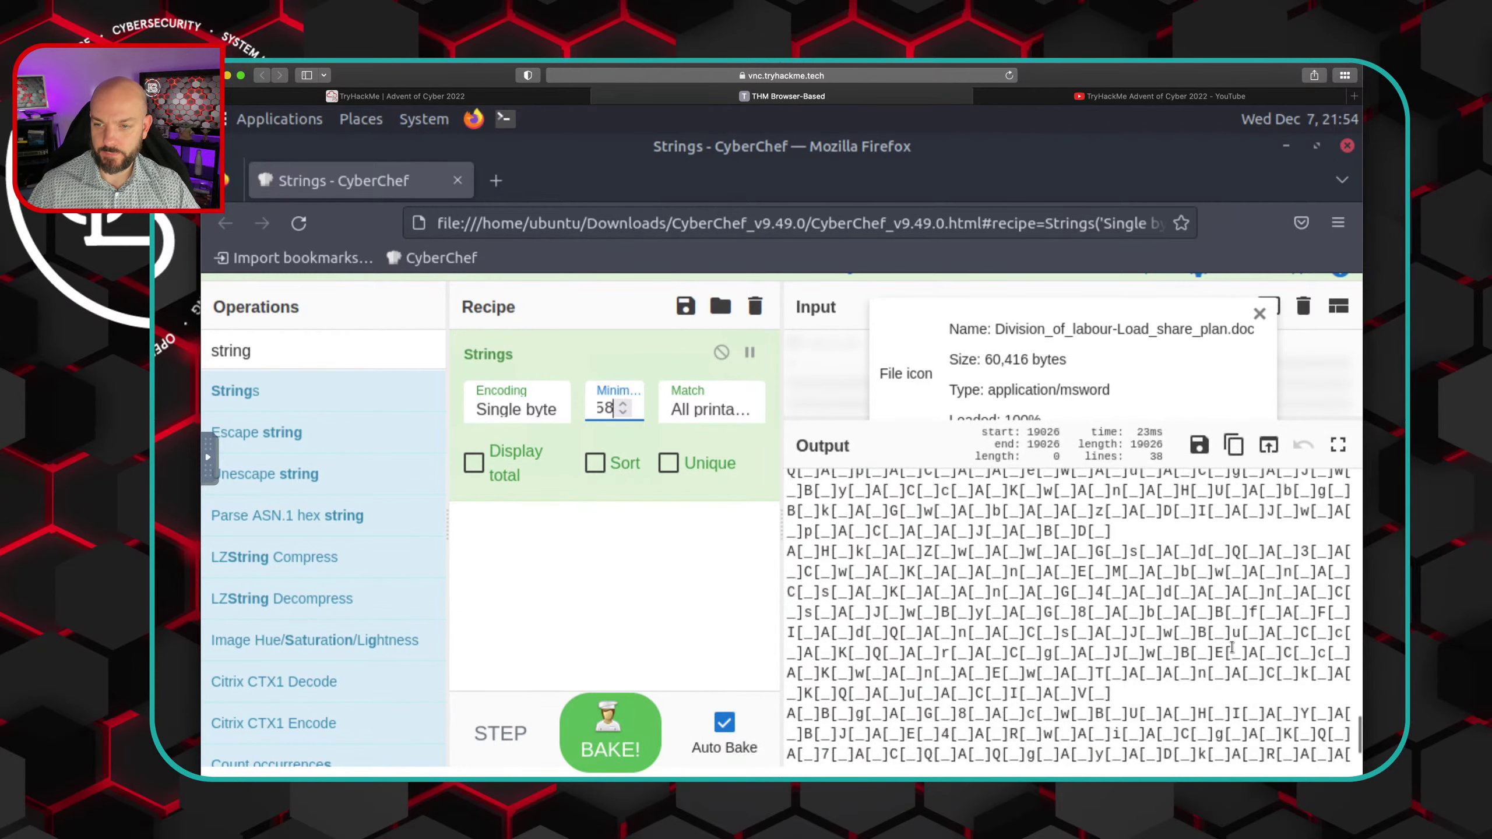
pyautogui.scroll(6, 1049, 602)
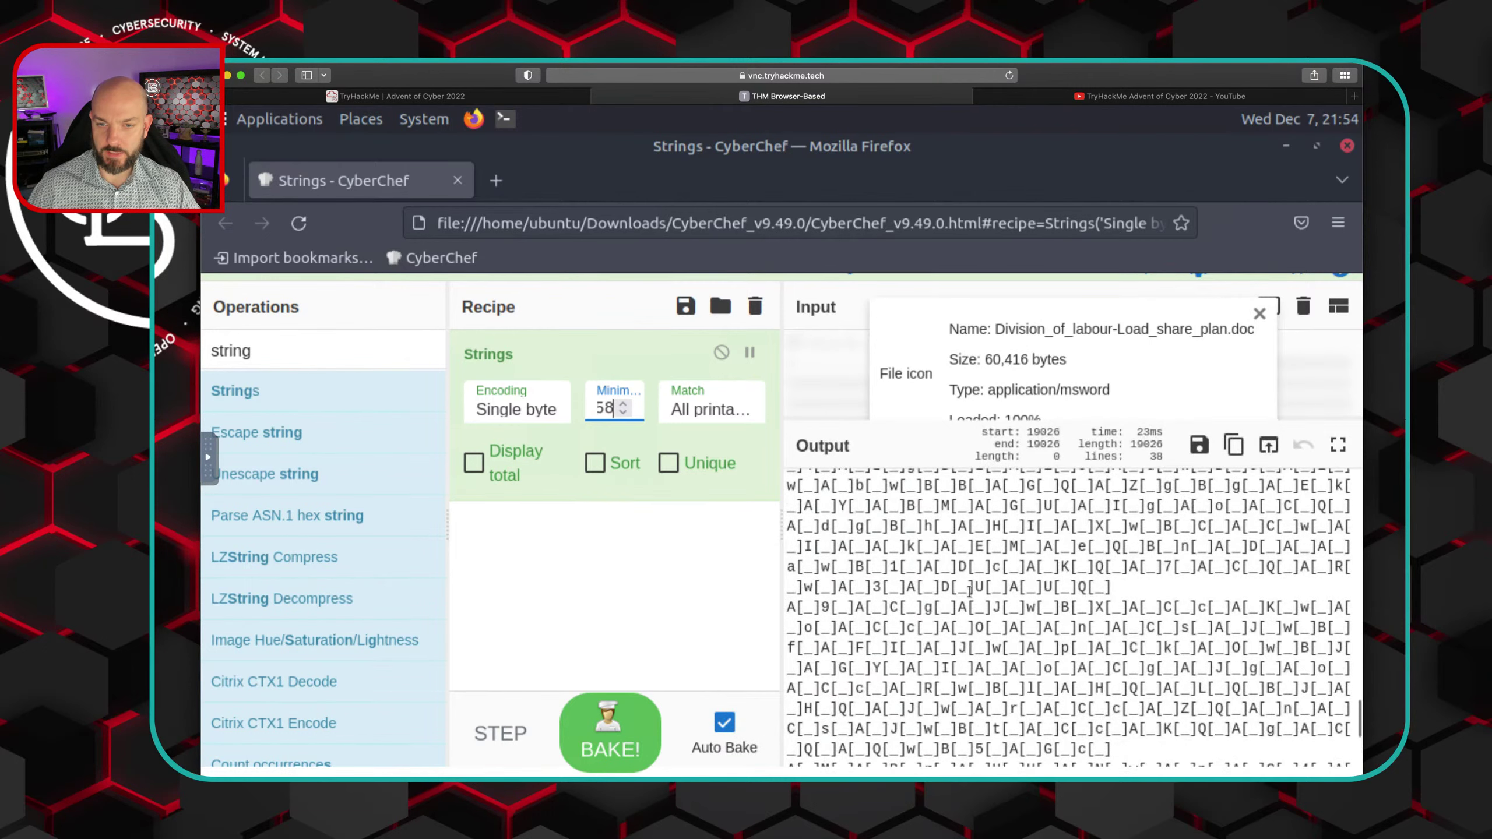
# Review the obfuscated strings from the end of the output back to its beginning, looking at the repeated [_] characters
pyautogui.scroll(2, 936, 590)
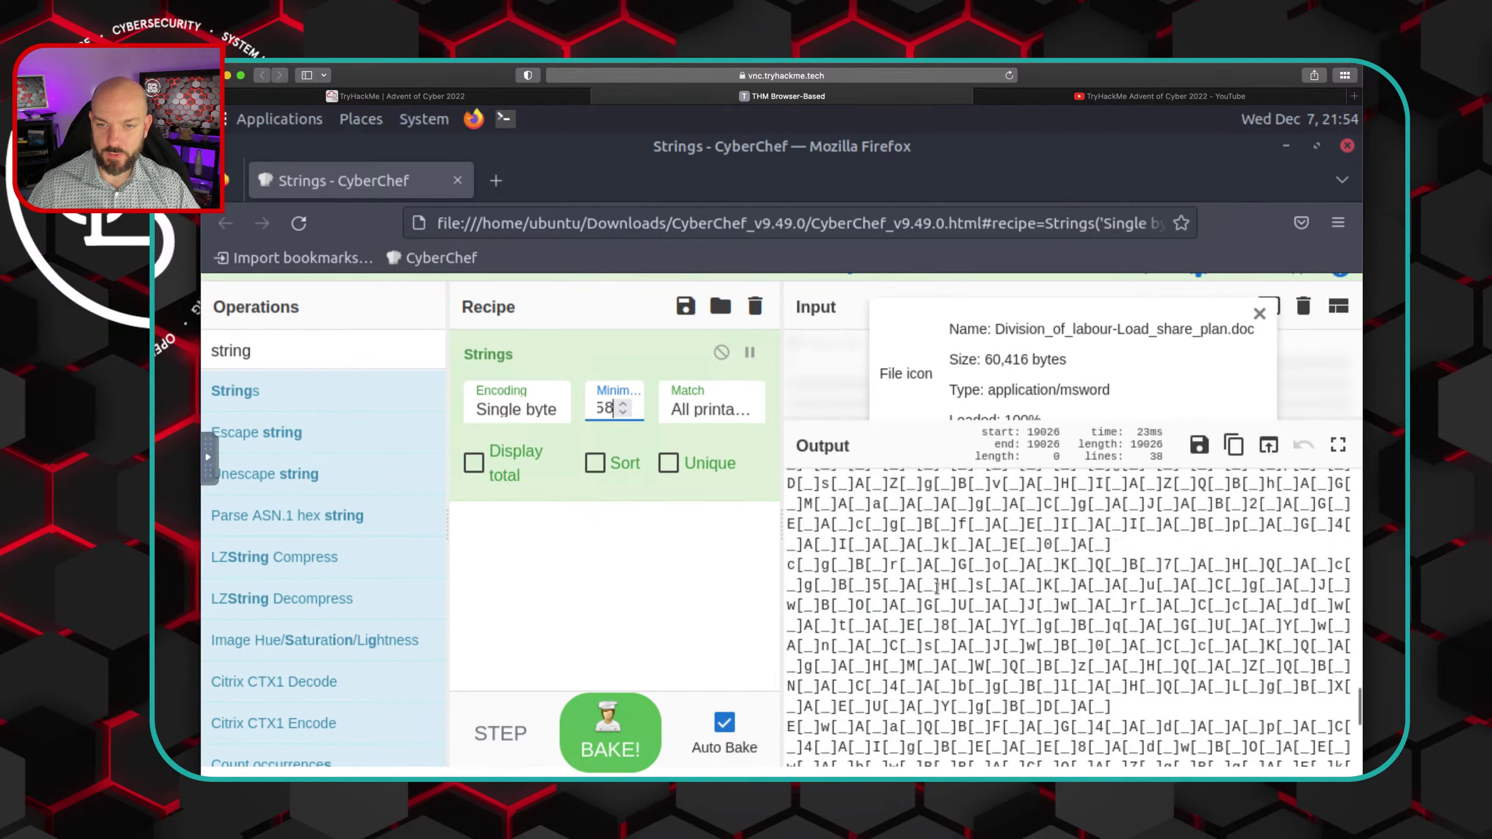
pyautogui.scroll(4, 952, 581)
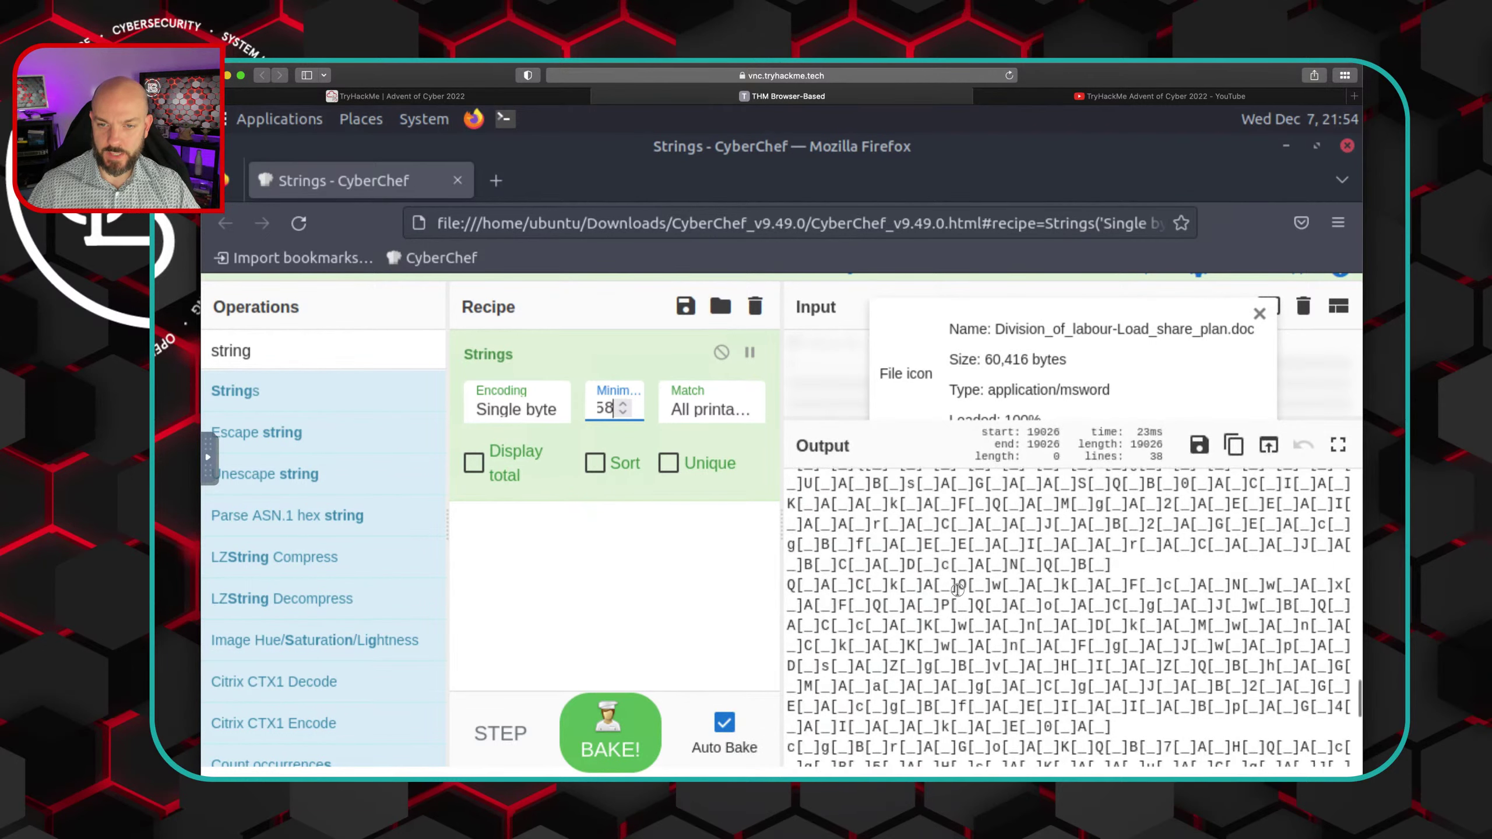
pyautogui.scroll(4, 958, 579)
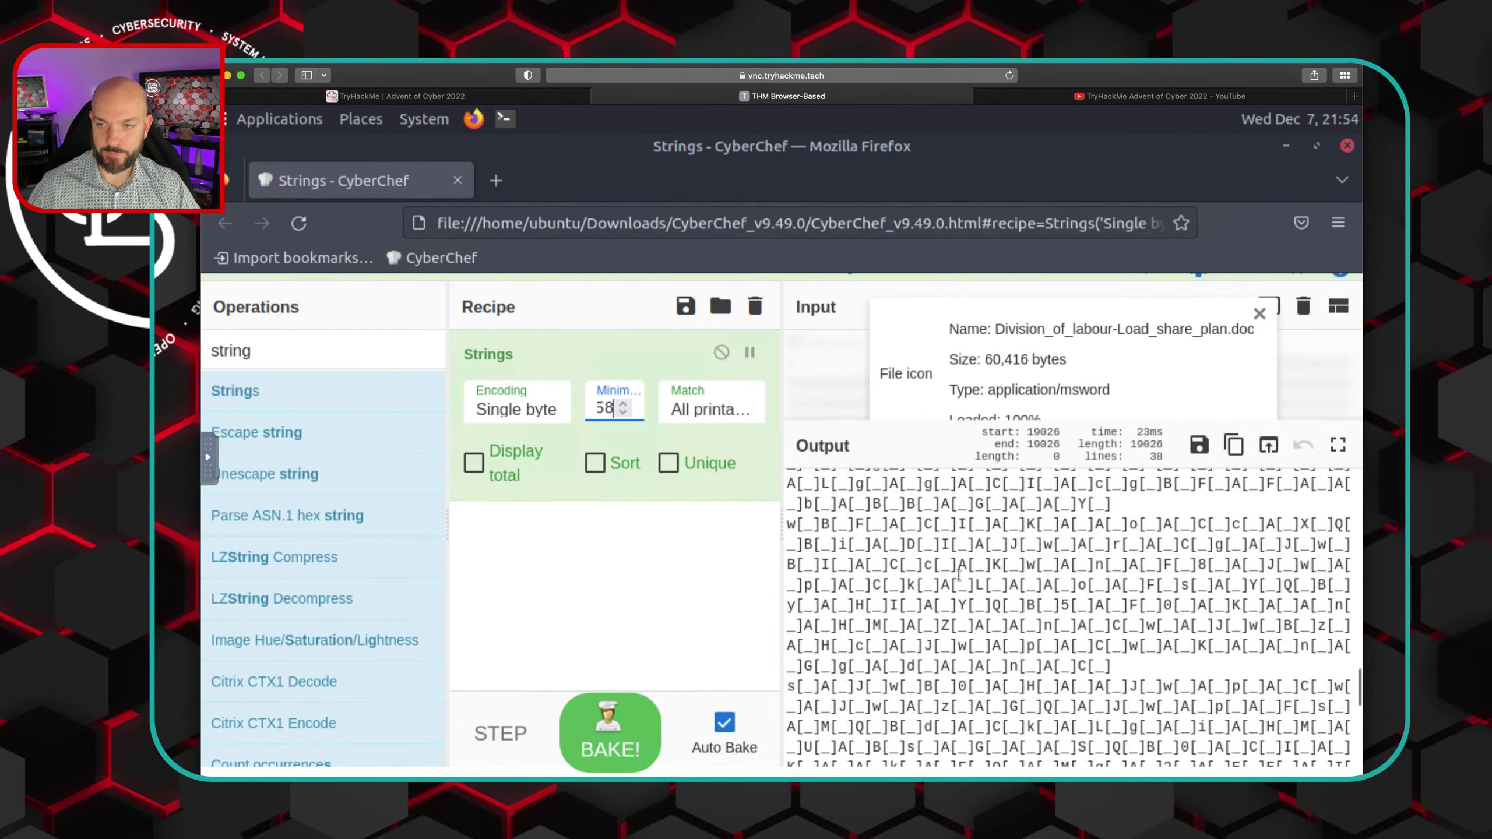
pyautogui.scroll(4, 958, 578)
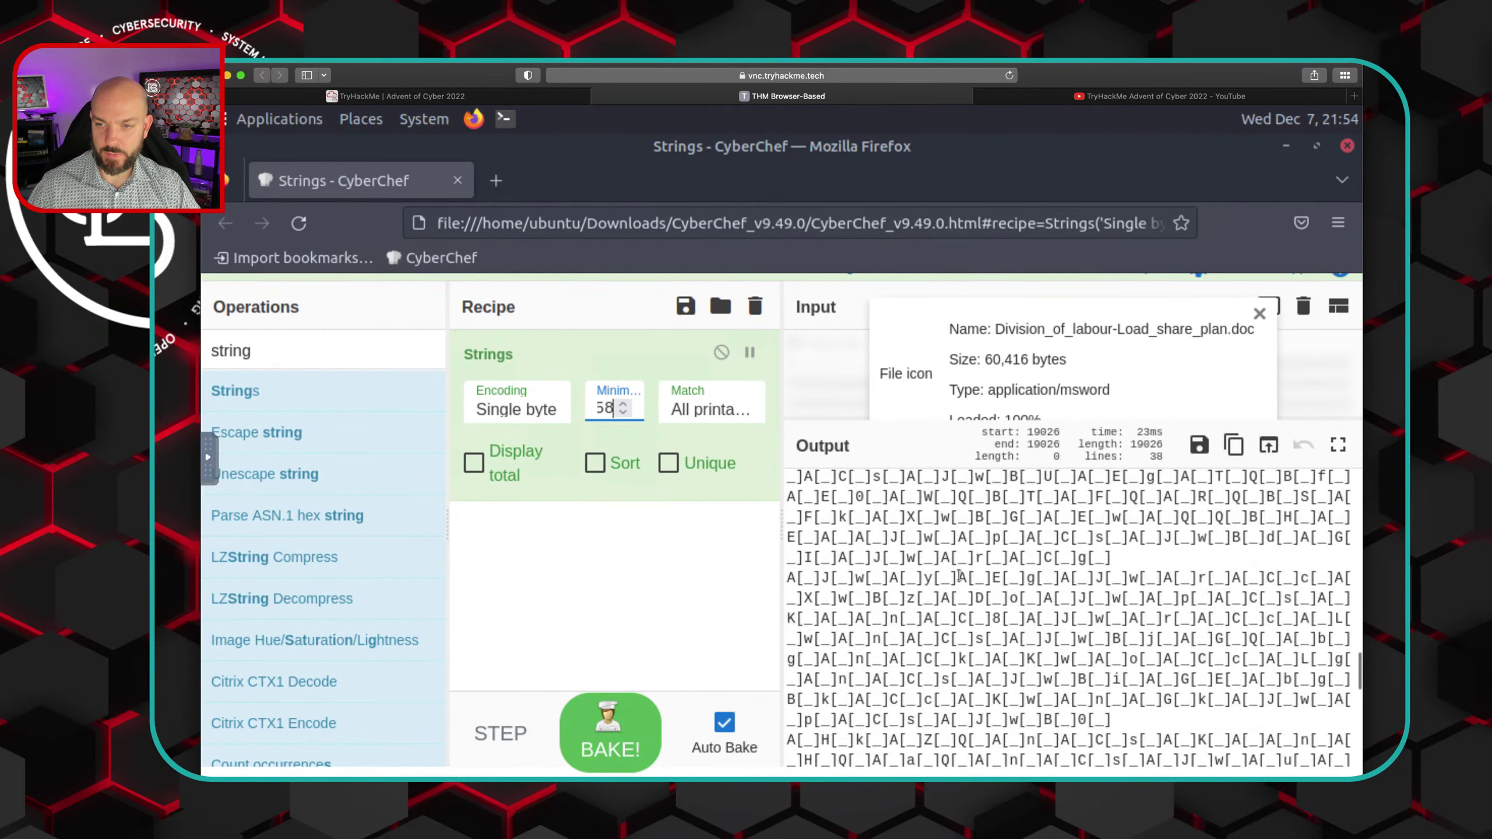
pyautogui.scroll(5, 959, 578)
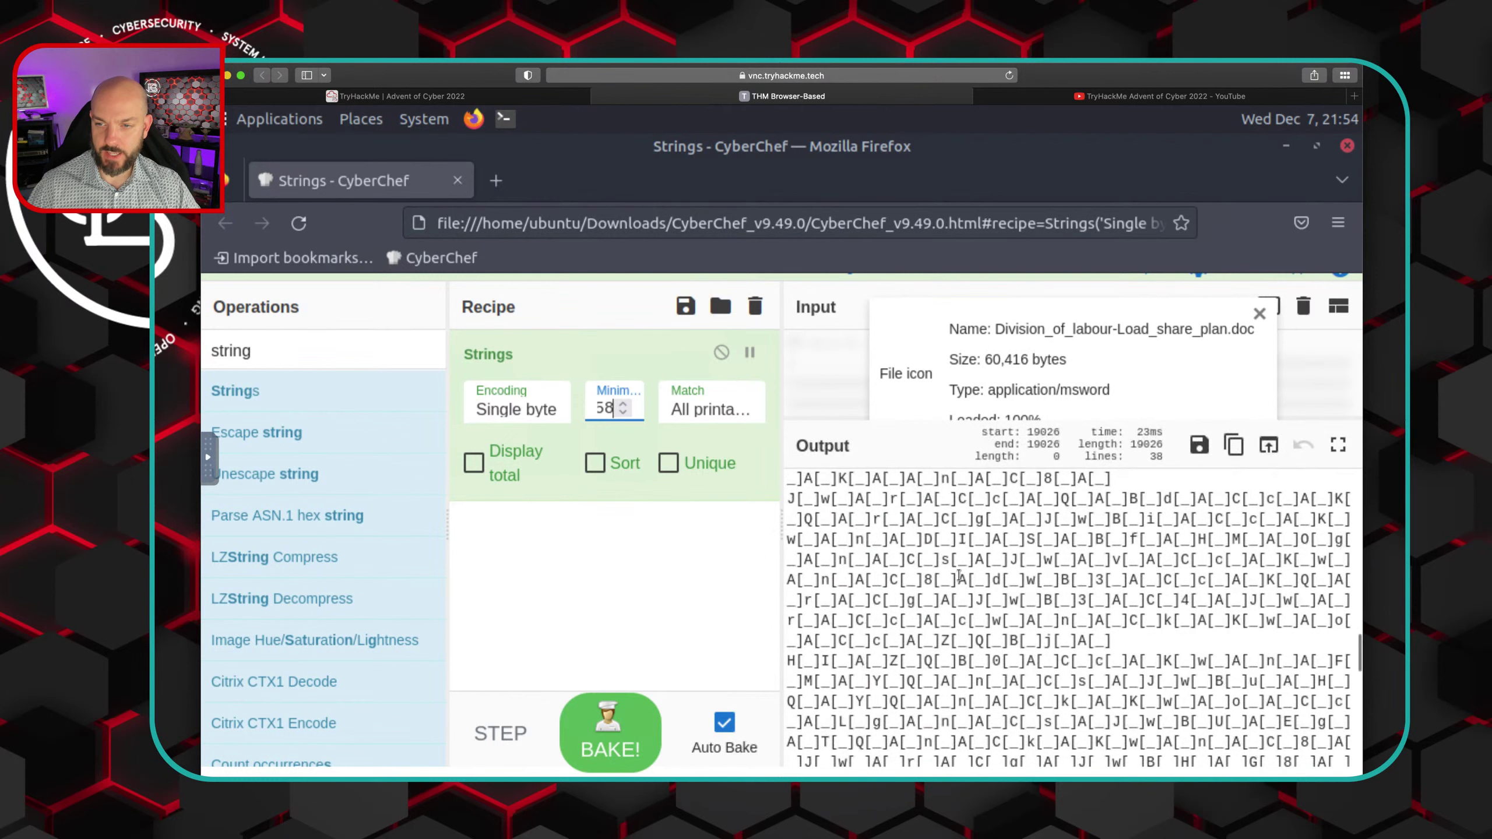
pyautogui.scroll(20, 959, 577)
pyautogui.doubleClick(958, 579)
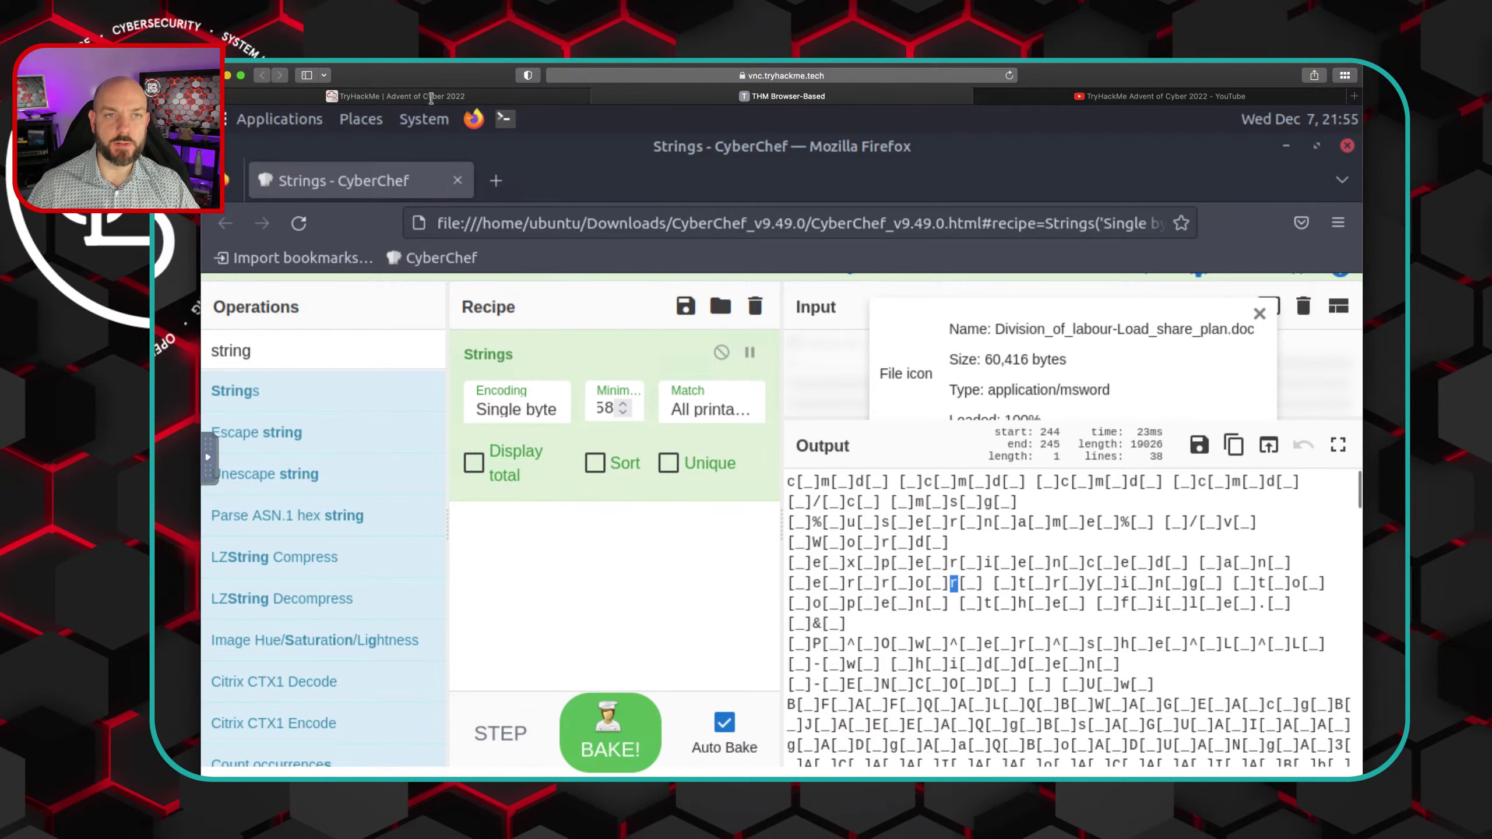
# Switch to the TryHackMe task page, find the Remove Pattern section and copy the regex [\[\]\n_]
pyautogui.click(406, 95)
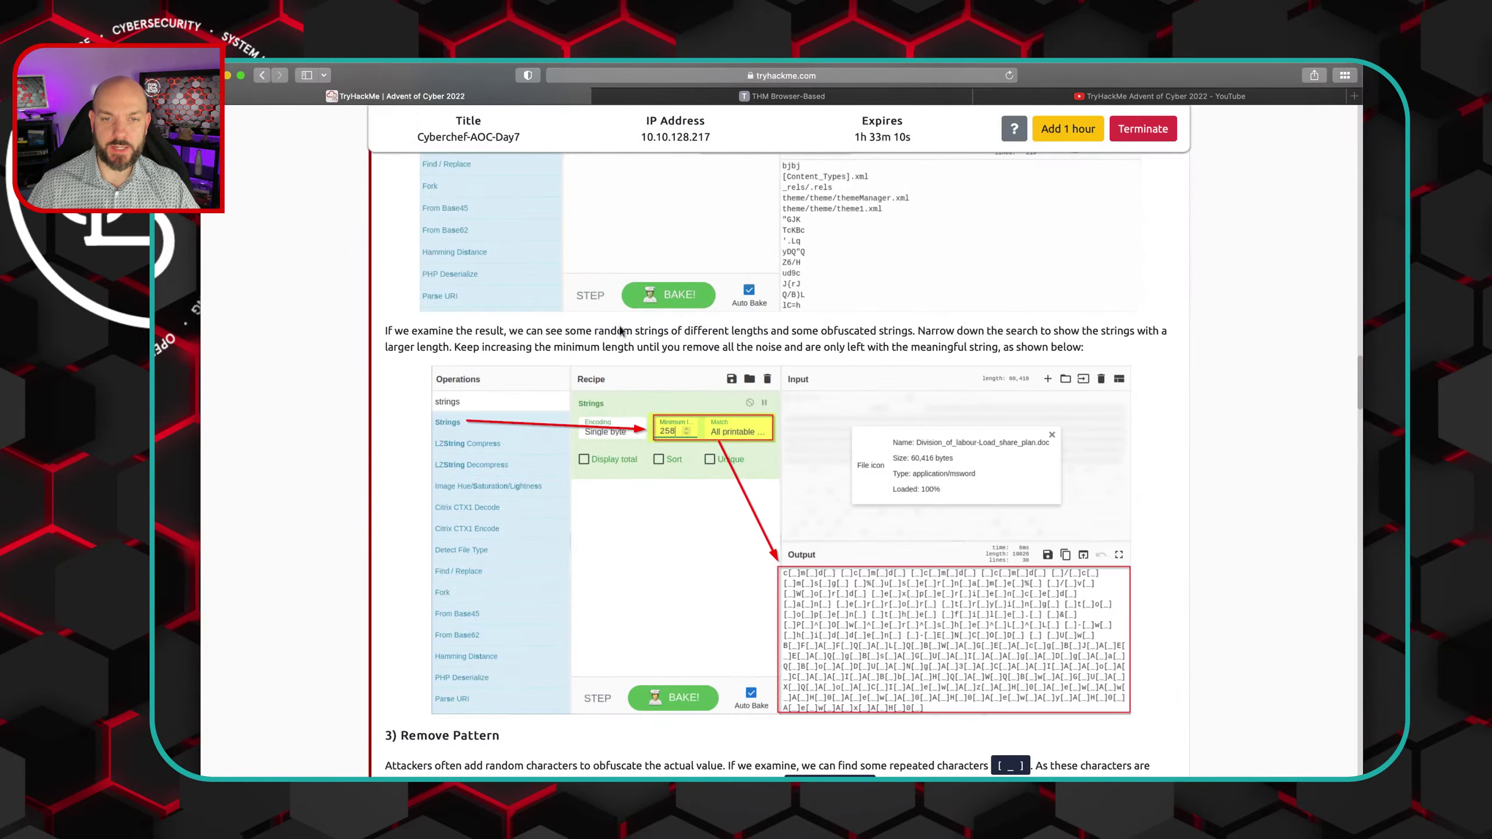
pyautogui.scroll(-10, 692, 529)
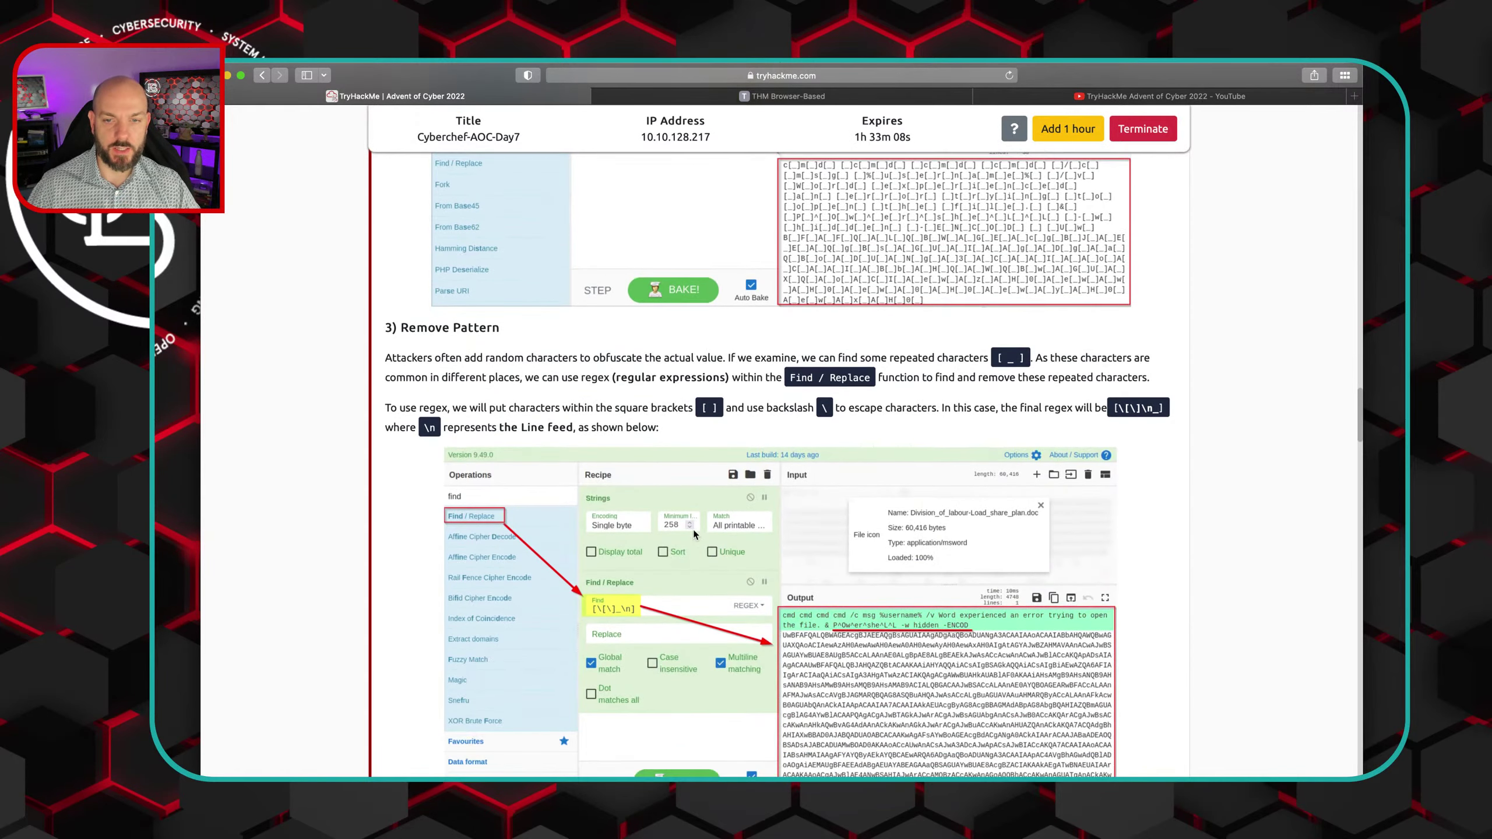
pyautogui.scroll(-1, 692, 529)
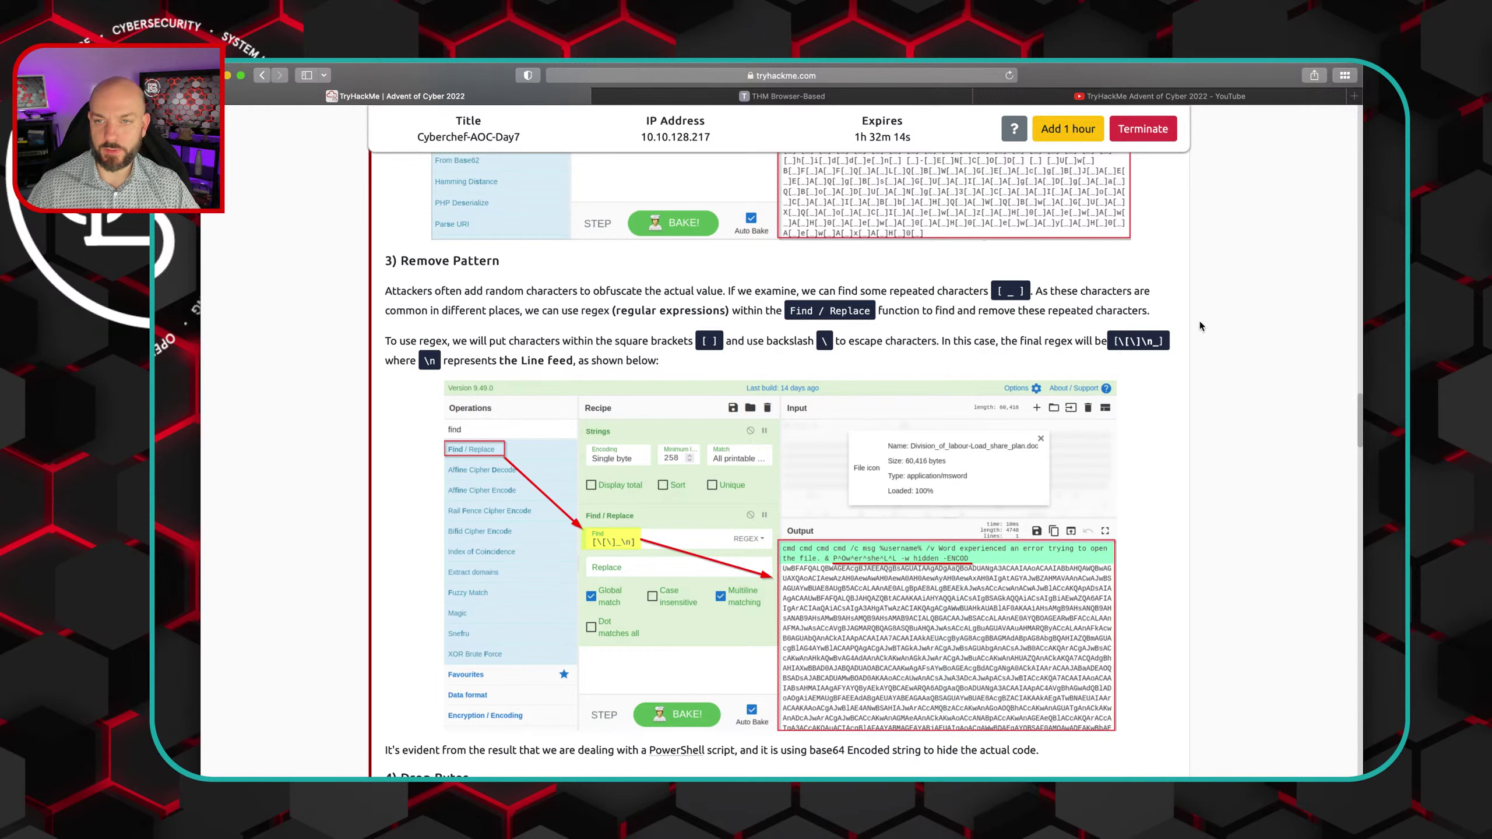
pyautogui.moveTo(1115, 344); pyautogui.dragTo(1166, 341)
pyautogui.rightClick(1149, 342)
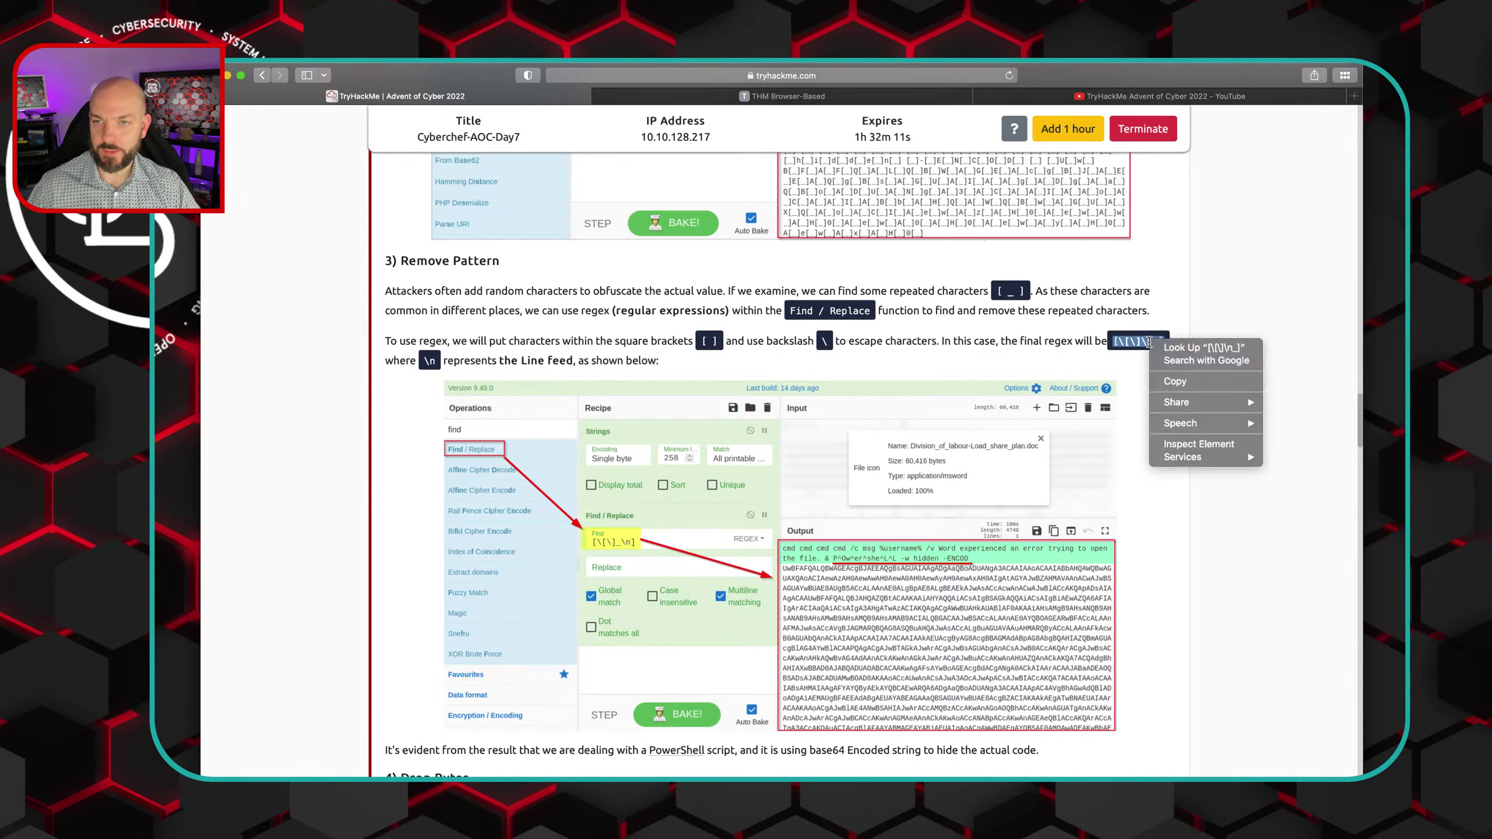
pyautogui.click(1177, 380)
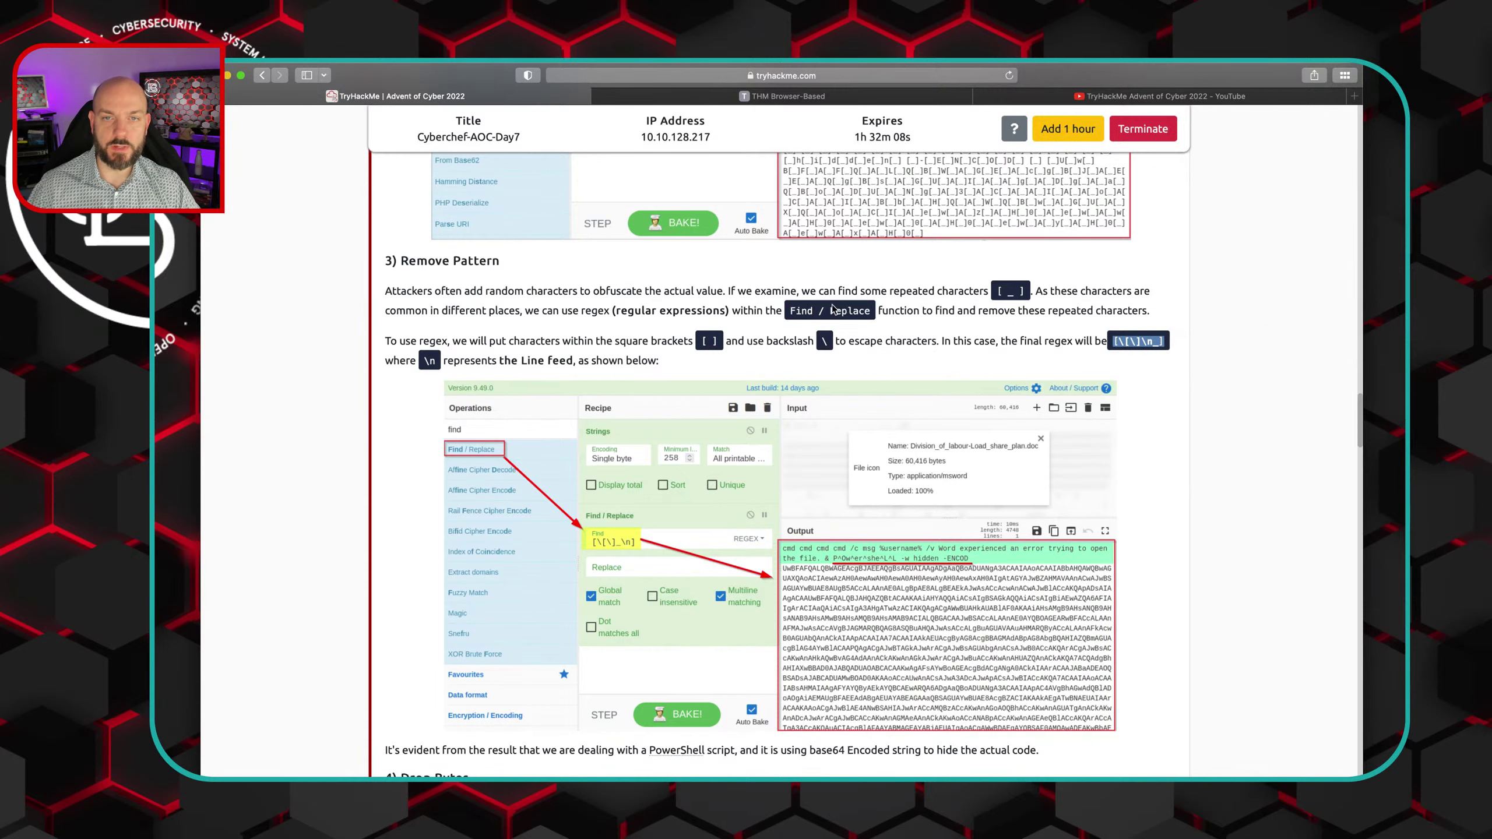
# Return to CyberChef in the virtual machine and add the Find / Replace operation to the recipe after Strings
pyautogui.click(664, 96)
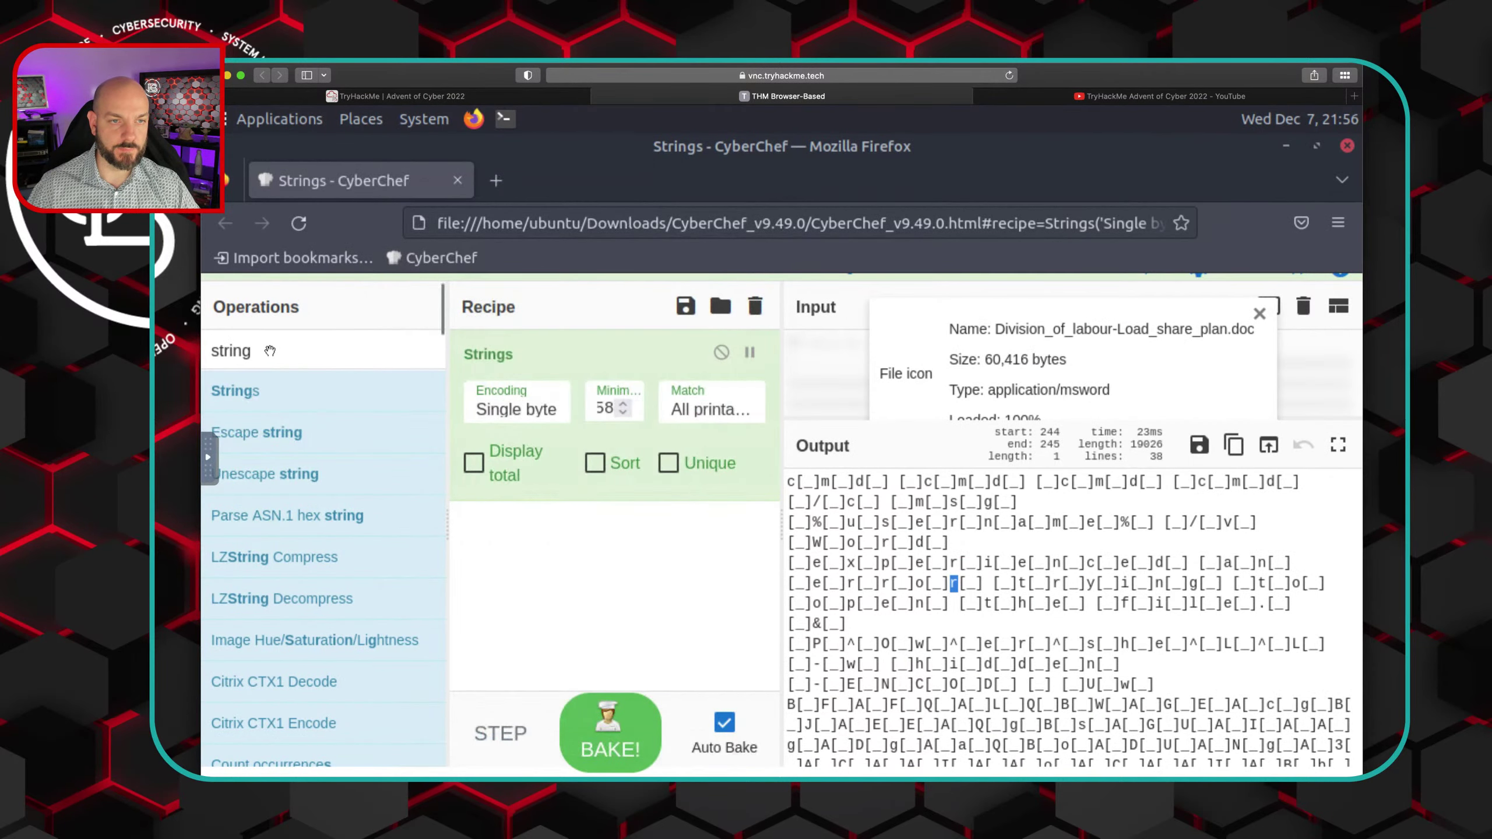
pyautogui.moveTo(259, 351); pyautogui.dragTo(187, 351)
pyautogui.write('f')
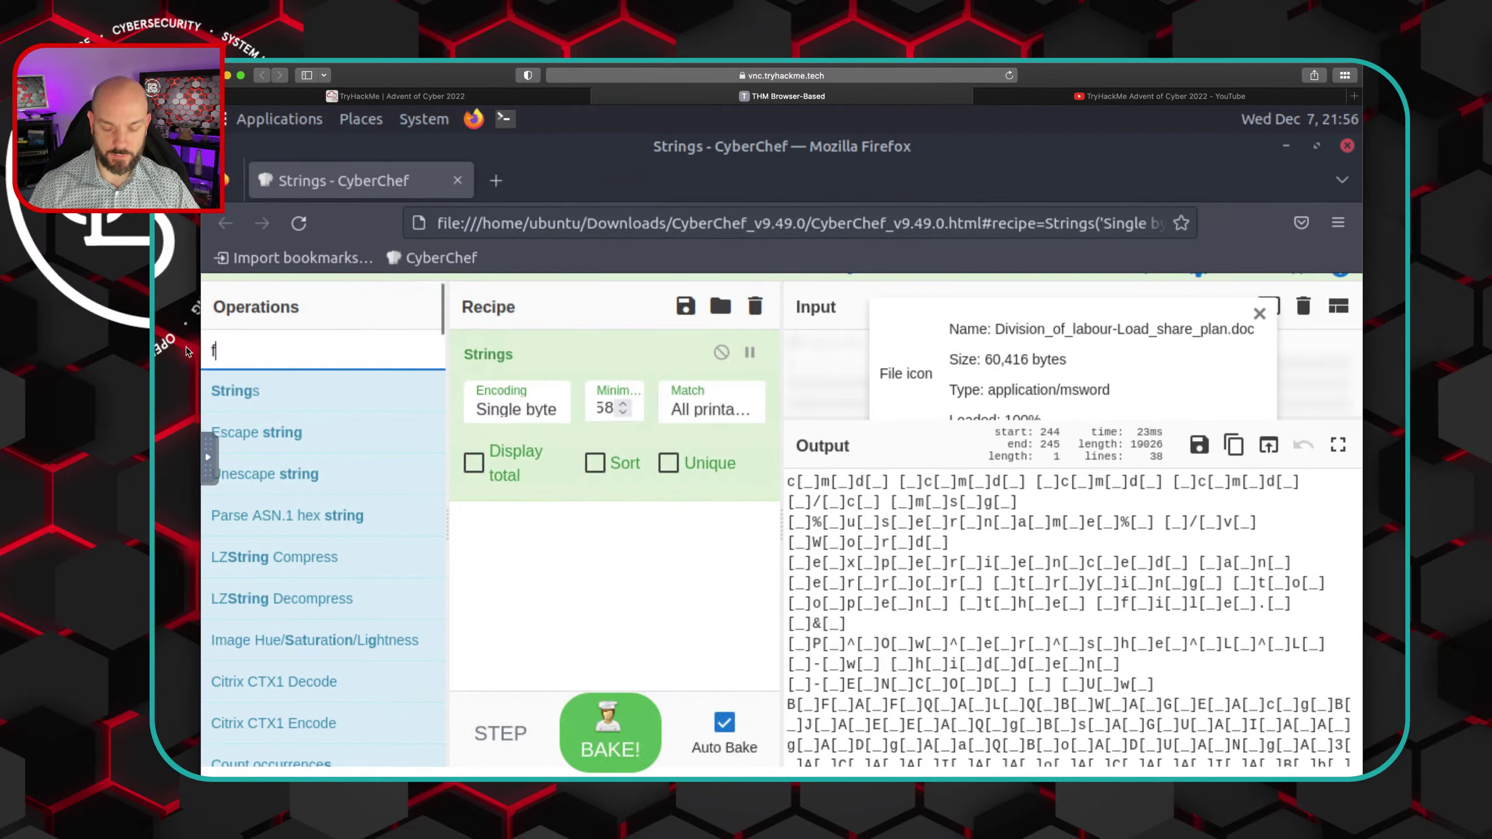
pyautogui.write('ind')
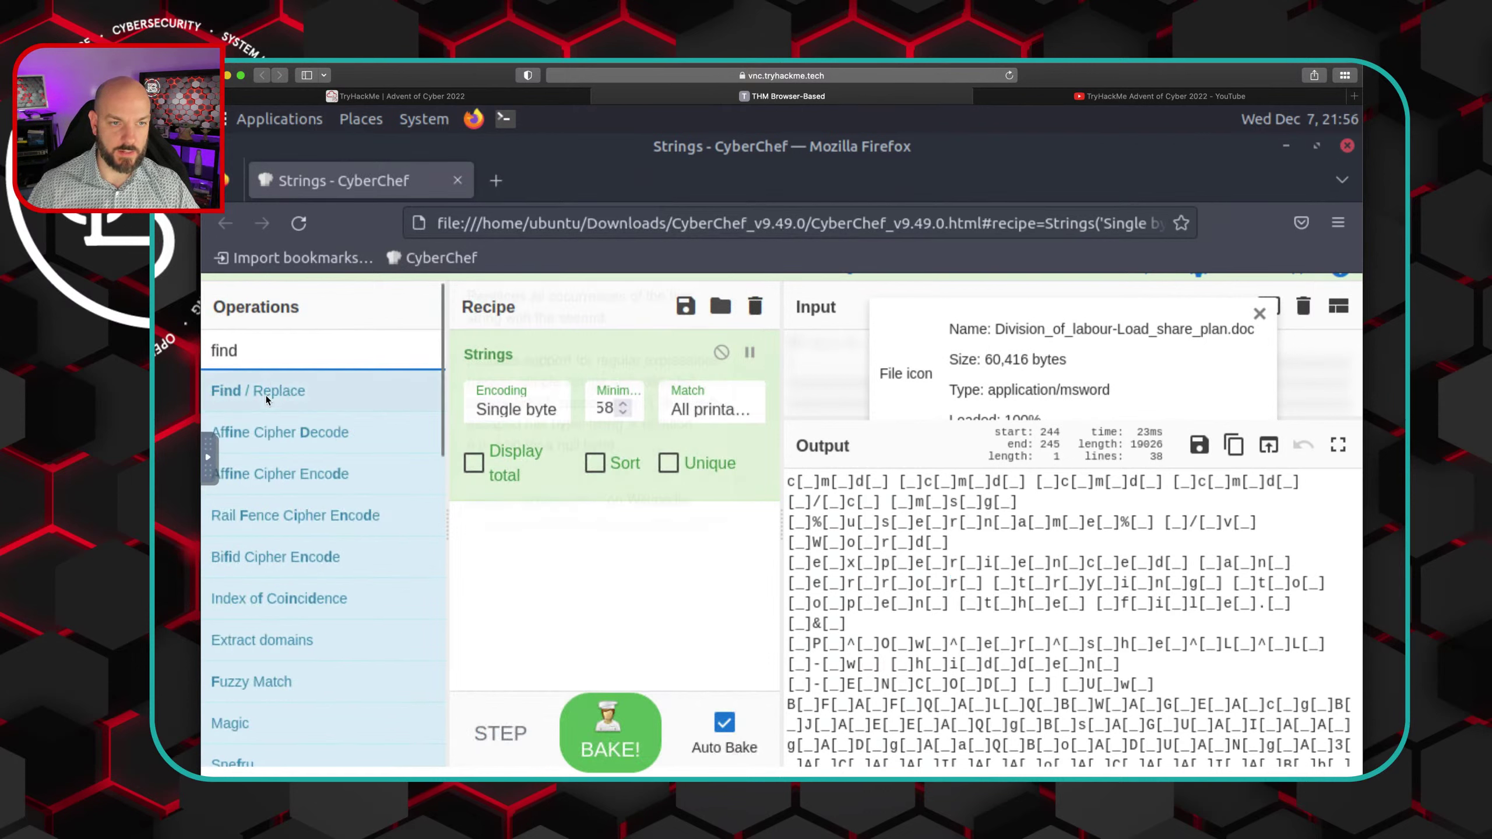
pyautogui.moveTo(276, 391); pyautogui.dragTo(583, 552)
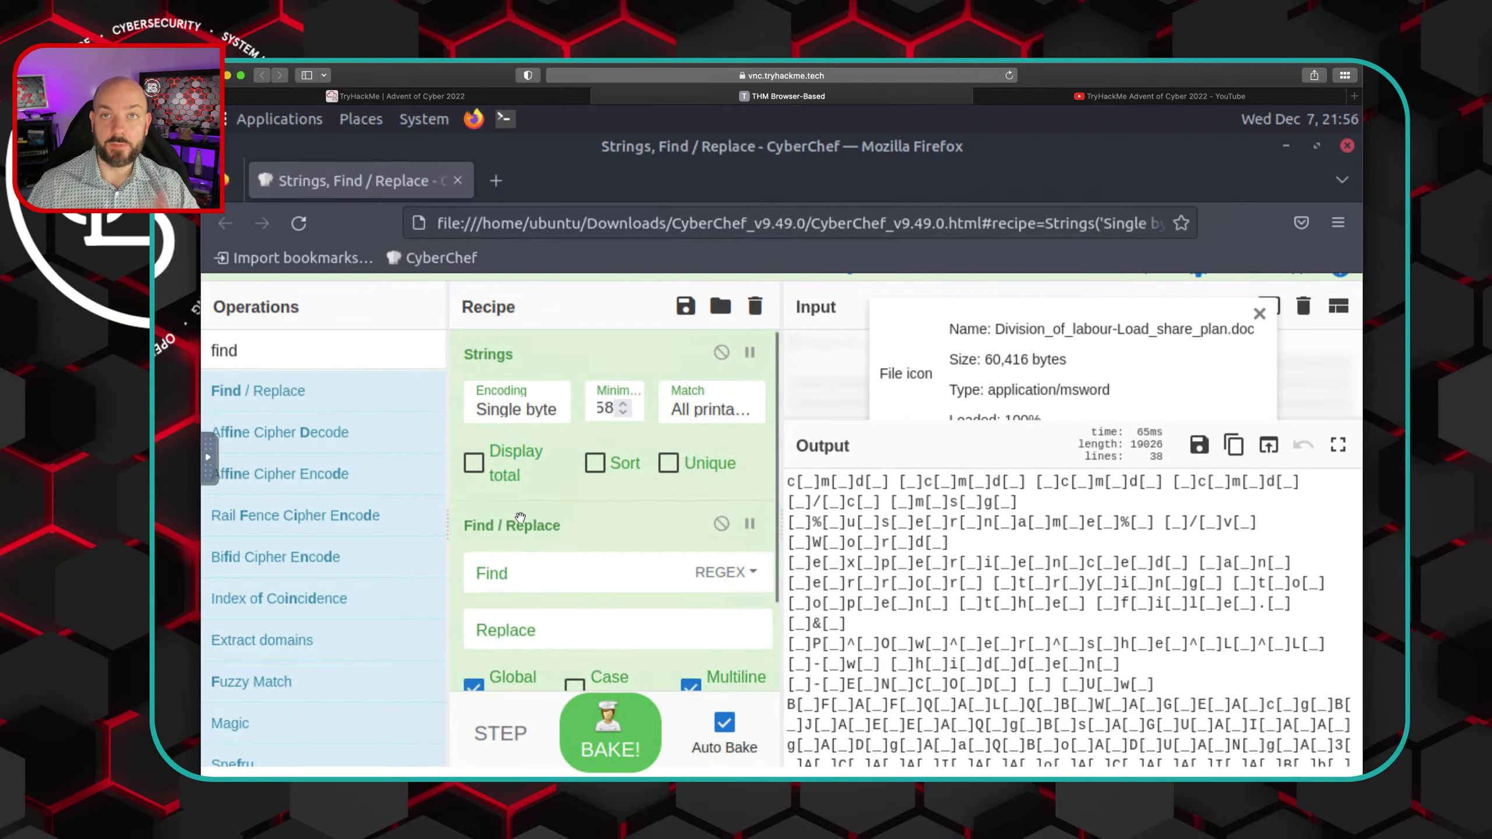
# Replace the virtual machine's shared clipboard text with the regex [\[\]\n_] and copy it there
pyautogui.click(207, 463)
pyautogui.click(229, 479)
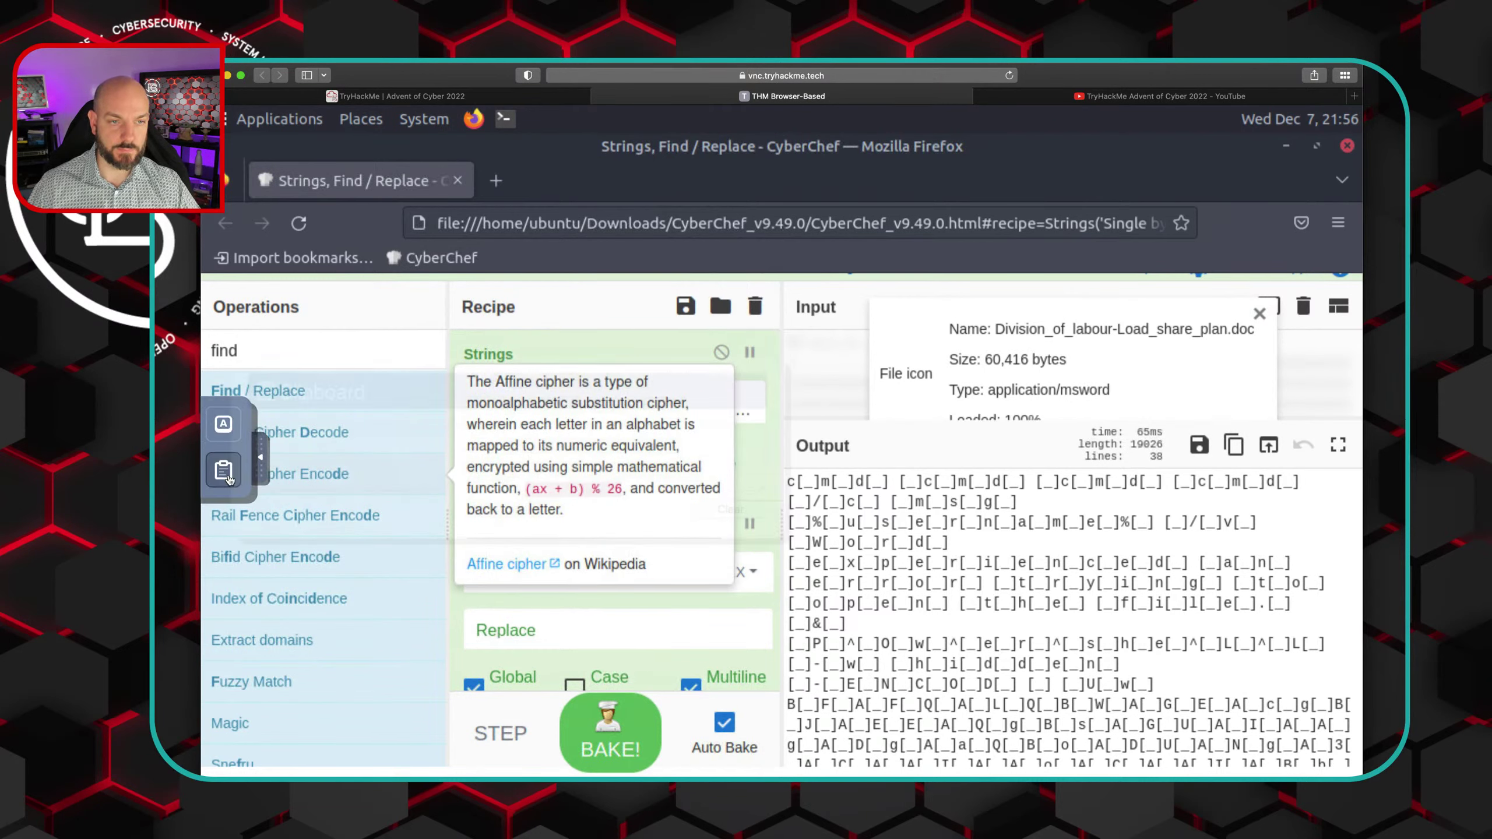
pyautogui.moveTo(360, 438); pyautogui.dragTo(278, 436)
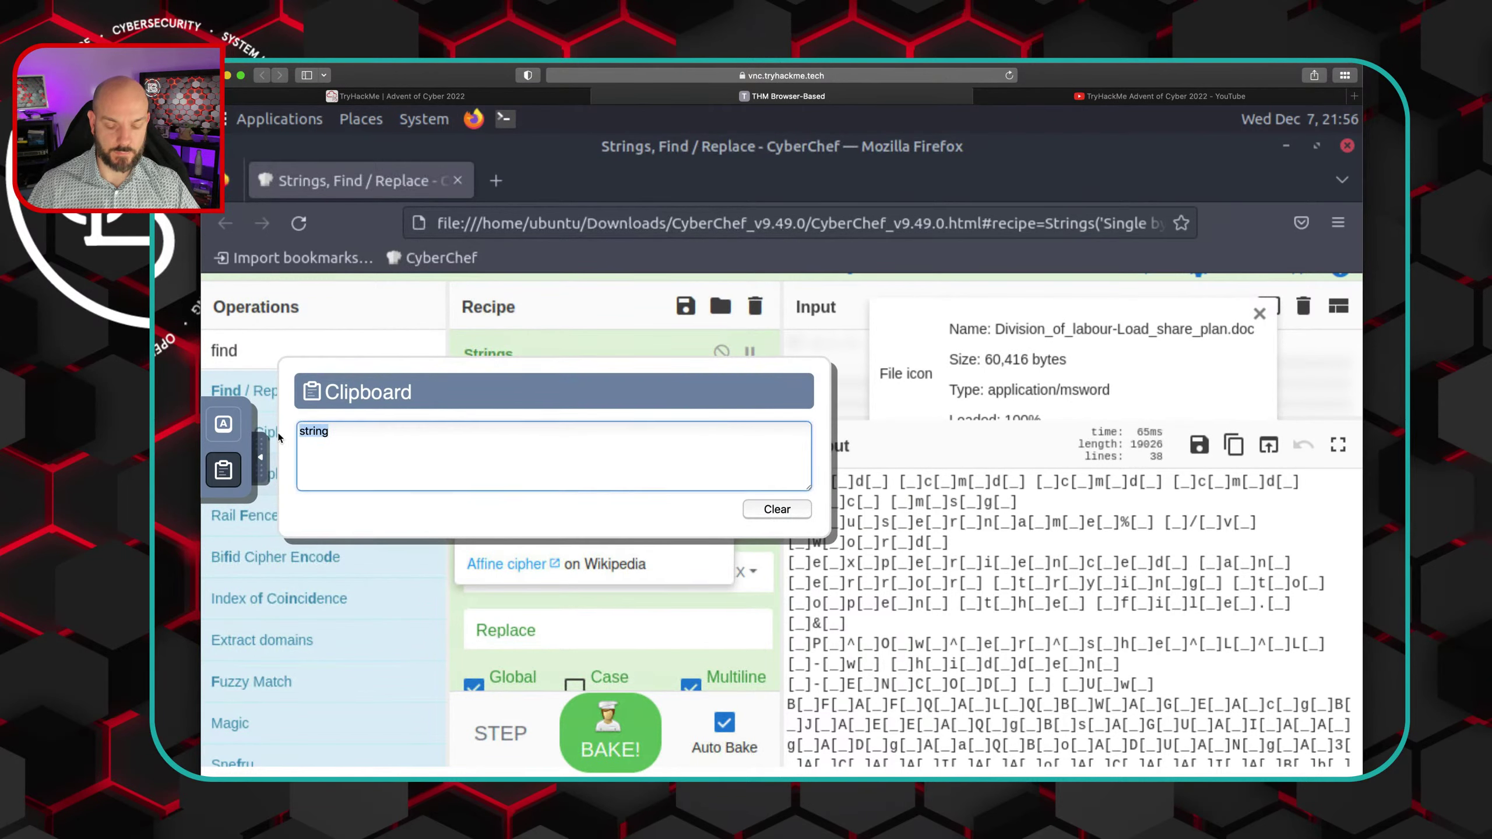
pyautogui.hotkey('ctrl', 'v')
pyautogui.moveTo(399, 436); pyautogui.dragTo(292, 434)
pyautogui.rightClick(310, 432)
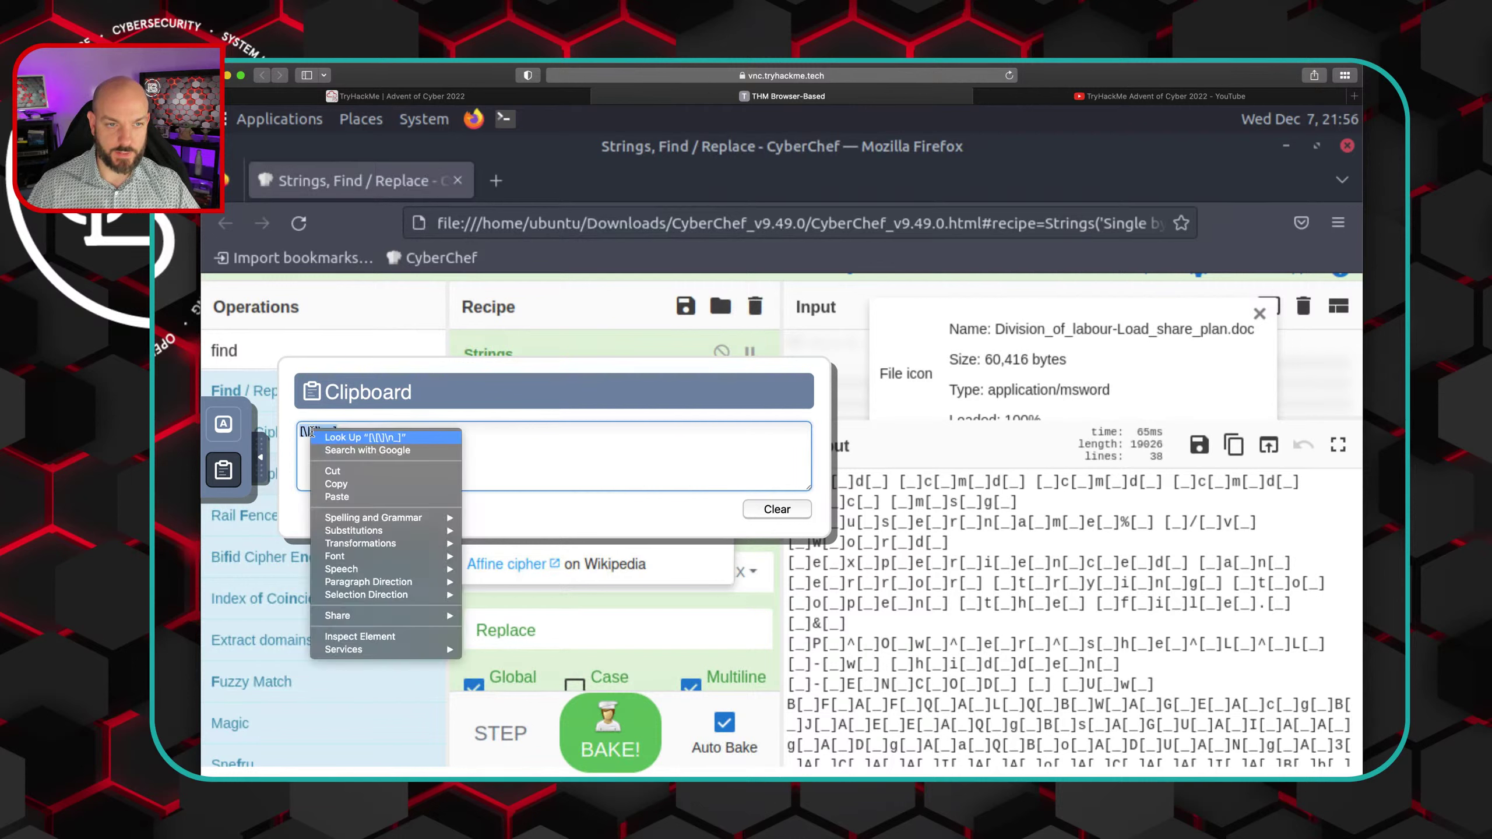
pyautogui.click(349, 488)
pyautogui.click(262, 460)
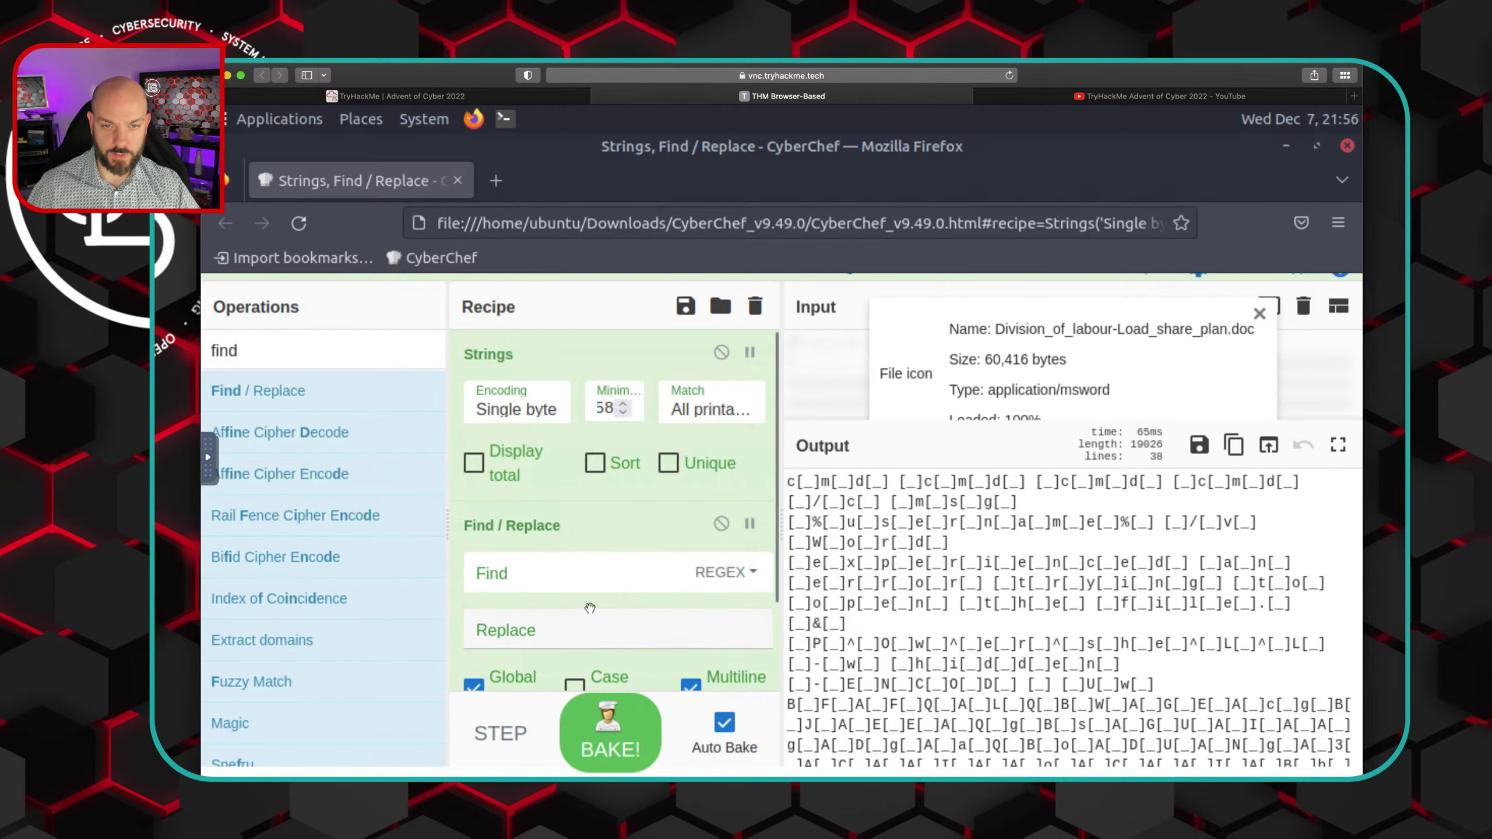
# Set the Find pattern of Find / Replace to [\[\]\n_] and check the cleaned output from start to end
pyautogui.click(530, 574)
pyautogui.rightClick(526, 574)
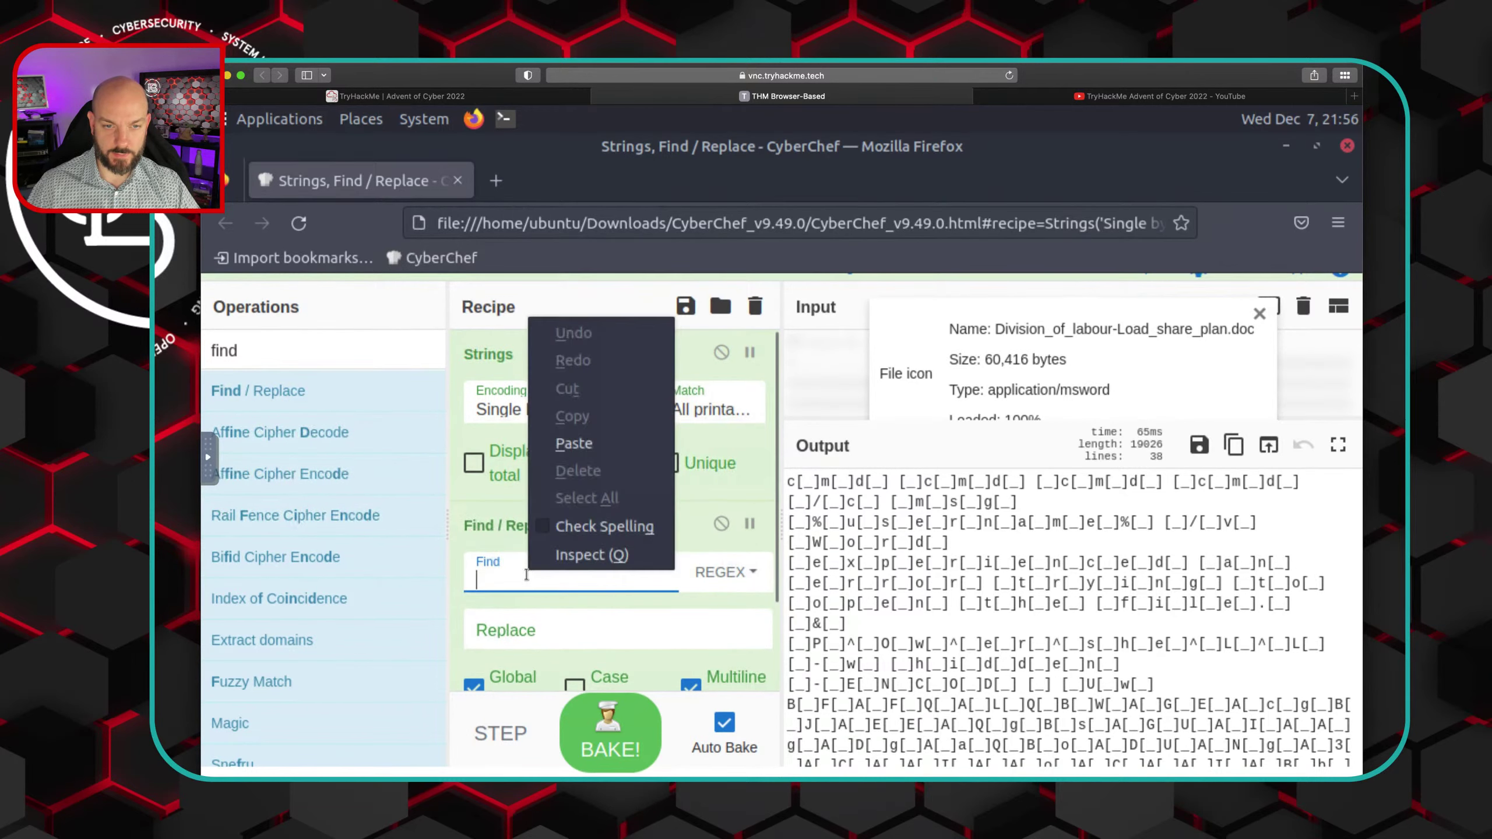
pyautogui.click(569, 443)
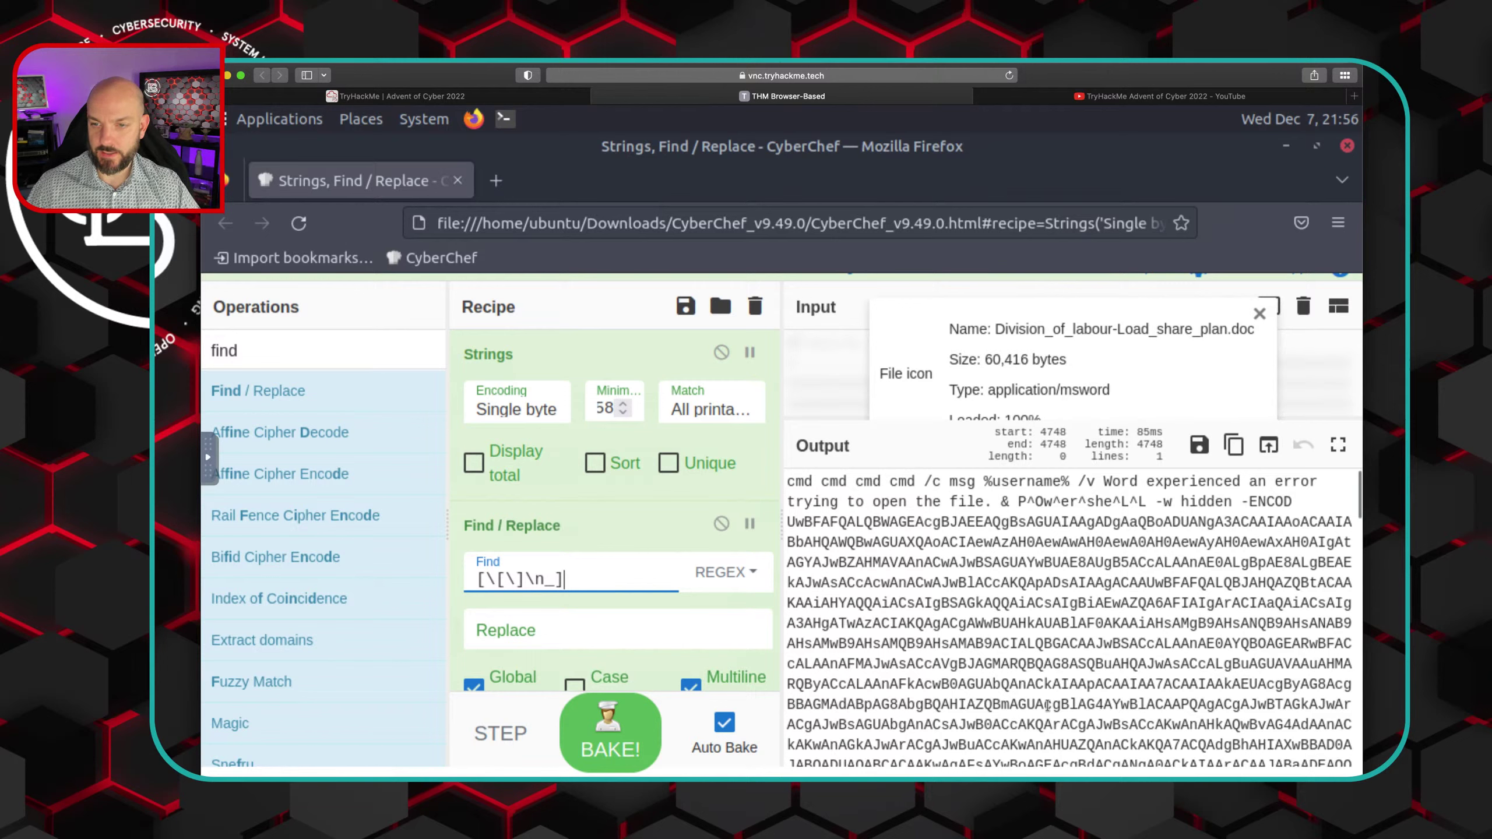
pyautogui.scroll(-10, 1047, 705)
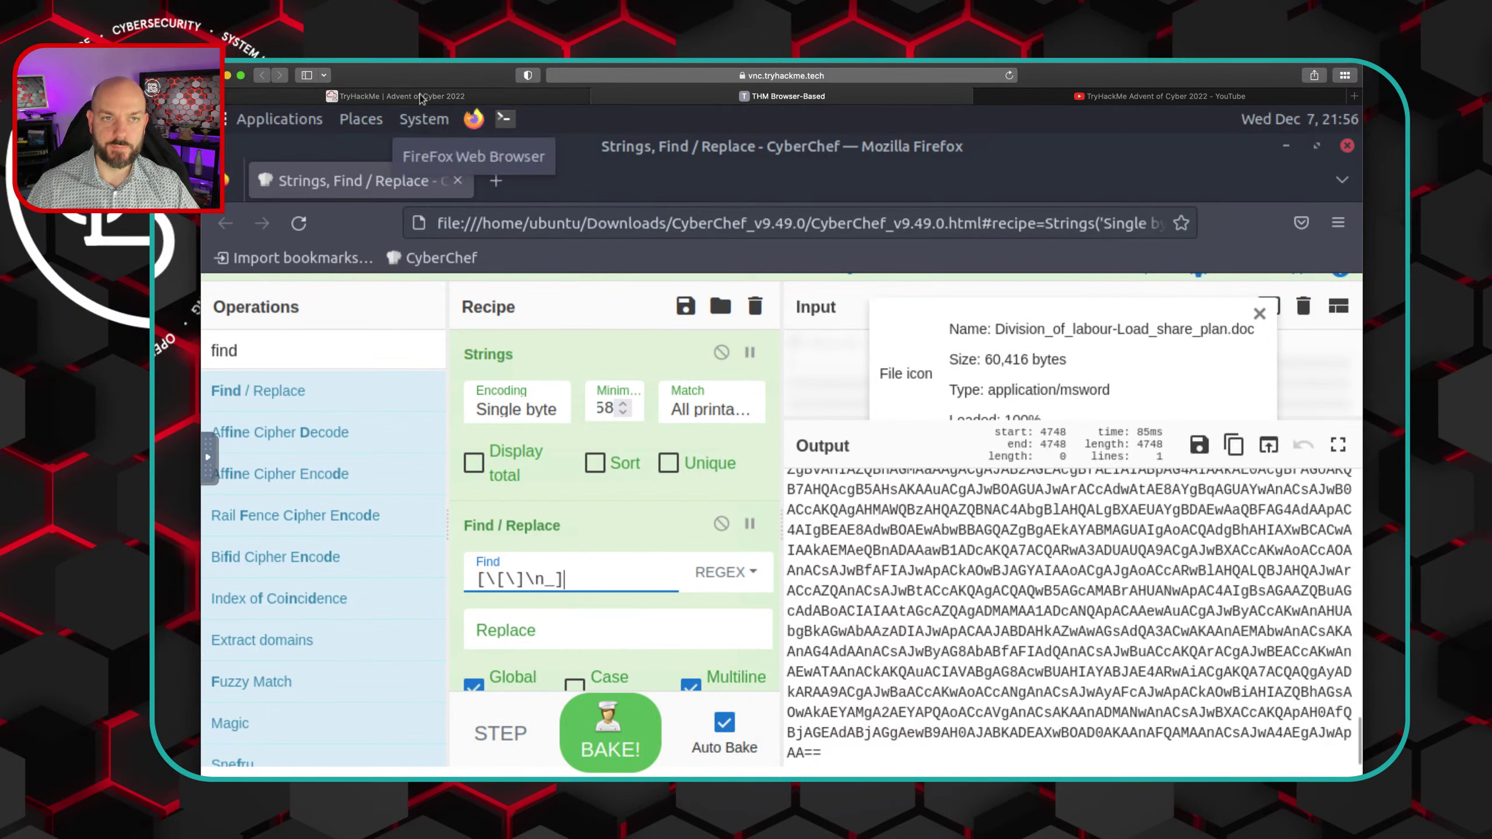
pyautogui.scroll(3, 1021, 628)
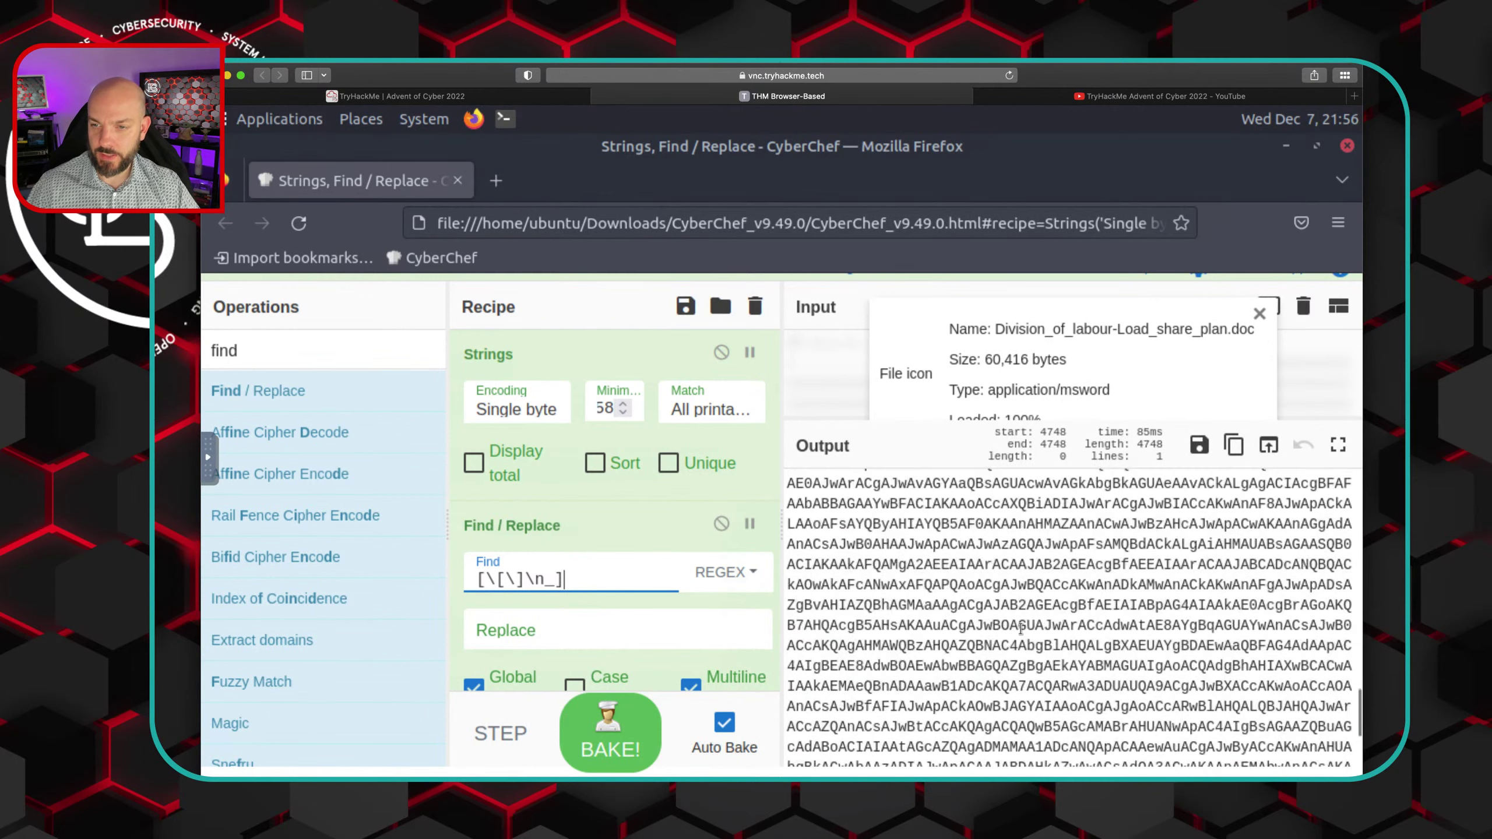
pyautogui.scroll(20, 1021, 628)
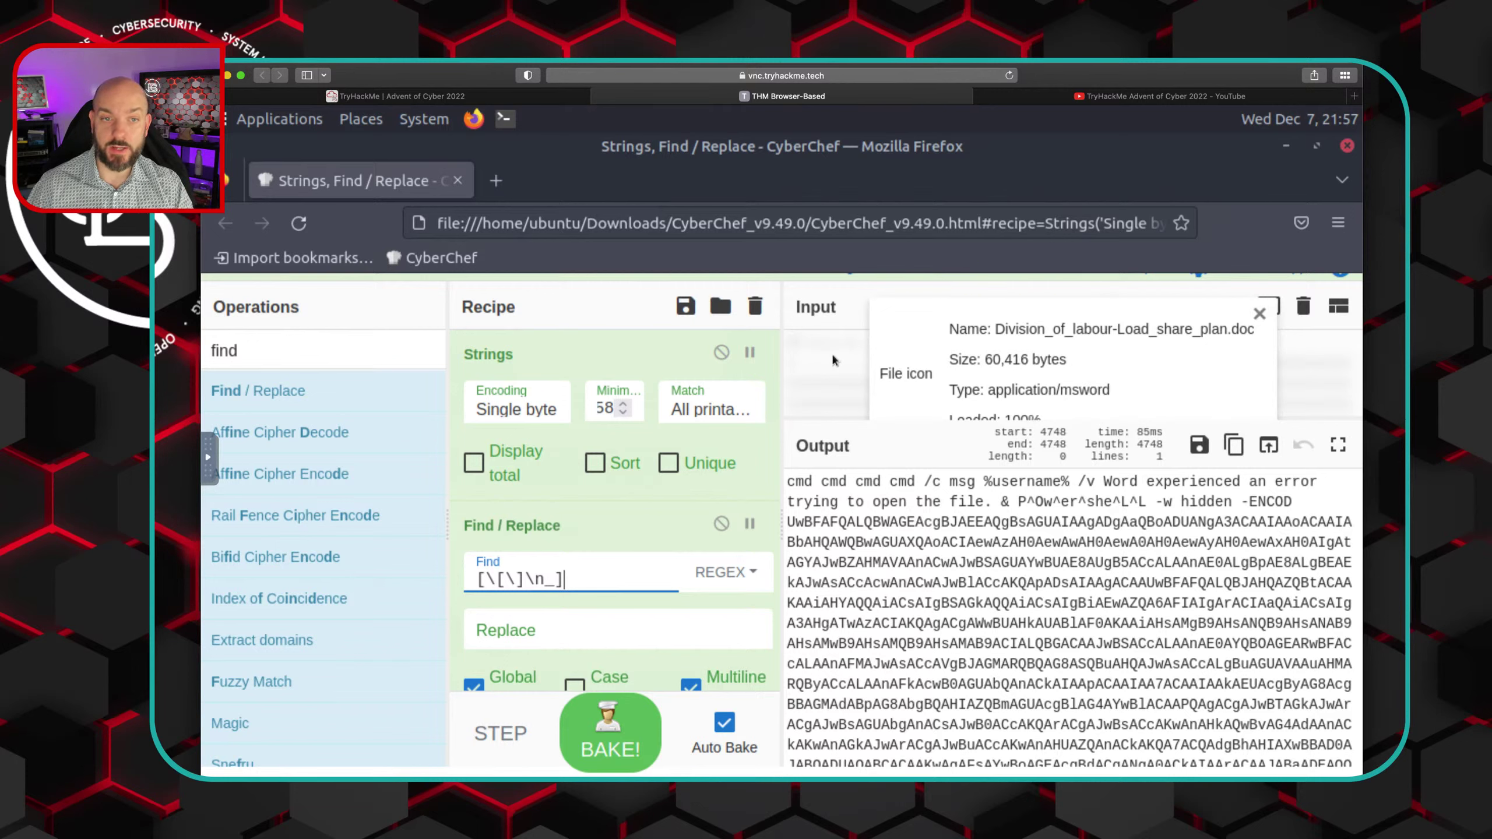
# Switch to the TryHackMe task page and read the Drop Bytes section on removing the extra leading bytes
pyautogui.click(412, 98)
pyautogui.scroll(-5, 657, 516)
pyautogui.scroll(-5, 657, 517)
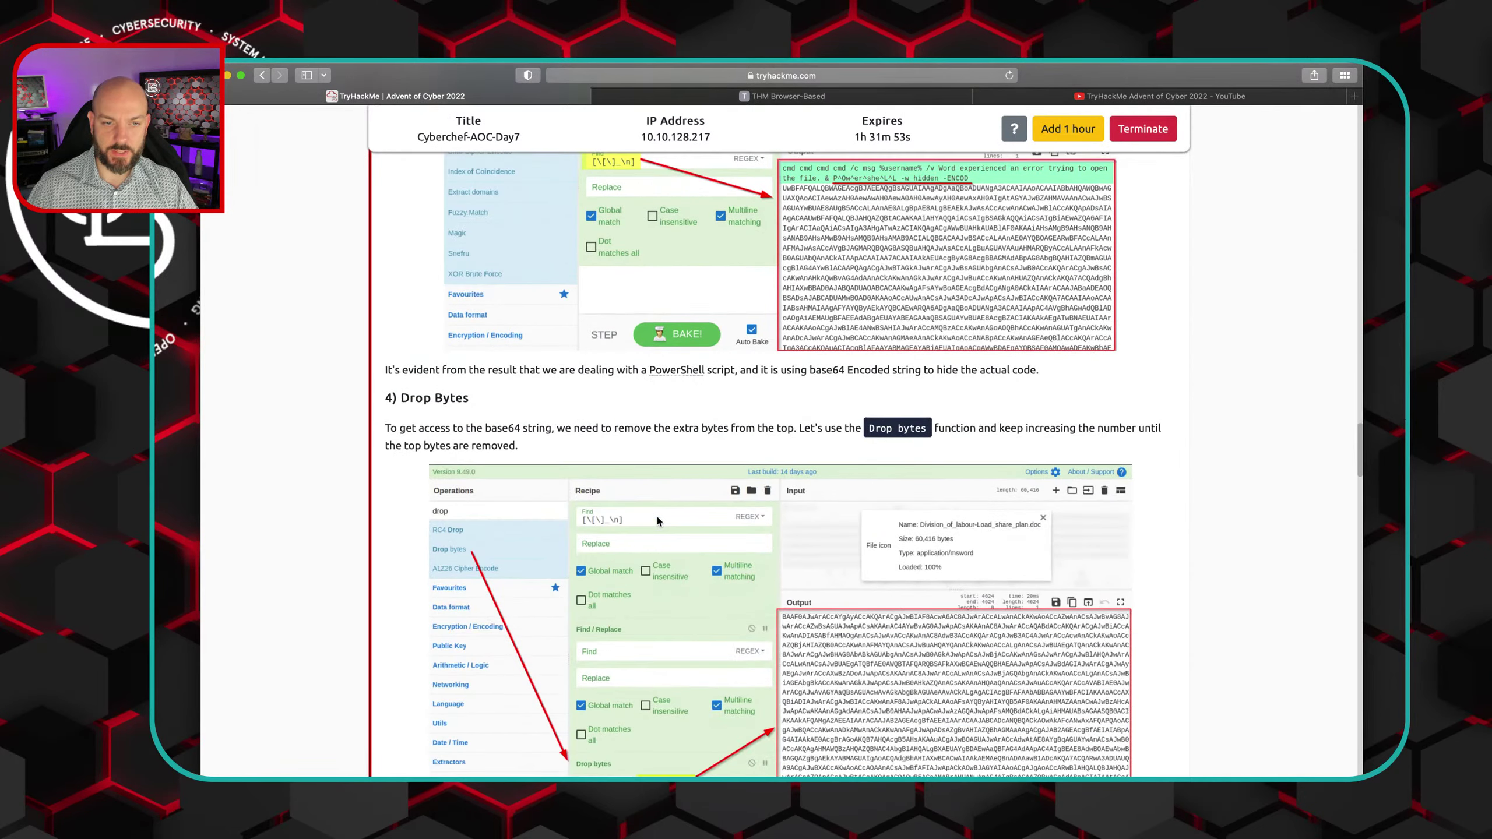
pyautogui.scroll(1, 657, 516)
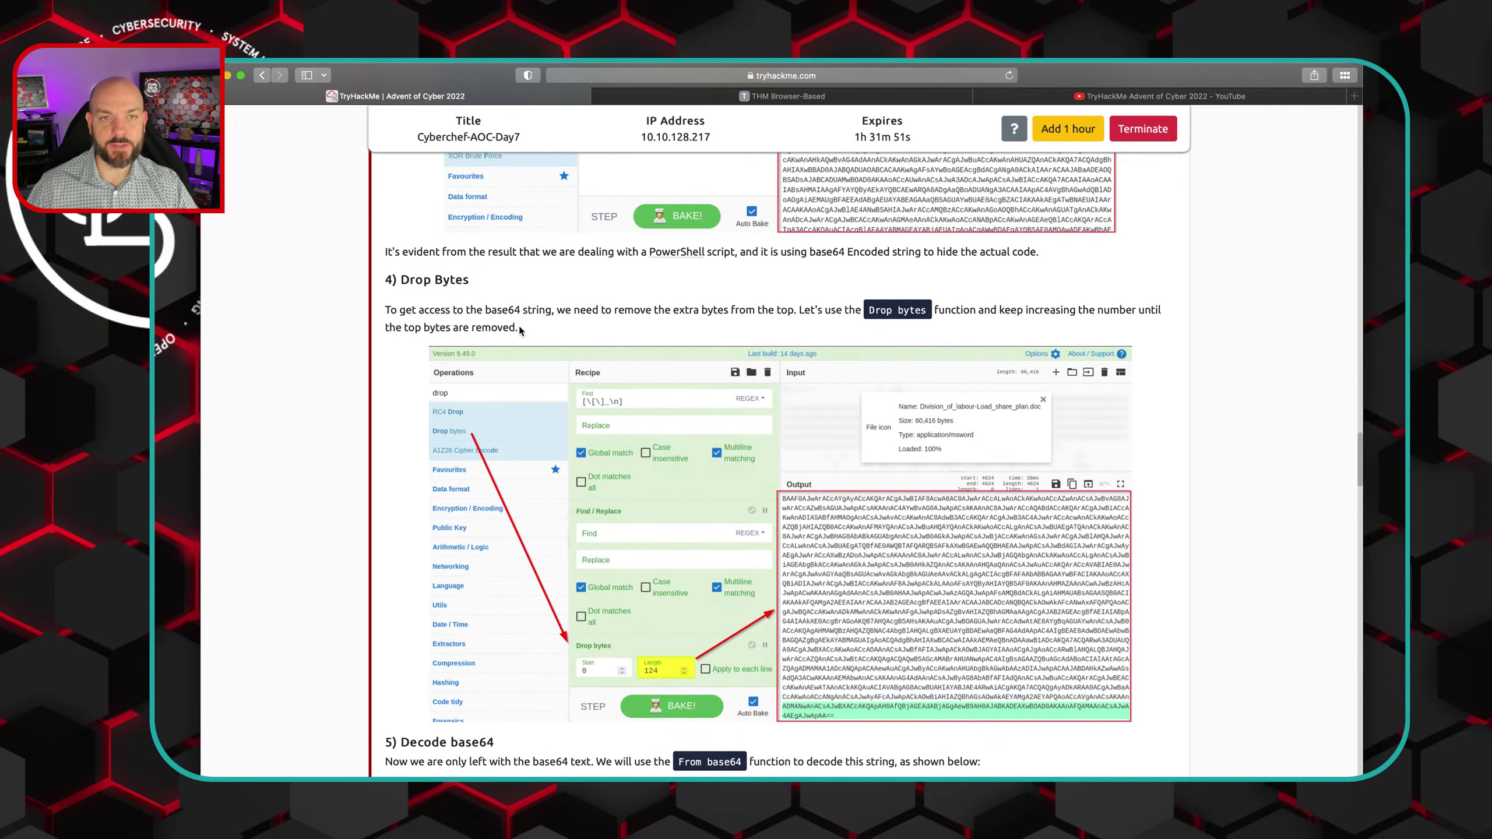
pyautogui.scroll(4, 577, 317)
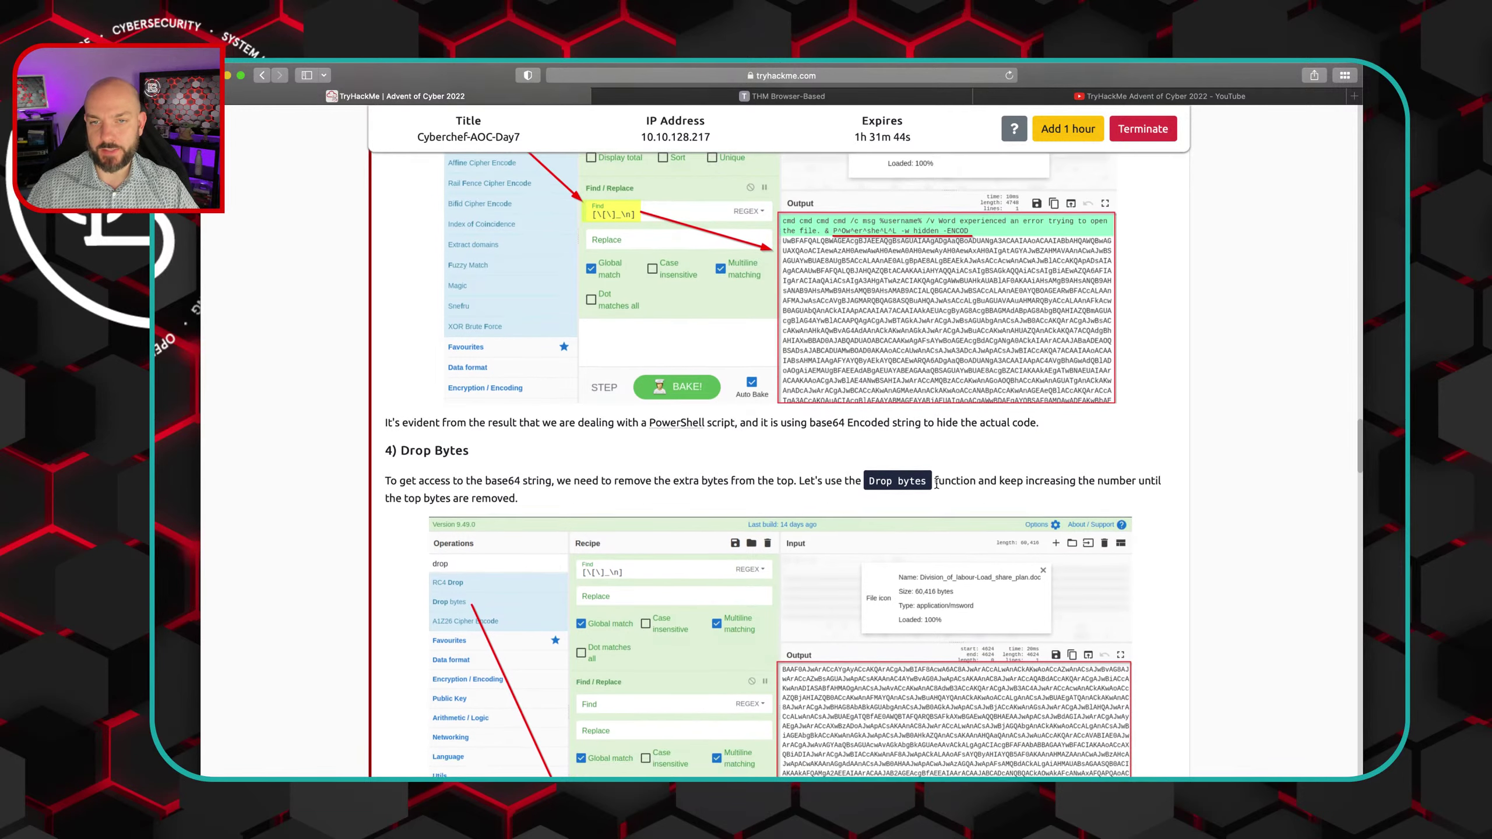
pyautogui.scroll(-3, 748, 571)
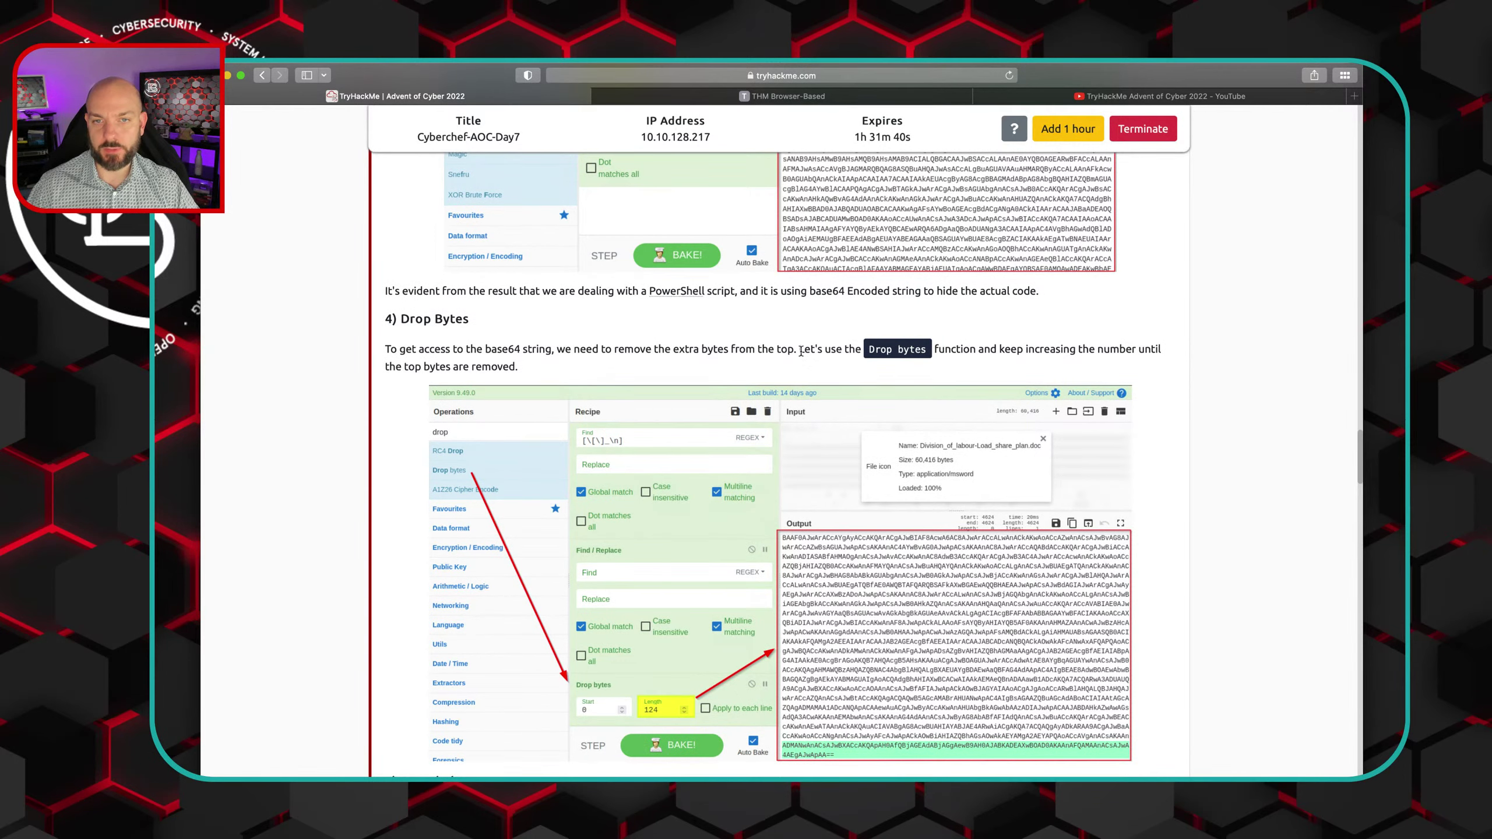
pyautogui.scroll(-2, 803, 364)
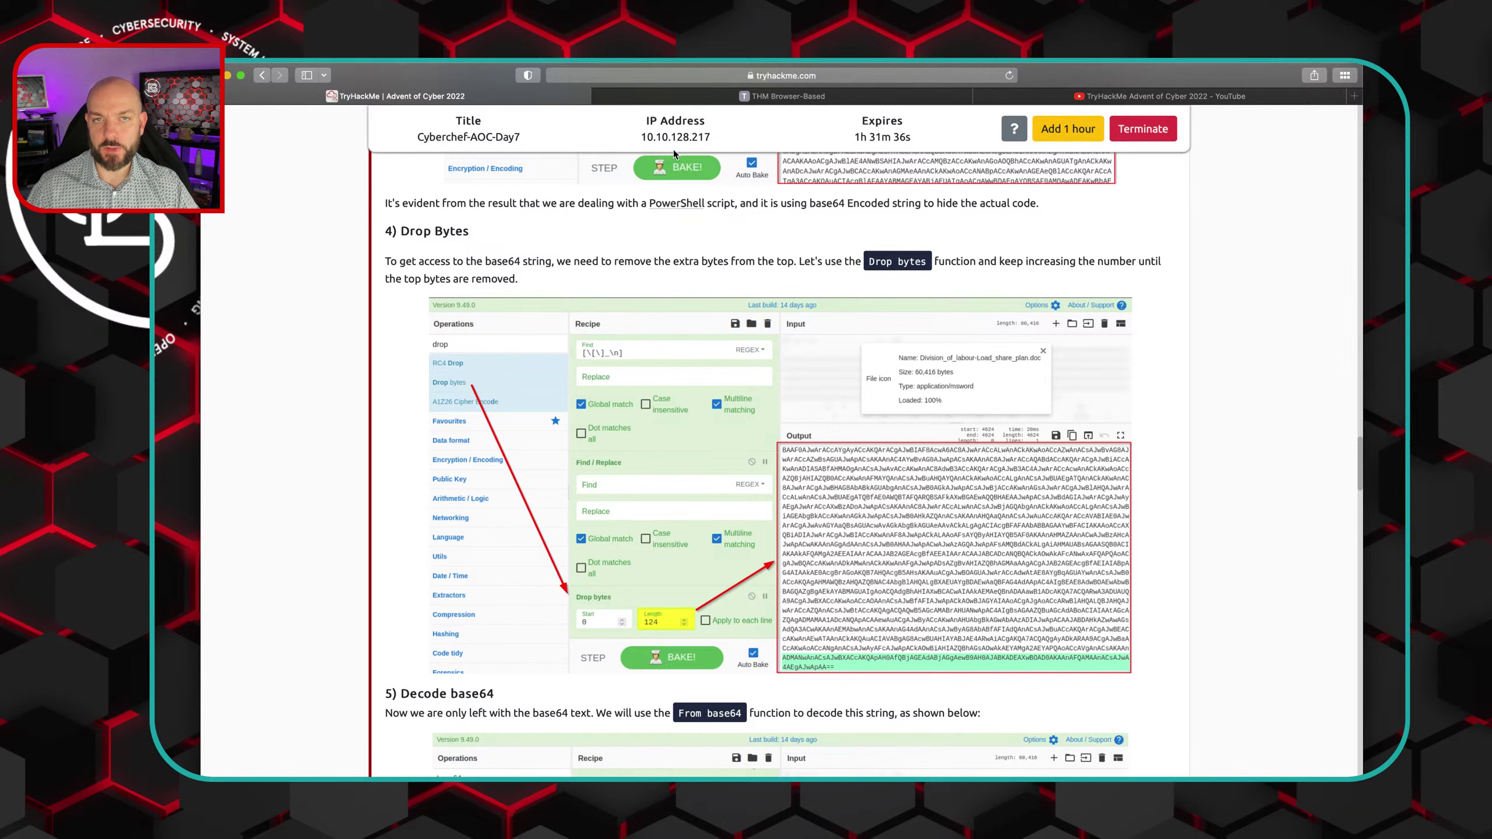
# Return to CyberChef in the virtual machine and add the Drop bytes operation to the recipe after Find / Replace
pyautogui.click(655, 93)
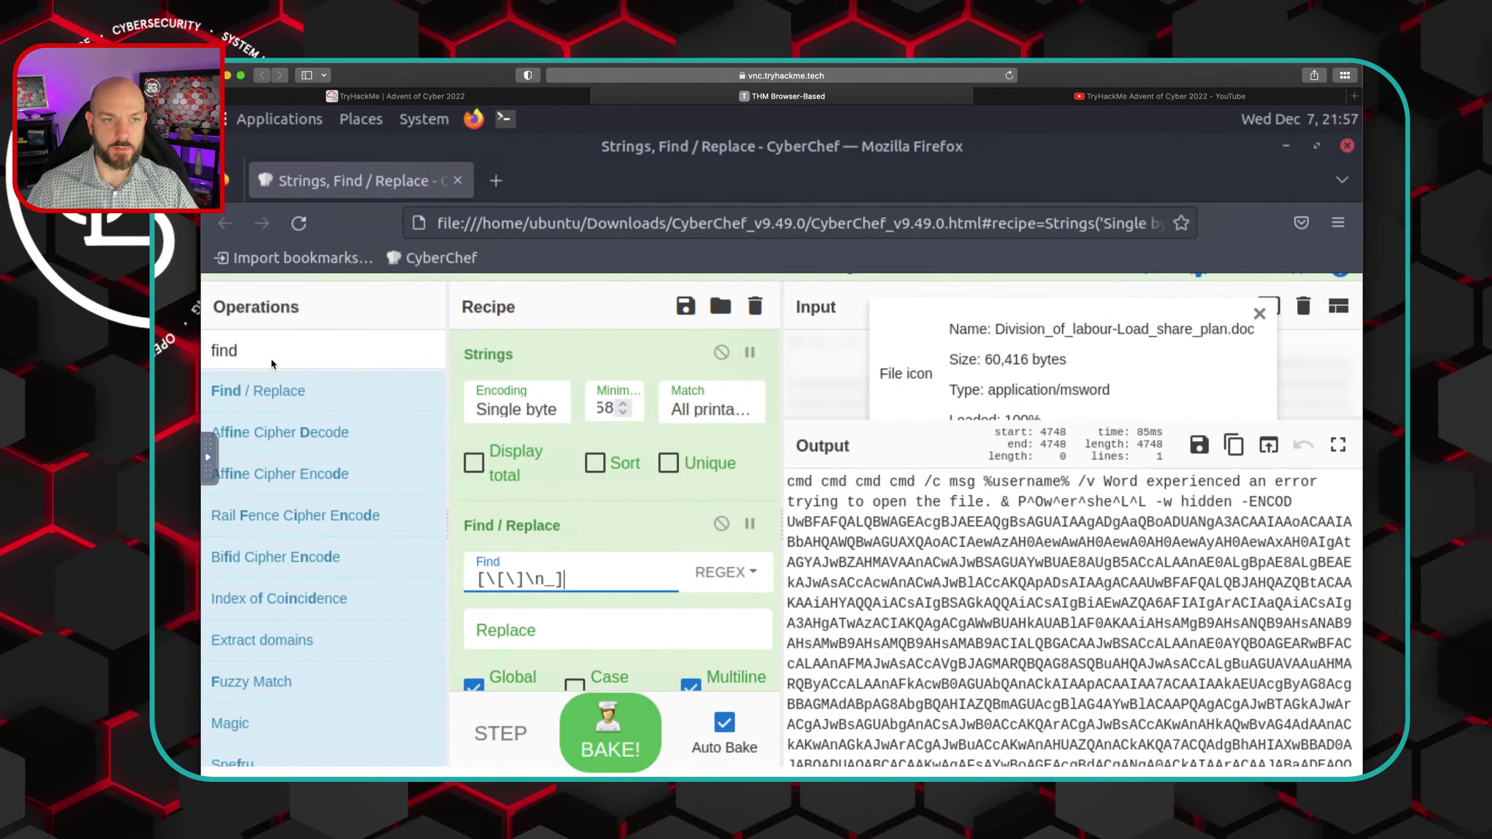
pyautogui.click(257, 346)
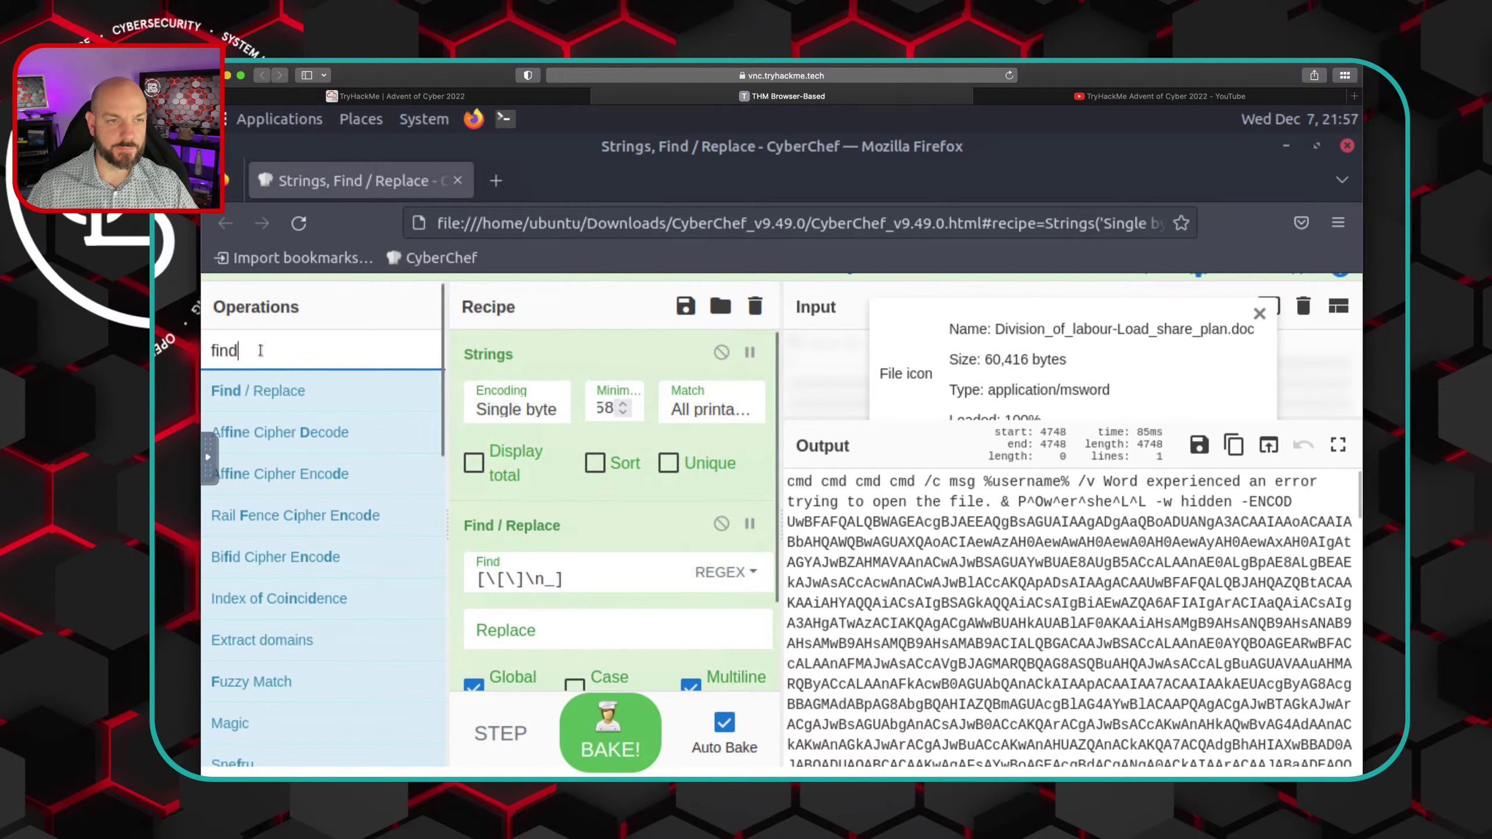
pyautogui.moveTo(246, 350); pyautogui.dragTo(191, 351)
pyautogui.write('dr')
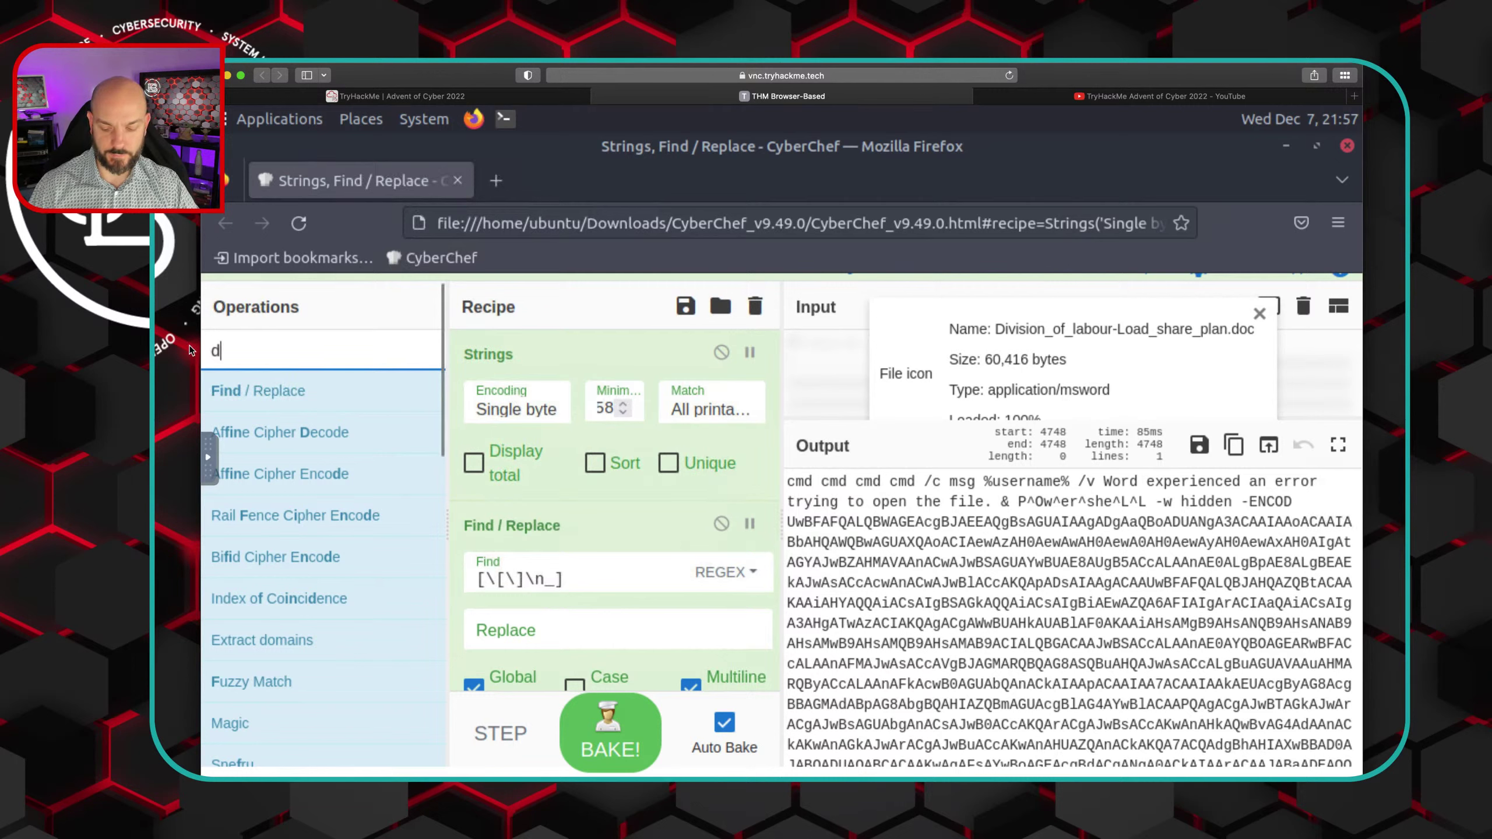
pyautogui.write('op')
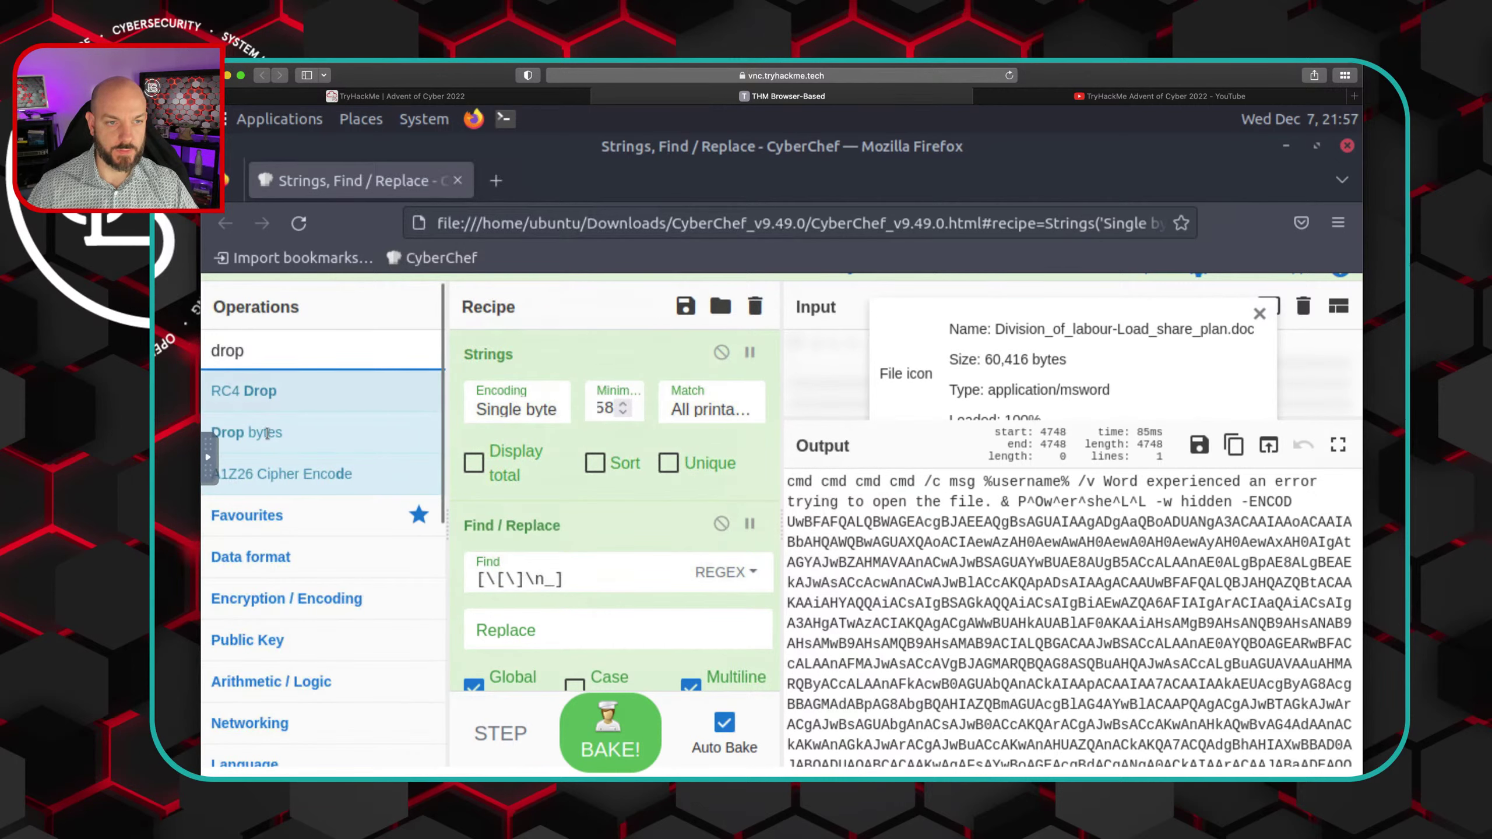
pyautogui.moveTo(268, 433); pyautogui.dragTo(662, 673)
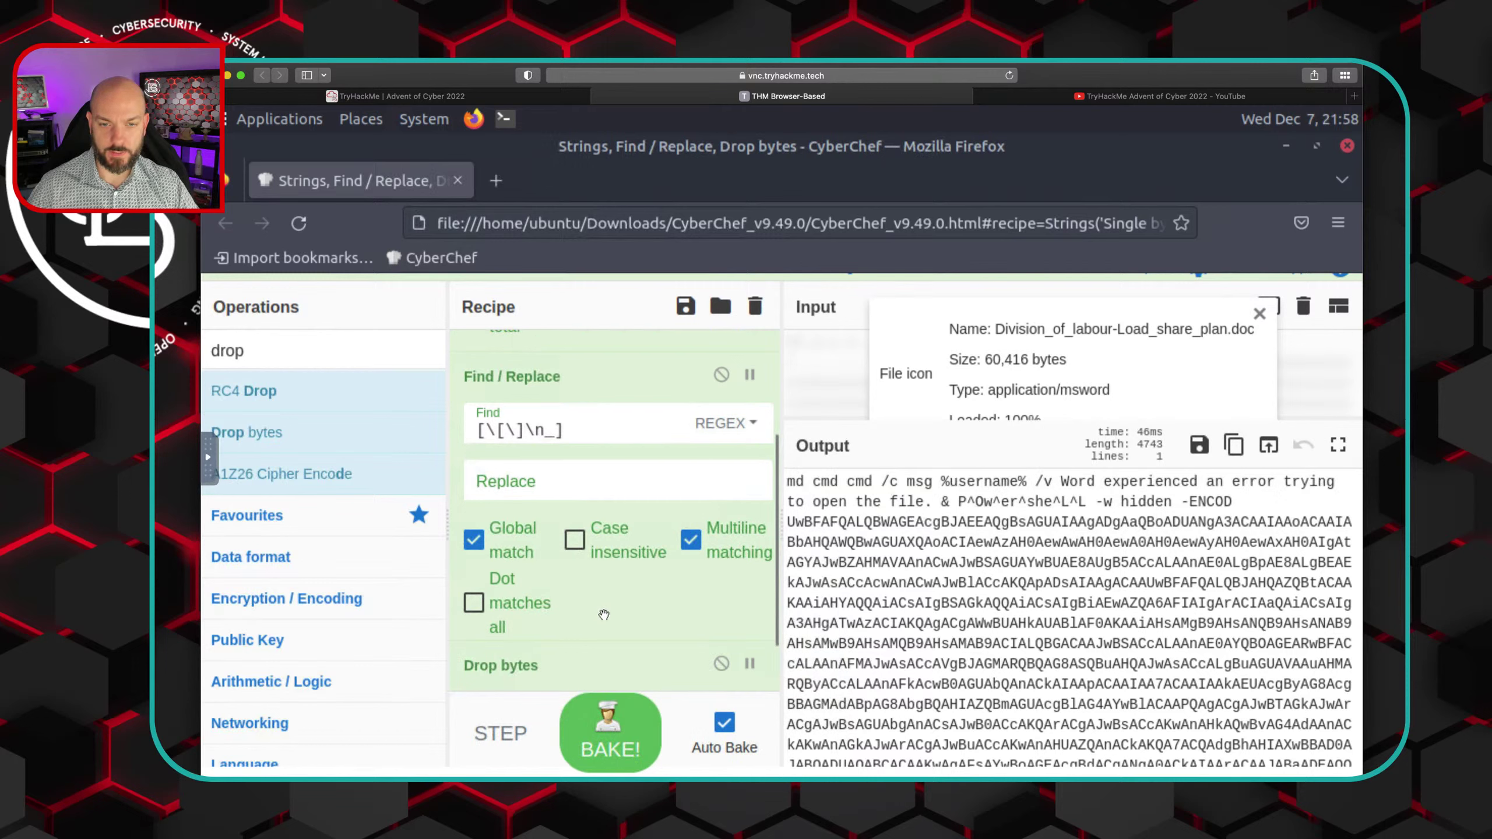
pyautogui.scroll(-1, 608, 614)
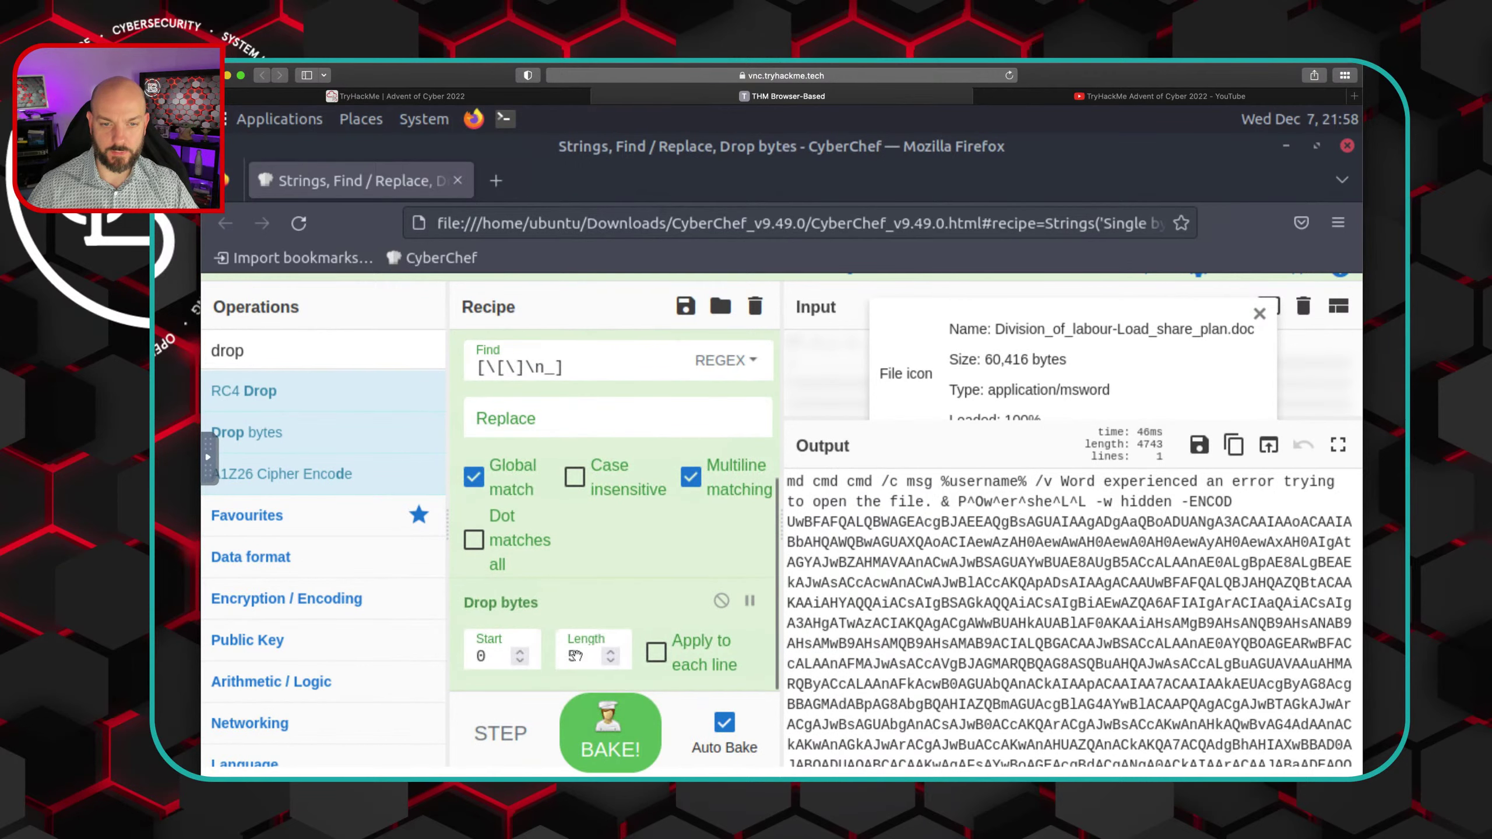
# Raise the Drop bytes length to 124 with start 0, so that only the Base64 string remains in the output
pyautogui.doubleClick(569, 656)
pyautogui.click(611, 652)
pyautogui.click(611, 652)
pyautogui.click(611, 652)
pyautogui.click(611, 652)
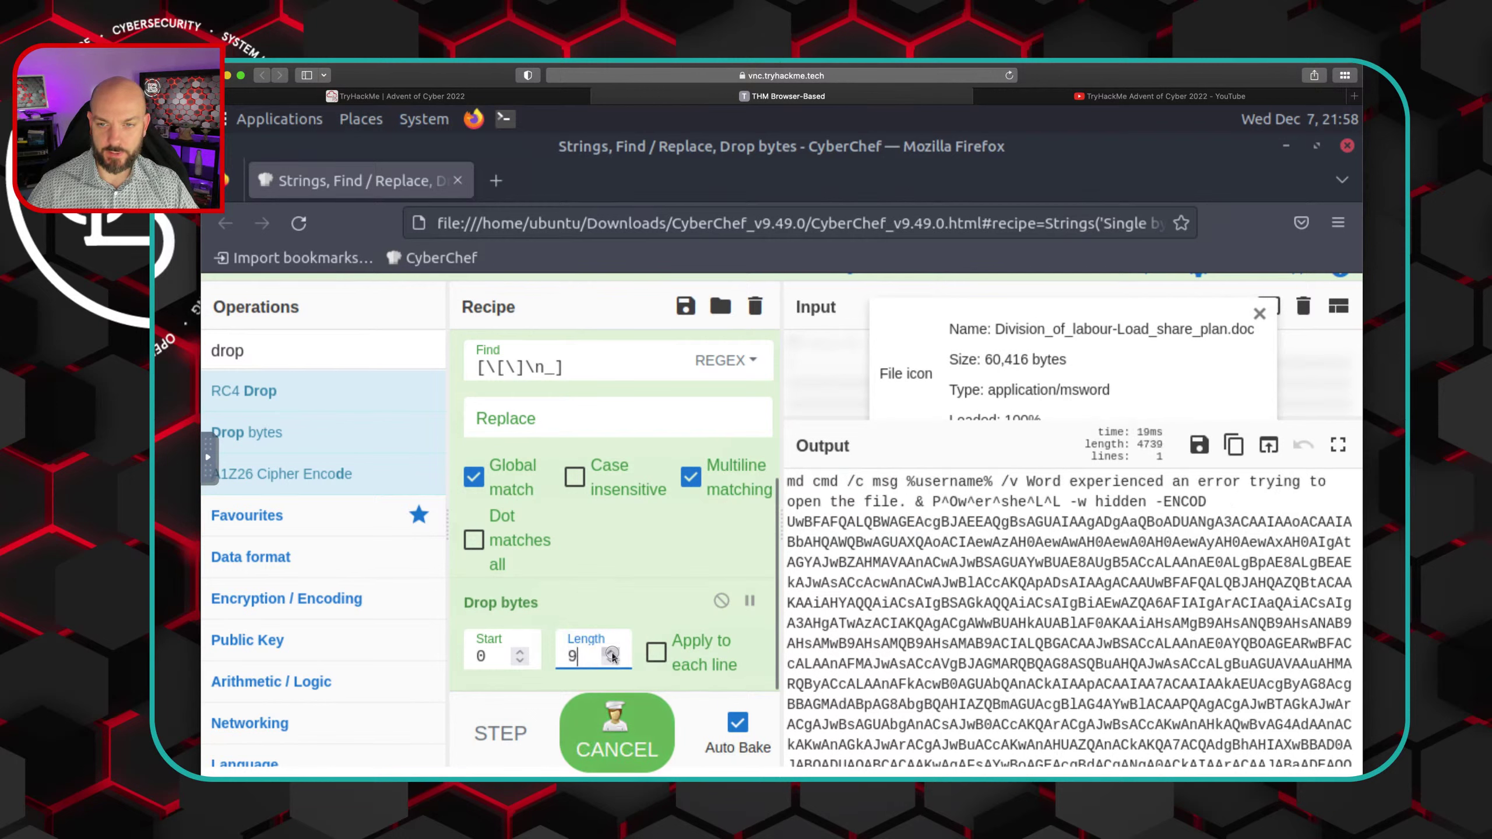
pyautogui.doubleClick(612, 653)
pyautogui.click(612, 654)
pyautogui.doubleClick(612, 654)
pyautogui.click(612, 654)
pyautogui.click(612, 653)
pyautogui.click(612, 654)
pyautogui.click(612, 653)
pyautogui.click(612, 653)
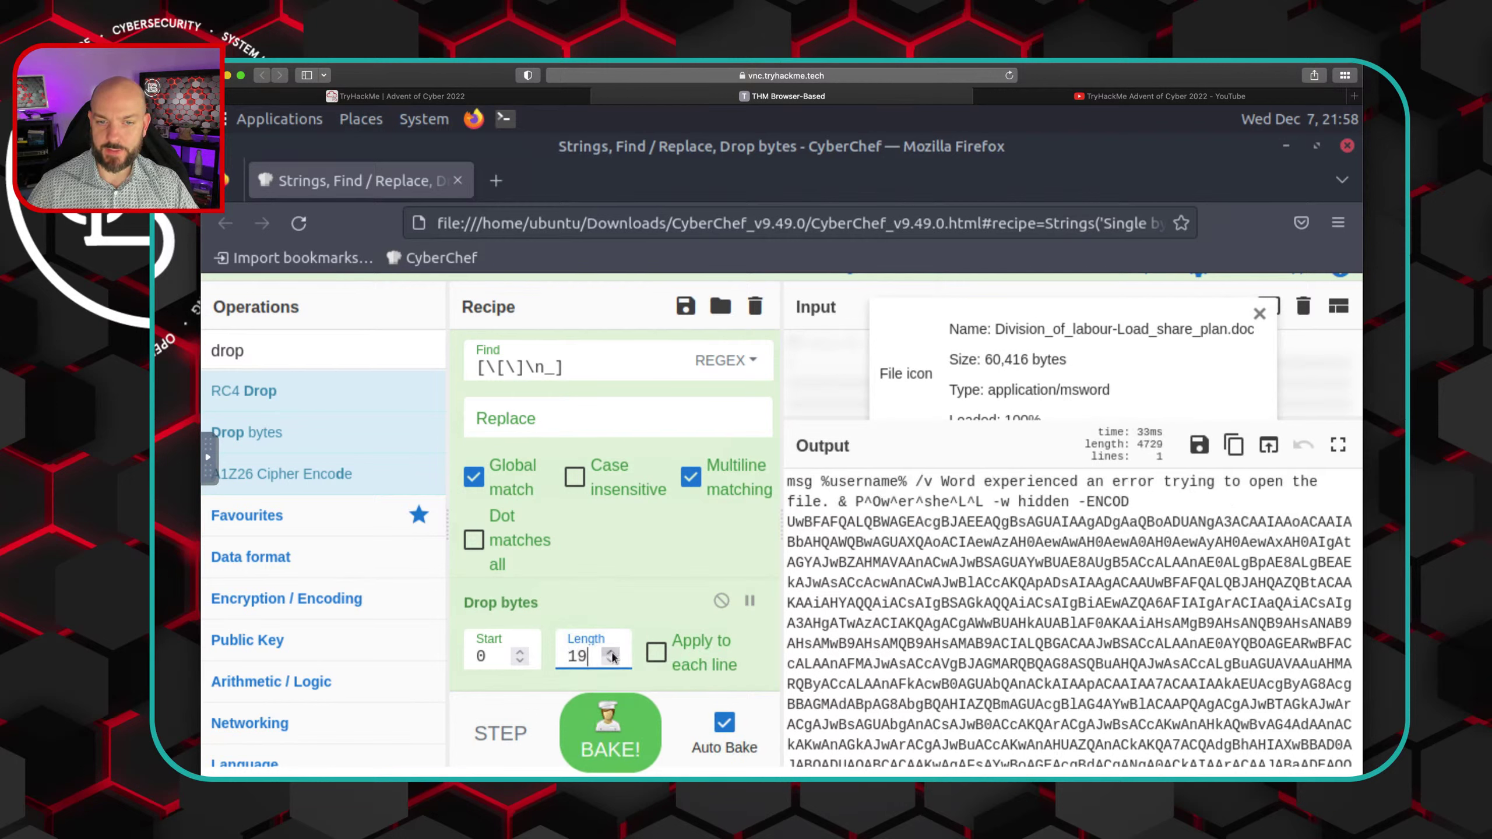
pyautogui.doubleClick(612, 653)
pyautogui.click(611, 653)
pyautogui.doubleClick(611, 653)
pyautogui.doubleClick(612, 653)
pyautogui.doubleClick(611, 653)
pyautogui.doubleClick(612, 653)
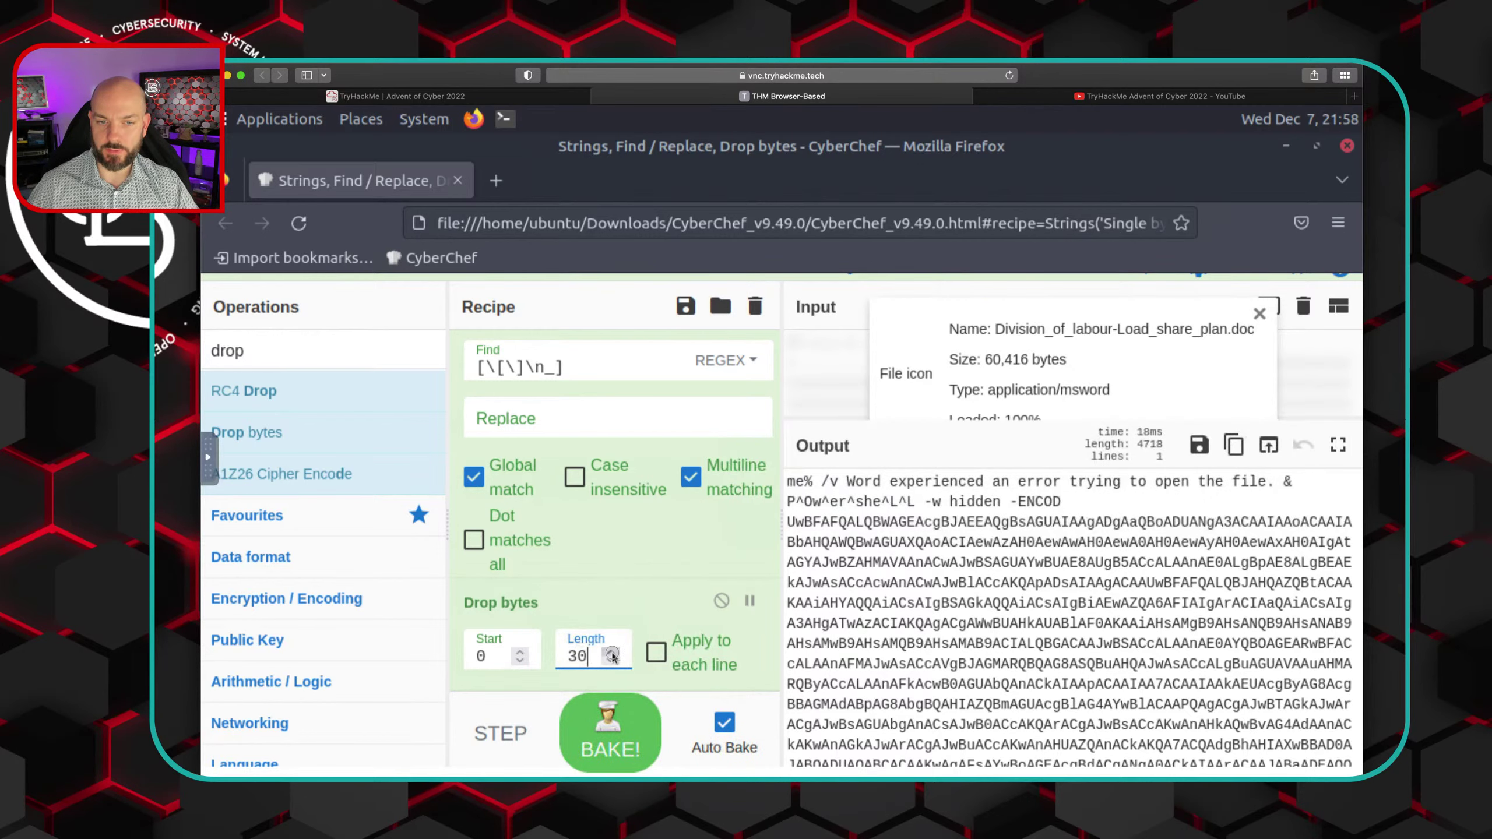
pyautogui.doubleClick(612, 654)
pyautogui.click(611, 654)
pyautogui.doubleClick(611, 653)
pyautogui.click(612, 654)
pyautogui.doubleClick(612, 653)
pyautogui.click(612, 654)
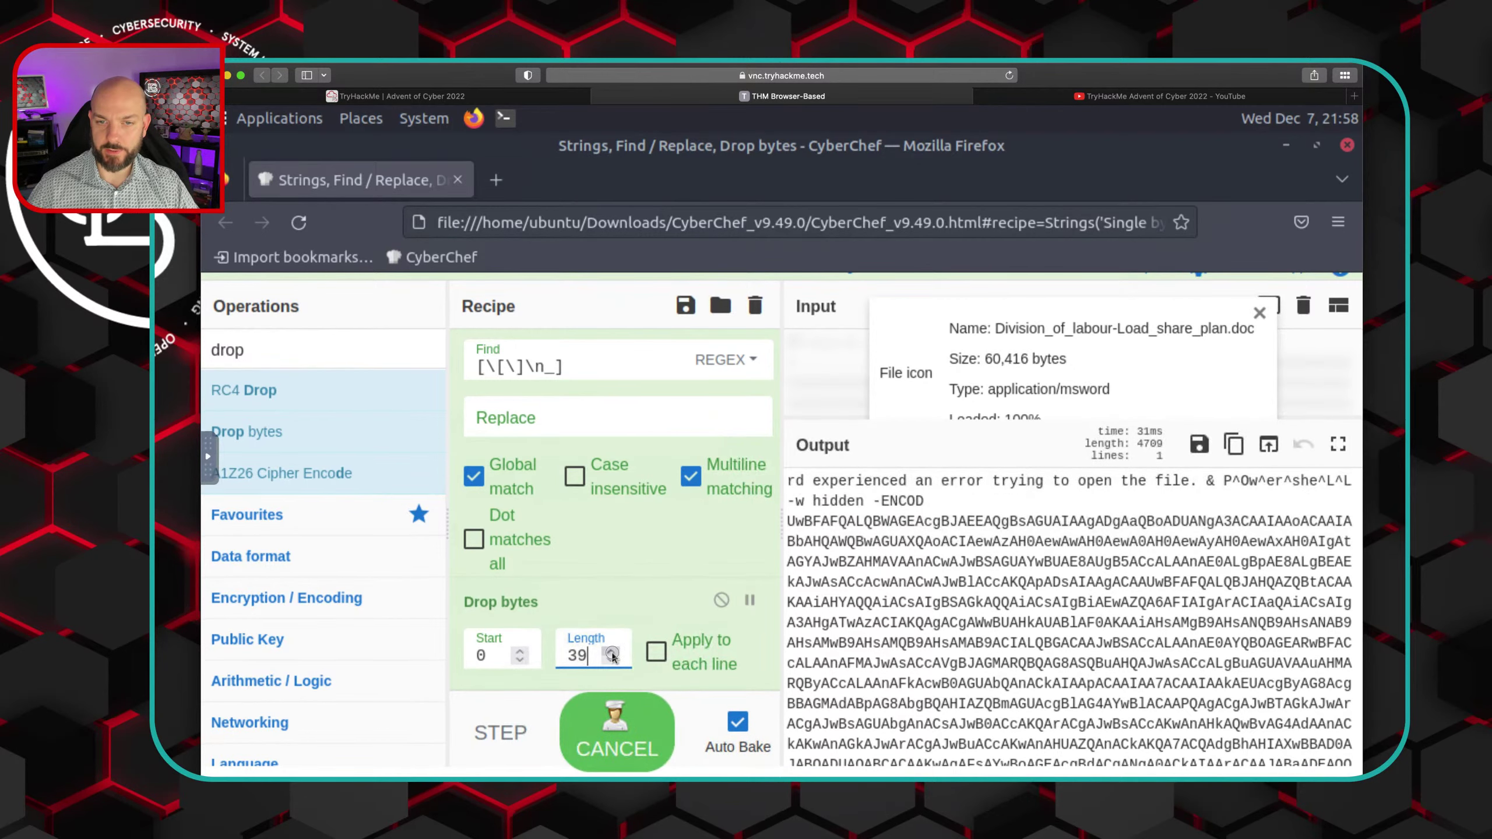
pyautogui.doubleClick(612, 654)
pyautogui.doubleClick(612, 653)
pyautogui.click(611, 653)
pyautogui.doubleClick(612, 654)
pyautogui.doubleClick(612, 653)
pyautogui.click(611, 653)
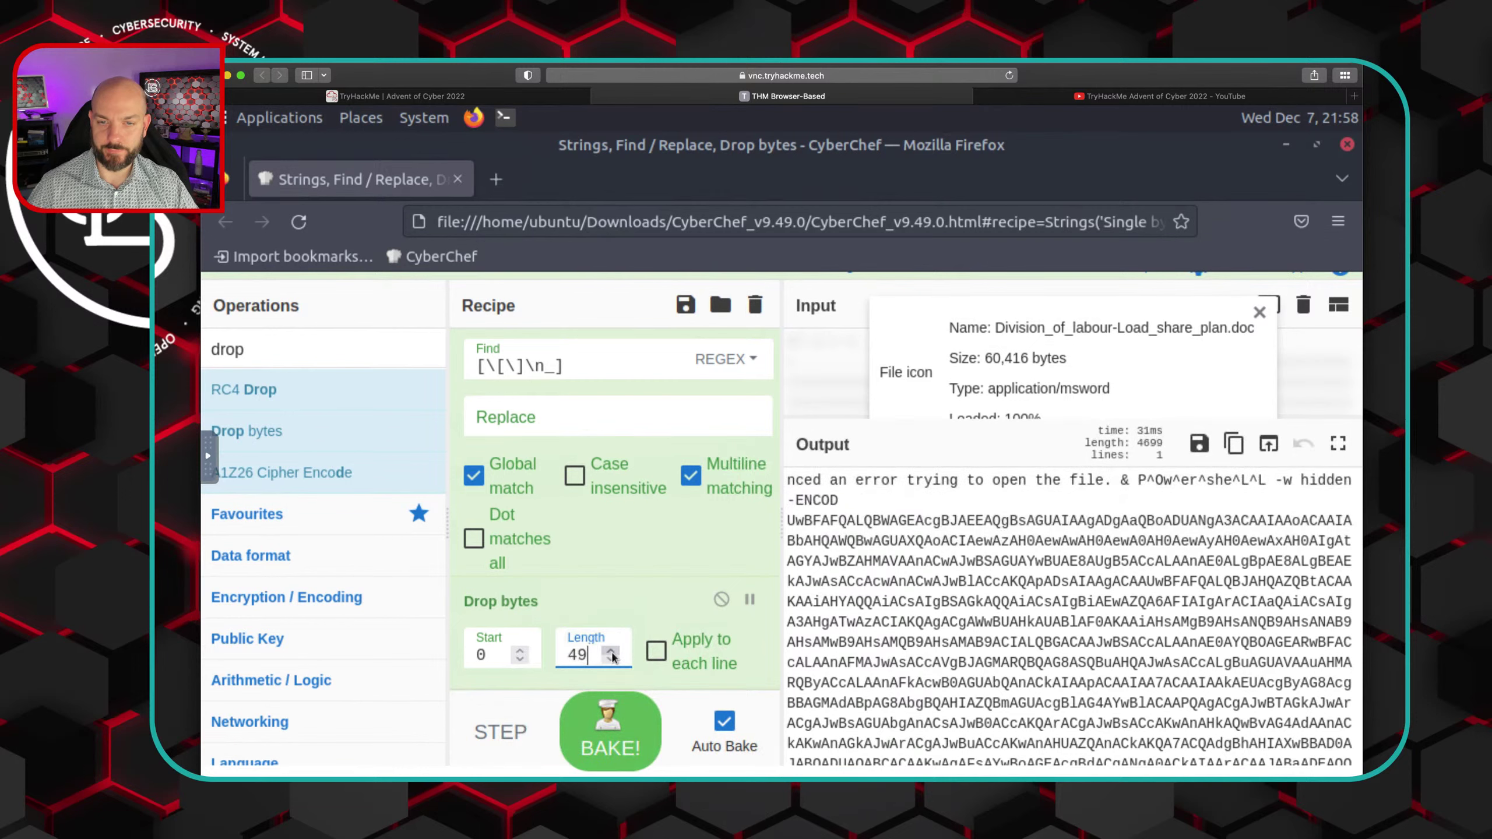
pyautogui.doubleClick(612, 653)
pyautogui.doubleClick(612, 653)
pyautogui.click(611, 653)
pyautogui.doubleClick(612, 653)
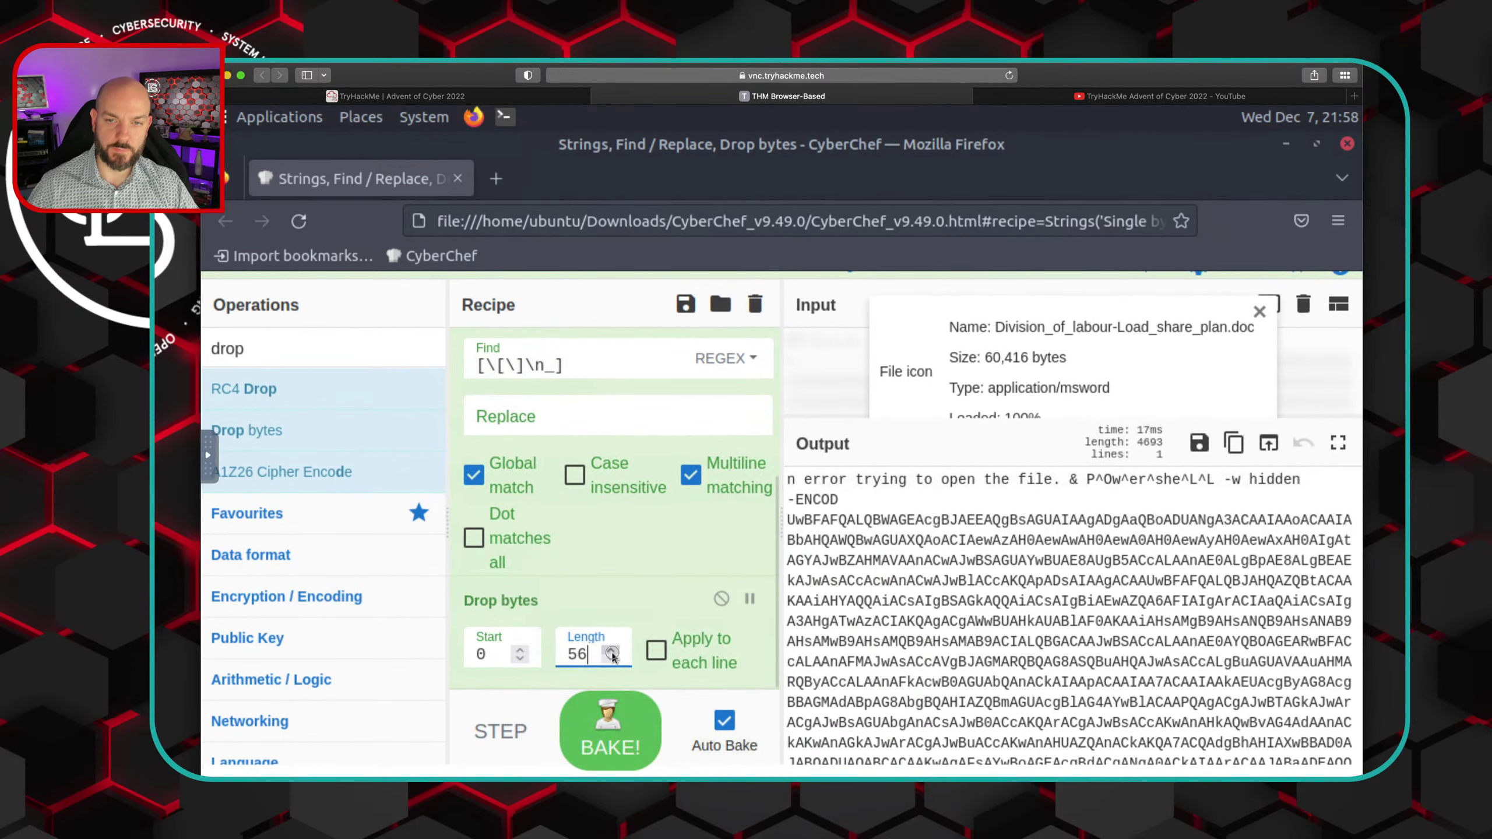
pyautogui.doubleClick(612, 653)
pyautogui.click(612, 654)
pyautogui.doubleClick(612, 653)
pyautogui.doubleClick(612, 653)
pyautogui.click(612, 653)
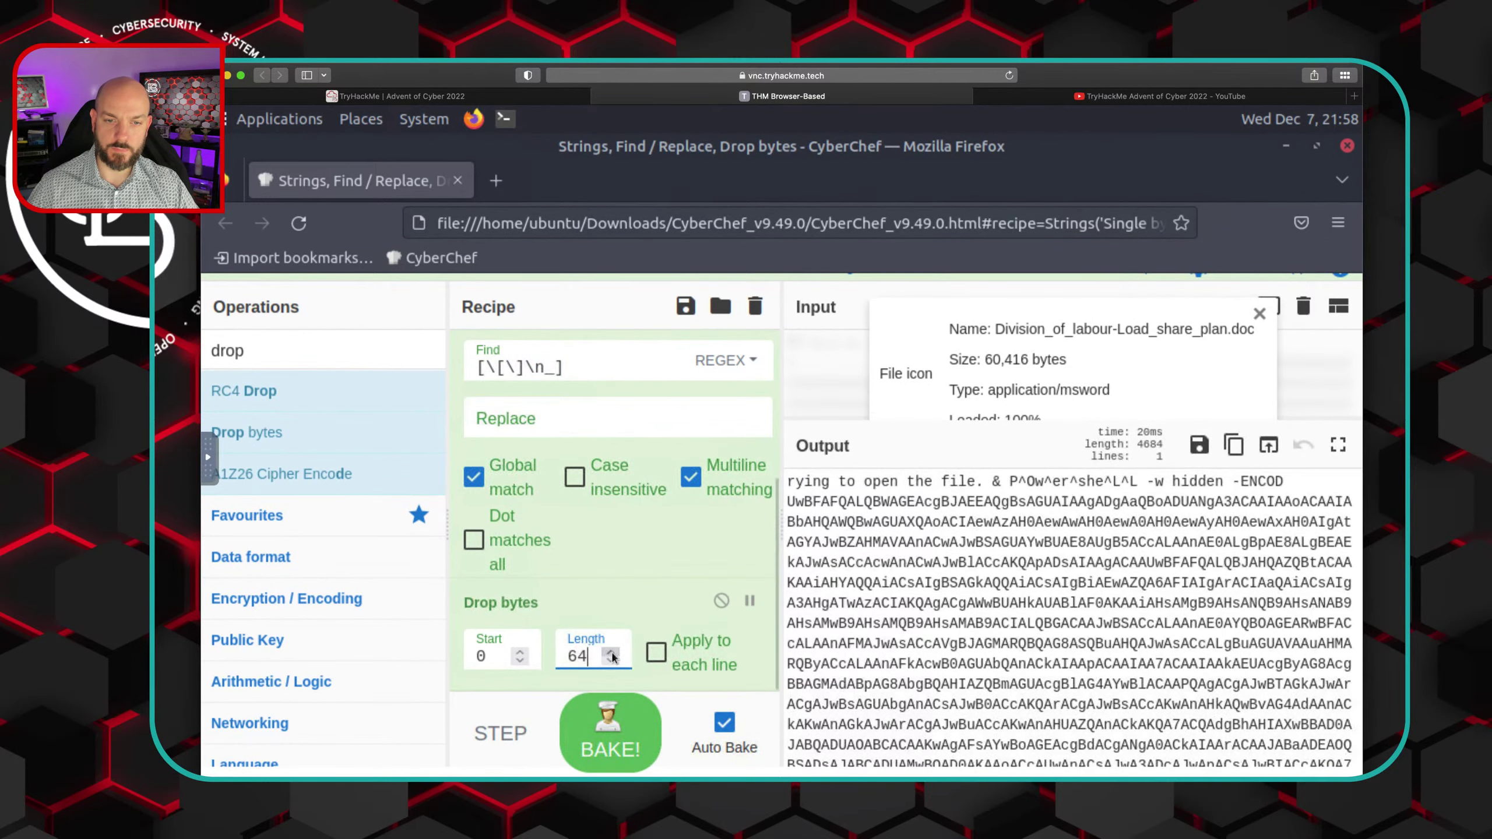
pyautogui.click(611, 653)
pyautogui.doubleClick(612, 653)
pyautogui.doubleClick(612, 653)
pyautogui.click(612, 653)
pyautogui.doubleClick(612, 653)
pyautogui.doubleClick(612, 653)
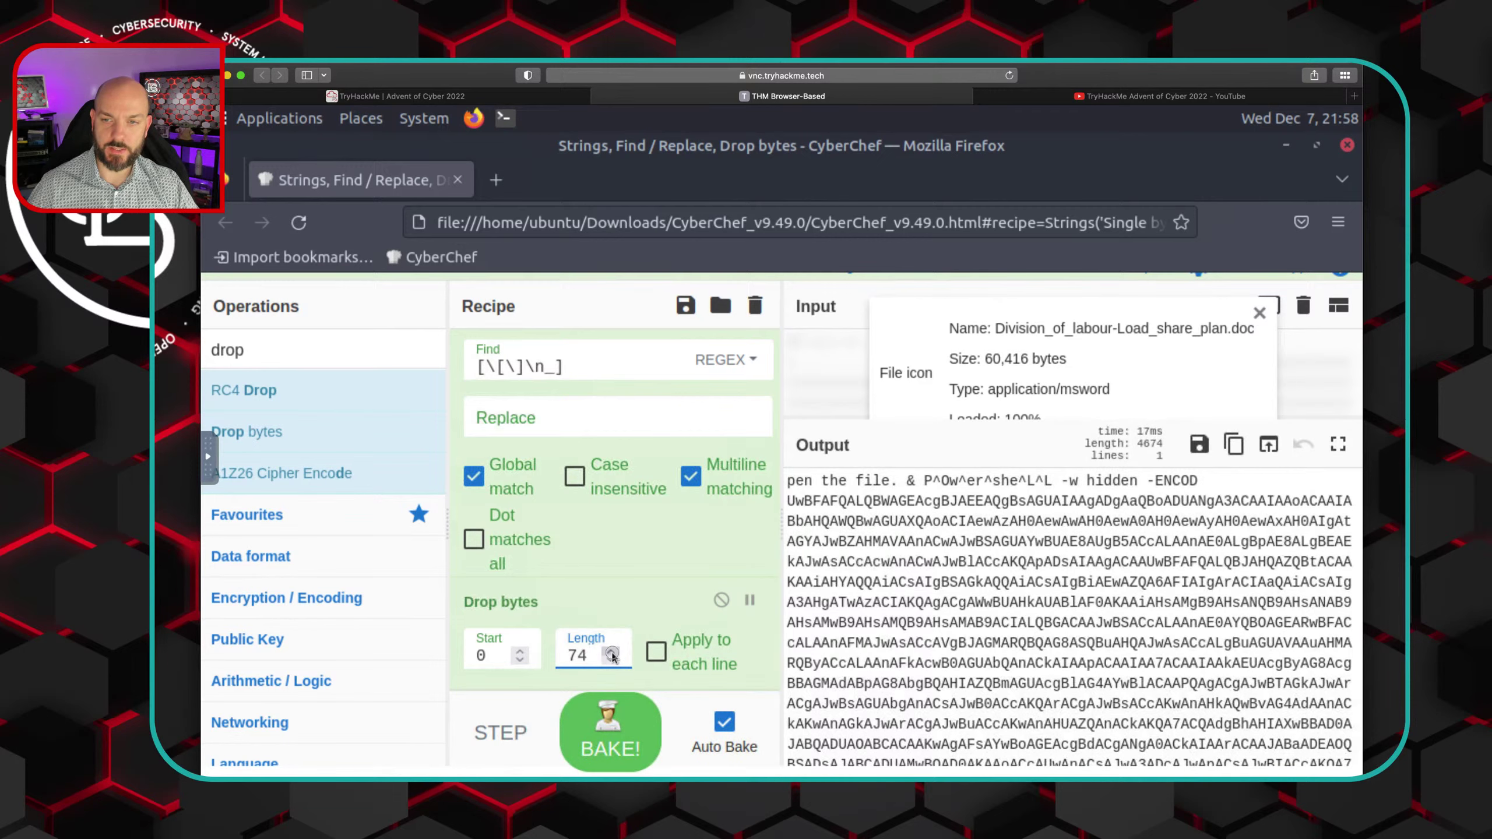
pyautogui.doubleClick(611, 654)
pyautogui.click(611, 654)
pyautogui.click(612, 653)
pyautogui.doubleClick(612, 653)
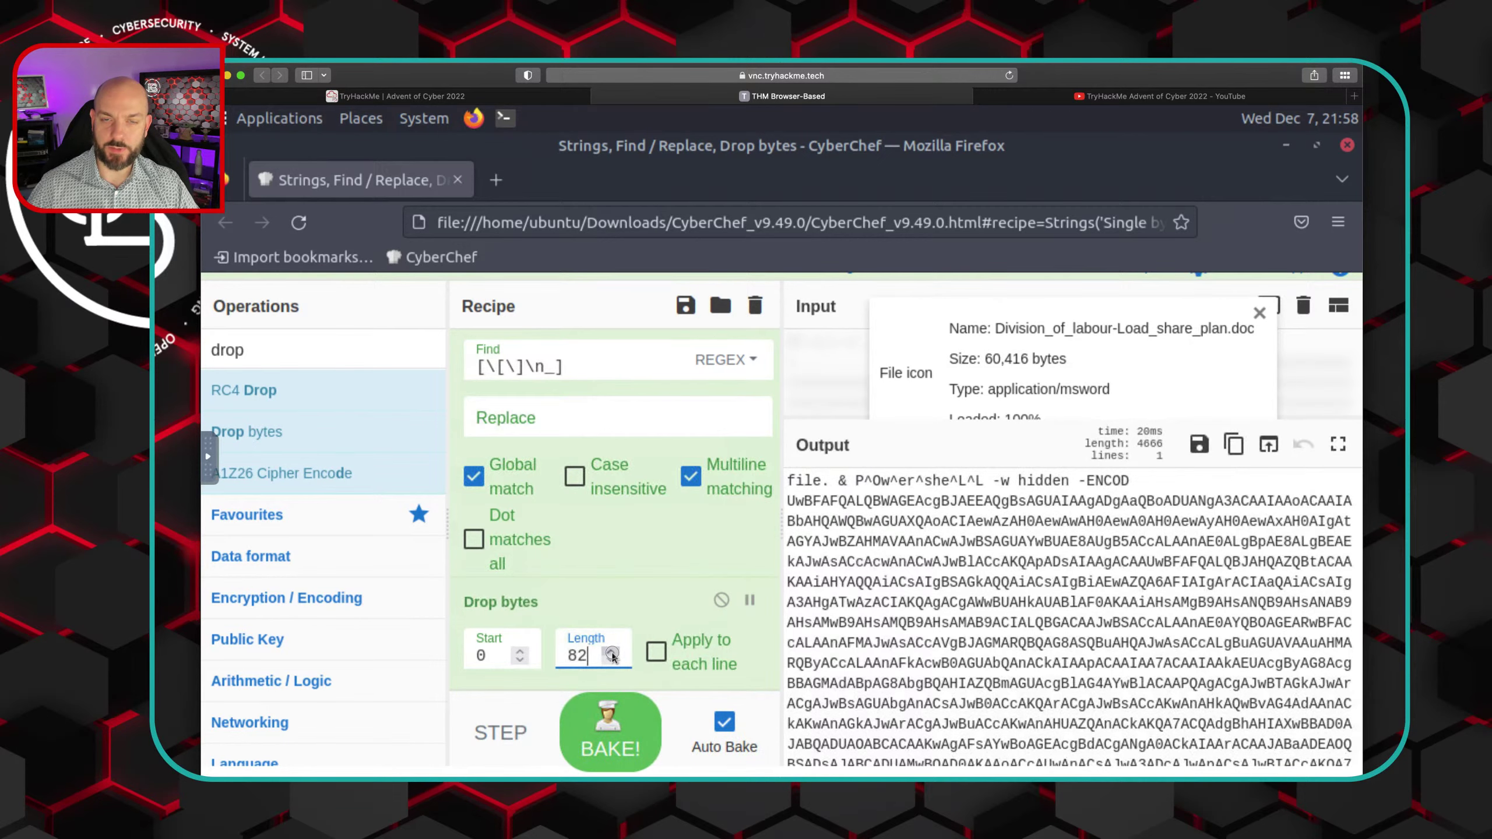
pyautogui.doubleClick(612, 654)
pyautogui.click(612, 653)
pyautogui.doubleClick(612, 653)
pyautogui.click(612, 653)
pyautogui.doubleClick(612, 654)
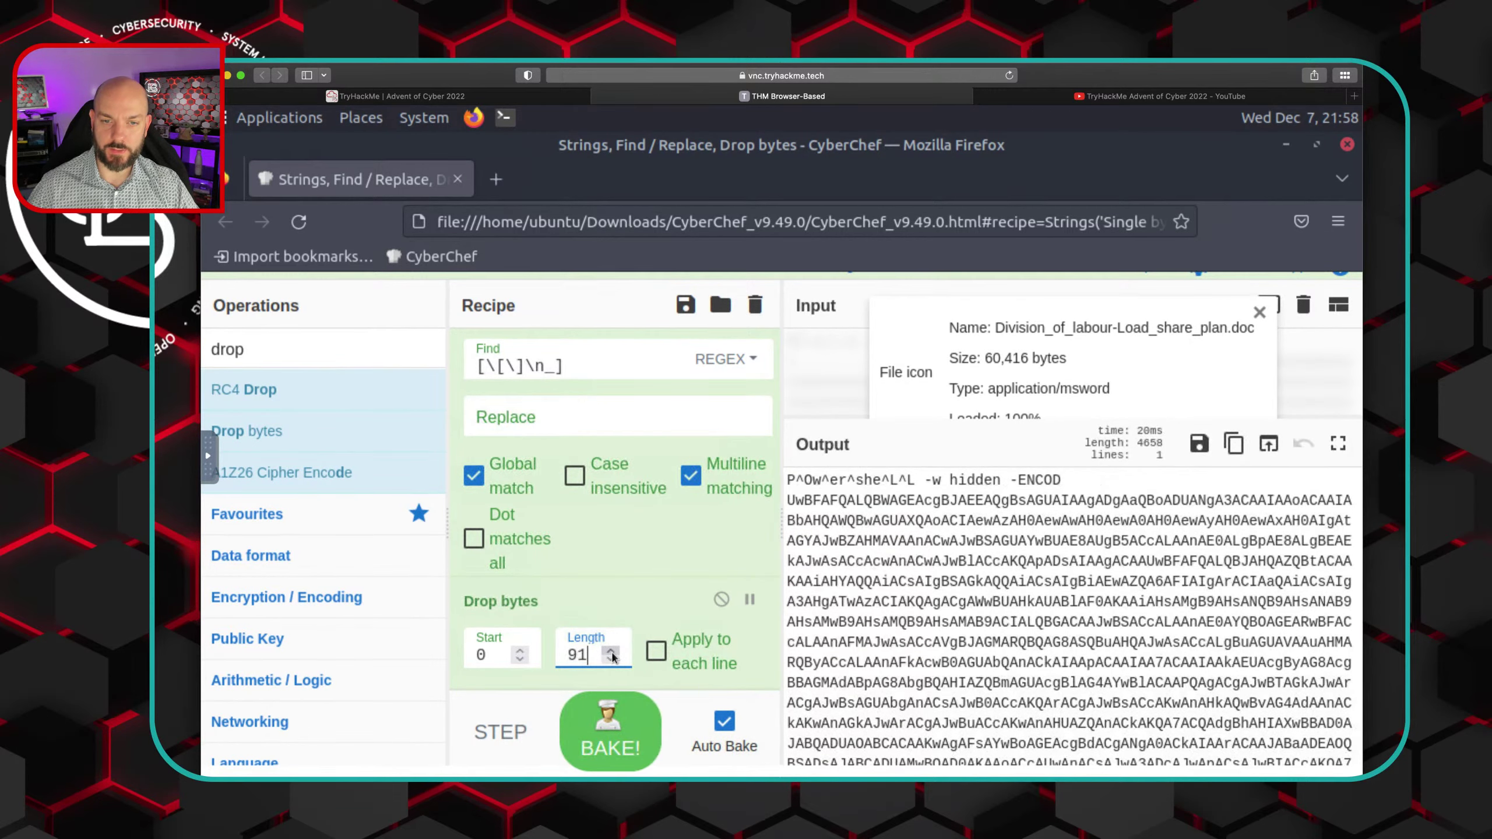
pyautogui.doubleClick(612, 653)
pyautogui.doubleClick(612, 654)
pyautogui.doubleClick(611, 654)
pyautogui.doubleClick(612, 653)
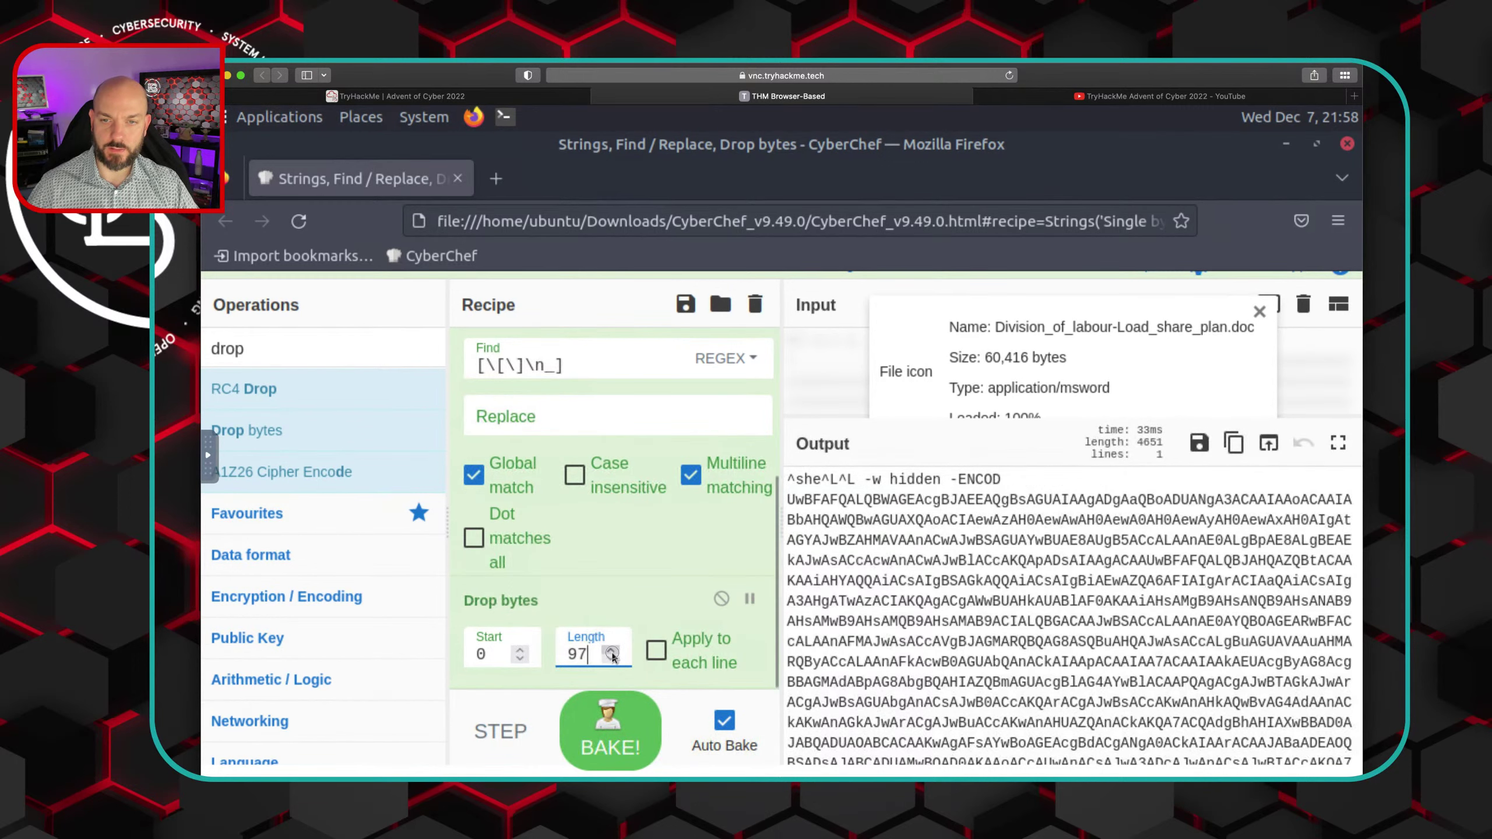
pyautogui.doubleClick(612, 654)
pyautogui.doubleClick(612, 653)
pyautogui.doubleClick(612, 654)
pyautogui.doubleClick(611, 653)
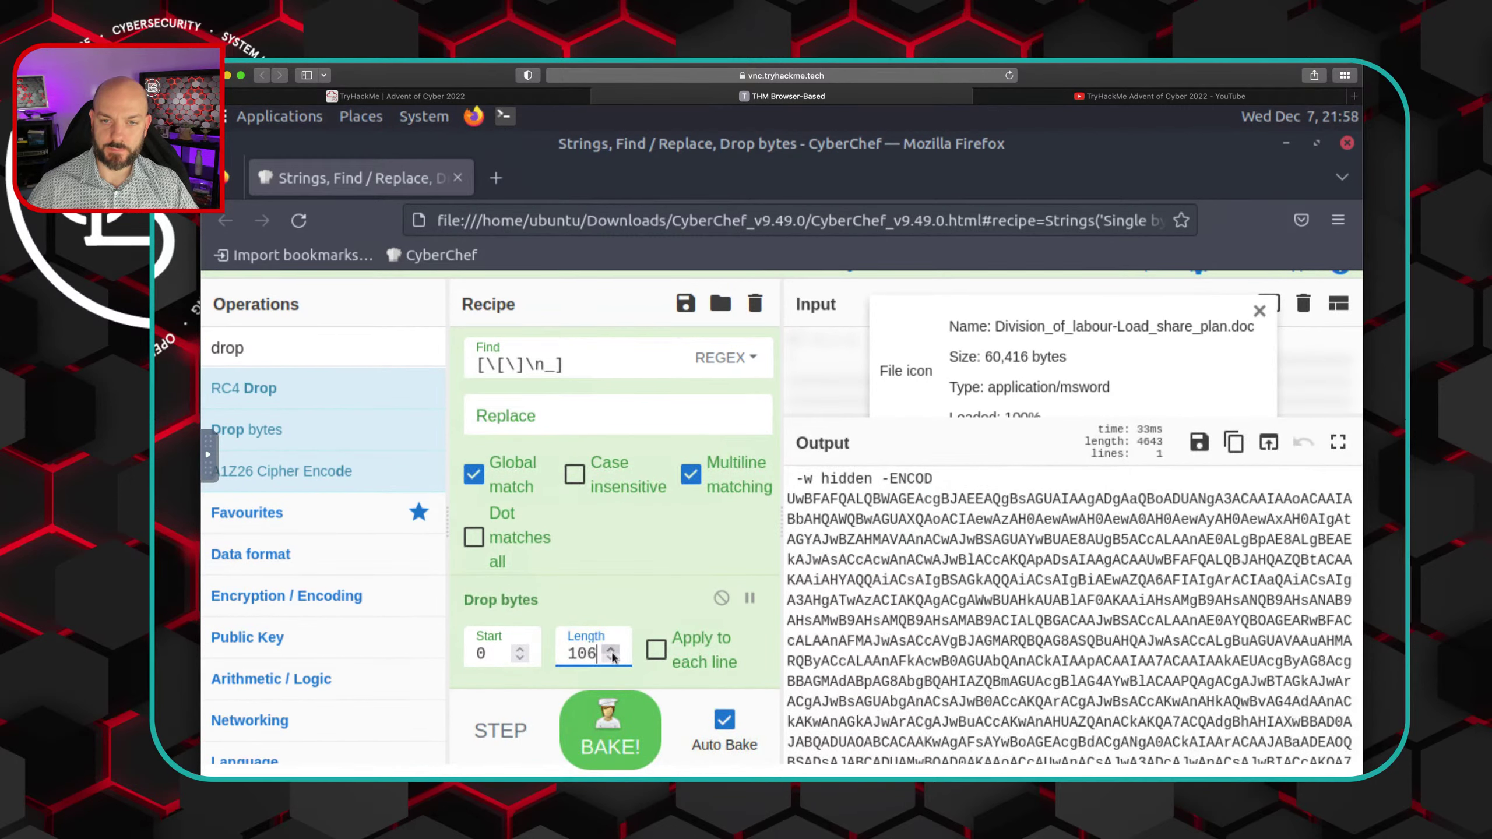
pyautogui.doubleClick(612, 654)
pyautogui.click(612, 652)
pyautogui.click(611, 652)
pyautogui.click(612, 652)
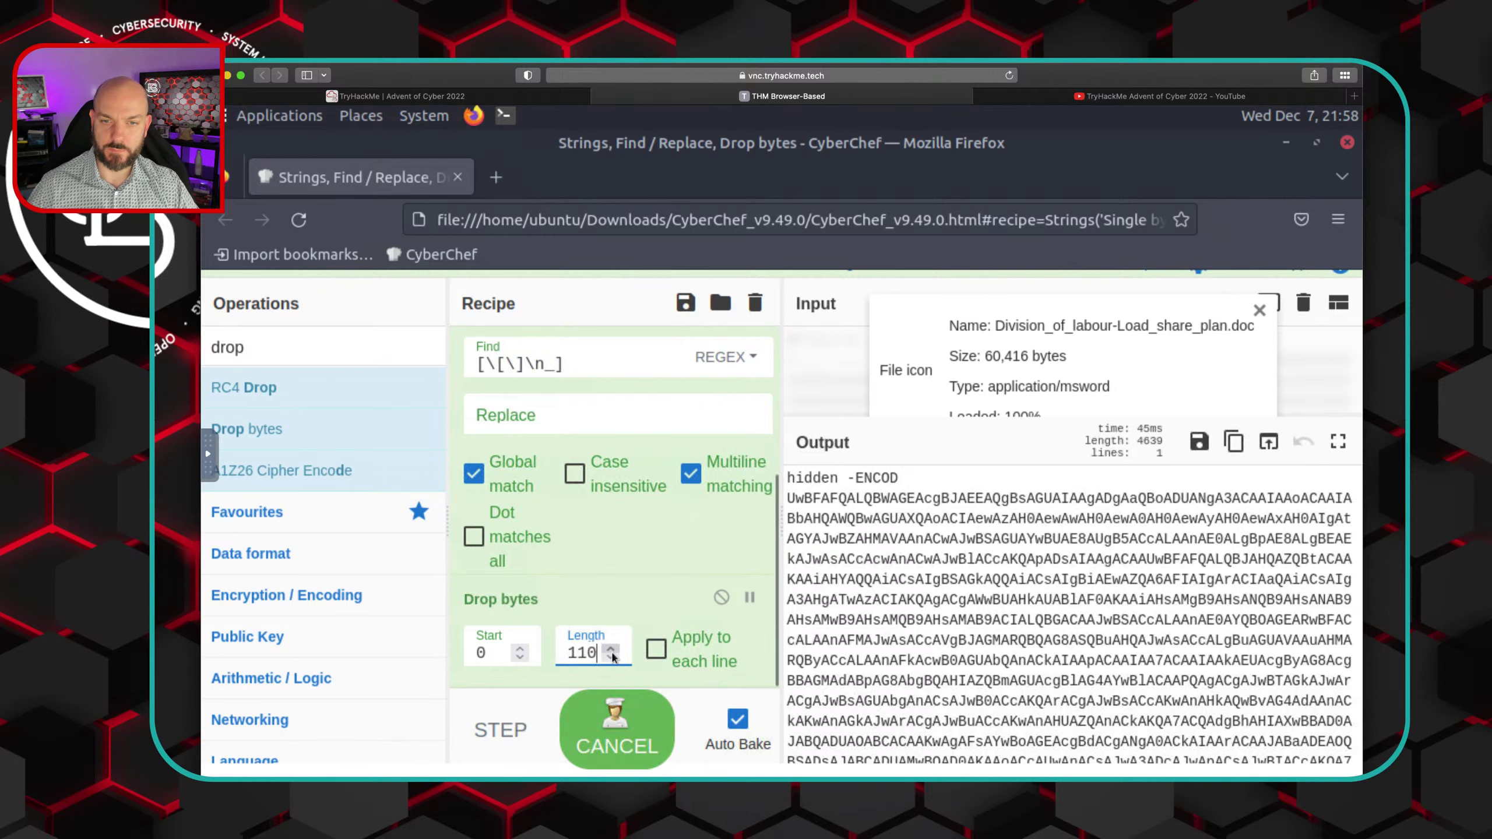
pyautogui.click(611, 652)
pyautogui.click(612, 652)
pyautogui.click(612, 652)
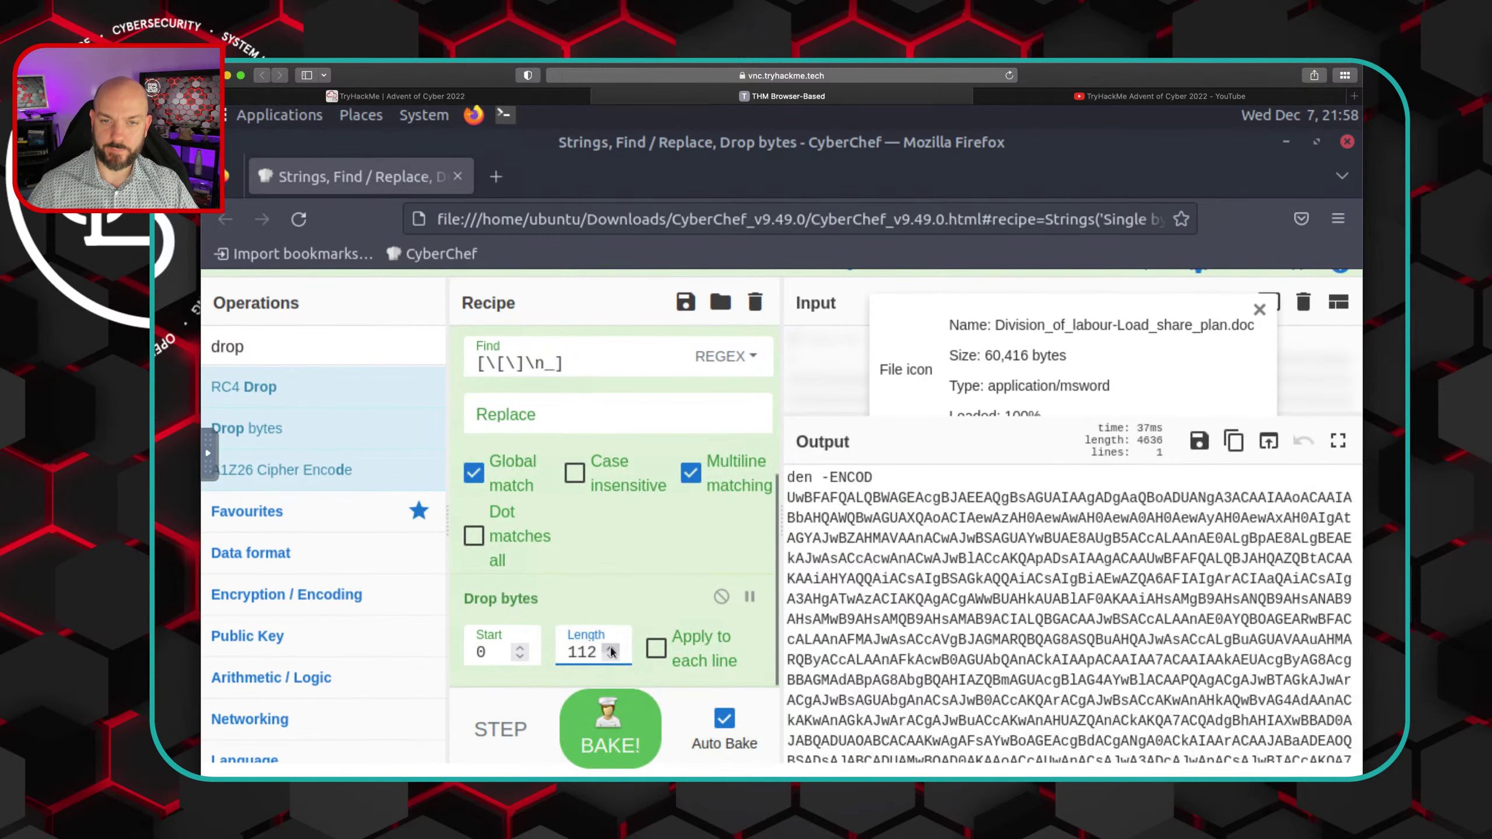
pyautogui.click(612, 652)
pyautogui.click(612, 652)
pyautogui.click(611, 652)
pyautogui.click(612, 652)
pyautogui.click(612, 652)
pyautogui.click(611, 652)
pyautogui.click(612, 652)
pyautogui.click(612, 652)
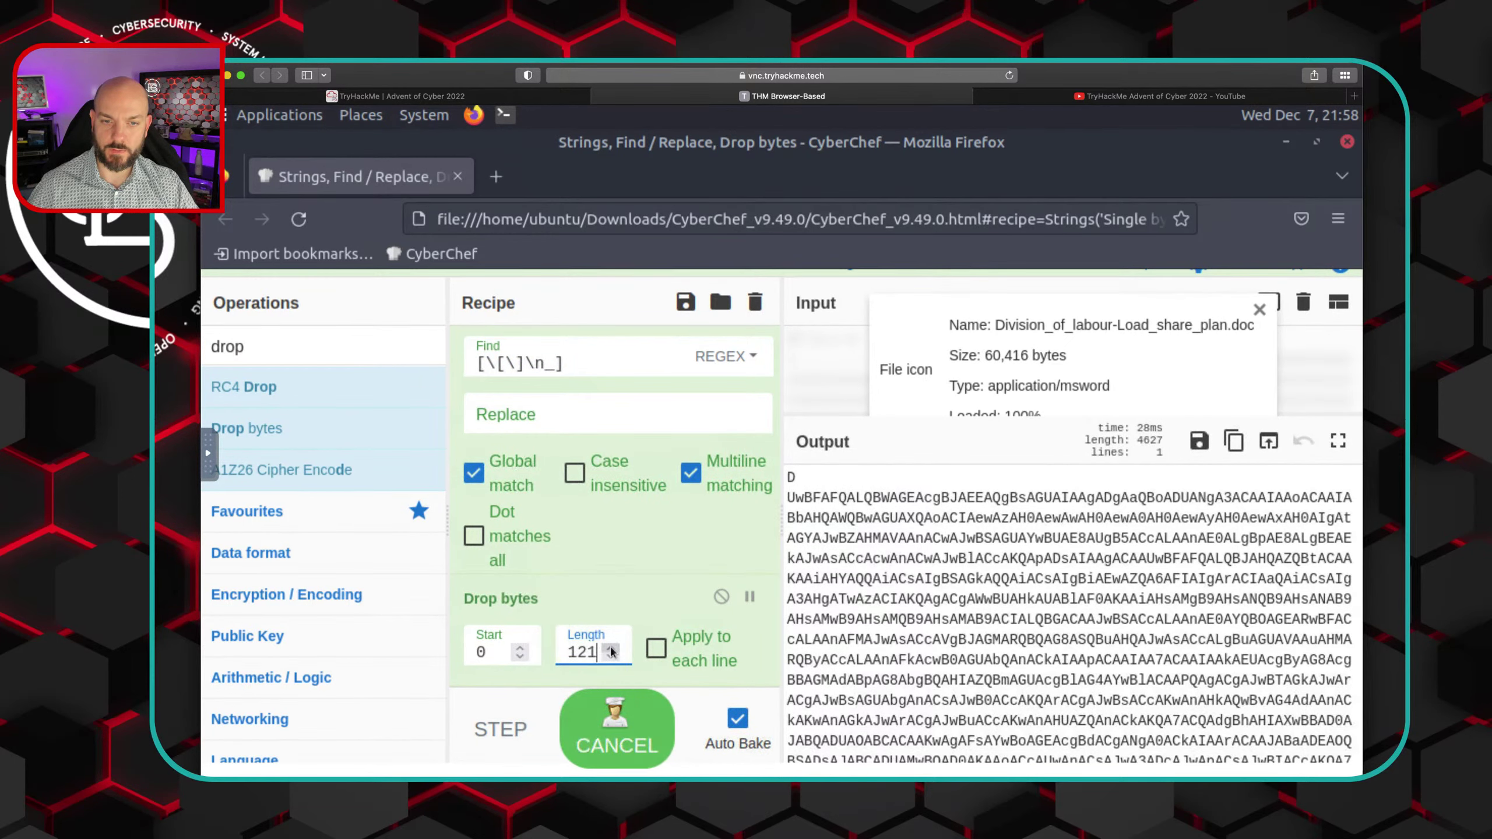
pyautogui.click(611, 650)
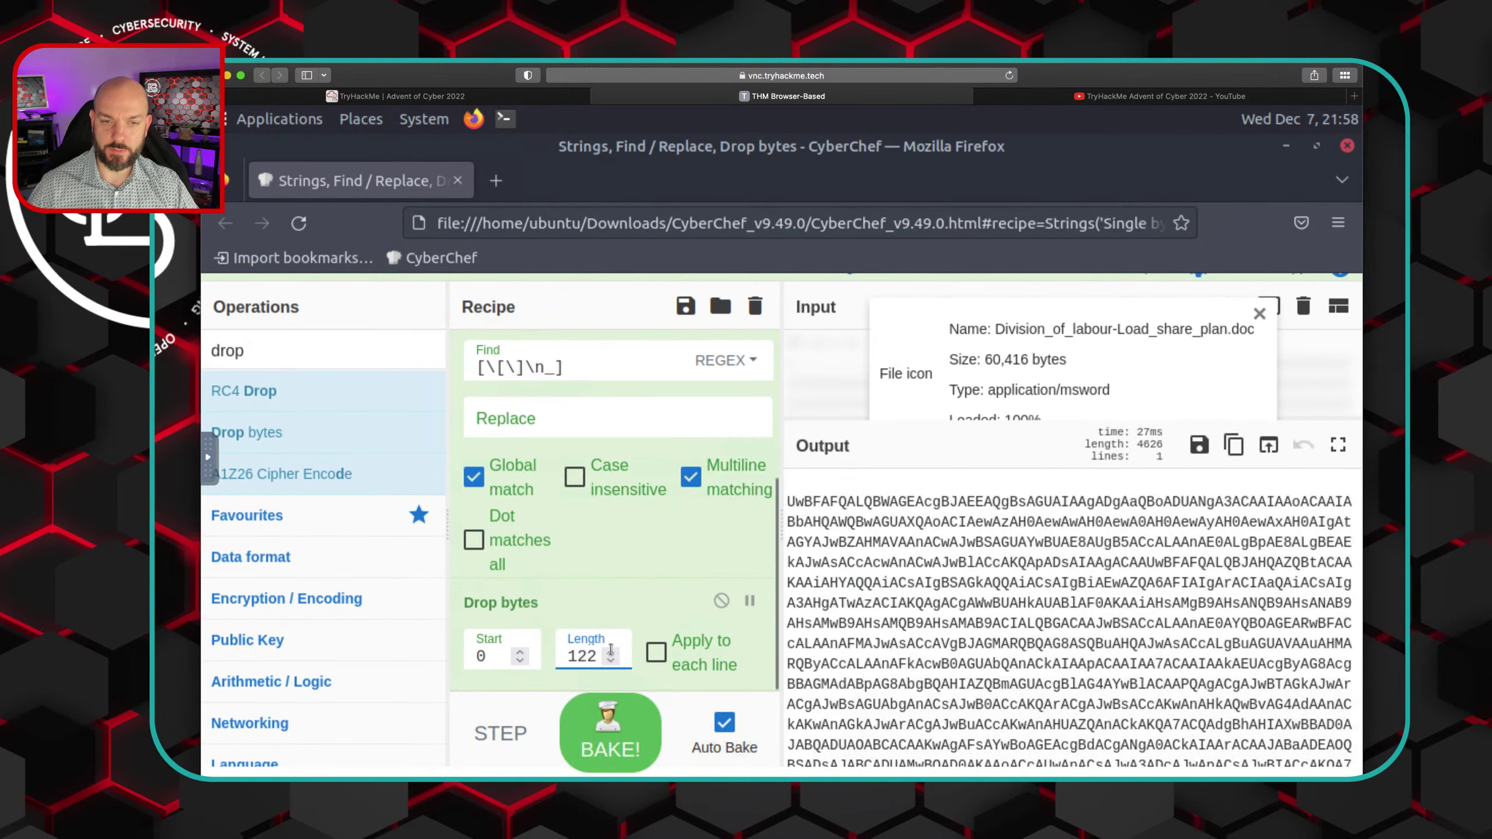
pyautogui.click(611, 651)
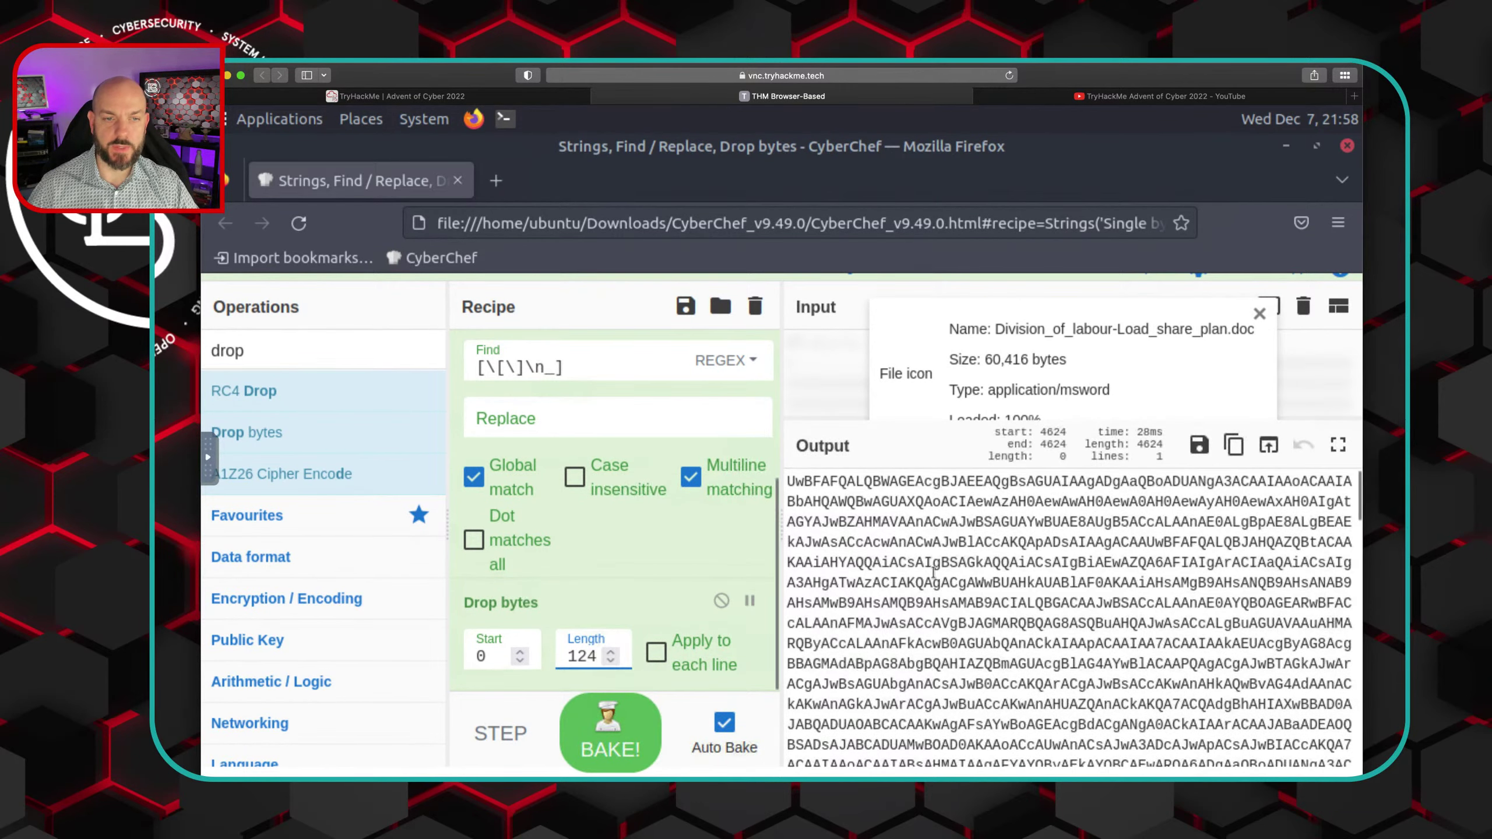
# Find the From Base64 operation, add it to the recipe after Drop bytes, and inspect the beginning of the decoded output
pyautogui.doubleClick(211, 350)
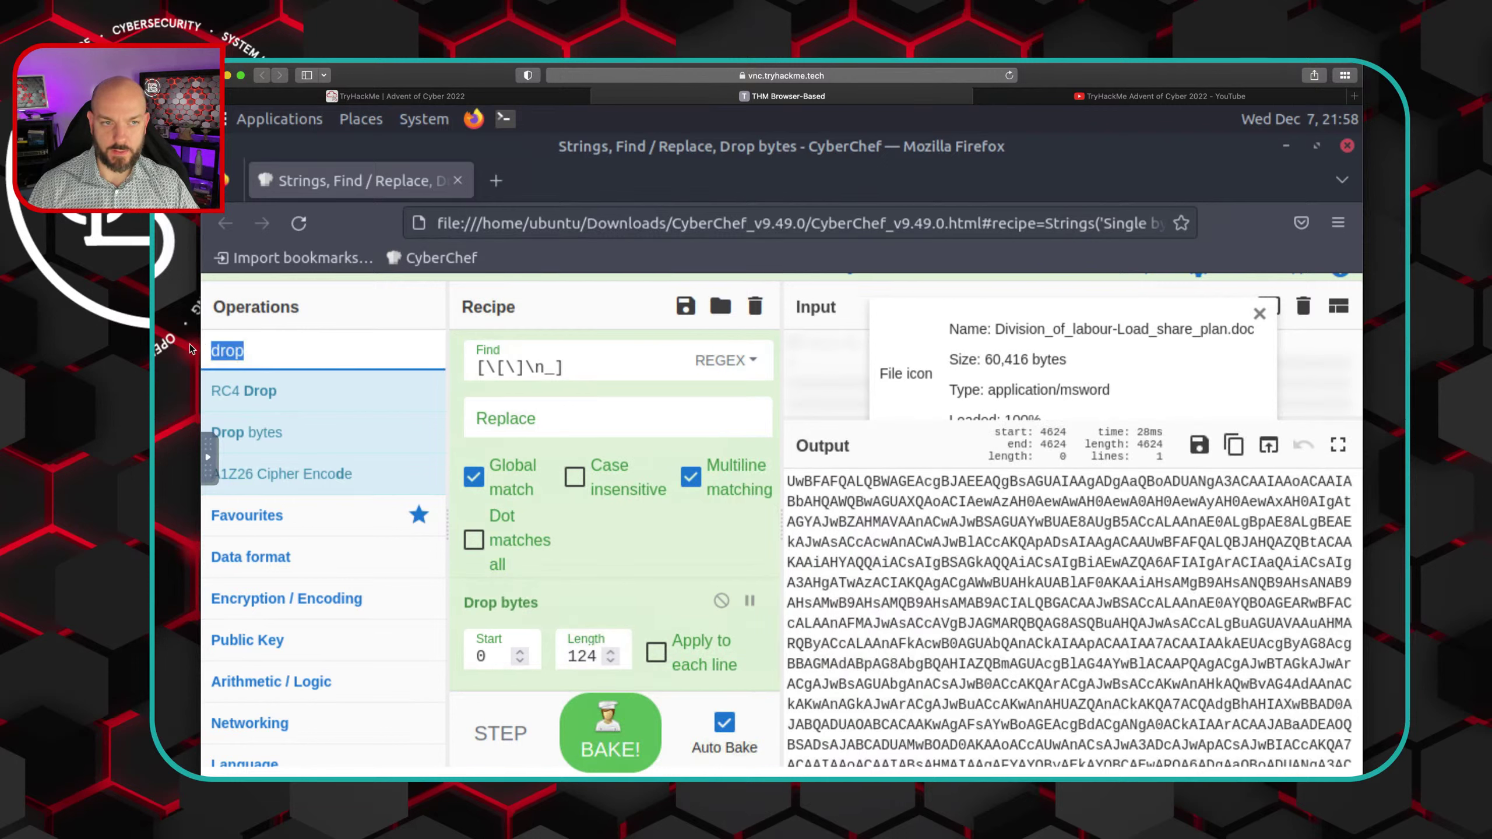
pyautogui.write('base')
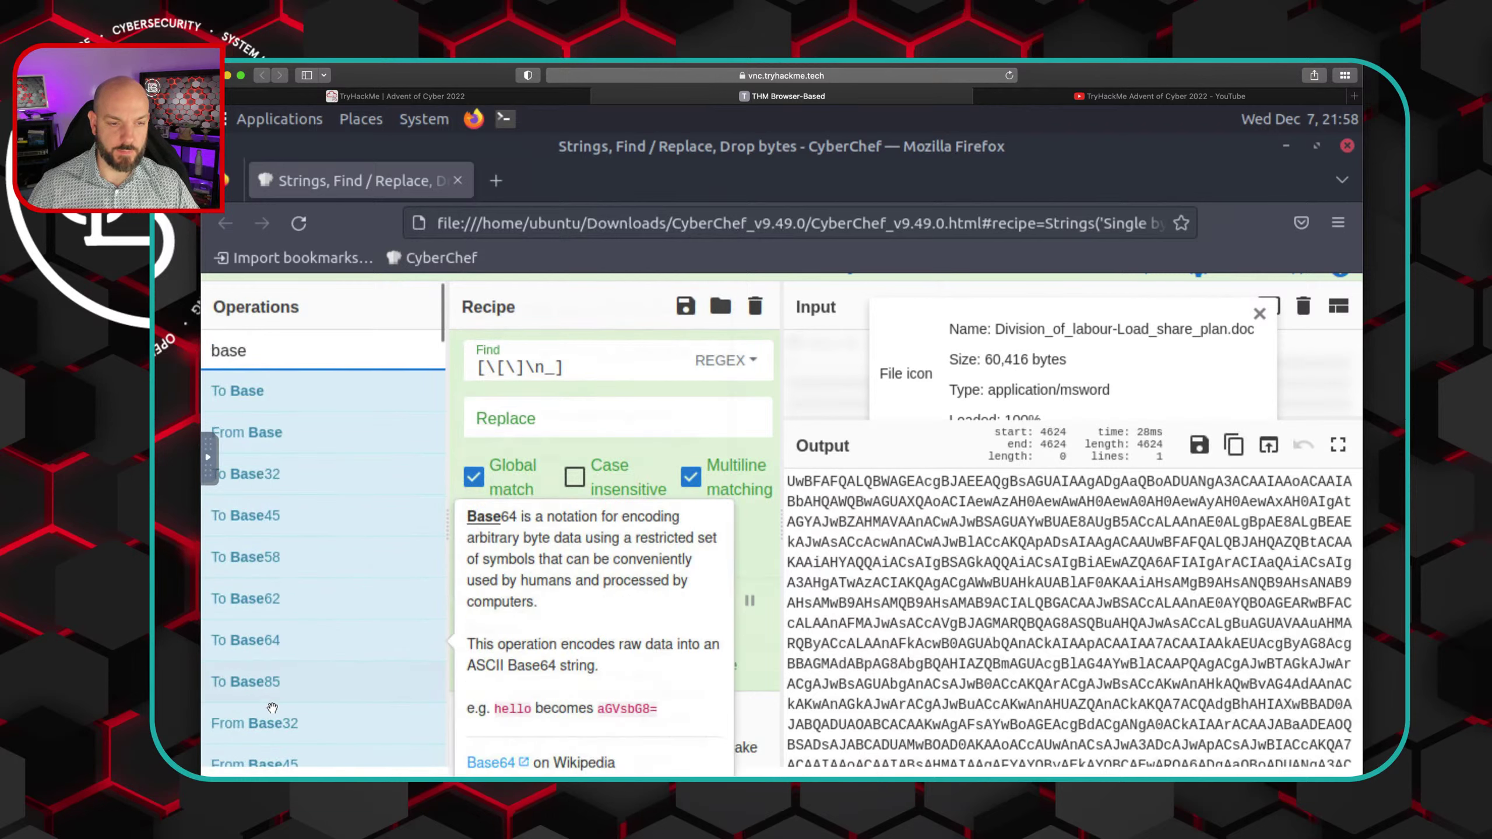
pyautogui.scroll(-5, 273, 707)
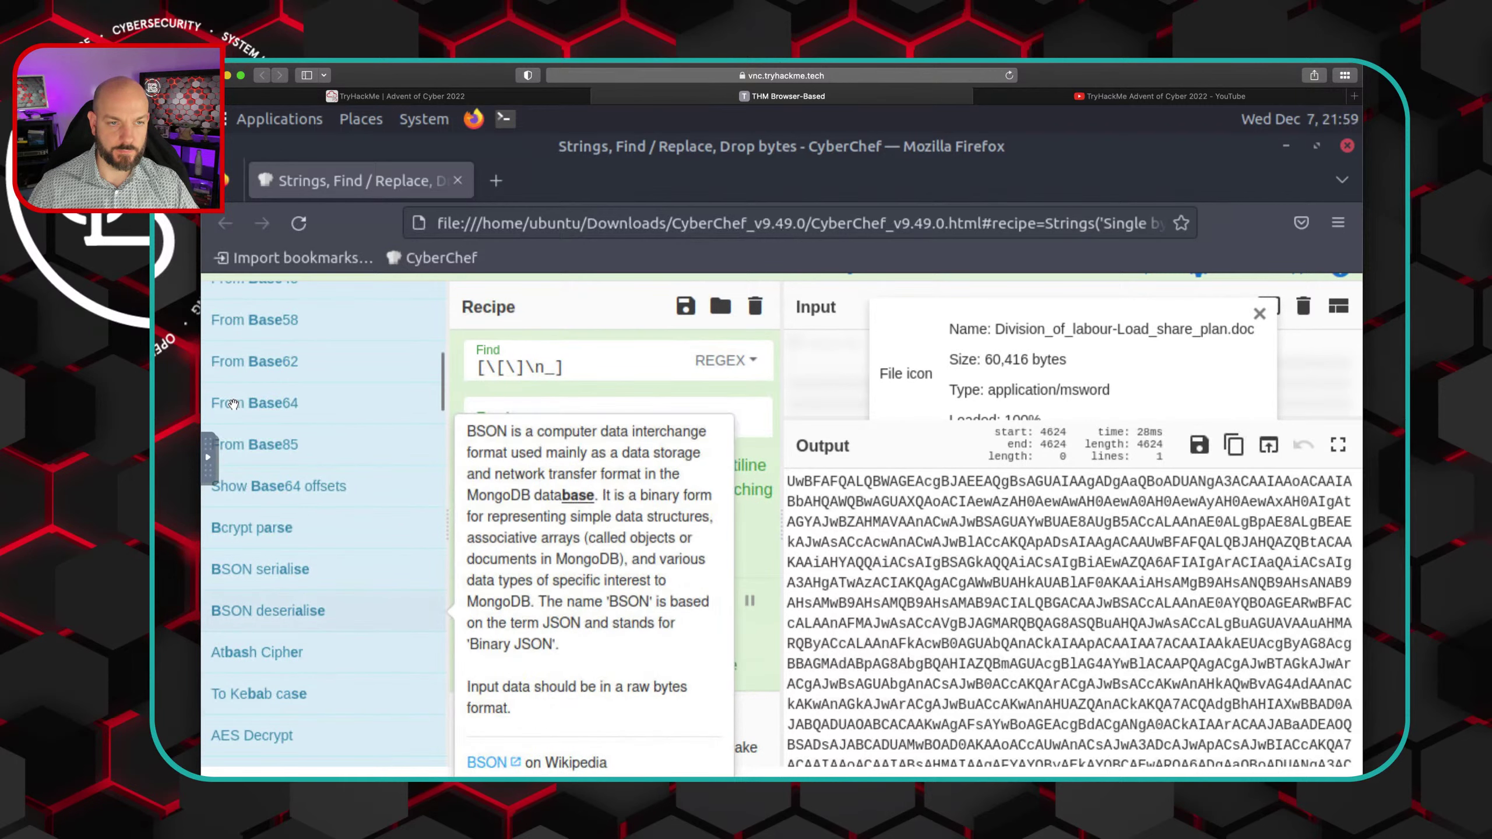
pyautogui.moveTo(233, 404); pyautogui.dragTo(531, 668)
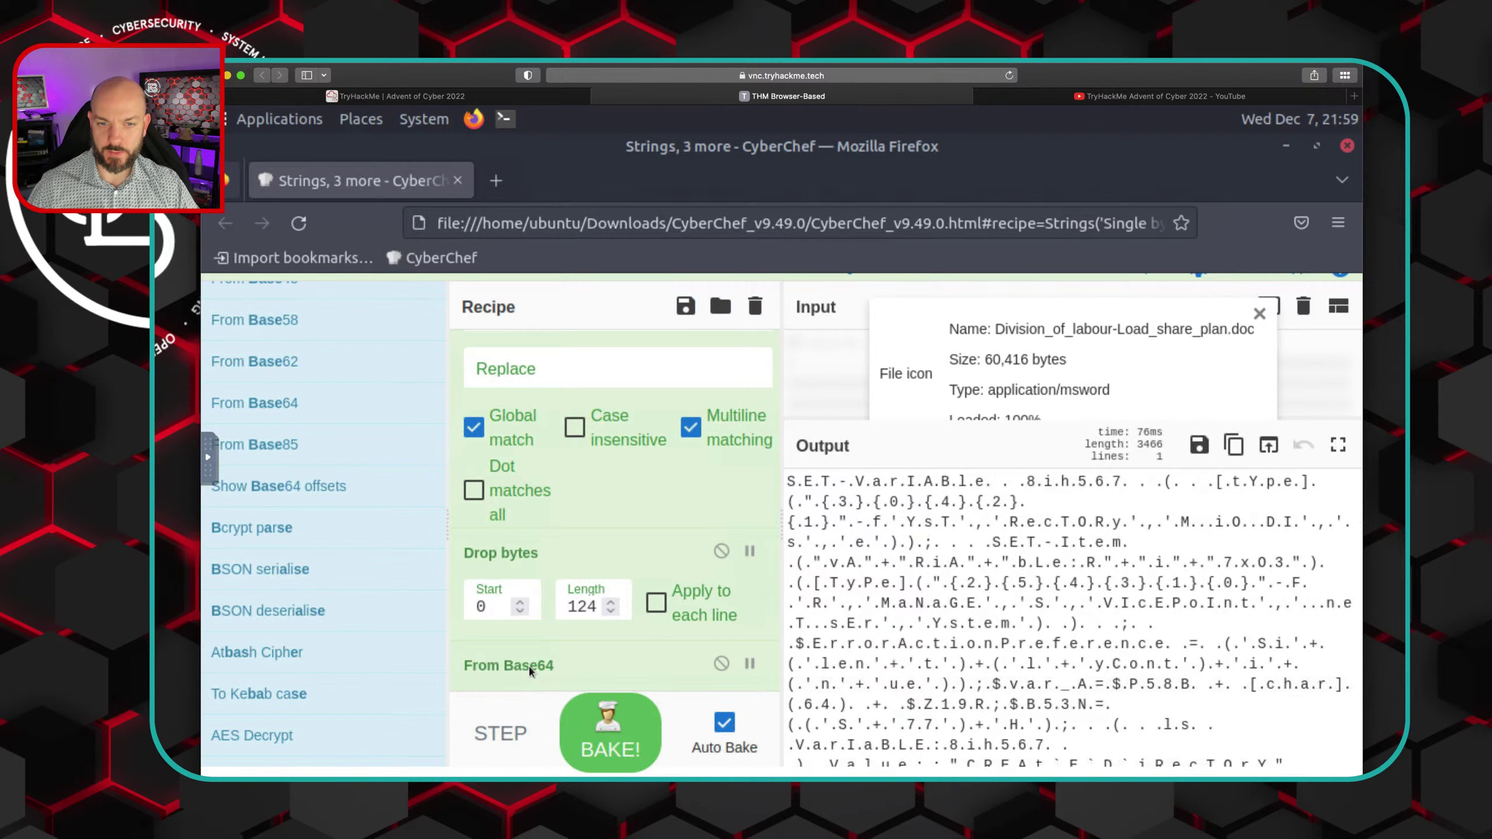
pyautogui.click(880, 598)
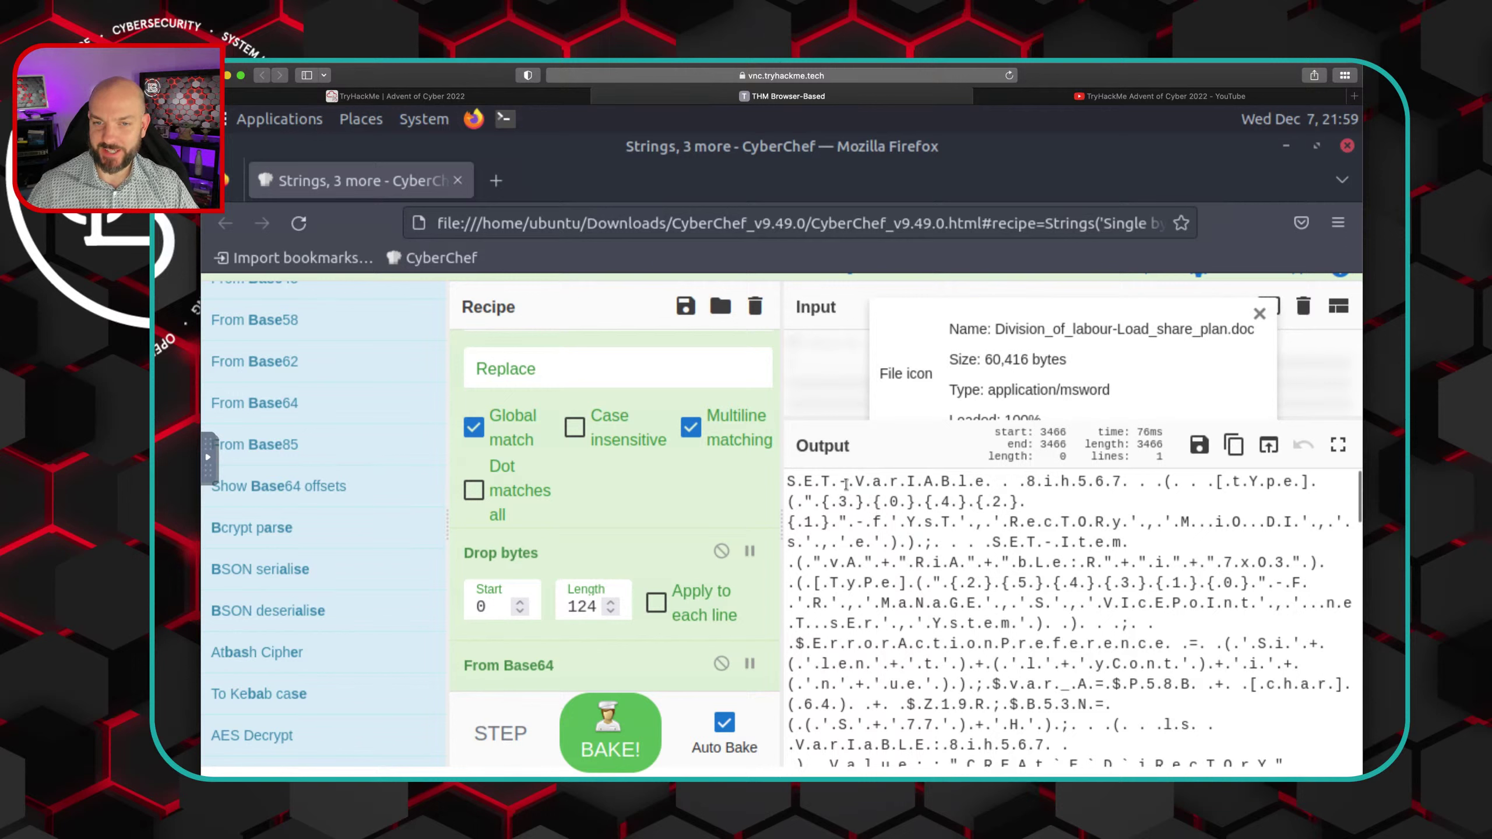
pyautogui.click(1167, 482)
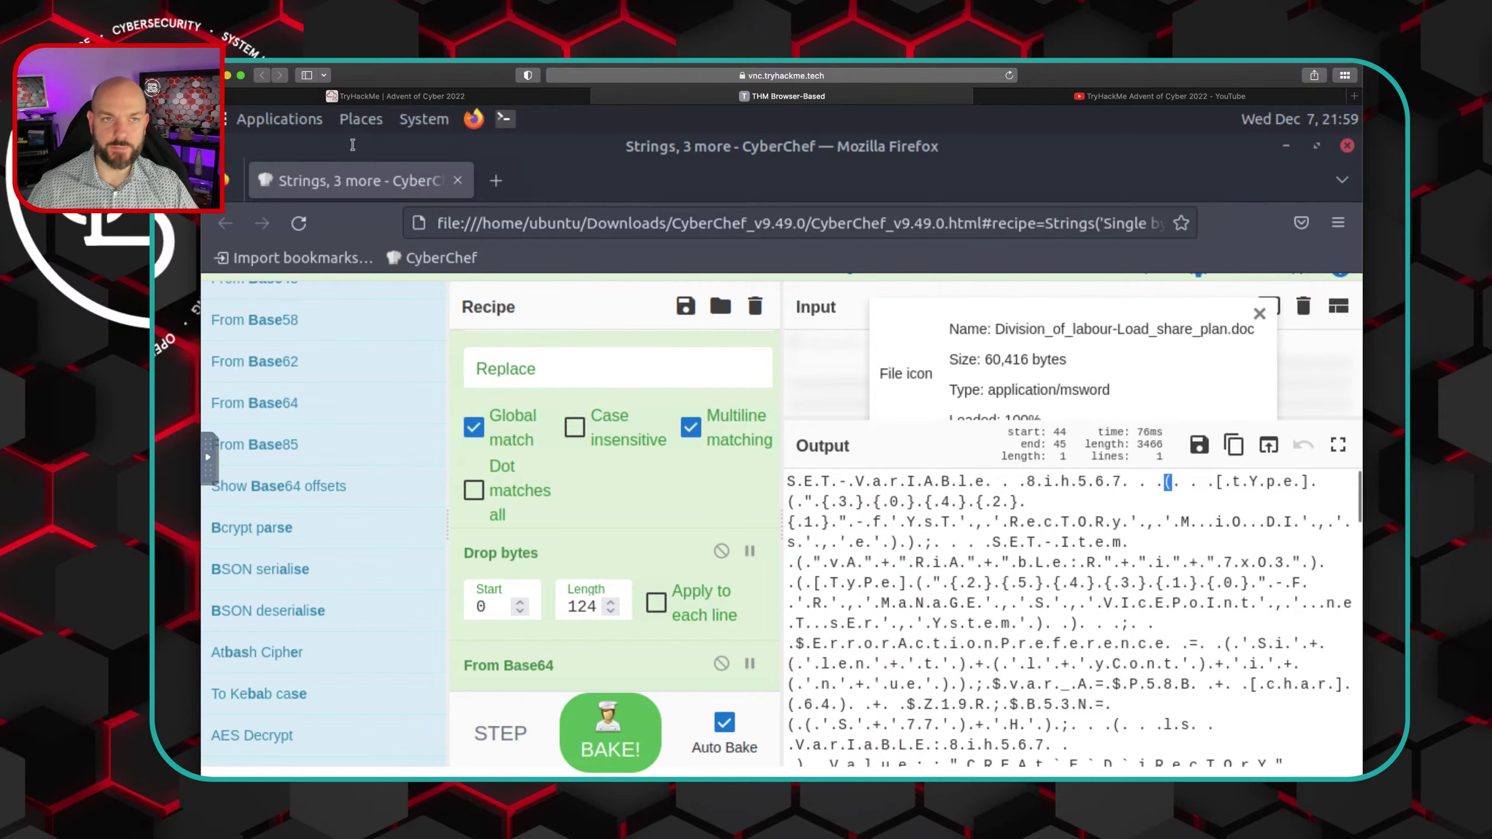
# Switch to the TryHackMe task page and read the Decode base64 and Decode UTF-16 sections
pyautogui.click(388, 97)
pyautogui.scroll(-3, 626, 515)
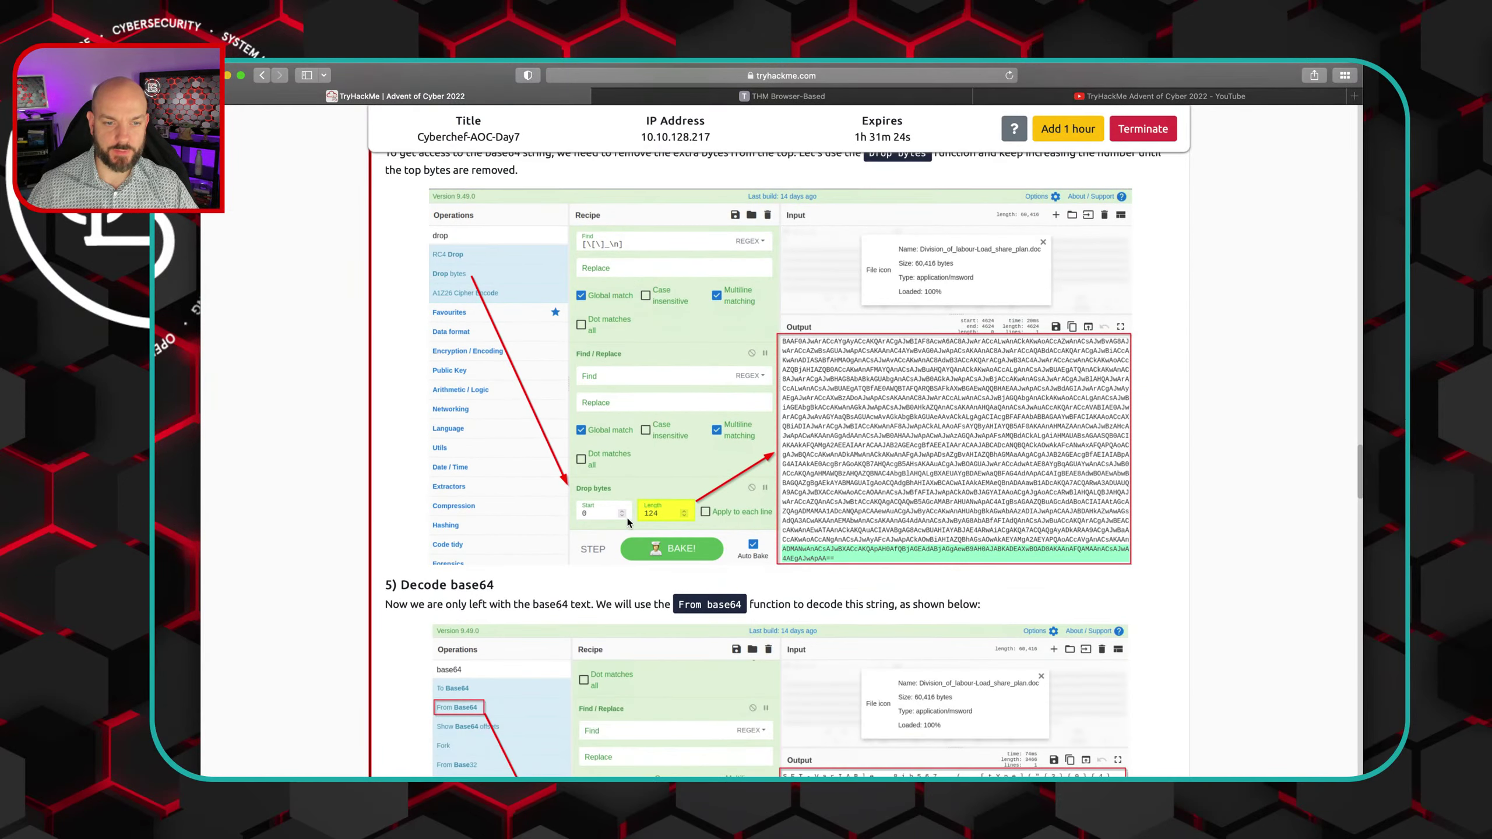
pyautogui.scroll(-2, 627, 517)
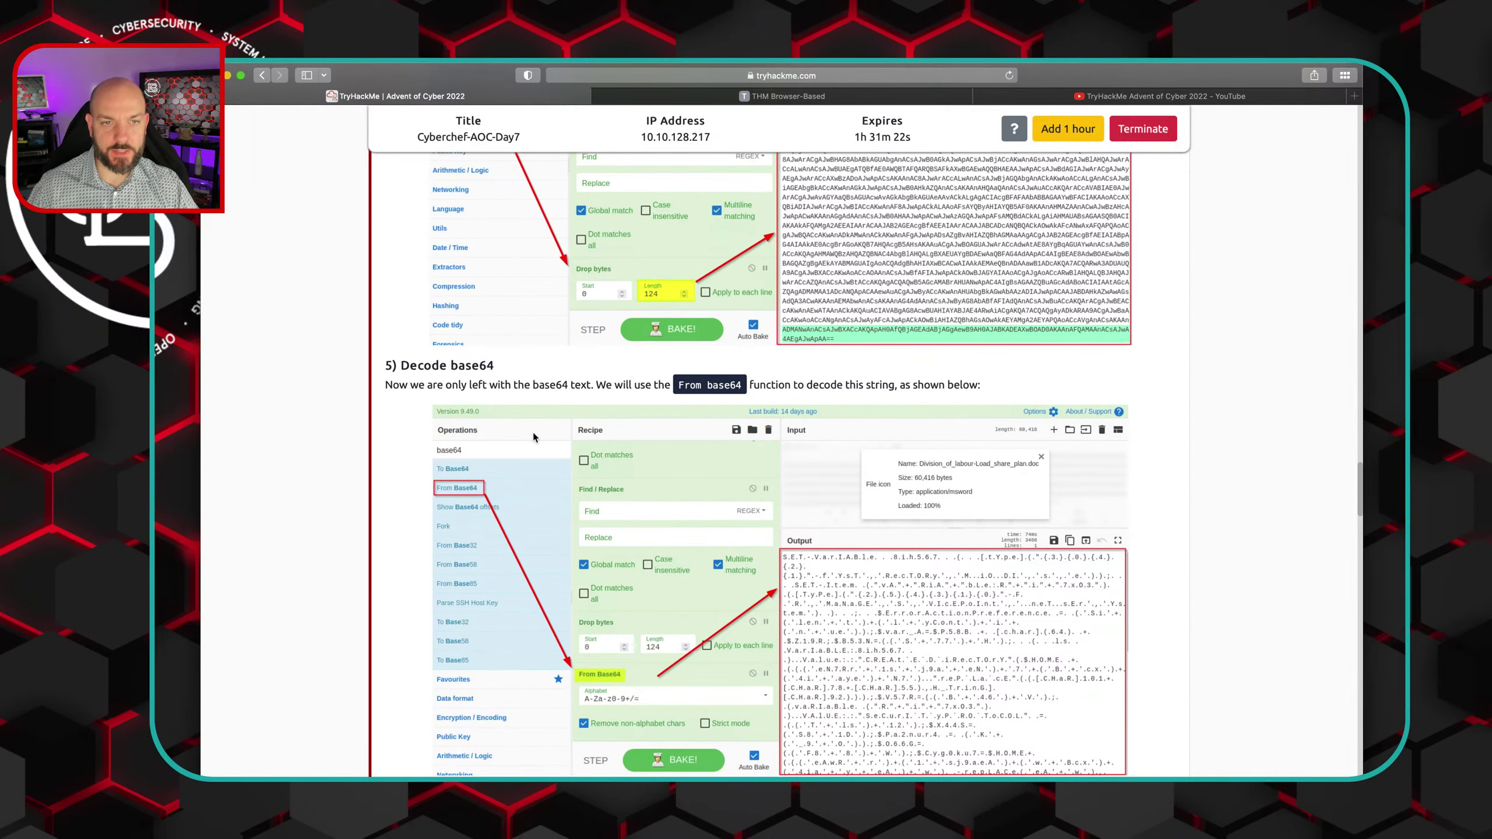
pyautogui.scroll(-2, 533, 444)
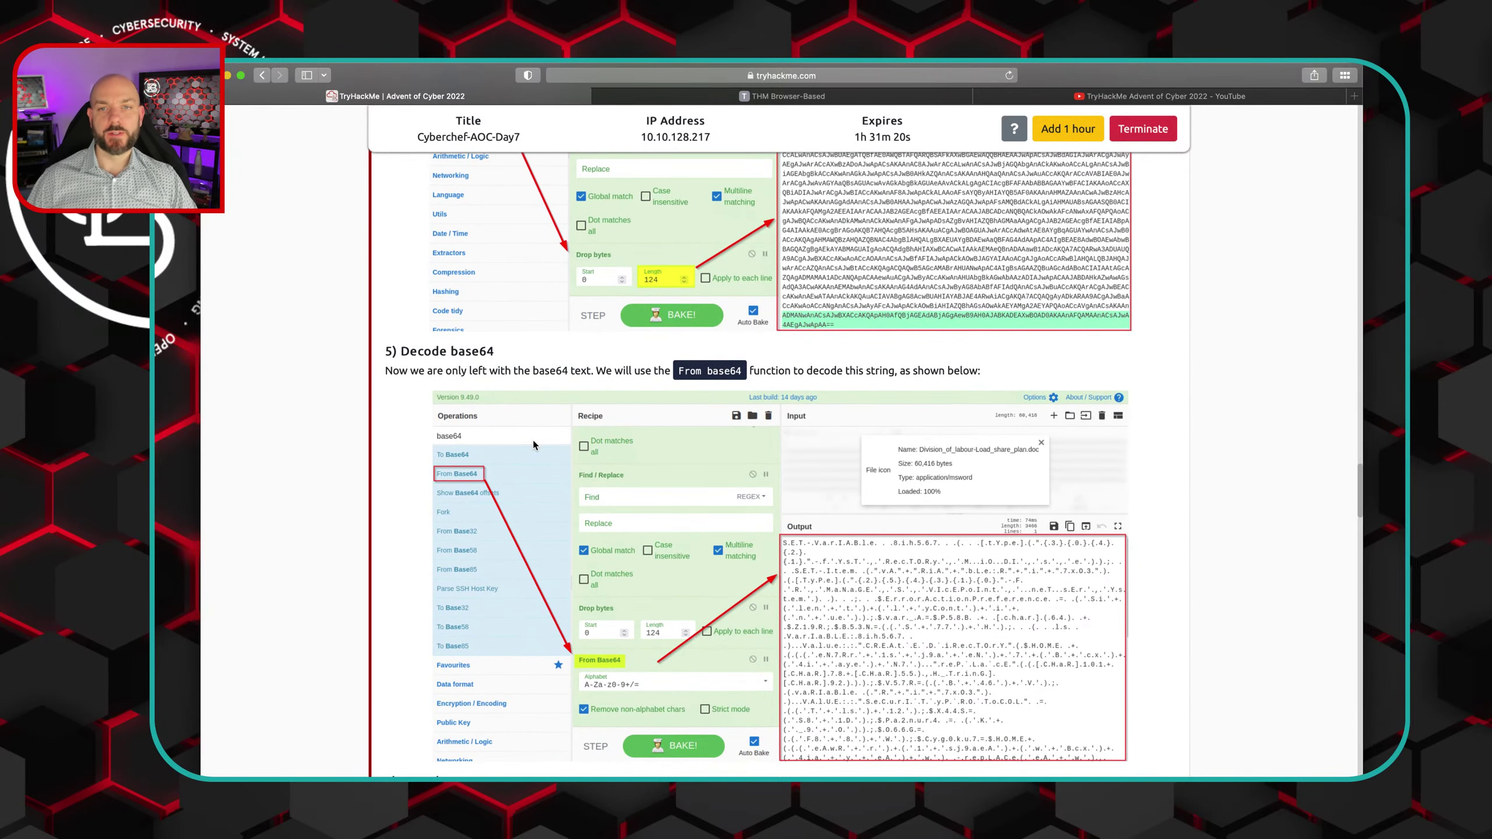
pyautogui.scroll(-10, 532, 440)
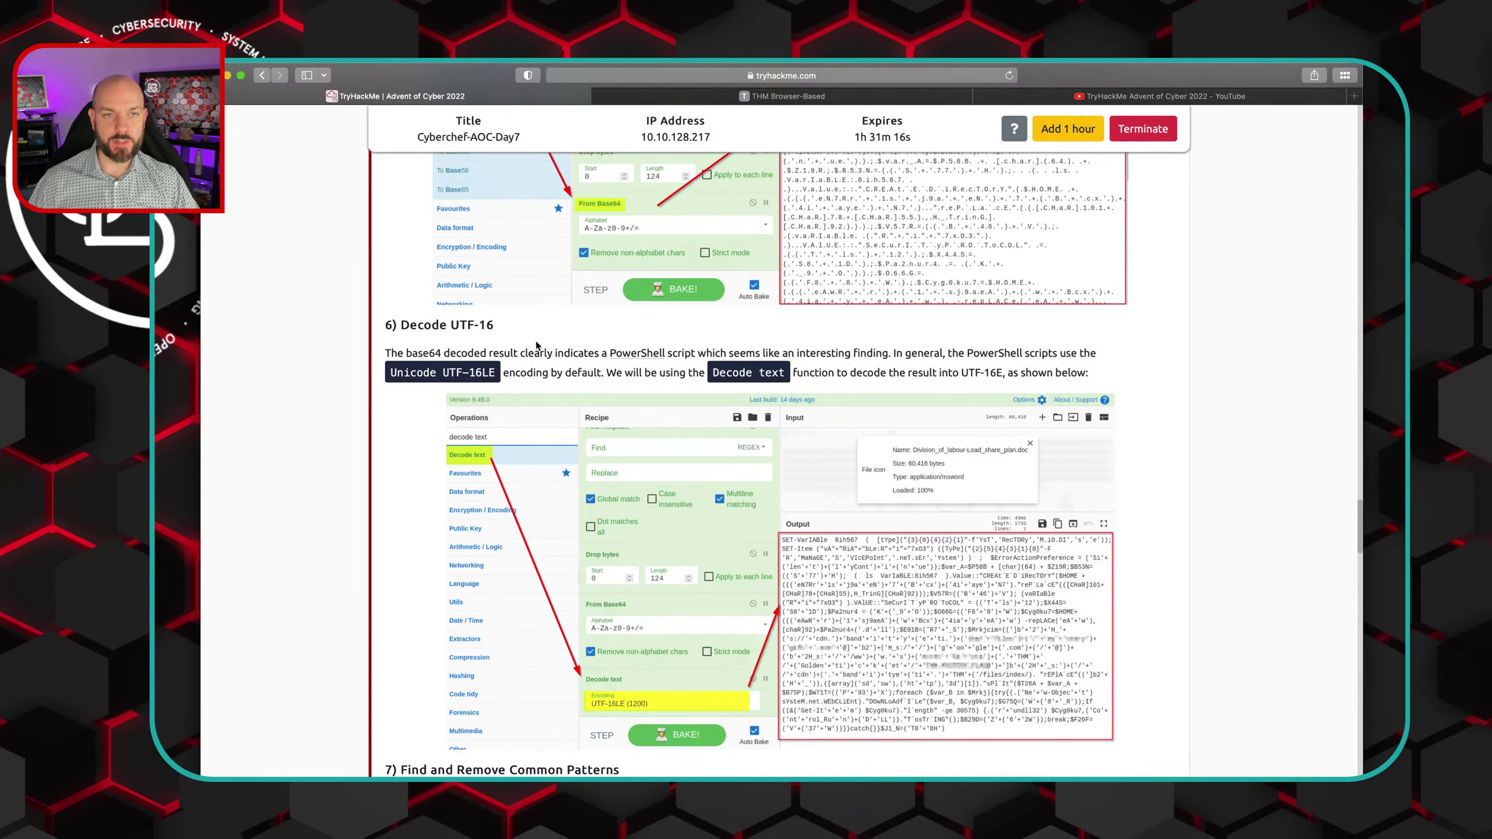
pyautogui.scroll(-1, 536, 341)
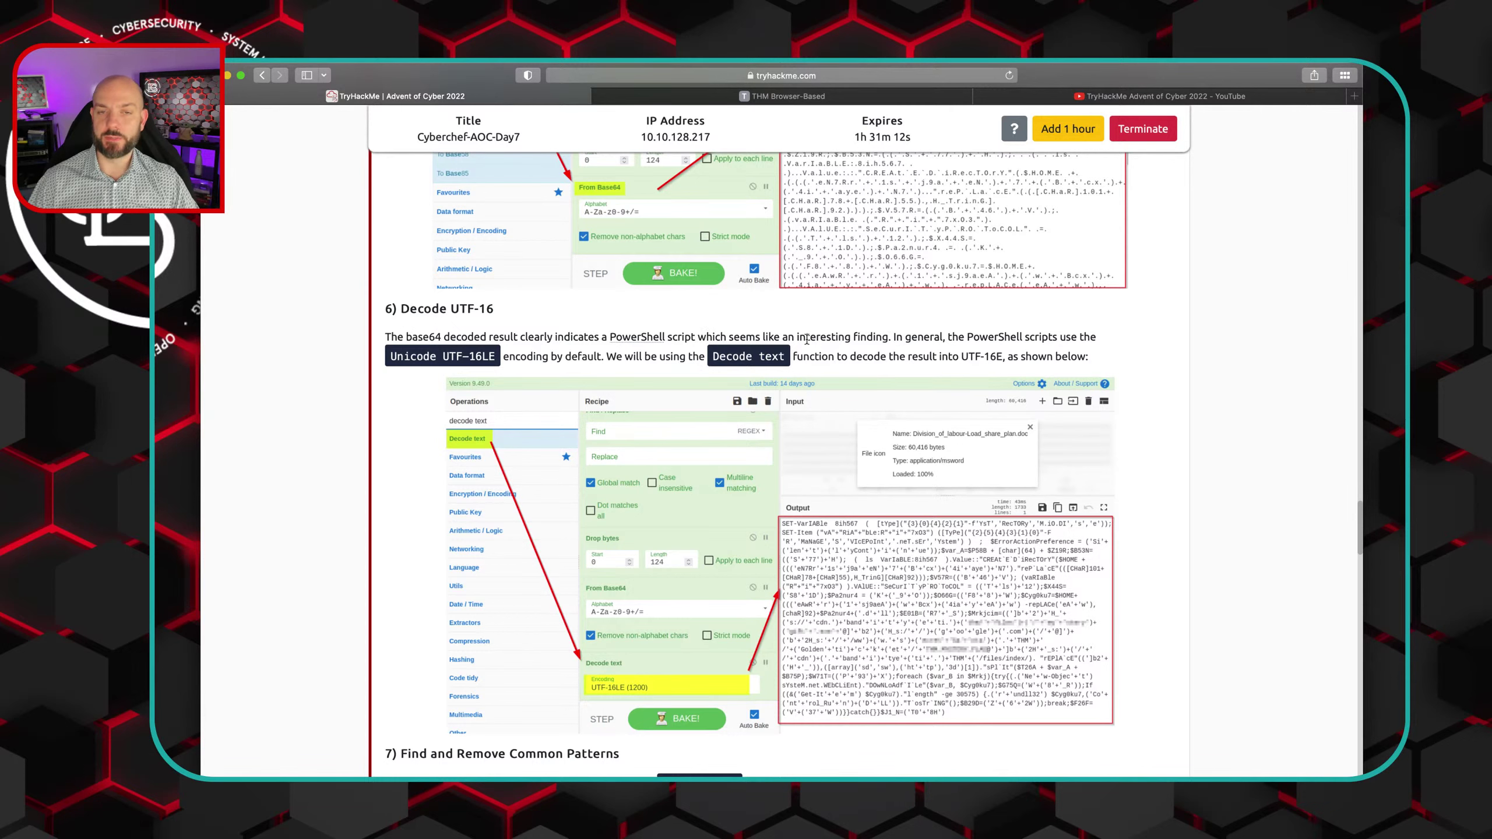
pyautogui.scroll(-1, 843, 350)
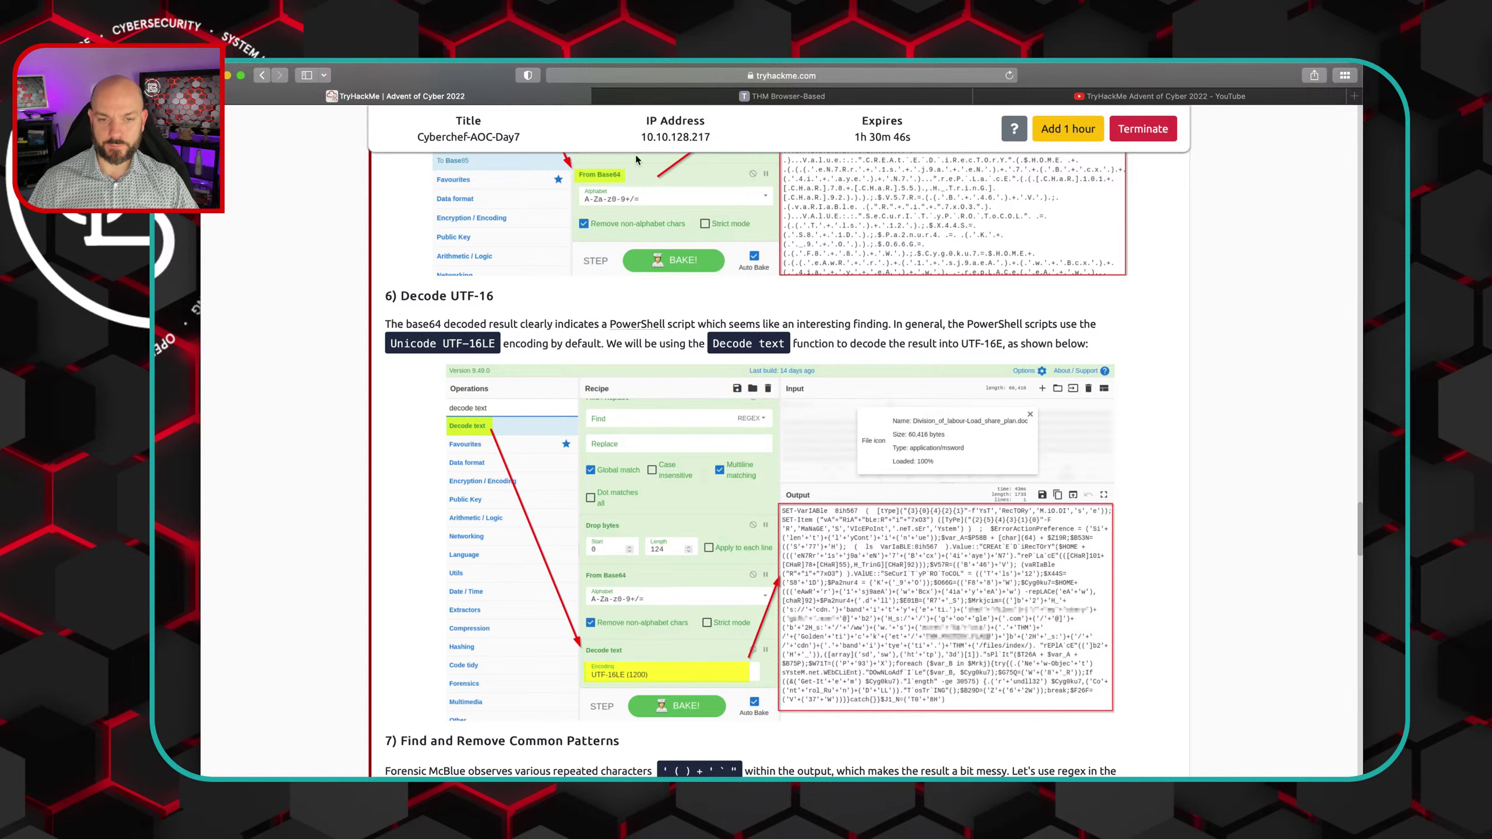
# Return to CyberChef, add the Decode text operation after From Base64 and set its encoding to UTF-16LE (1200)
pyautogui.click(681, 100)
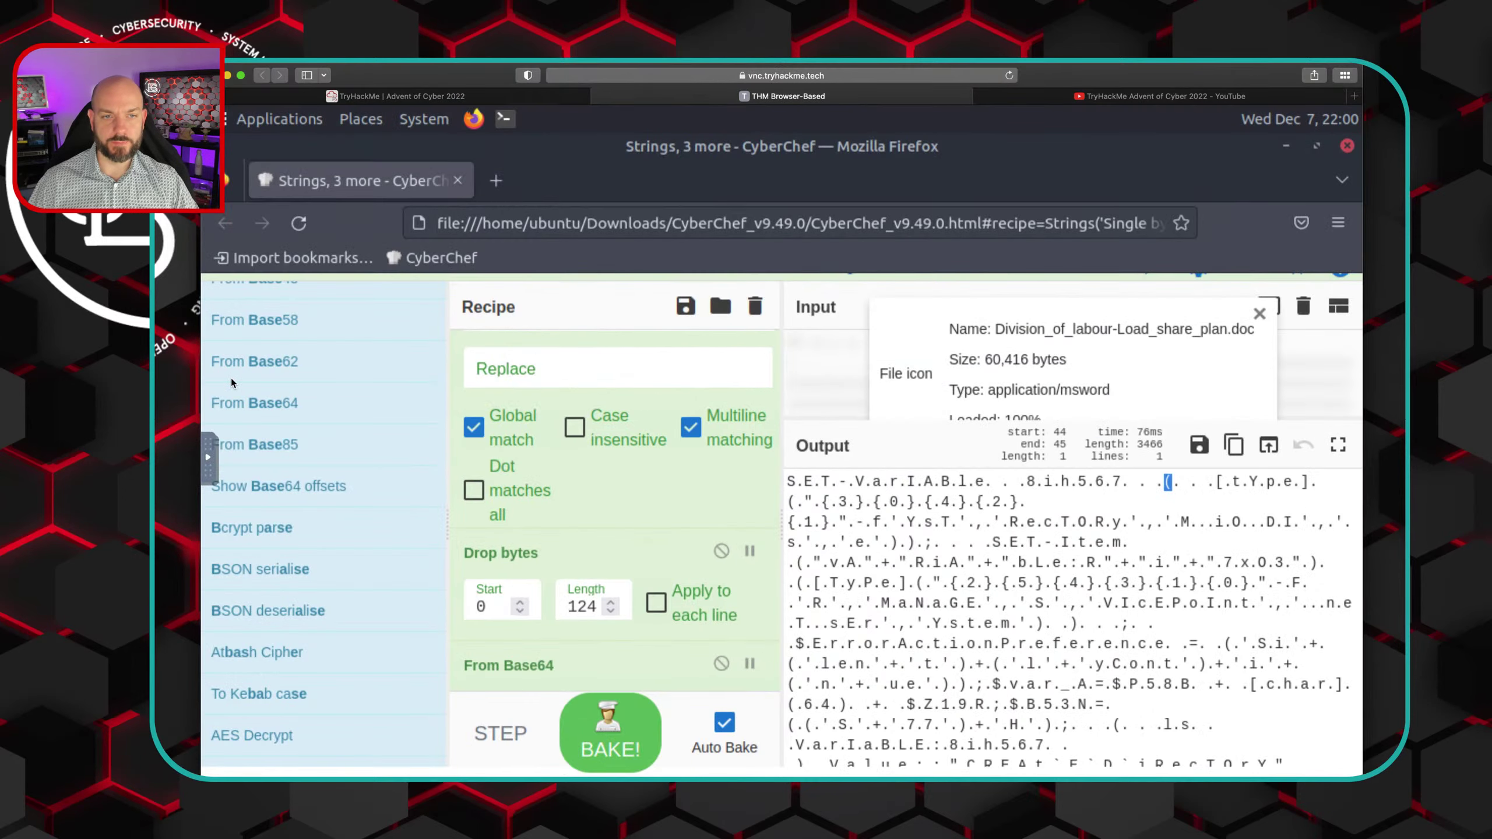
pyautogui.moveTo(337, 396)
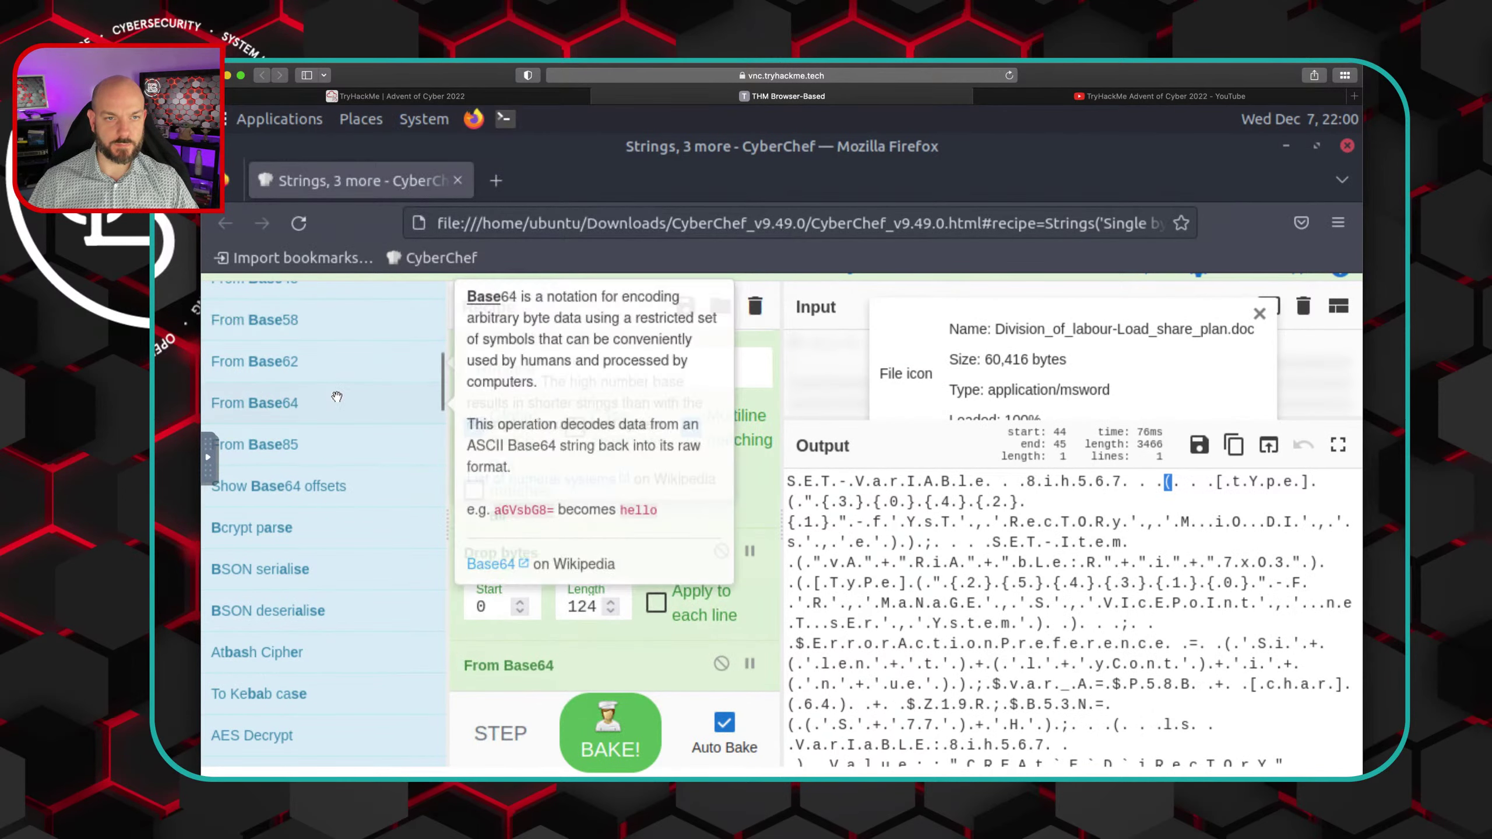
pyautogui.scroll(5, 337, 397)
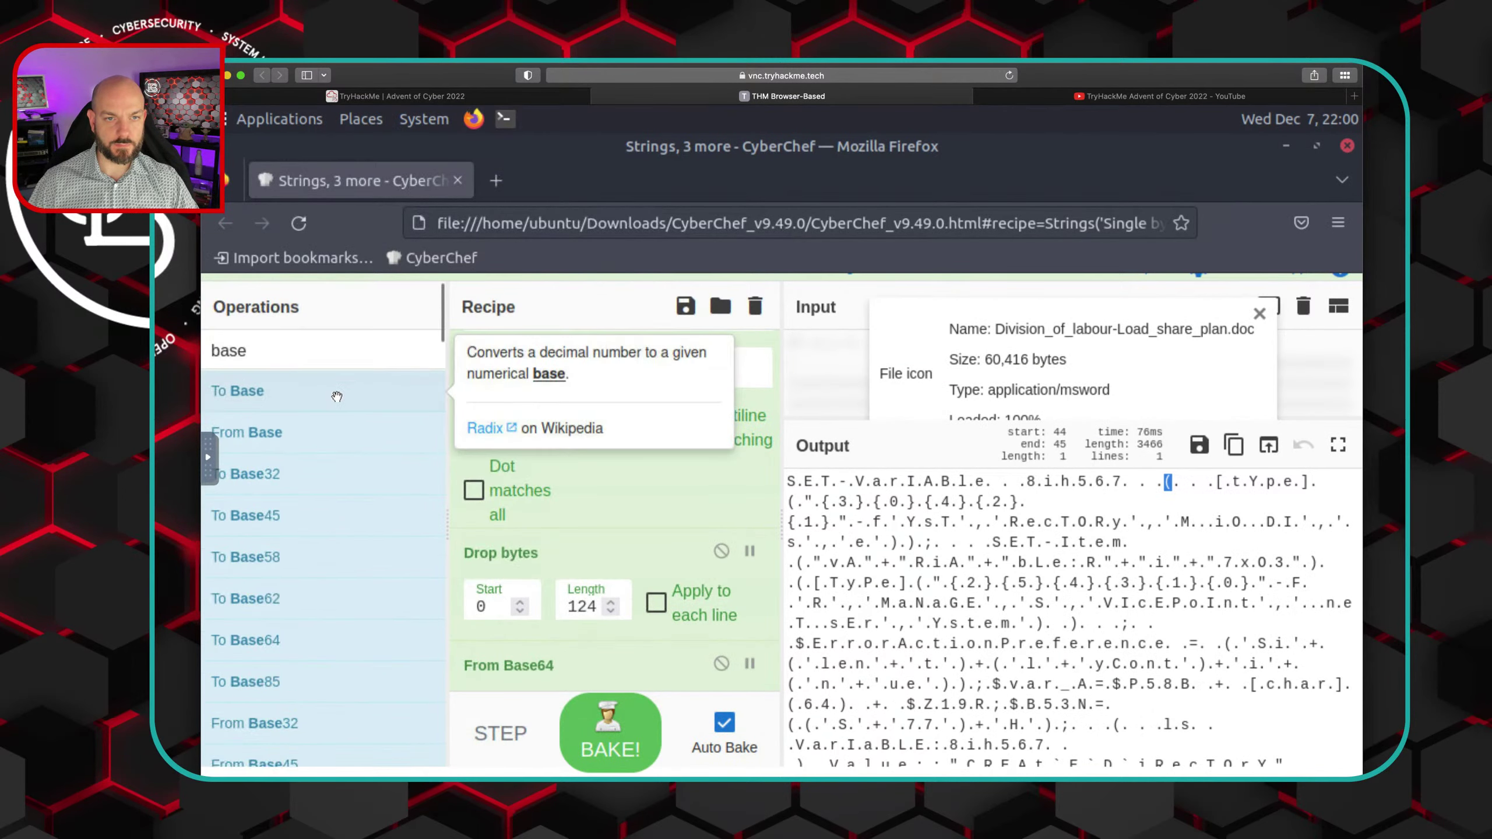
pyautogui.doubleClick(200, 349)
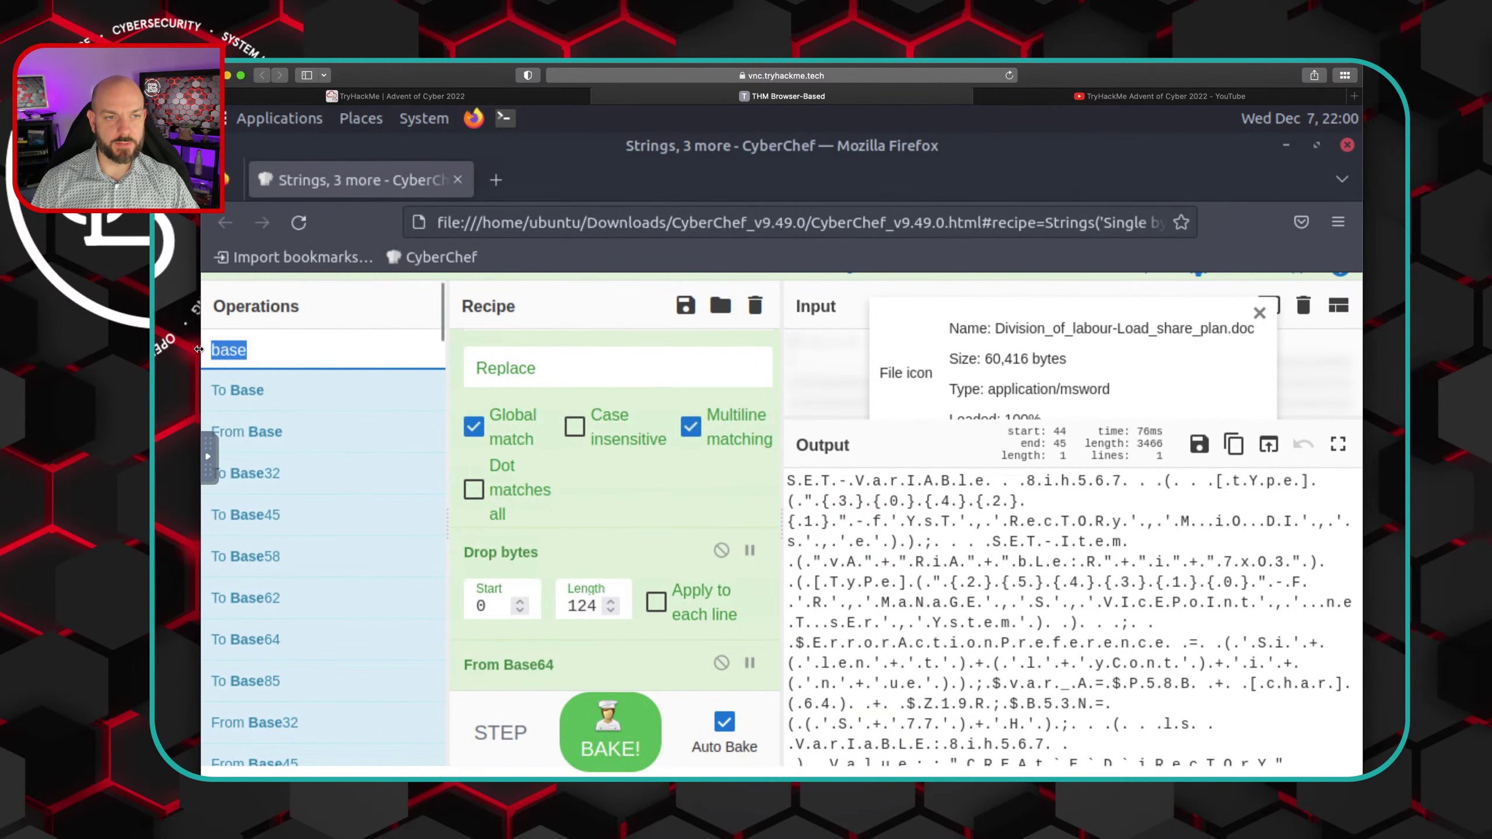
pyautogui.write('de')
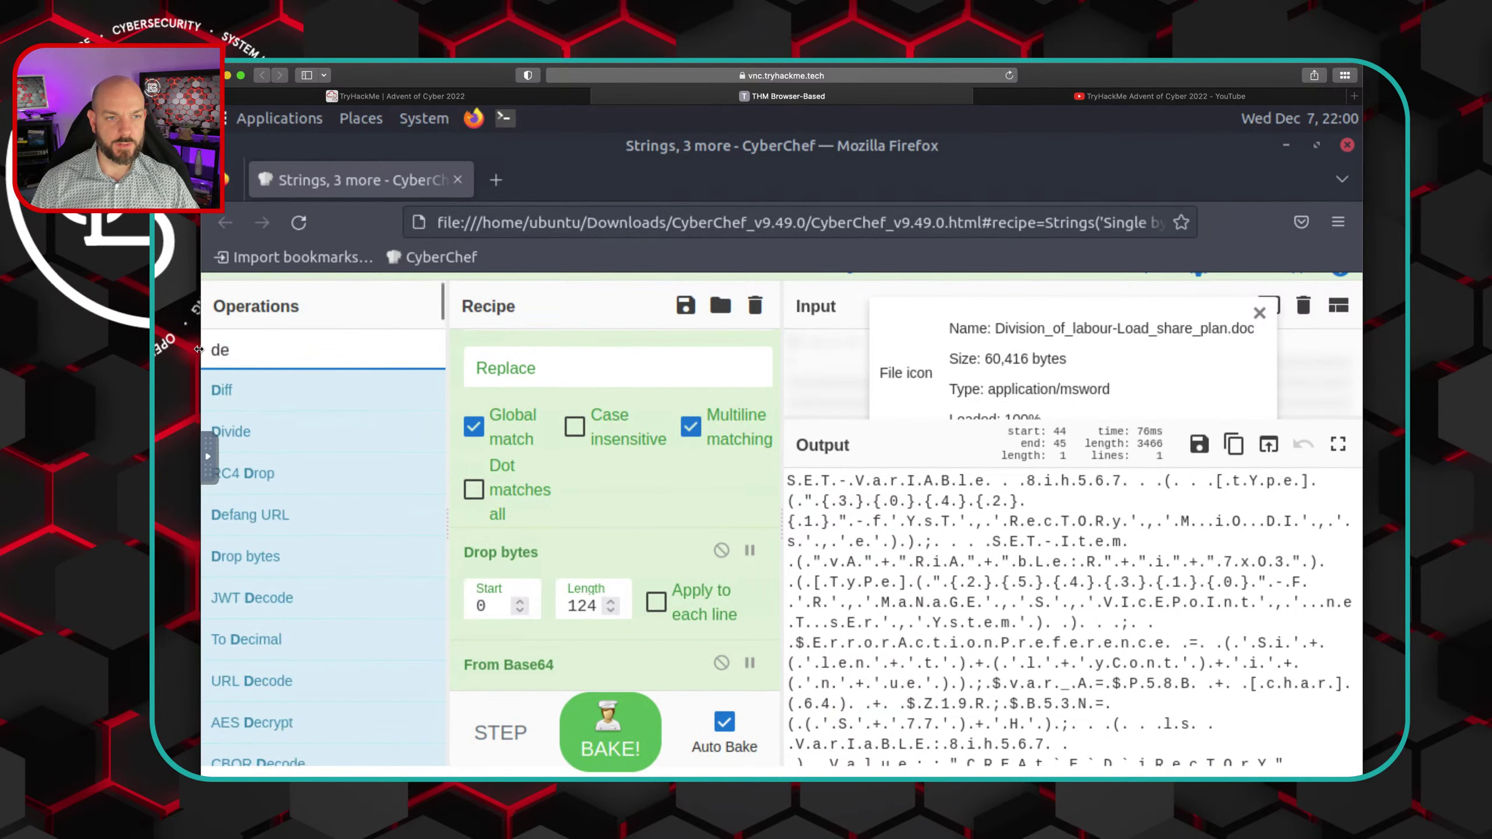
pyautogui.write('code')
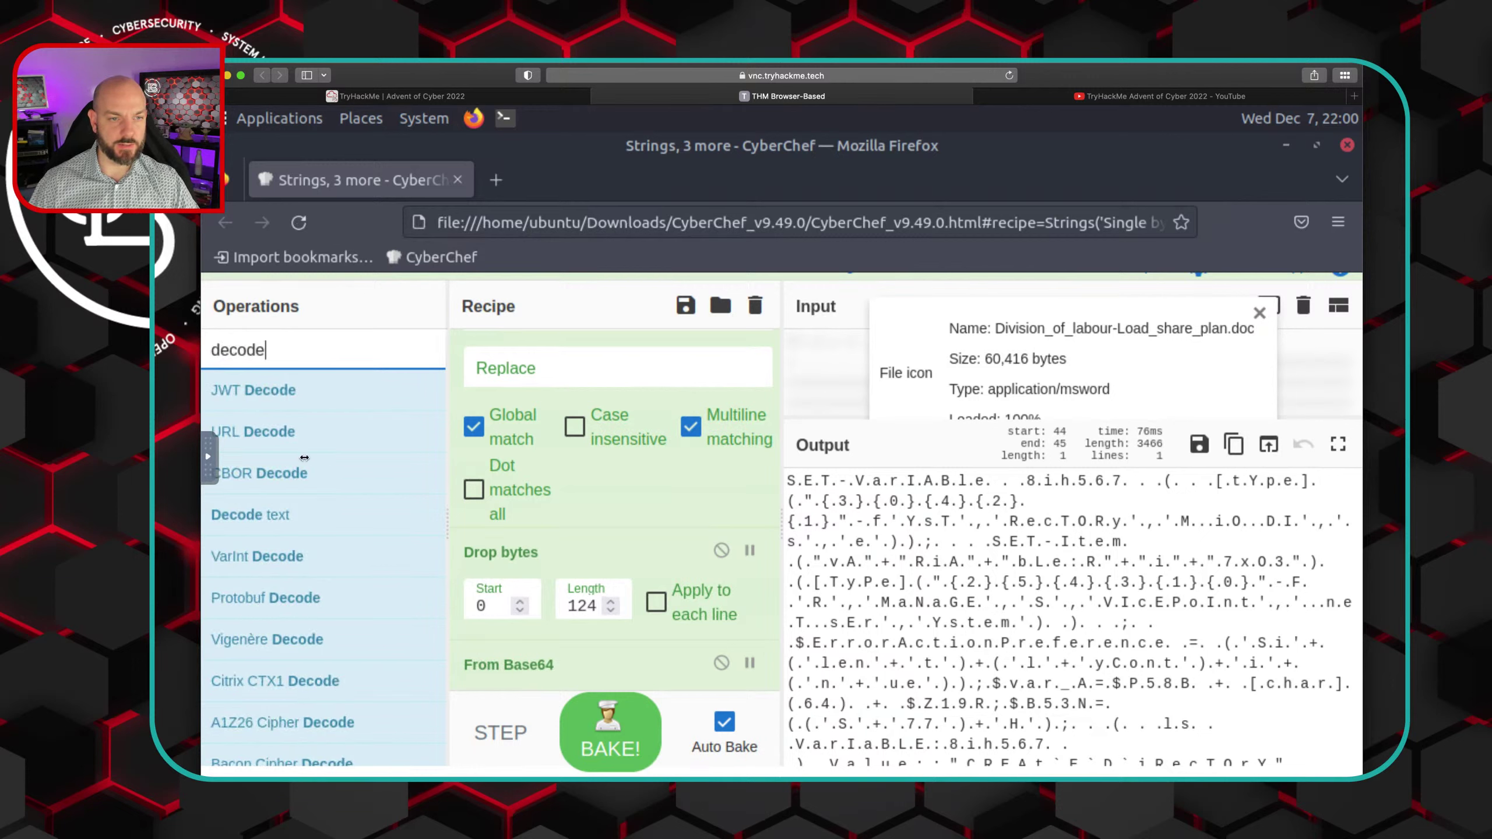
pyautogui.moveTo(359, 518); pyautogui.dragTo(512, 675)
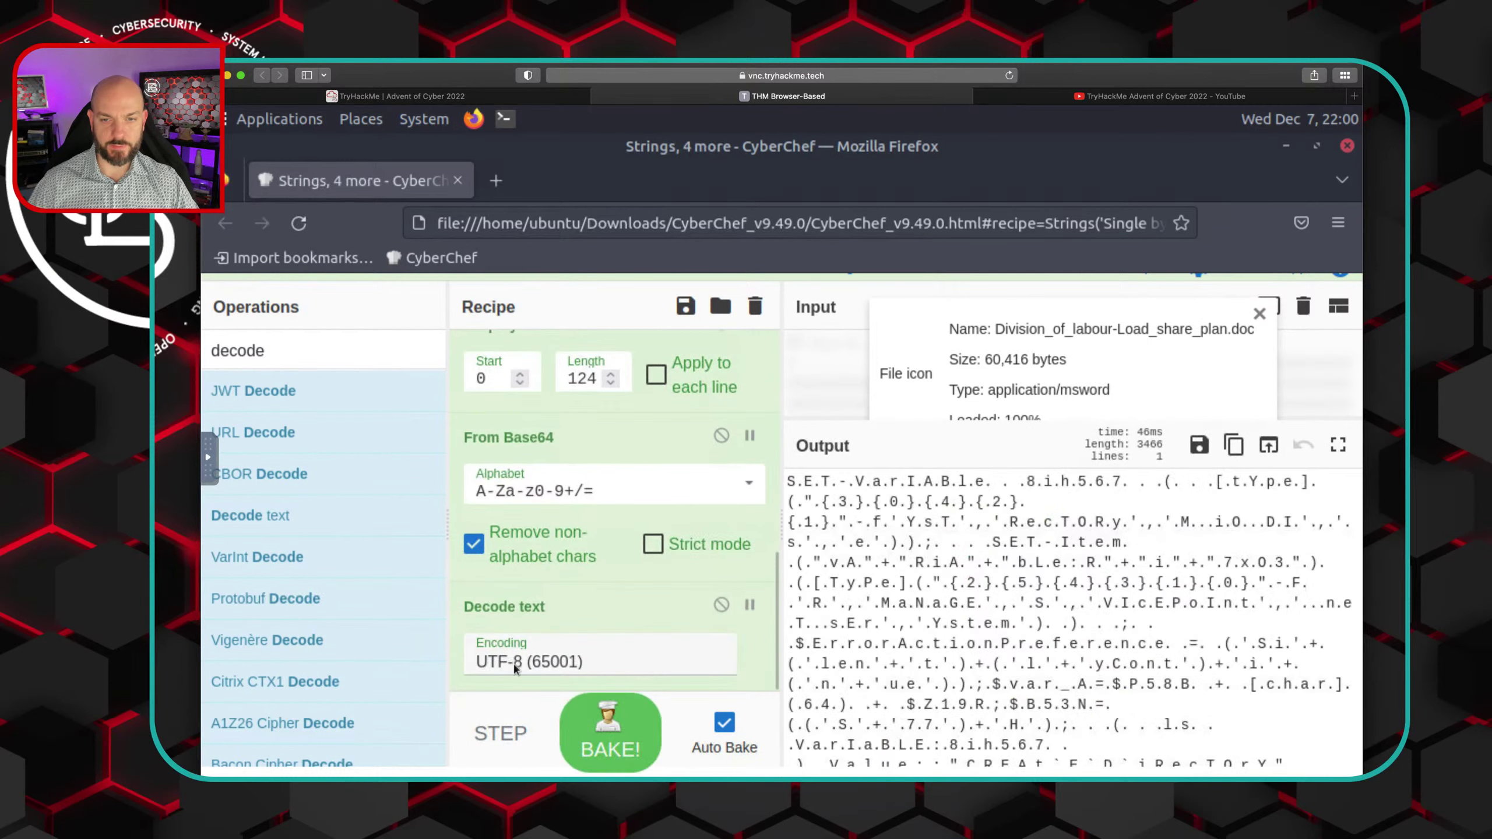
pyautogui.click(588, 662)
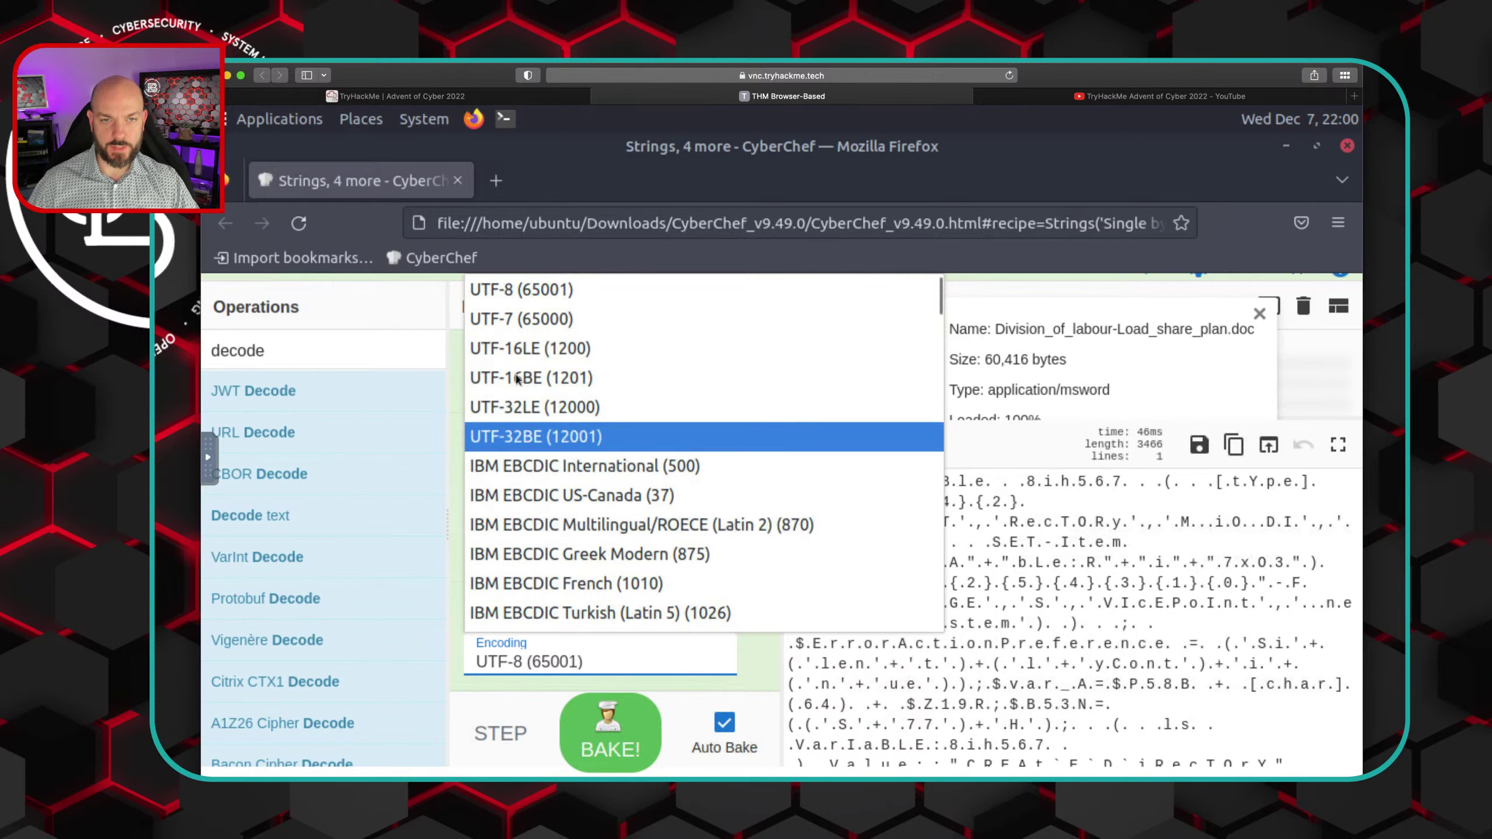
pyautogui.click(514, 350)
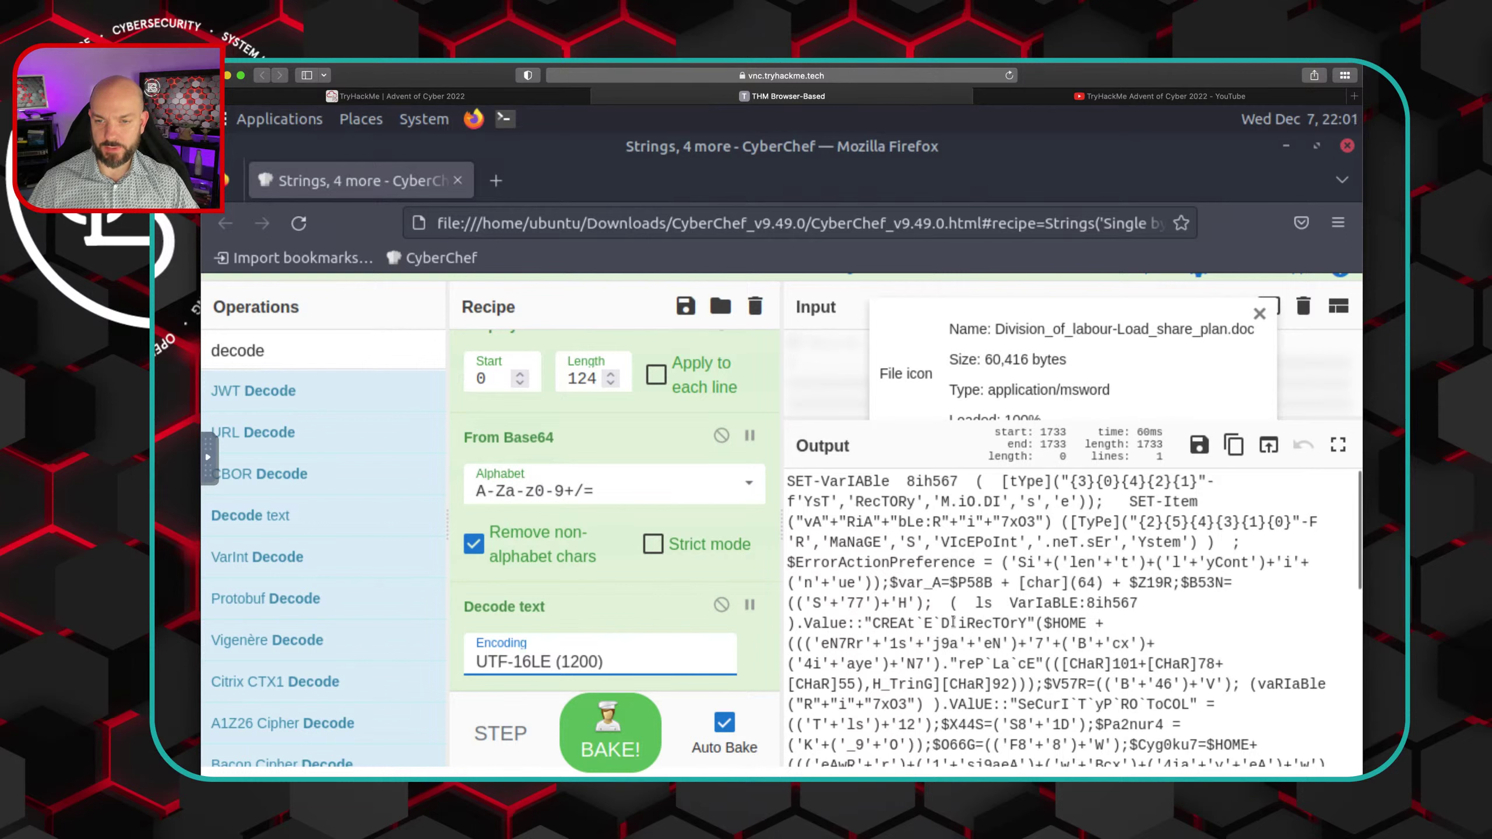
# Read the Find and Remove Common Patterns section on the TryHackMe task page and copy its final regex ['()+'"`]
pyautogui.click(397, 96)
pyautogui.scroll(-2, 695, 465)
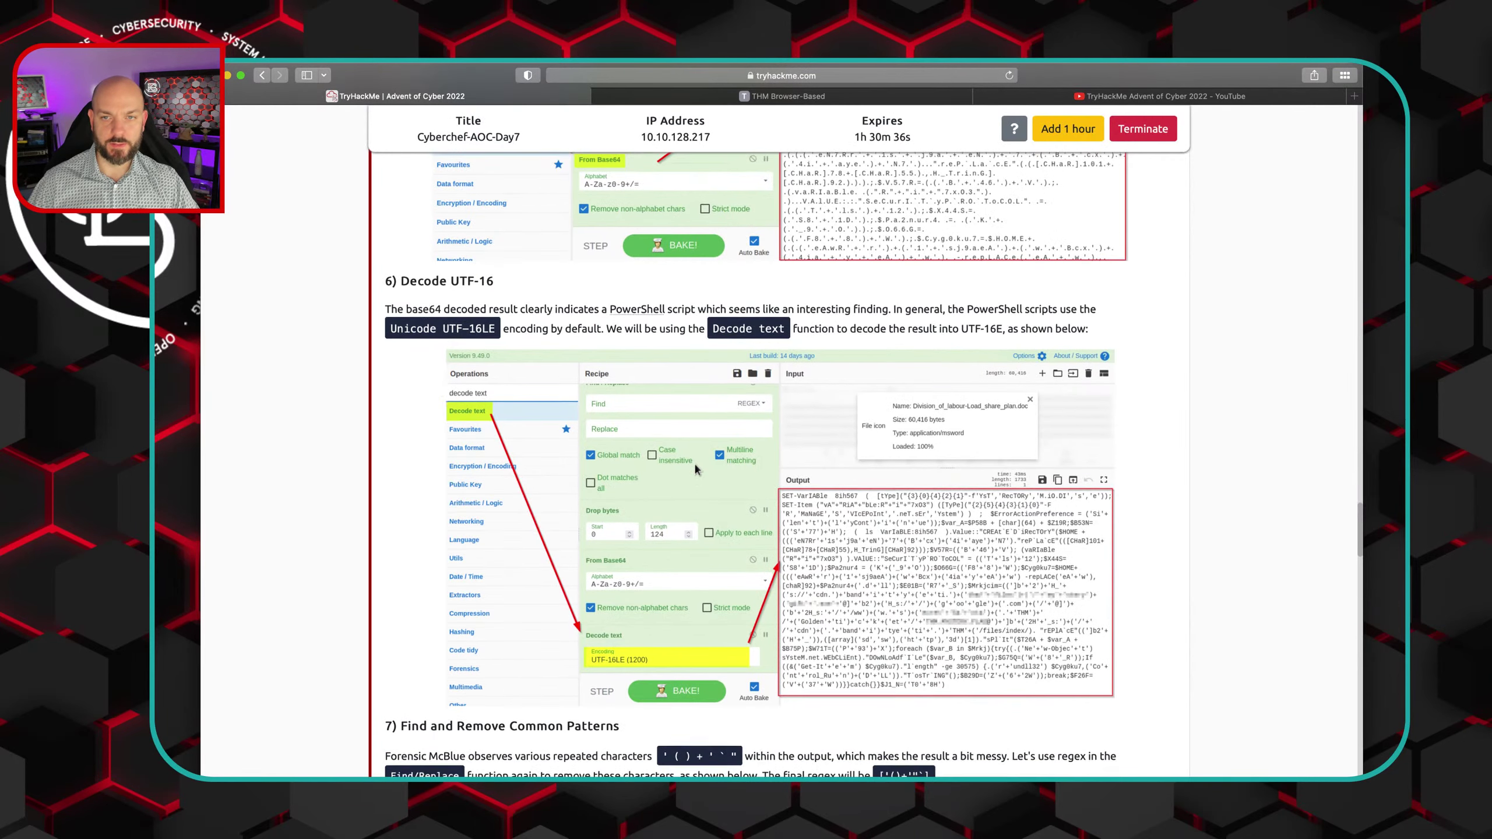
pyautogui.scroll(-7, 694, 463)
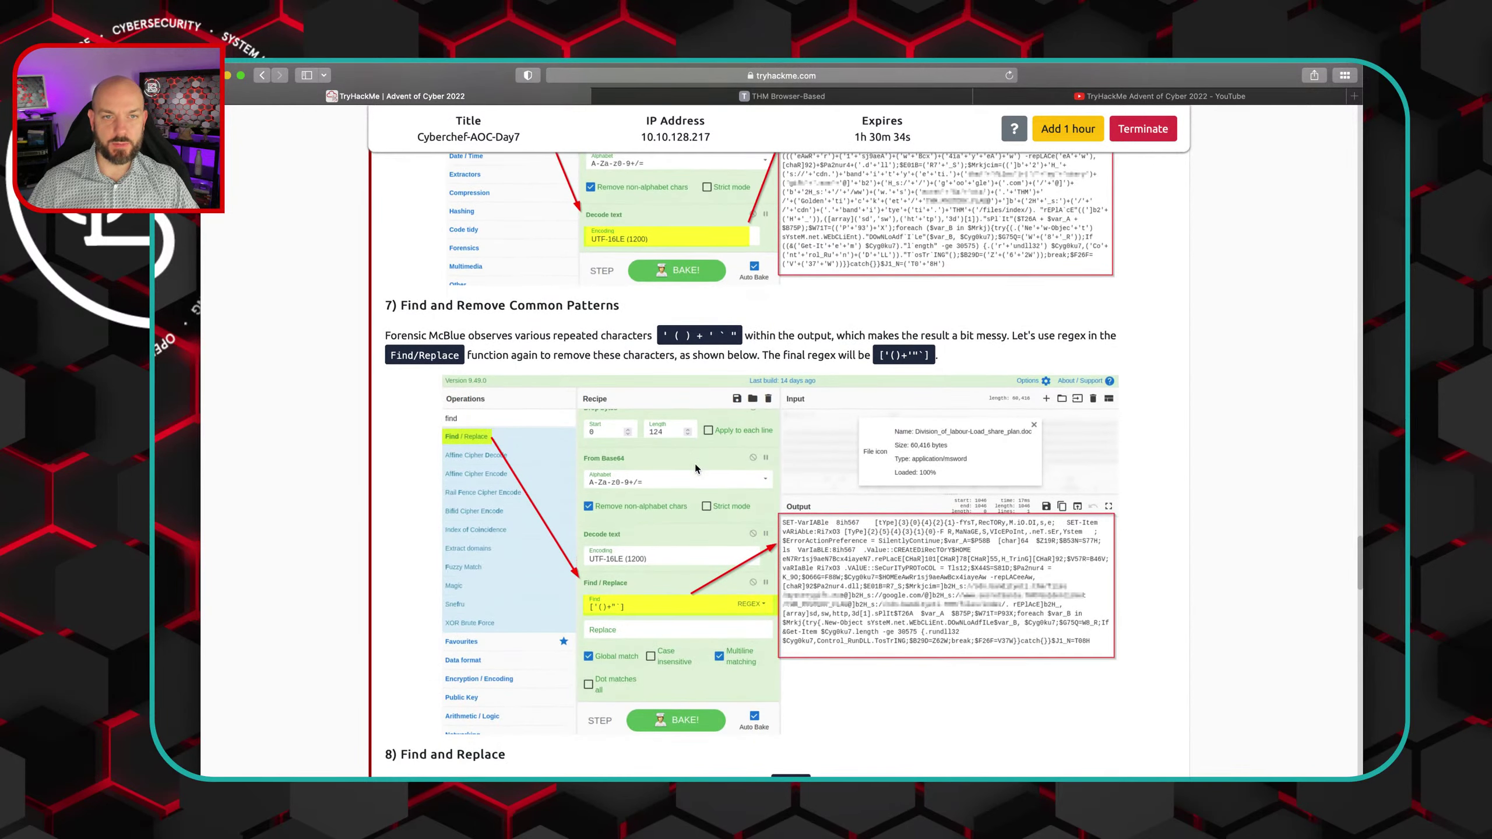
pyautogui.scroll(-1, 694, 465)
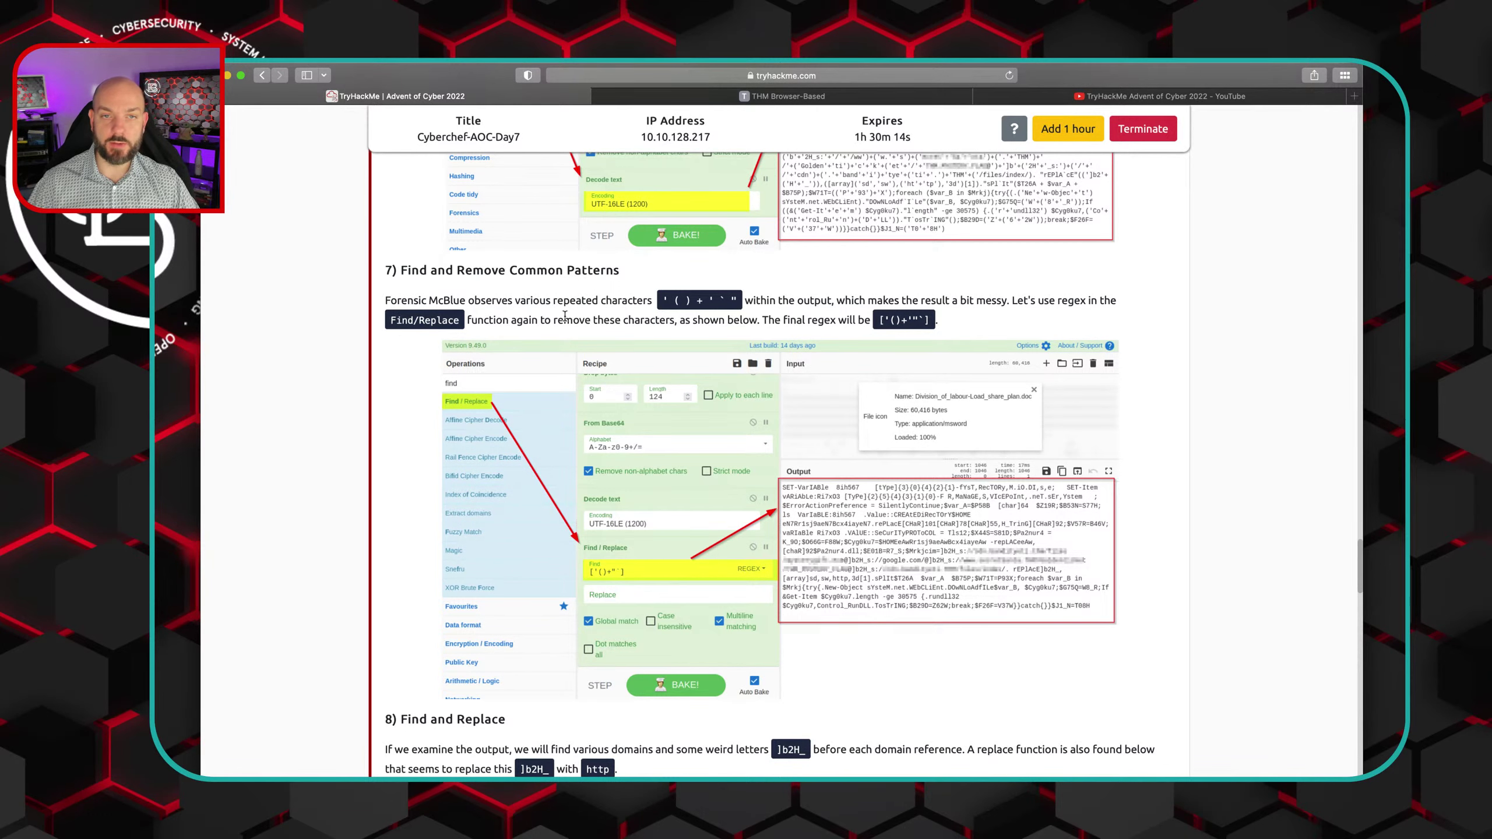
pyautogui.scroll(-1, 565, 316)
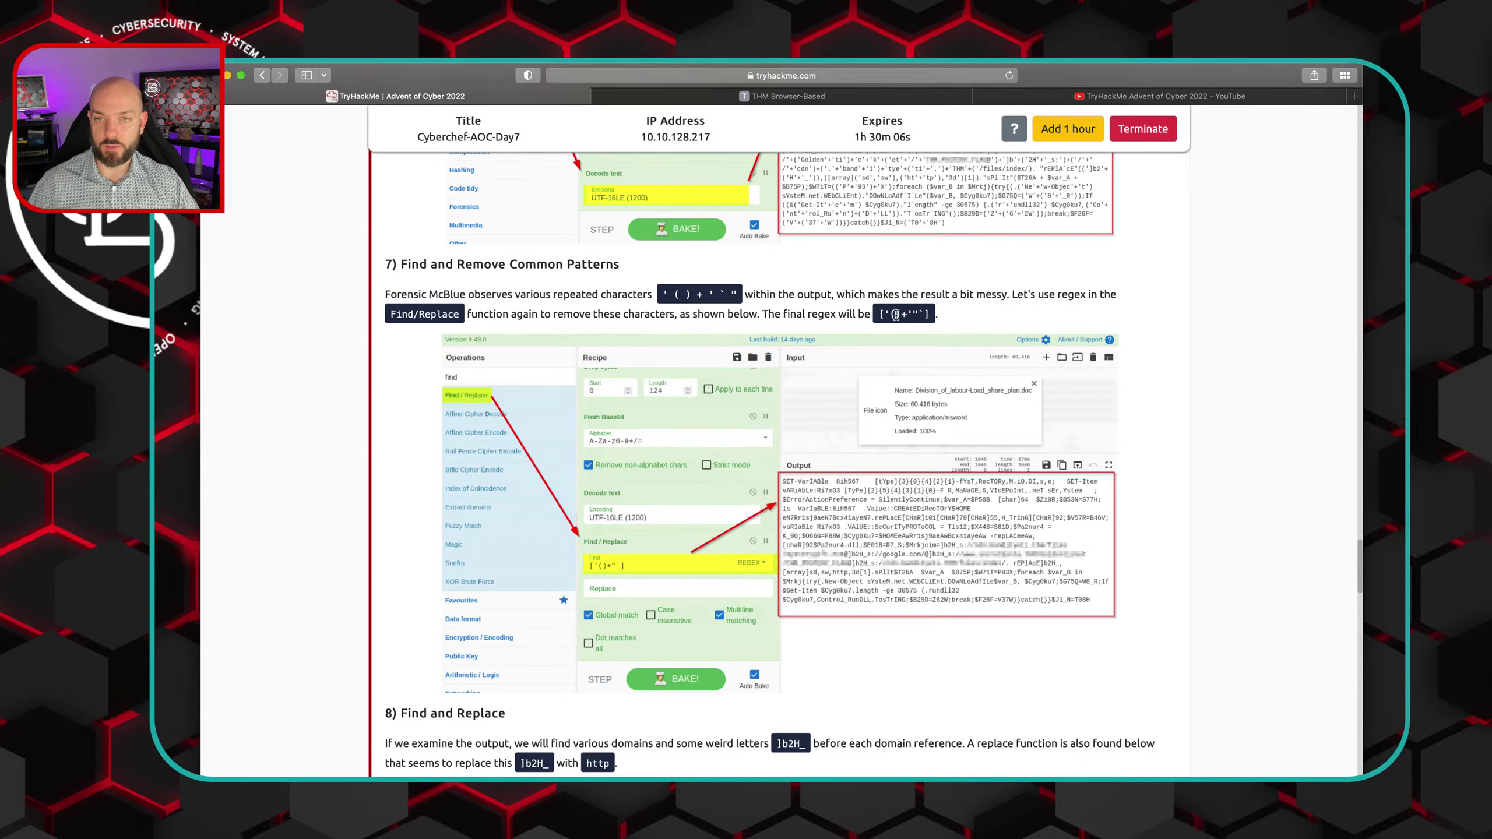
pyautogui.moveTo(879, 316); pyautogui.dragTo(927, 316)
pyautogui.rightClick(908, 316)
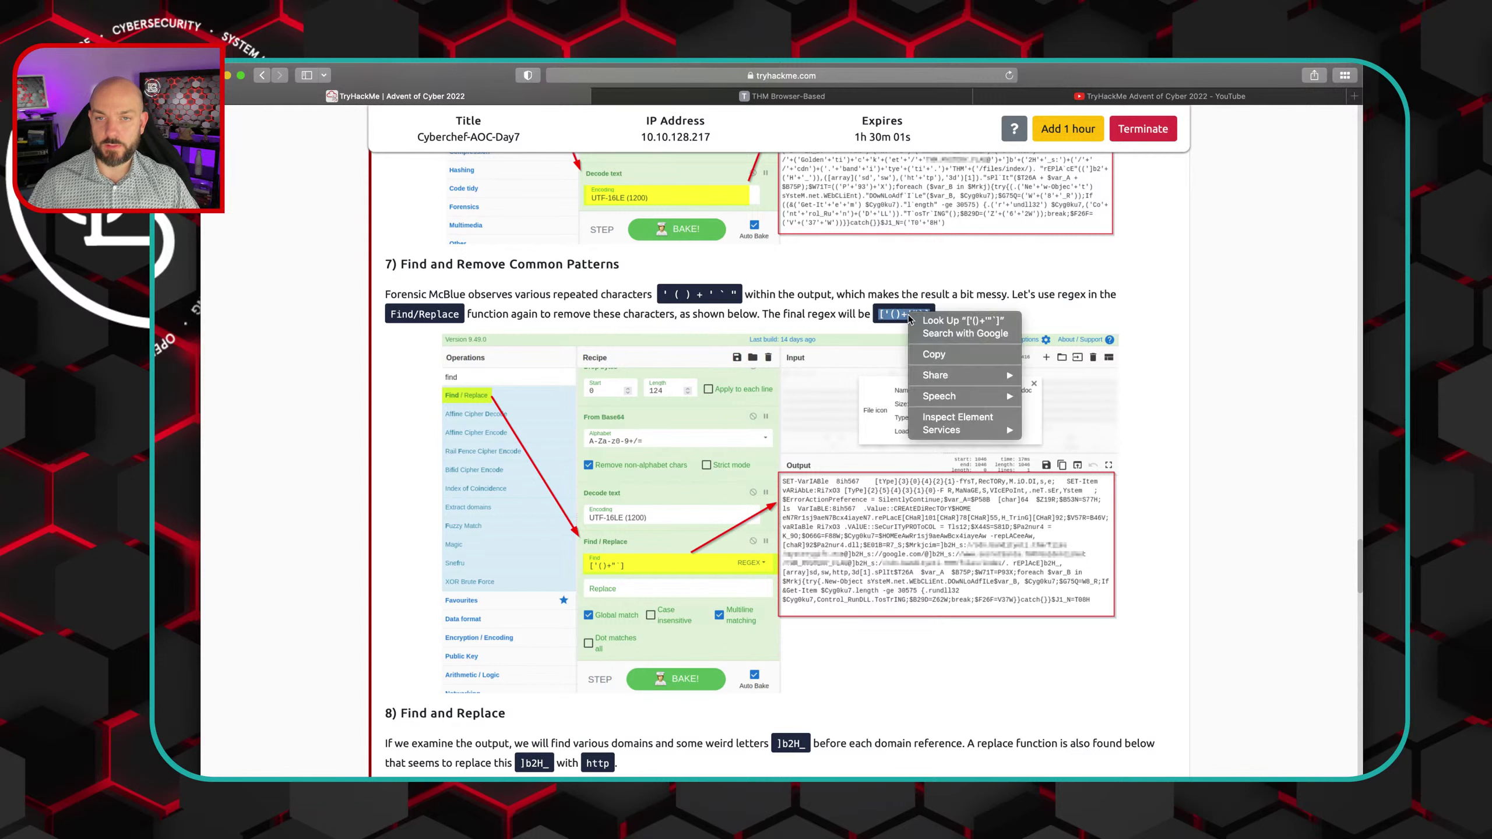
pyautogui.click(938, 355)
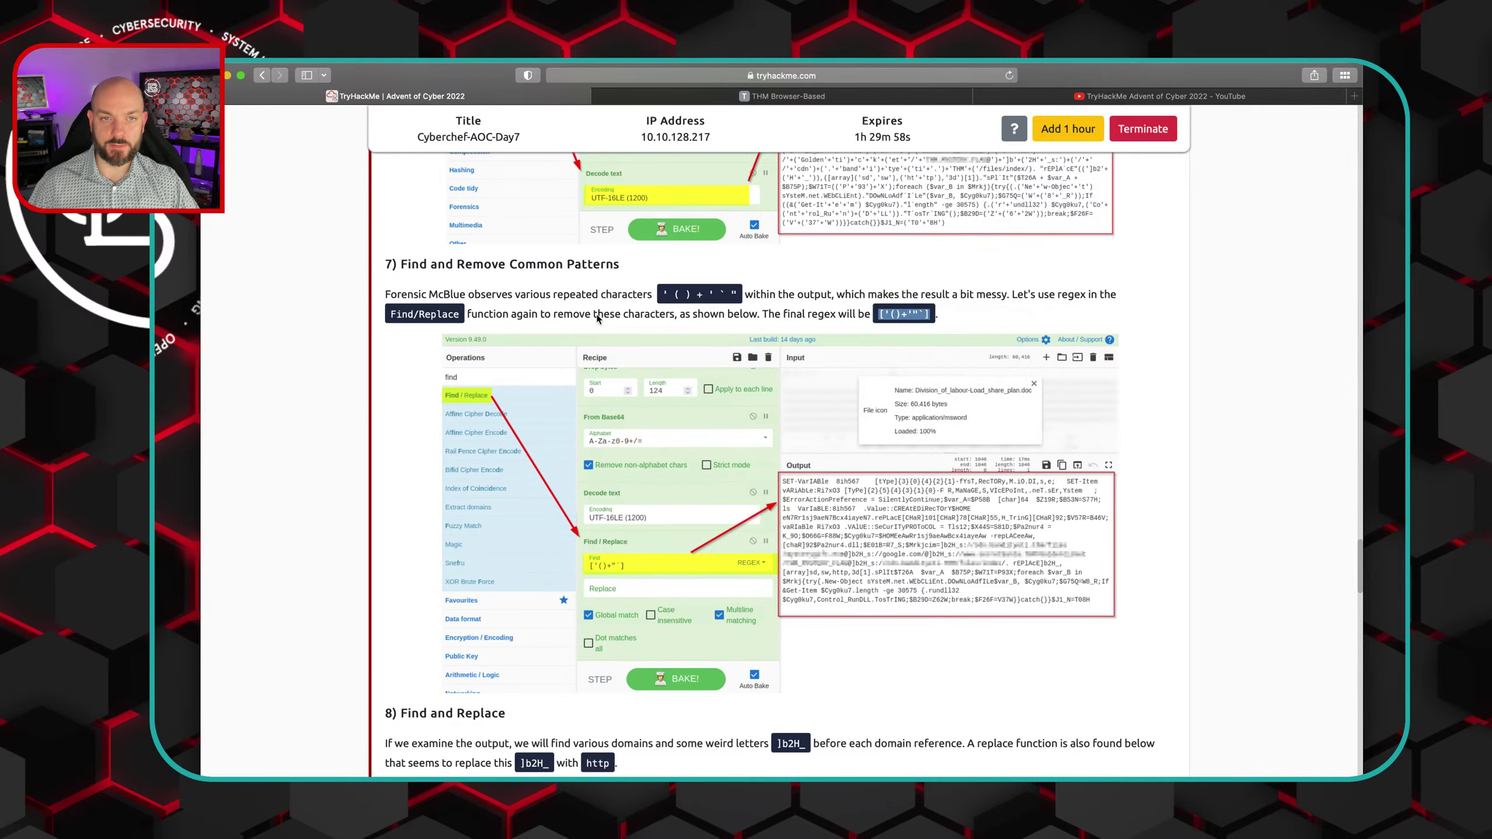
# Switch back to CyberChef, find the Find / Replace operation and add it to the recipe after Decode text
pyautogui.click(734, 96)
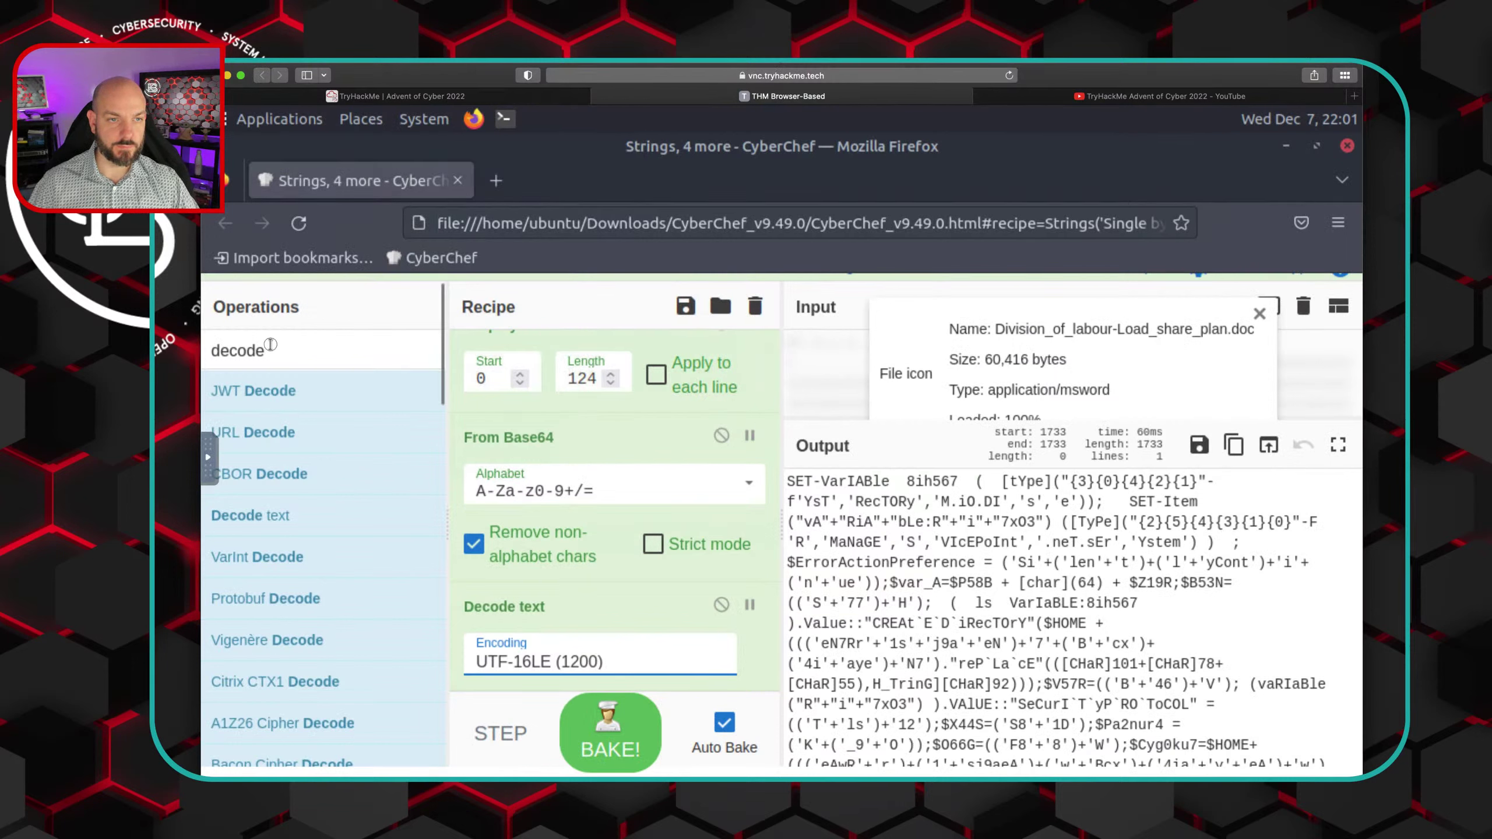
pyautogui.moveTo(268, 348); pyautogui.dragTo(188, 347)
pyautogui.write('find')
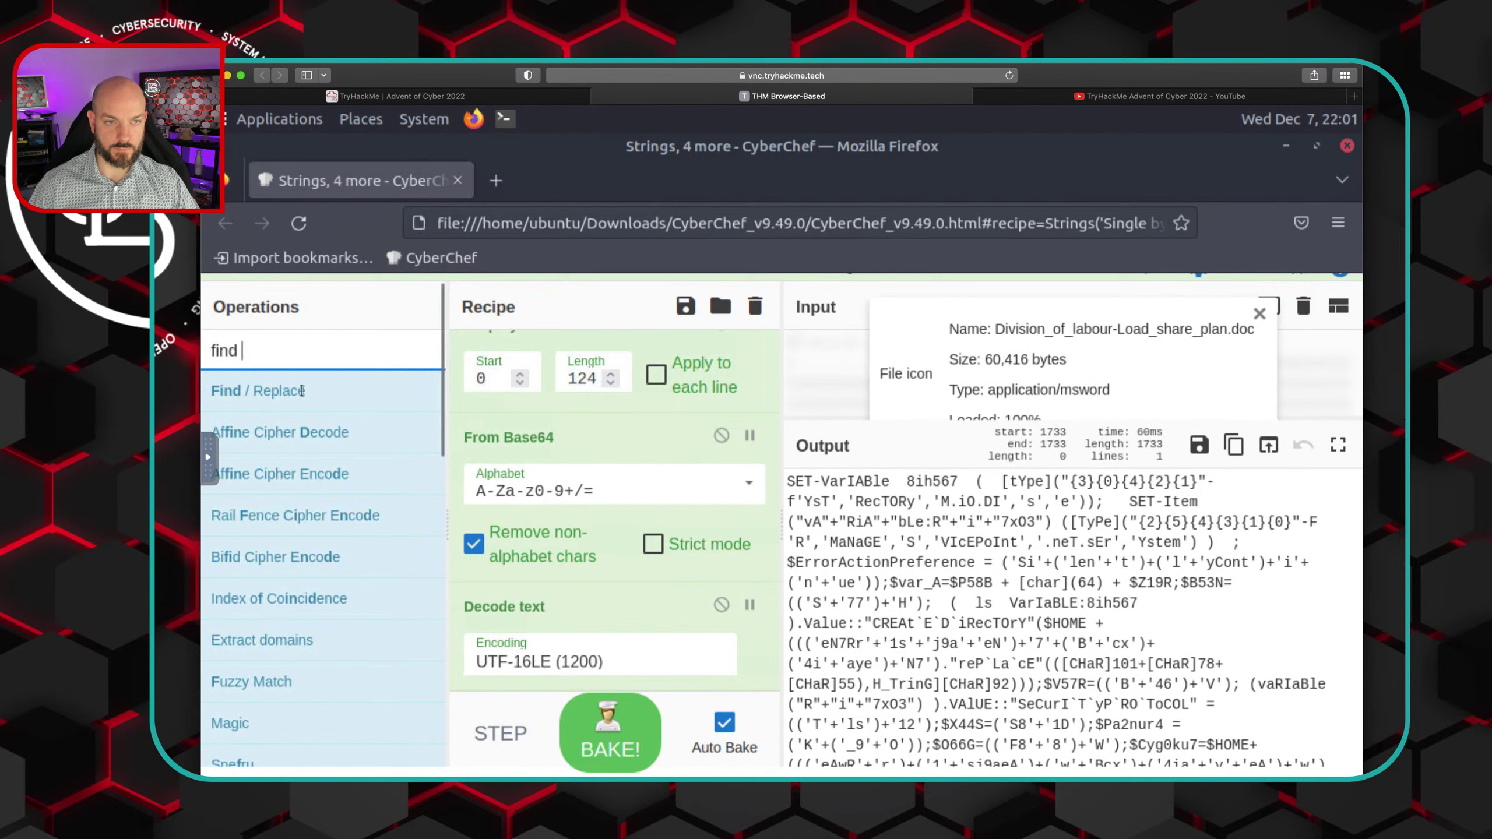
pyautogui.moveTo(283, 395); pyautogui.dragTo(641, 676)
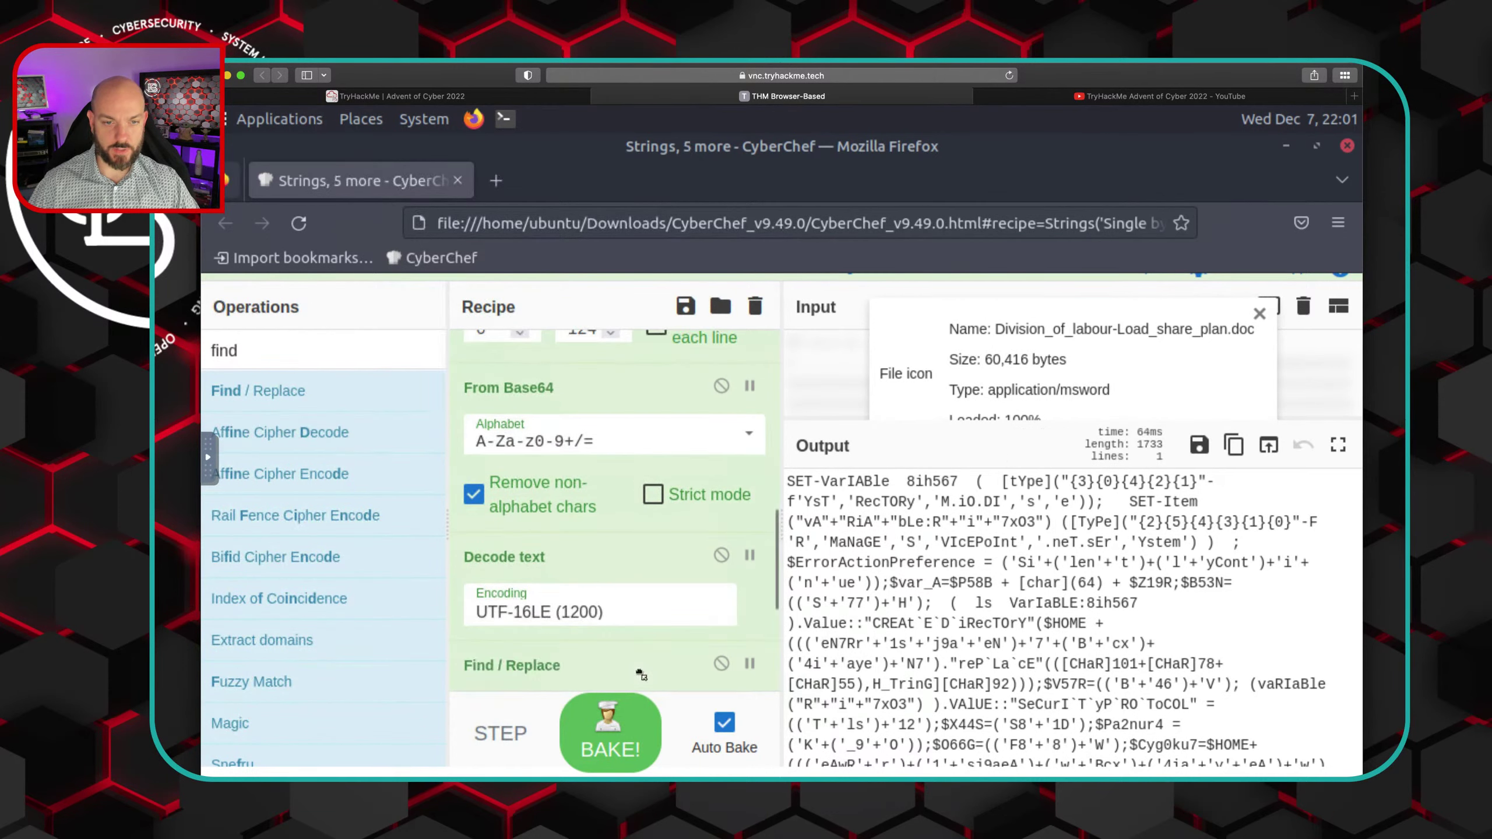
# Replace the virtual machine's shared clipboard content with the copied regex ['()+'"`]
pyautogui.click(208, 458)
pyautogui.click(226, 474)
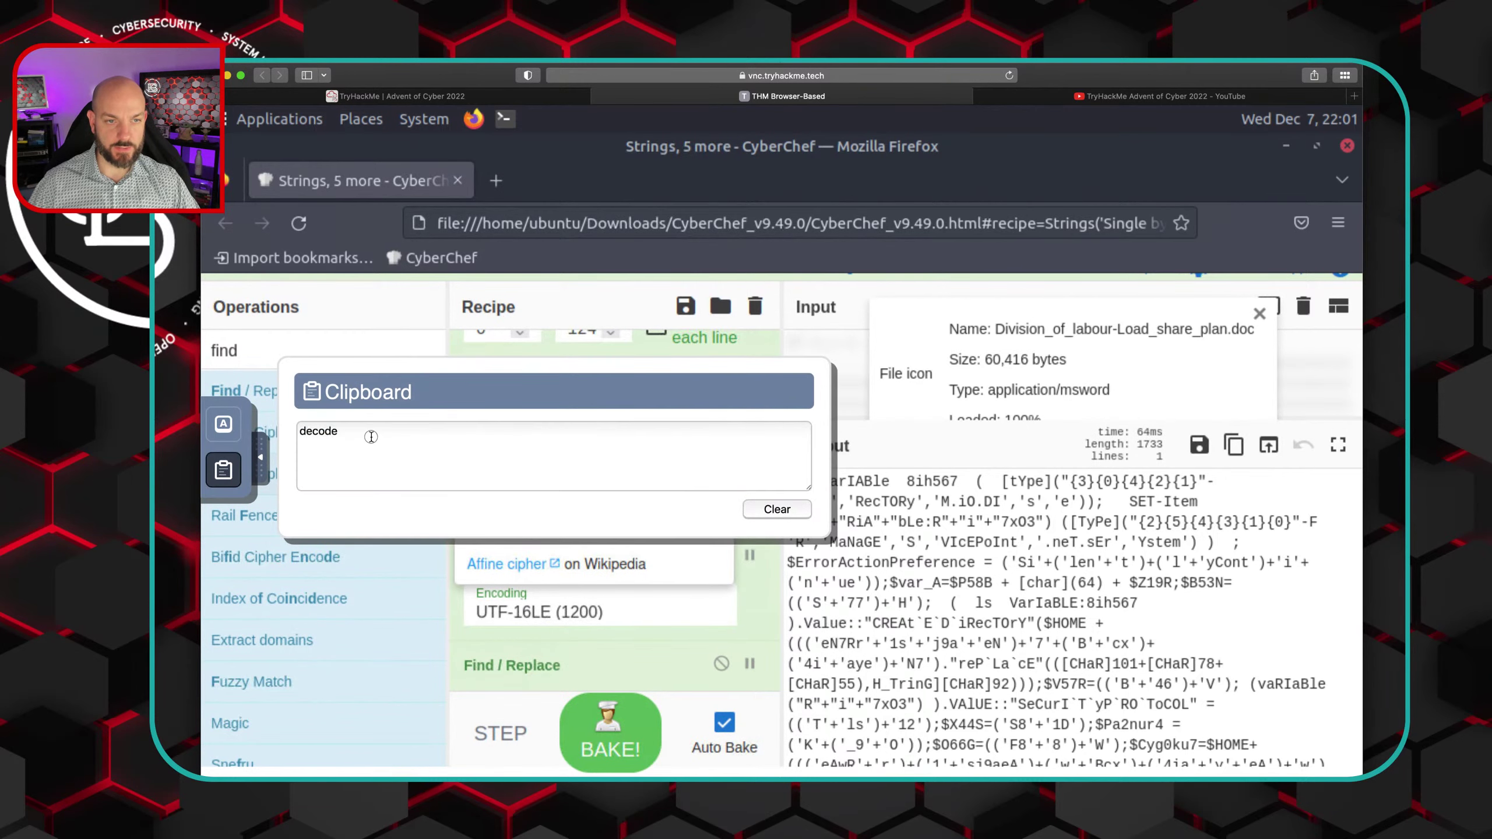
pyautogui.moveTo(373, 437); pyautogui.dragTo(291, 433)
pyautogui.press('super+v')
pyautogui.rightClick(309, 432)
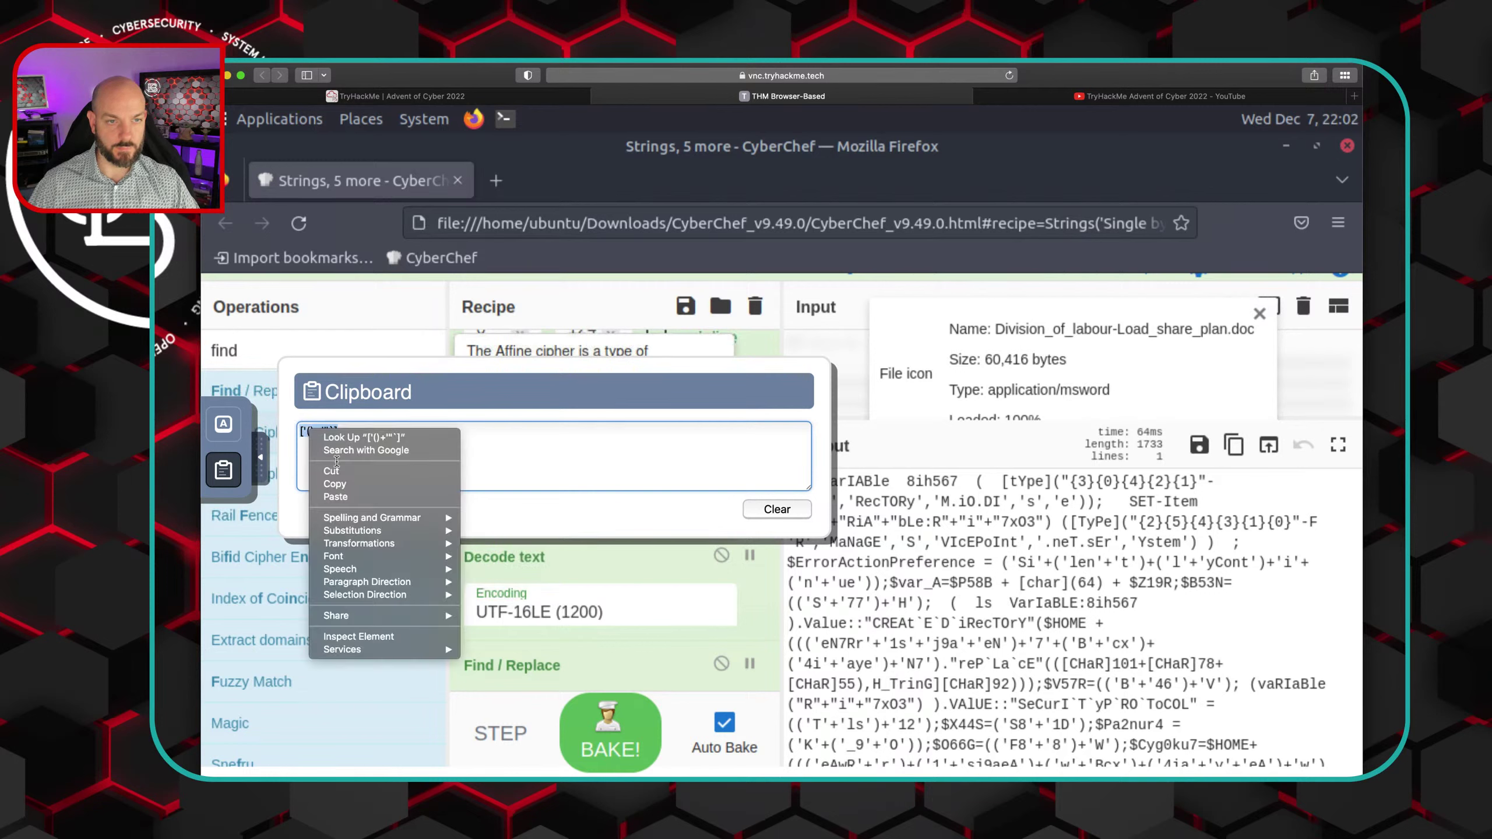
pyautogui.click(340, 481)
pyautogui.click(263, 471)
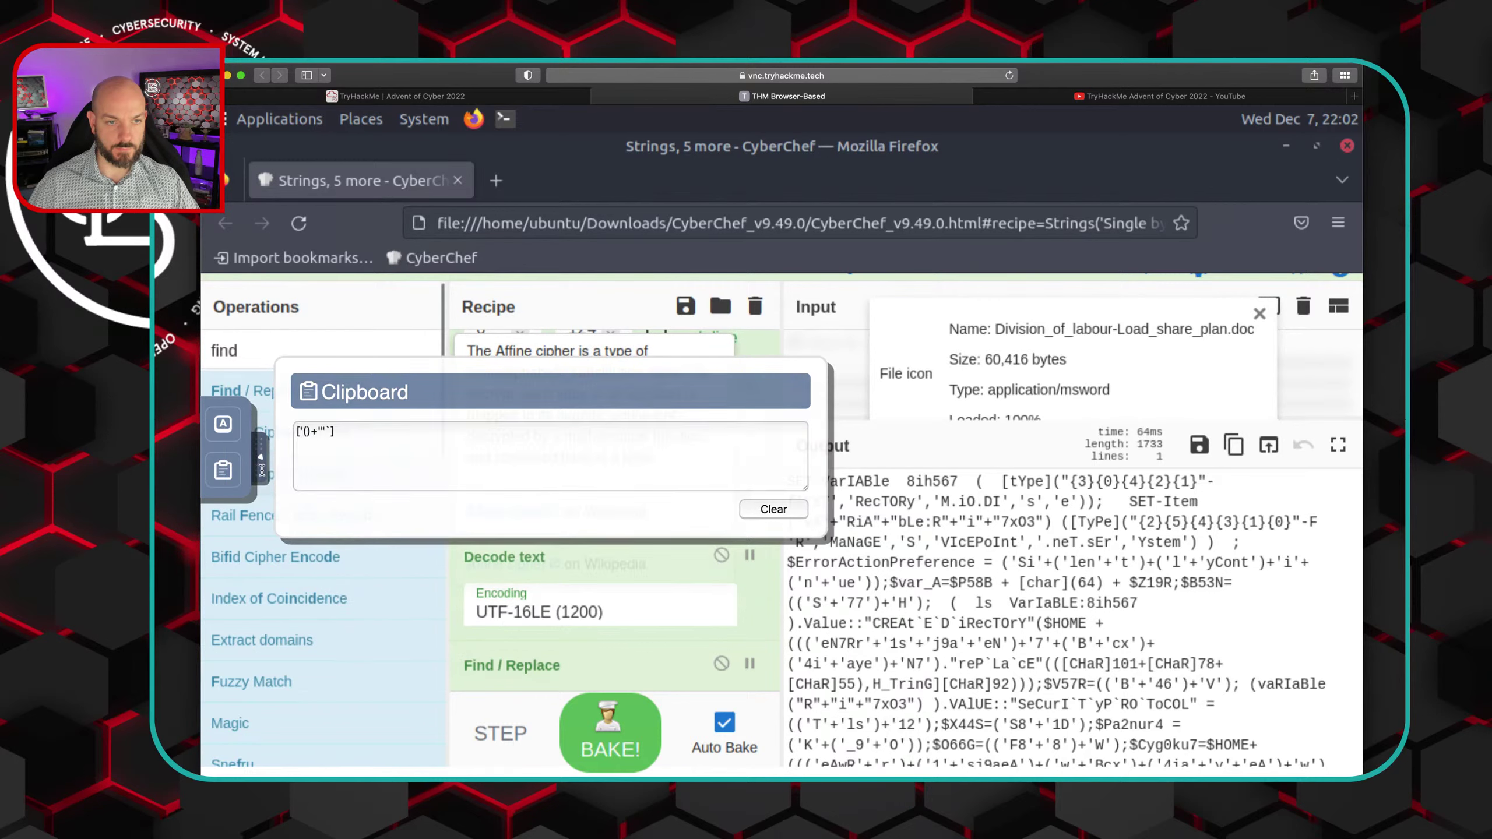
# Paste the regex ['()+'"`] as the Find pattern of the new Find / Replace operation and inspect the cleaned output
pyautogui.scroll(-4, 701, 647)
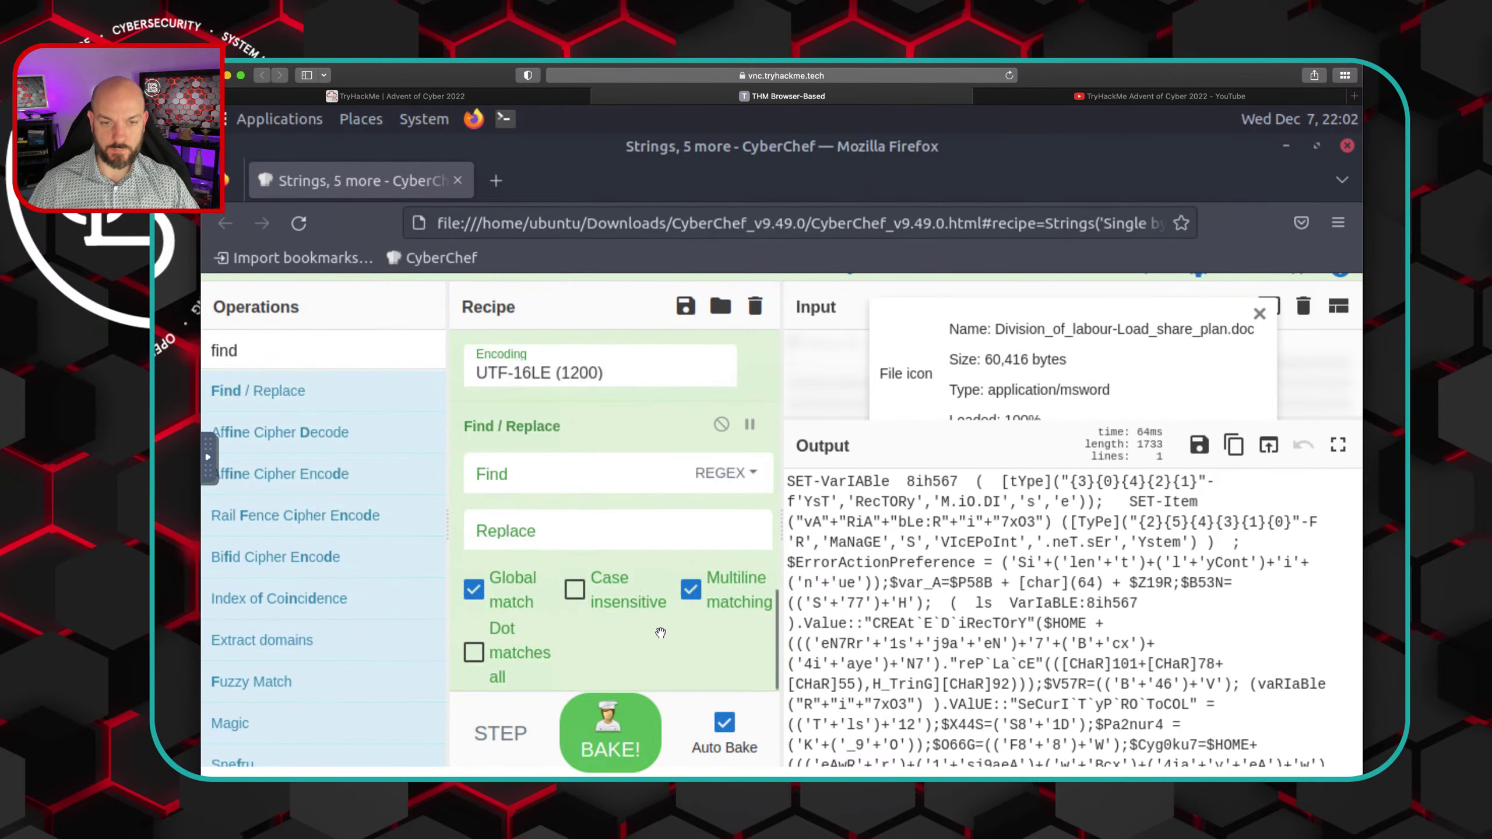
pyautogui.click(495, 474)
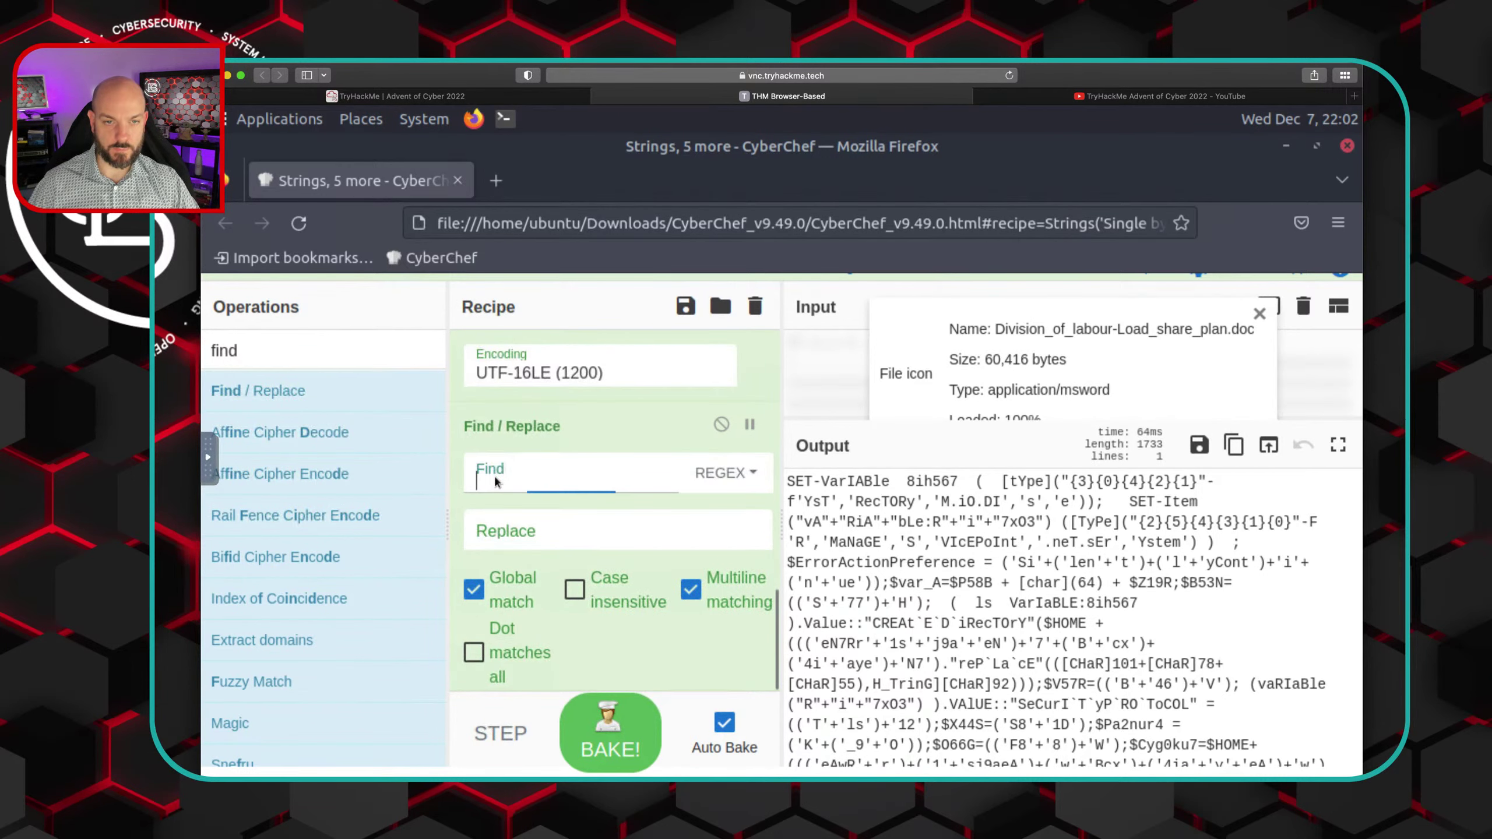
pyautogui.rightClick(494, 475)
pyautogui.click(534, 604)
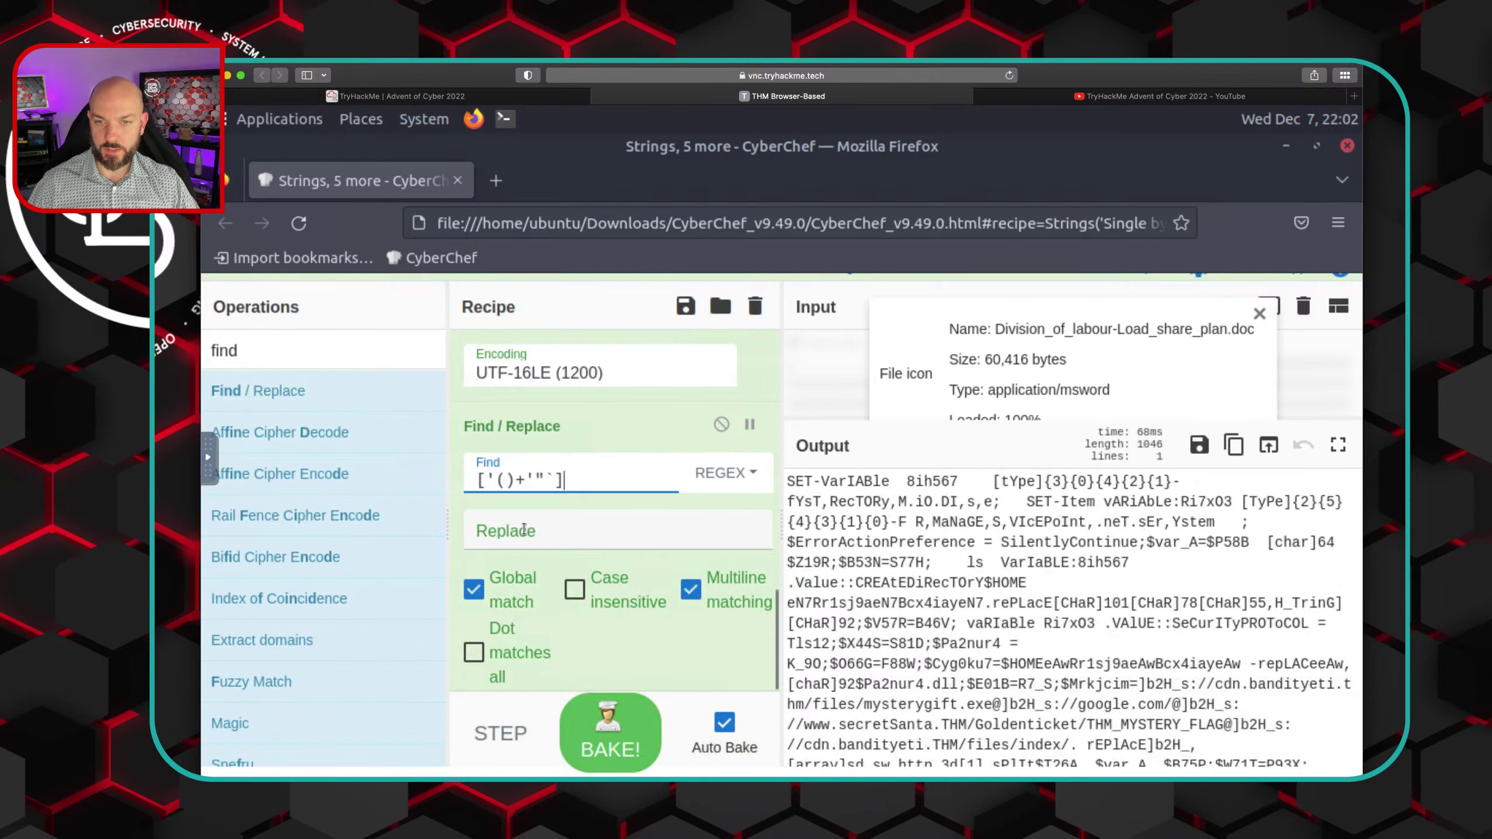
pyautogui.click(1145, 661)
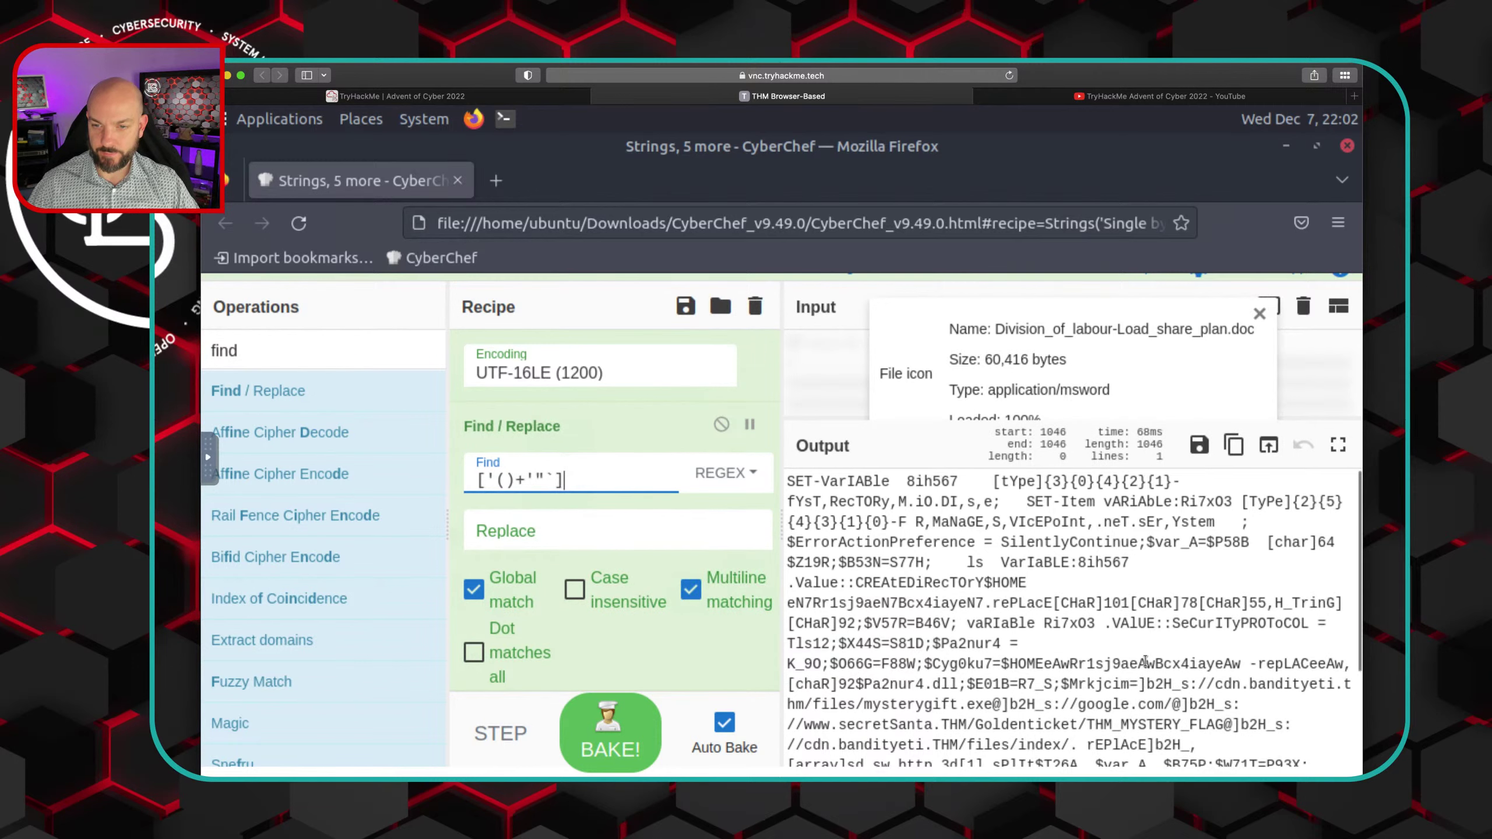
pyautogui.scroll(-3, 1145, 661)
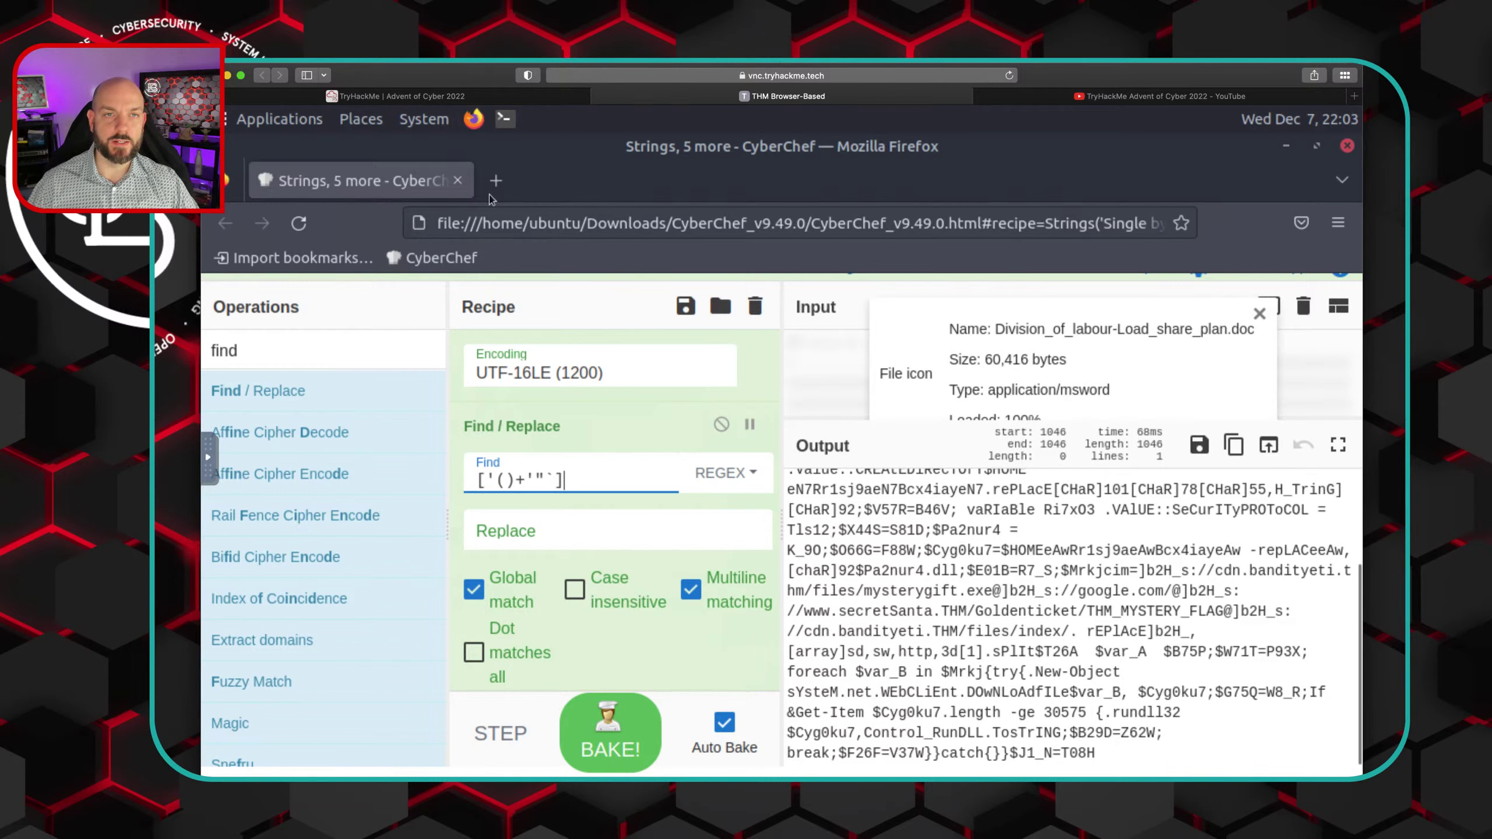
# Switch to the TryHackMe task page and read section 8, Find and Replace, on replacing ]b2H_ with http
pyautogui.click(391, 97)
pyautogui.scroll(-5, 816, 635)
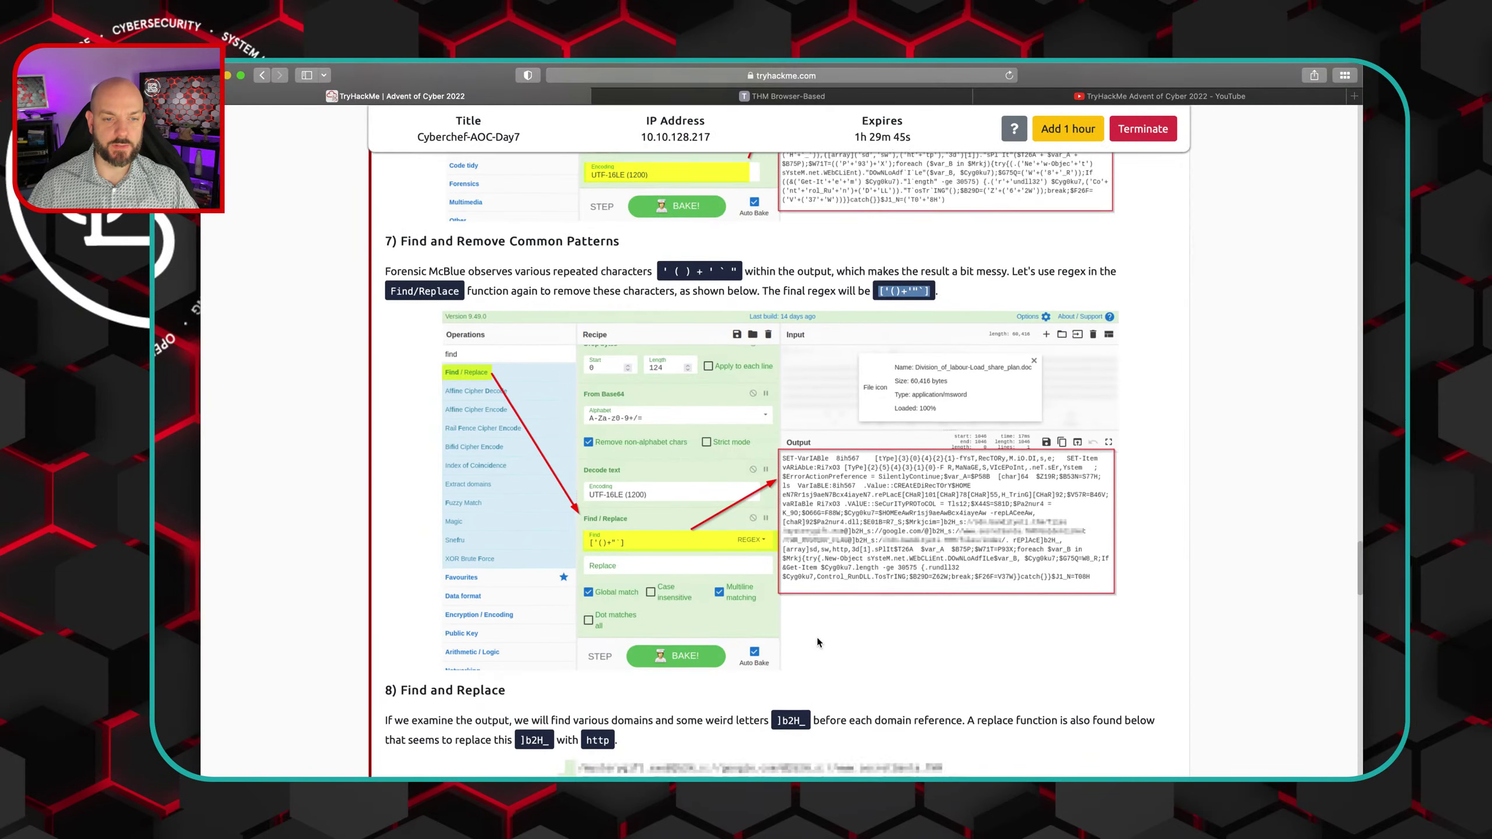
pyautogui.scroll(-4, 816, 635)
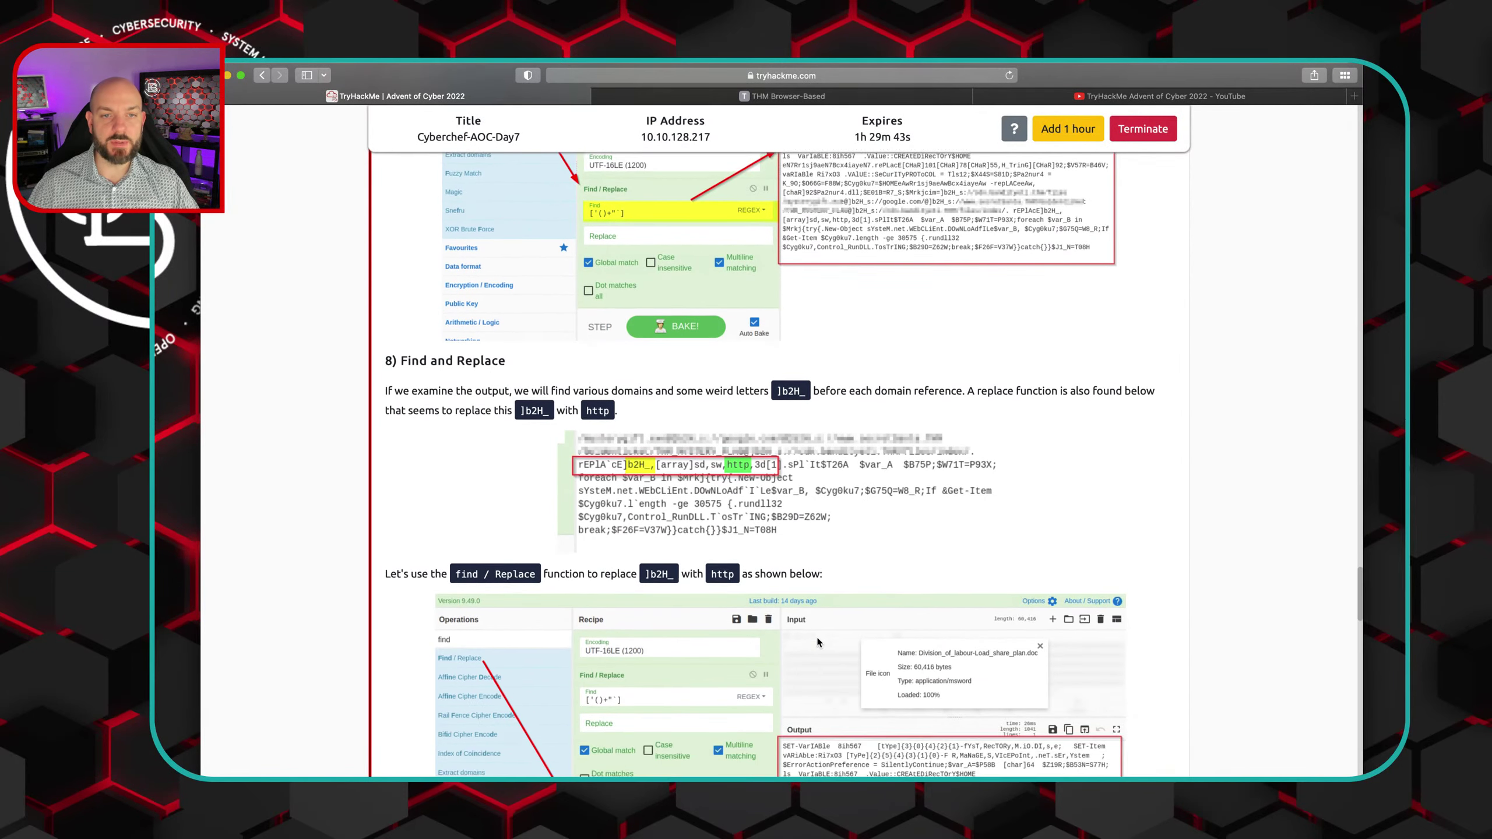
pyautogui.scroll(-1, 817, 642)
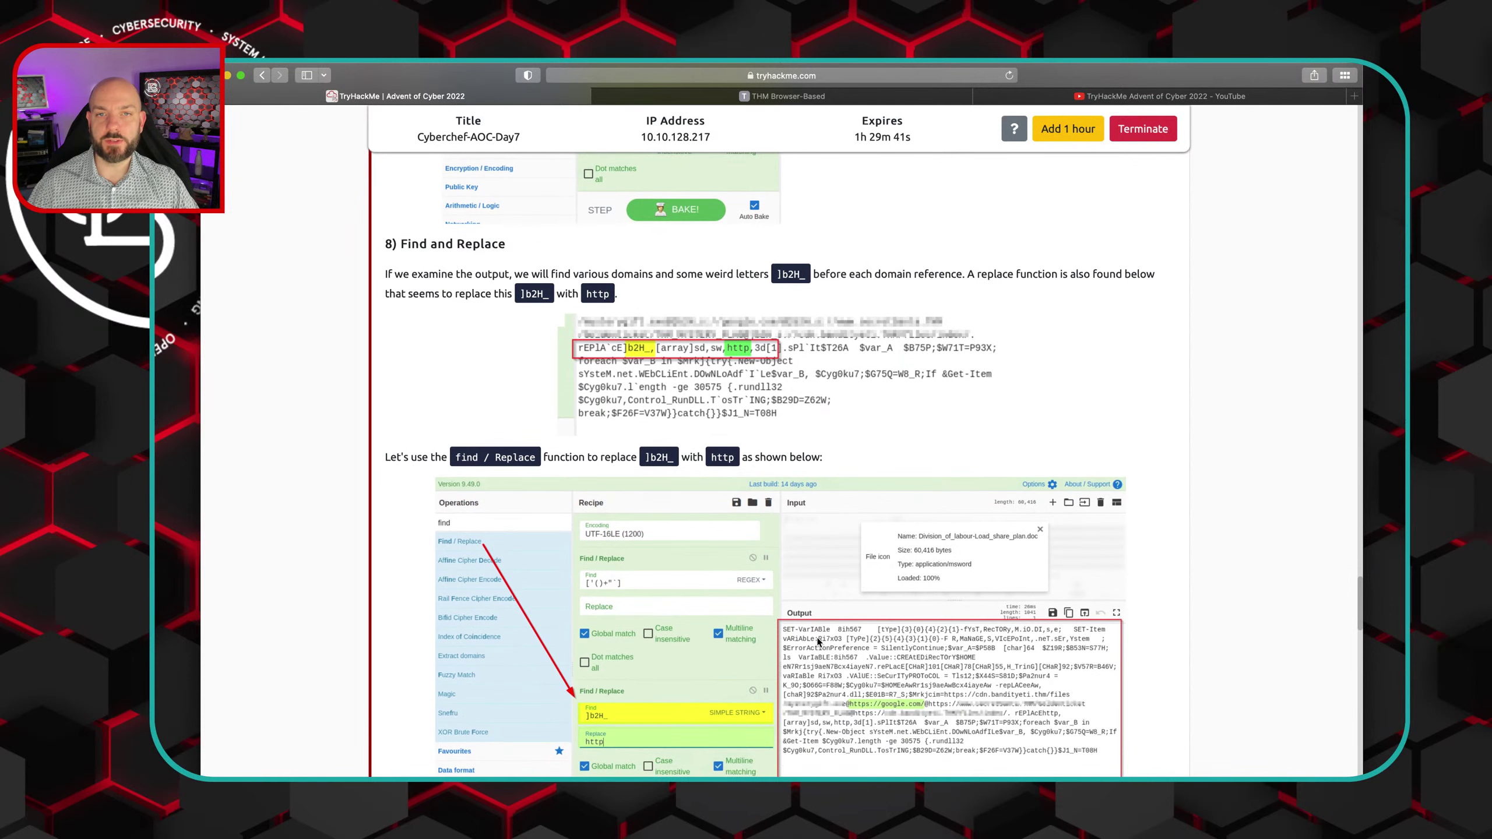
pyautogui.scroll(-1, 817, 641)
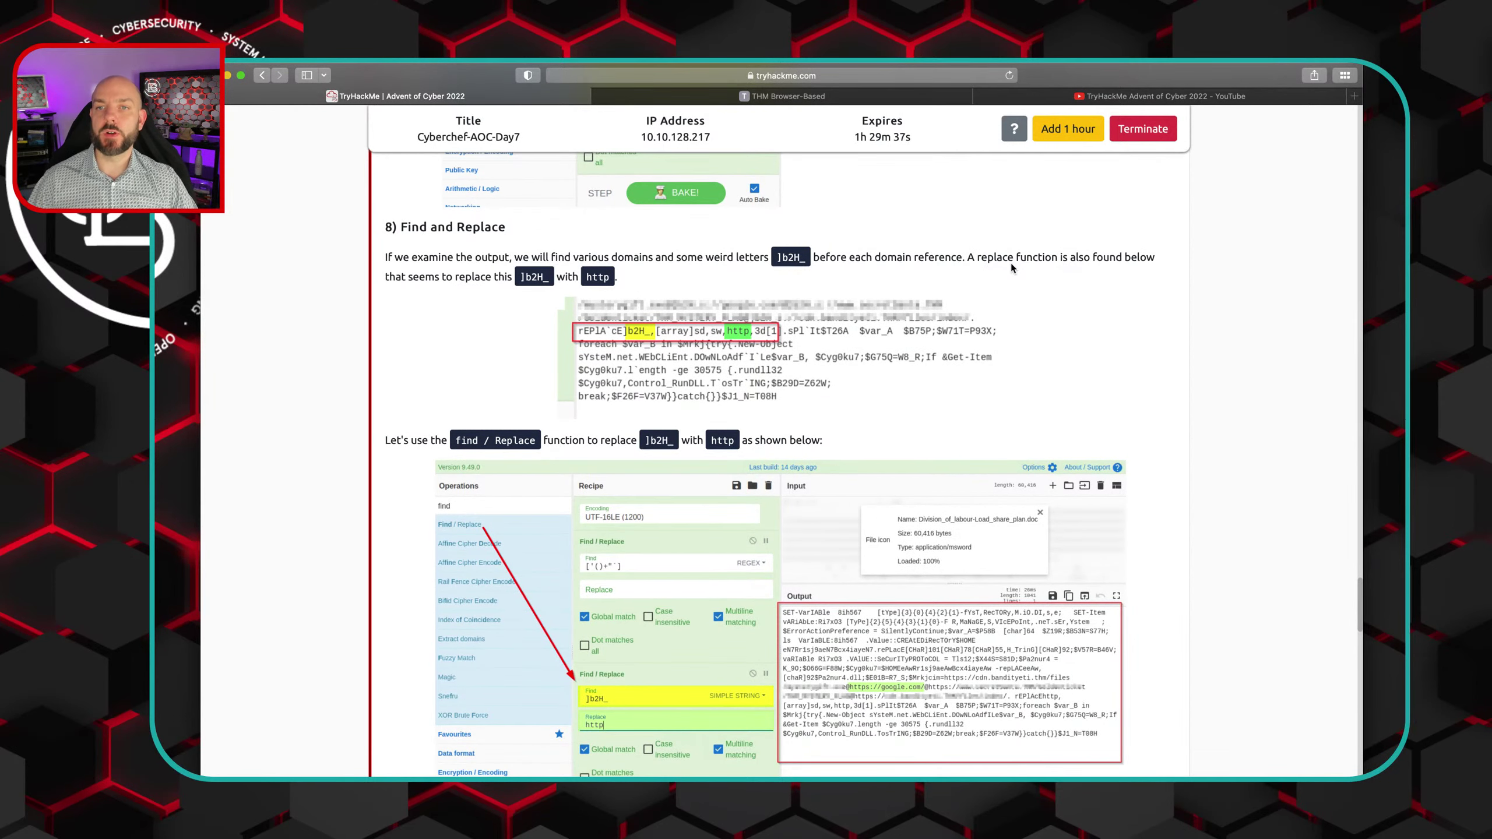
pyautogui.scroll(-2, 1011, 264)
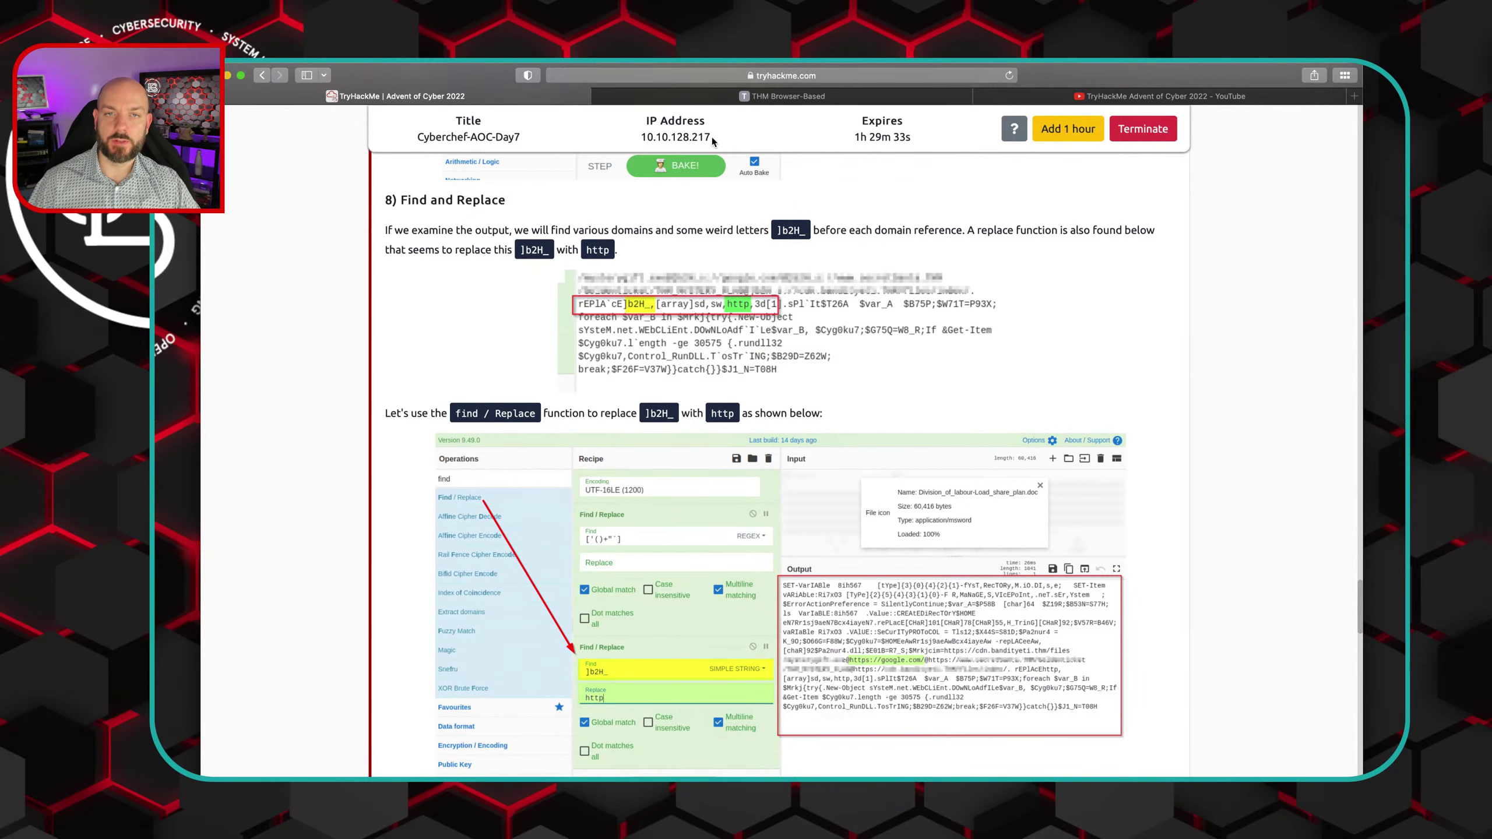
# Return to CyberChef and add another Find / Replace operation at the end of the recipe
pyautogui.click(689, 100)
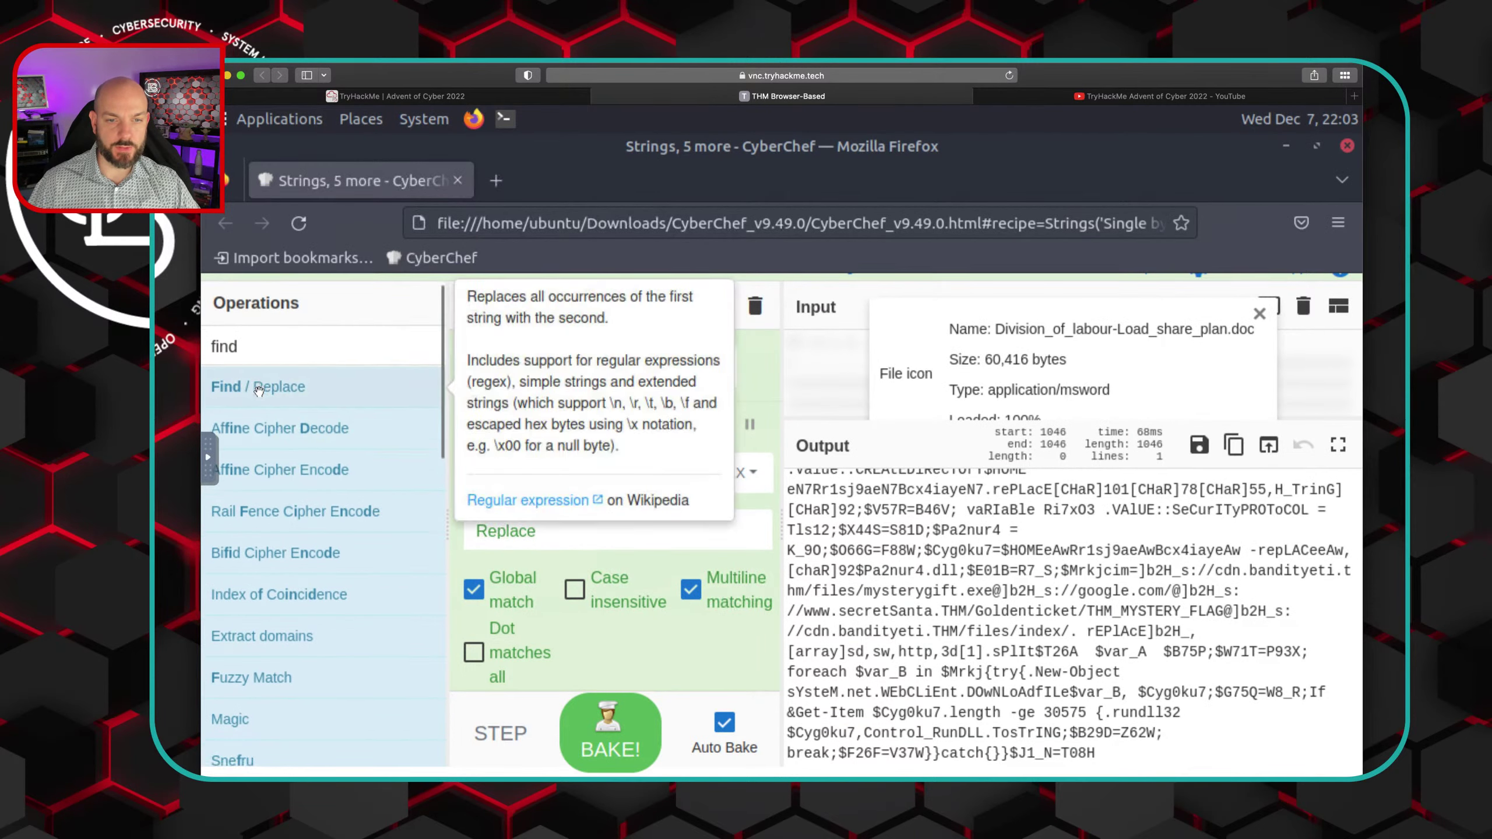
pyautogui.scroll(-2, 258, 392)
pyautogui.moveTo(622, 659); pyautogui.dragTo(618, 692)
pyautogui.moveTo(216, 320)
pyautogui.mouseDown()
pyautogui.moveTo(236, 308)
pyautogui.moveTo(236, 324)
pyautogui.mouseUp()
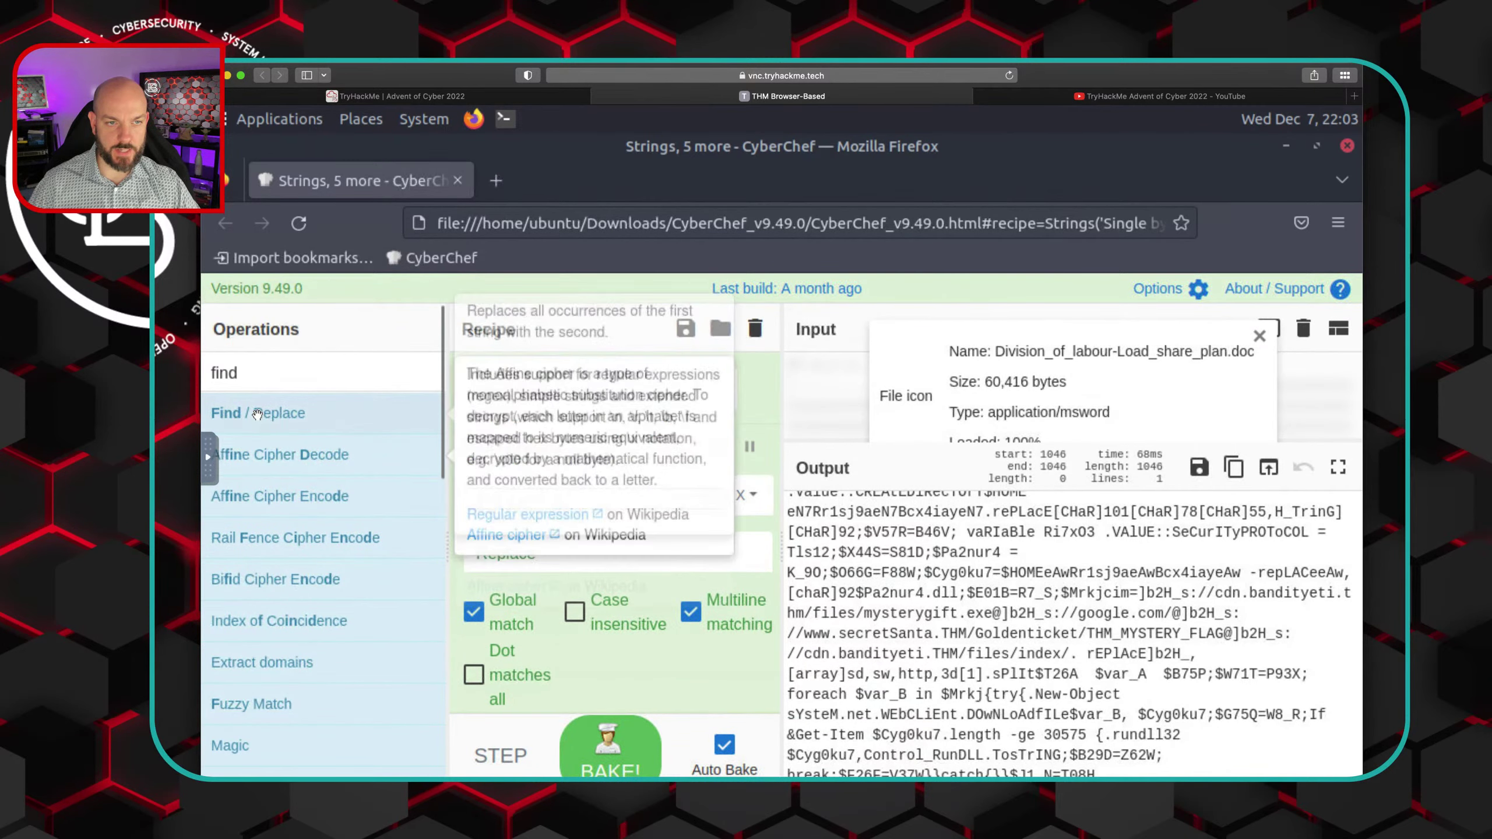
pyautogui.moveTo(266, 415); pyautogui.dragTo(507, 687)
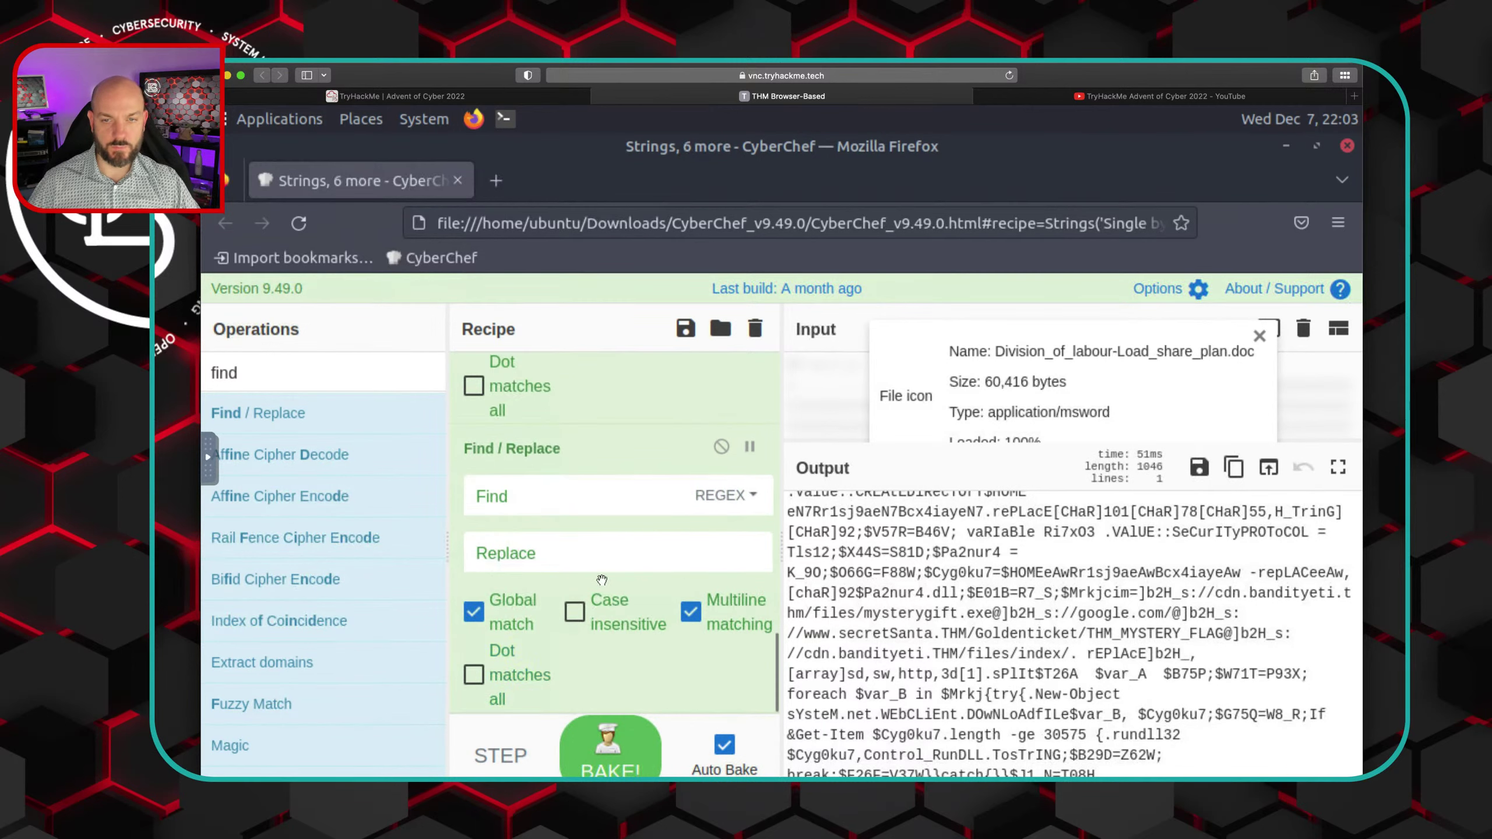
pyautogui.click(1176, 613)
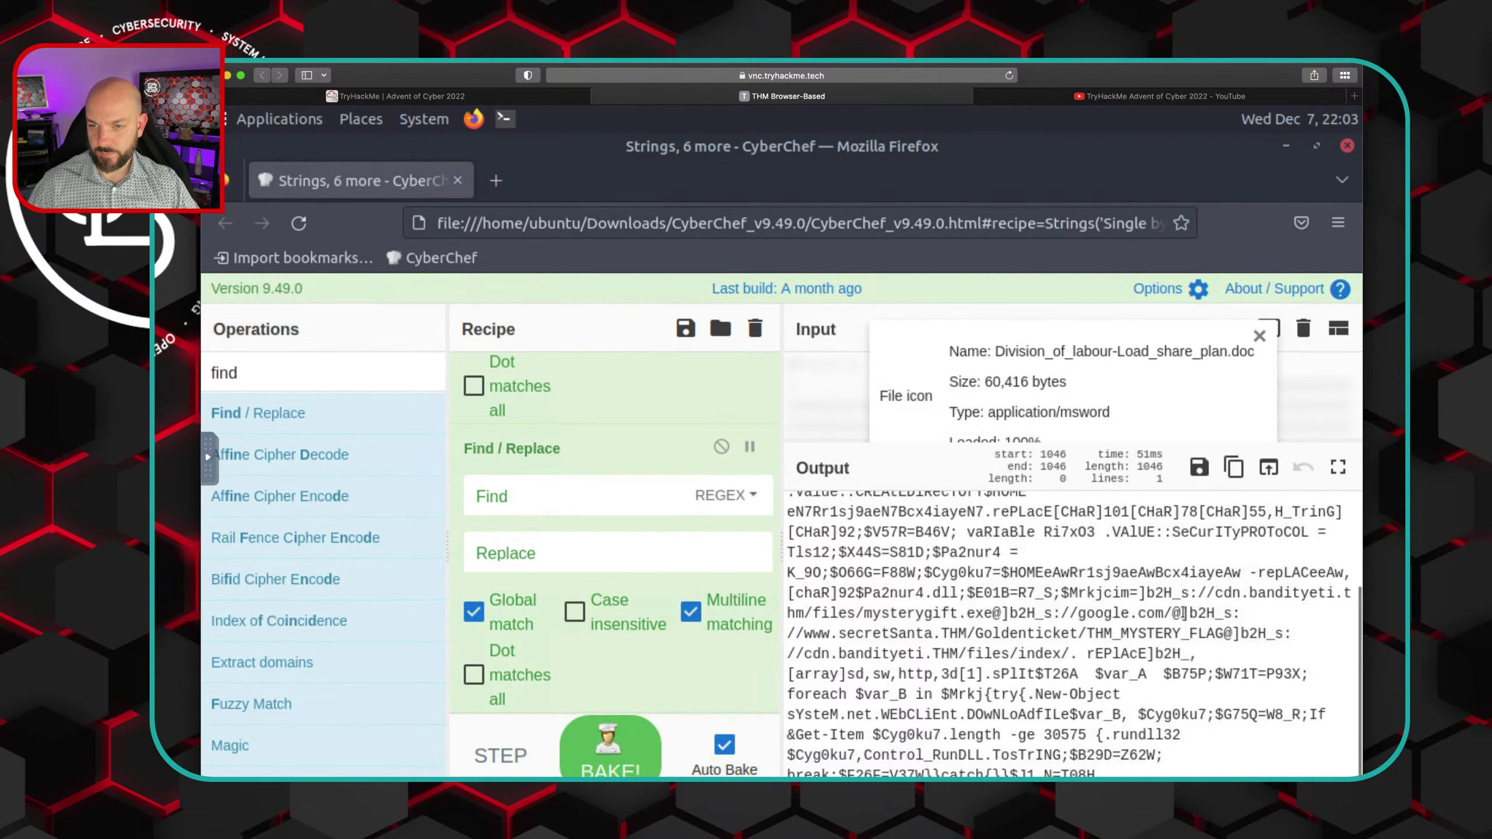
# Locate the string ]b2H_ before the URLs in the output and compare it with section 8 of the TryHackMe task page
pyautogui.click(1183, 613)
pyautogui.moveTo(1209, 613); pyautogui.dragTo(1222, 612)
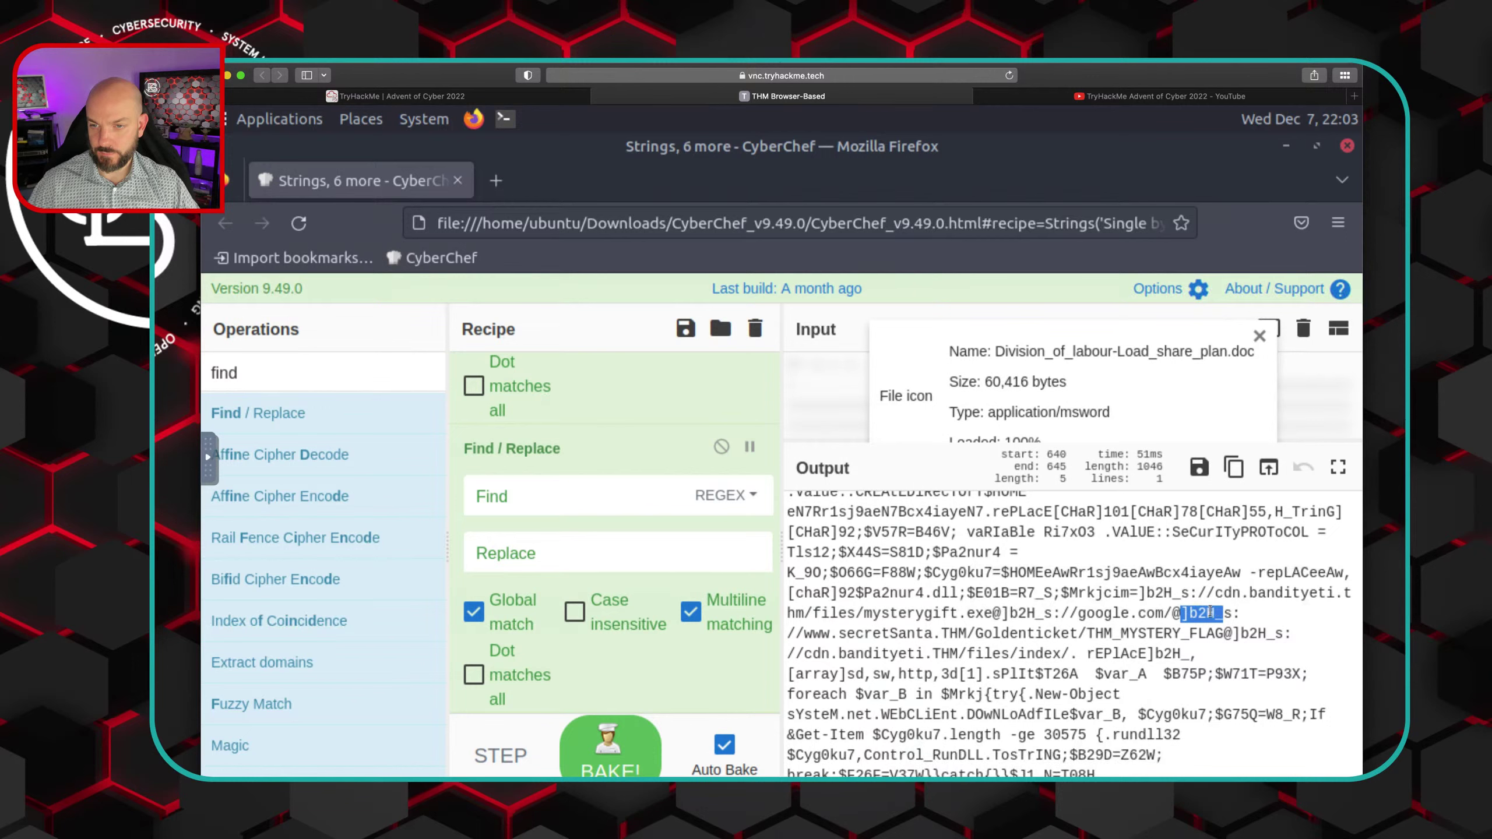
pyautogui.click(1216, 612)
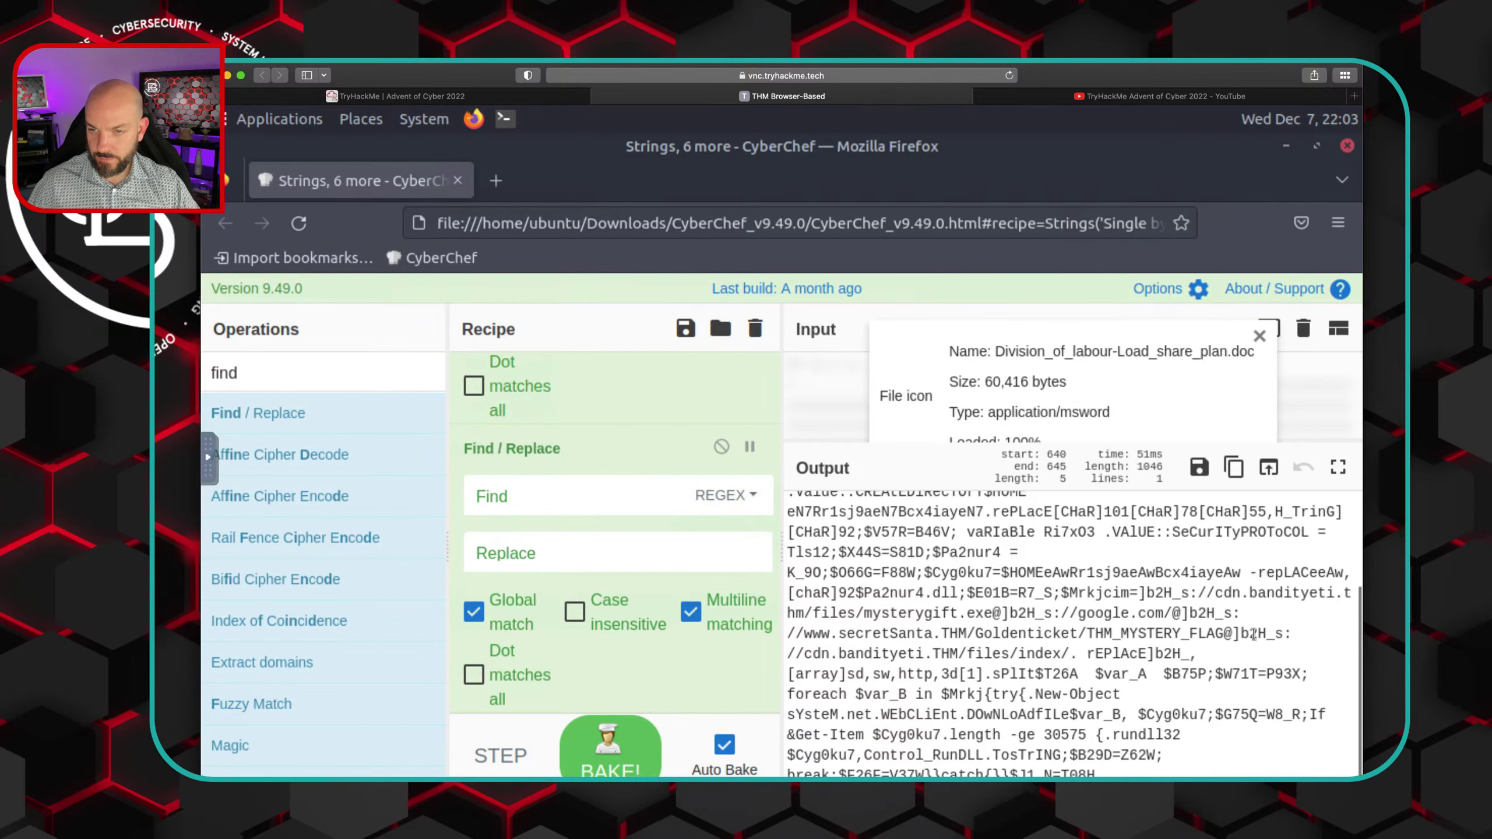
pyautogui.click(510, 99)
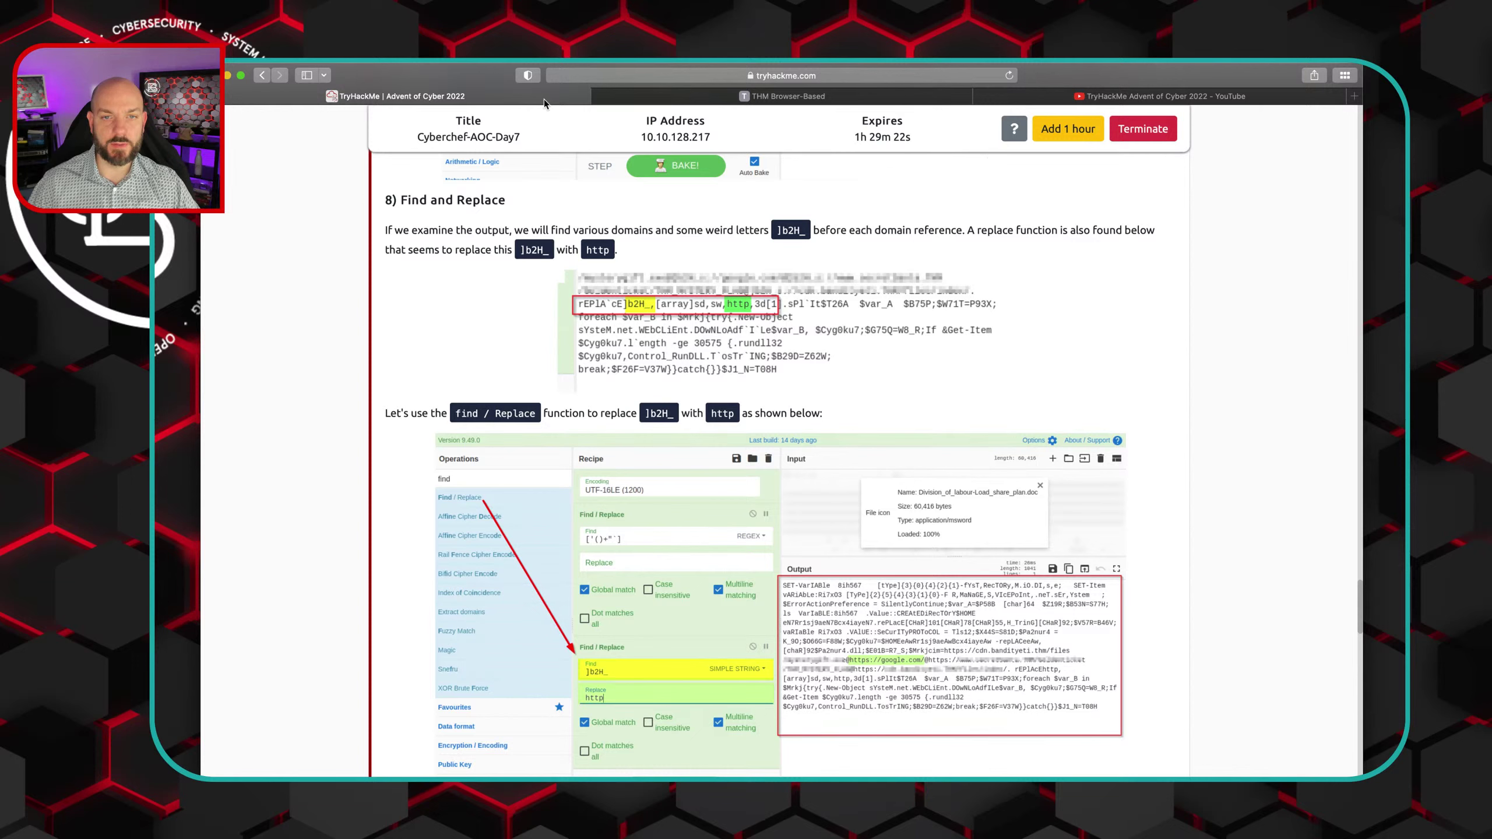
pyautogui.click(690, 99)
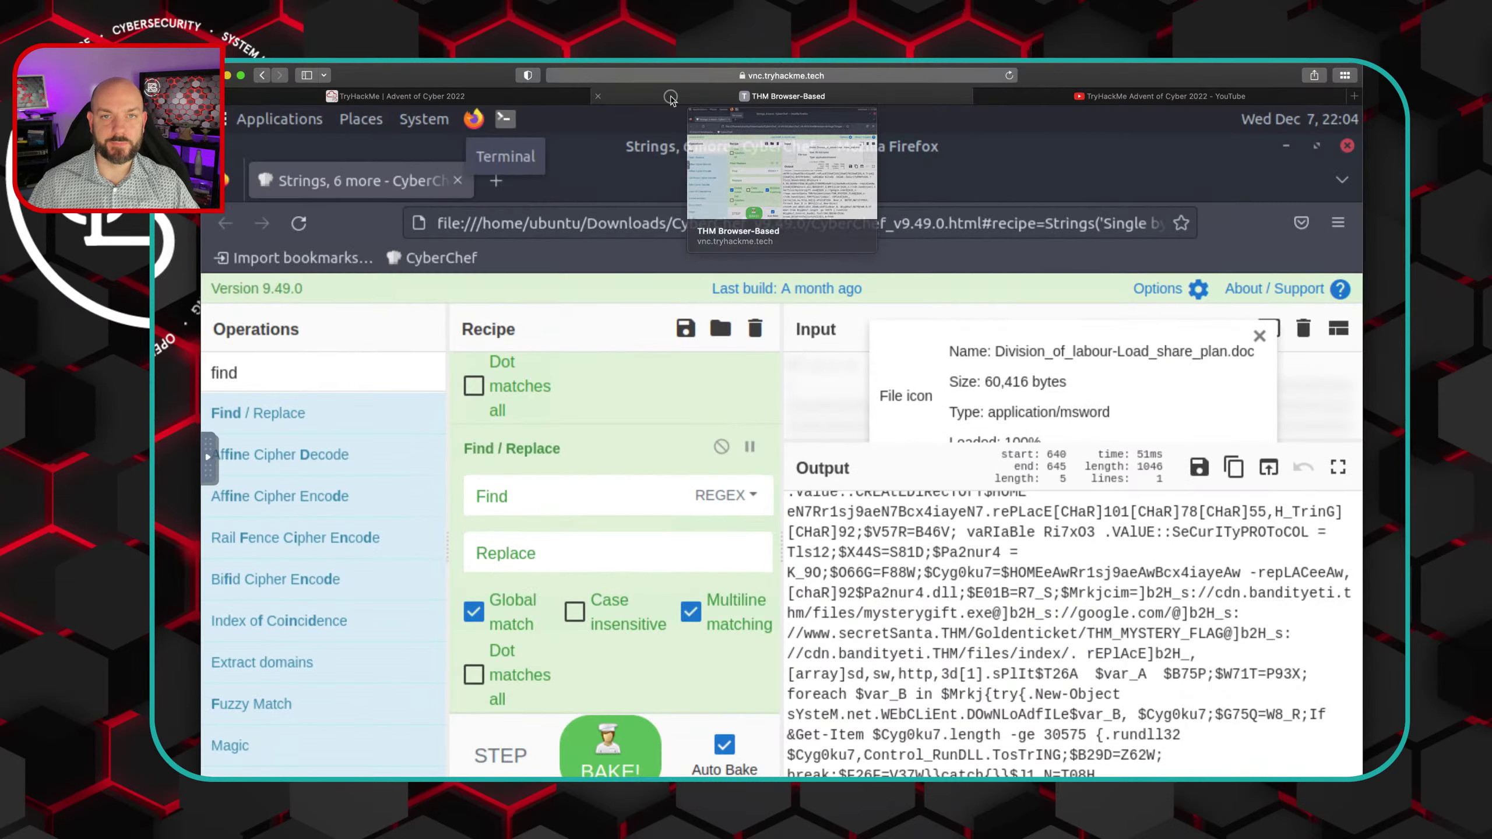
# Copy the string ]b2H_ that precedes a URL in the CyberChef output
pyautogui.click(1184, 613)
pyautogui.moveTo(1198, 613); pyautogui.dragTo(1227, 613)
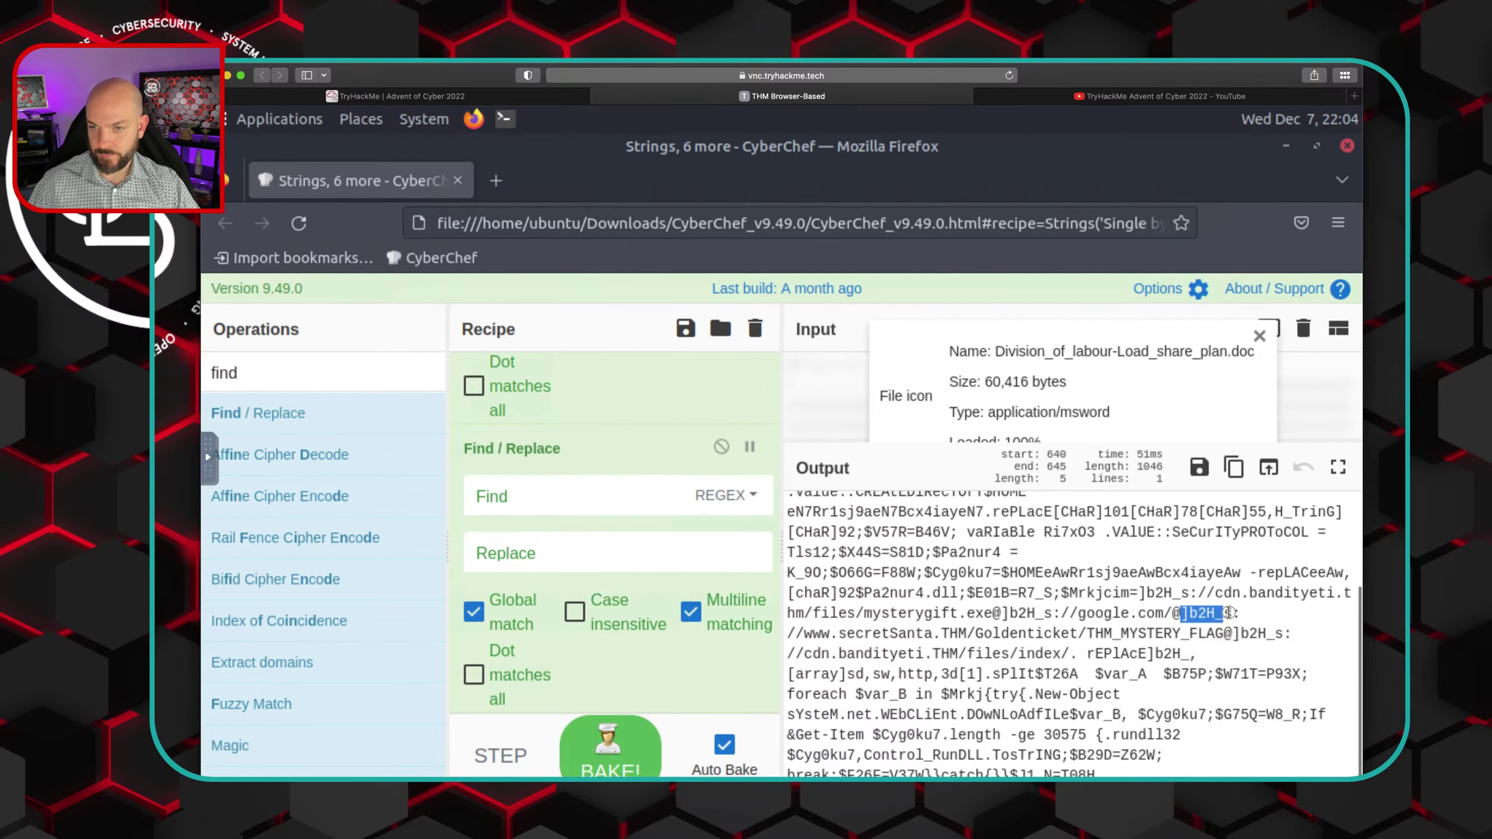
pyautogui.rightClick(1198, 614)
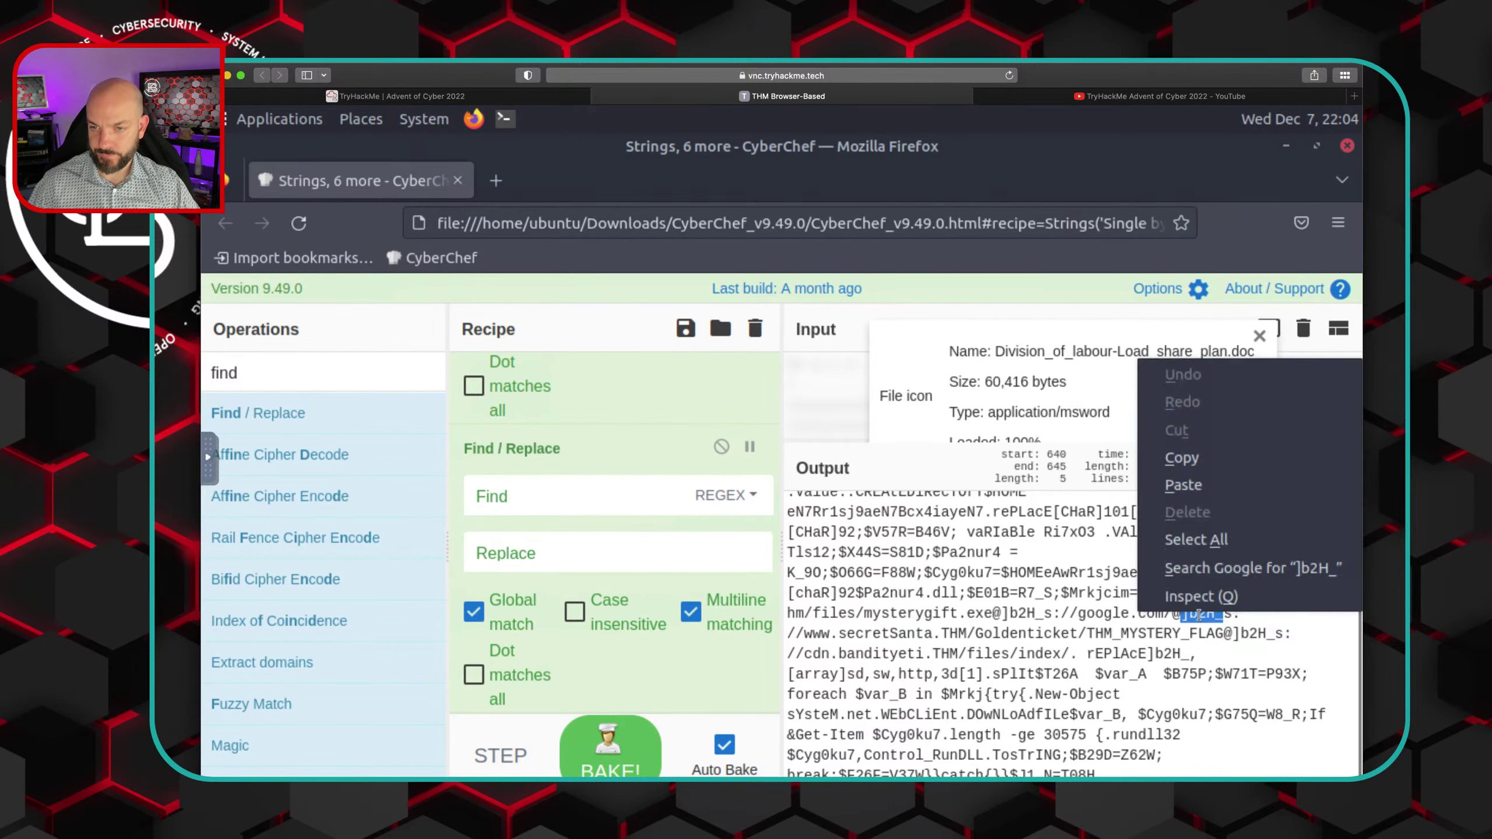
pyautogui.click(1181, 458)
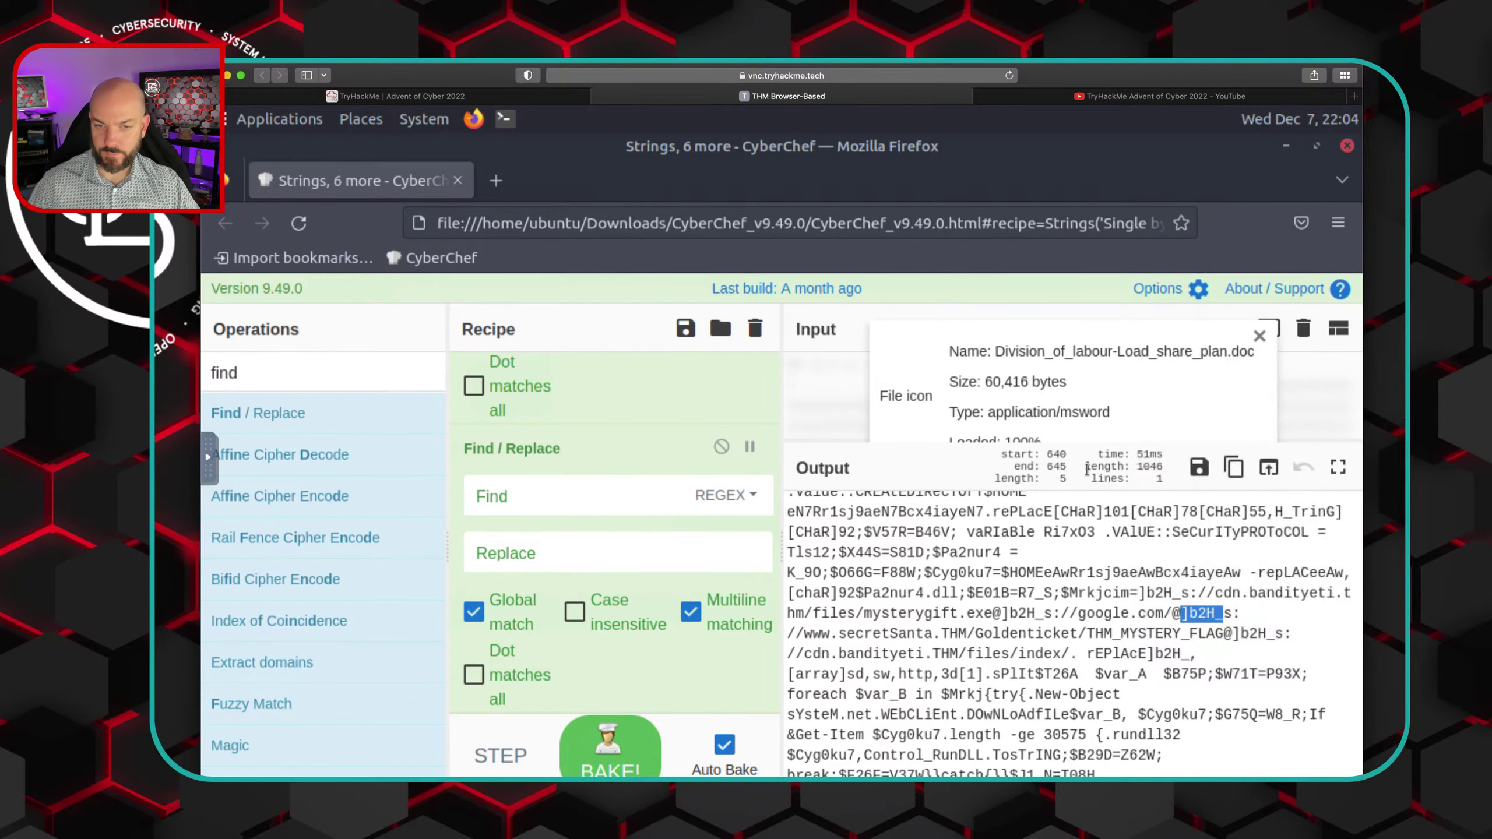
# Paste ]b2H_ as the Find pattern of the last Find / Replace operation and set its replacement to http
pyautogui.click(501, 508)
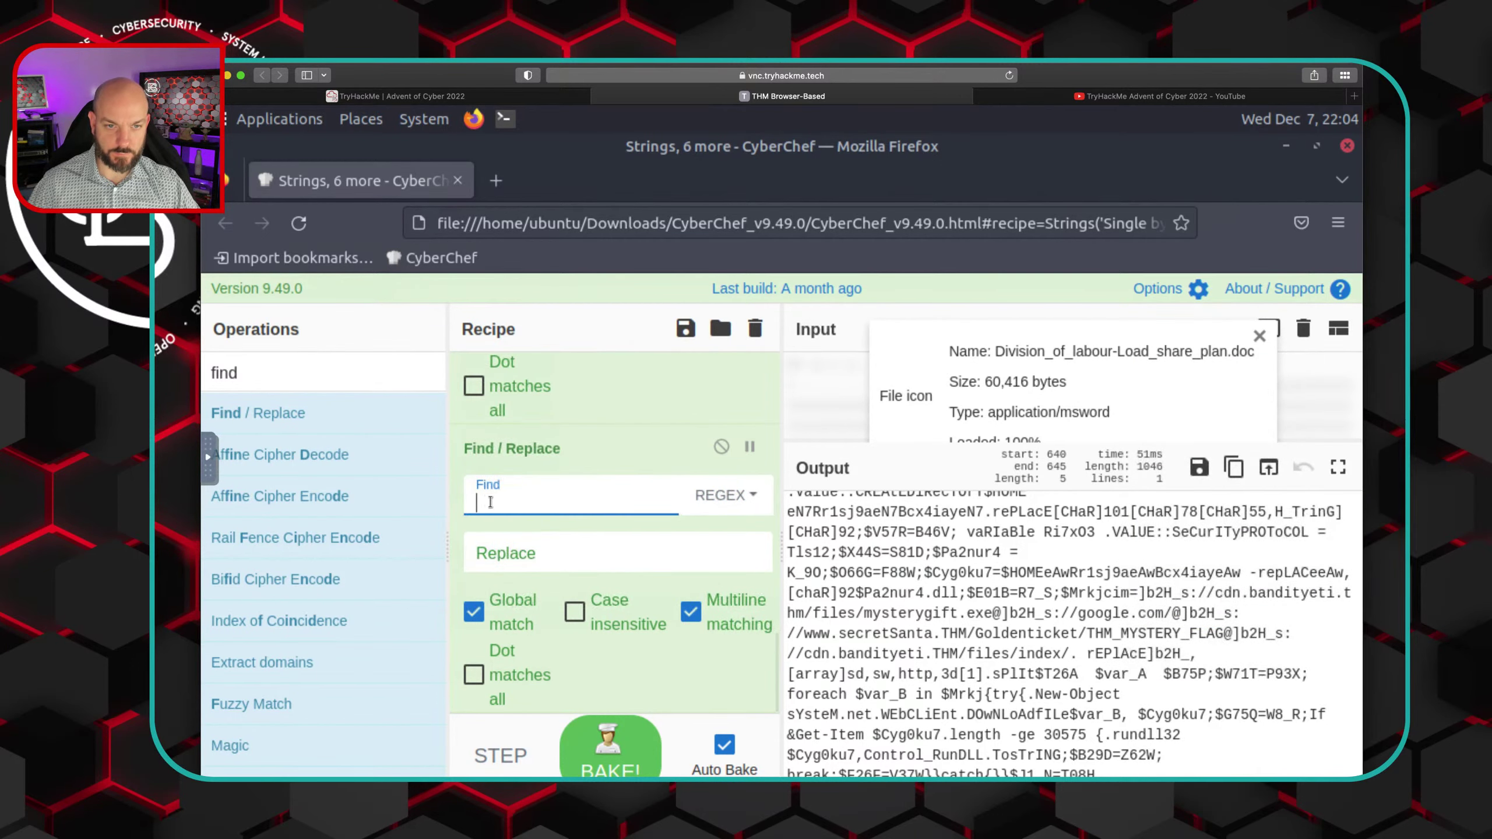
pyautogui.hotkey('alt', 'v')
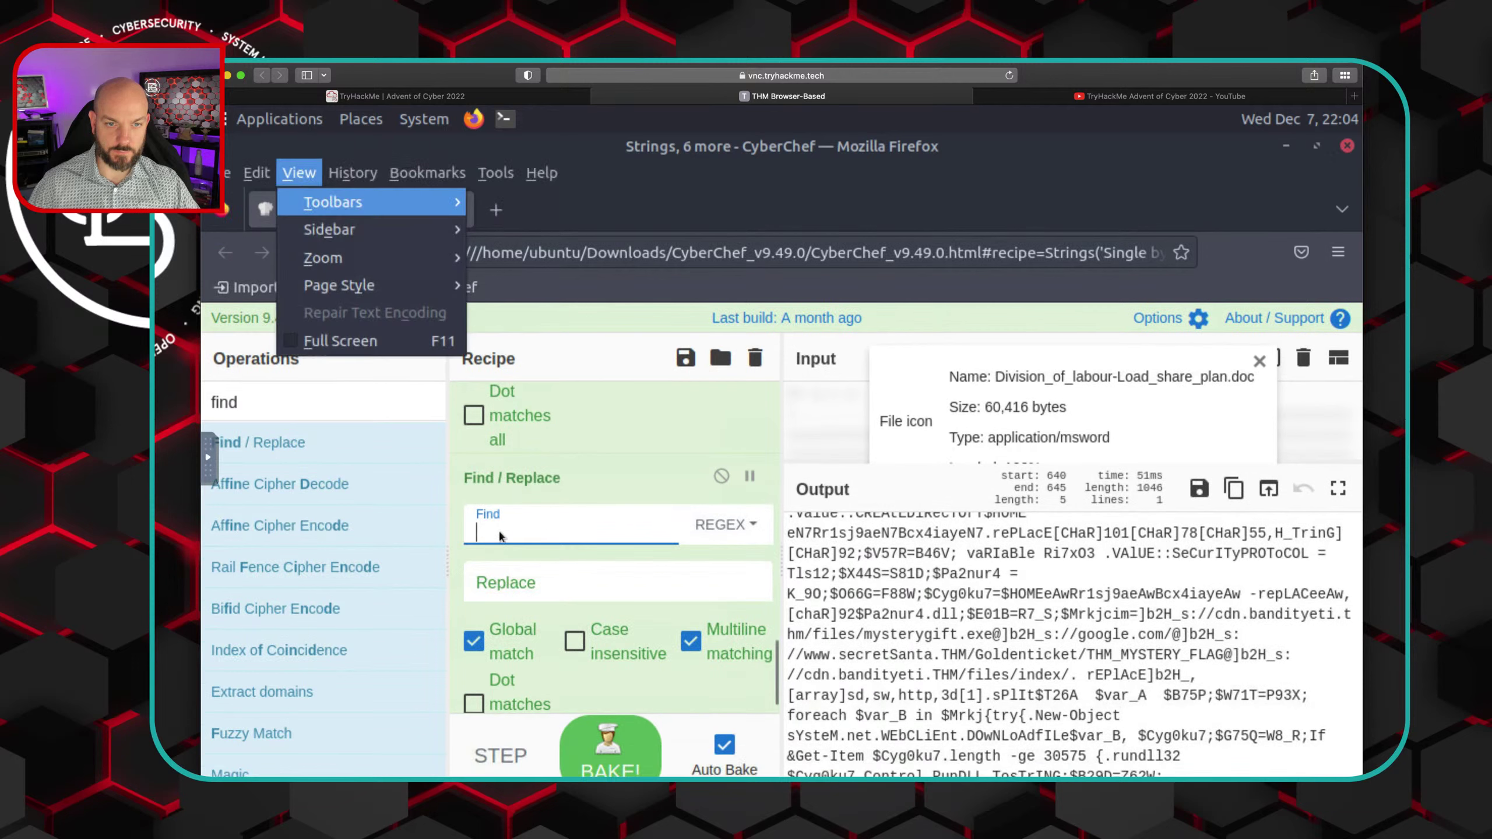
pyautogui.press('Escape')
pyautogui.press('Escape')
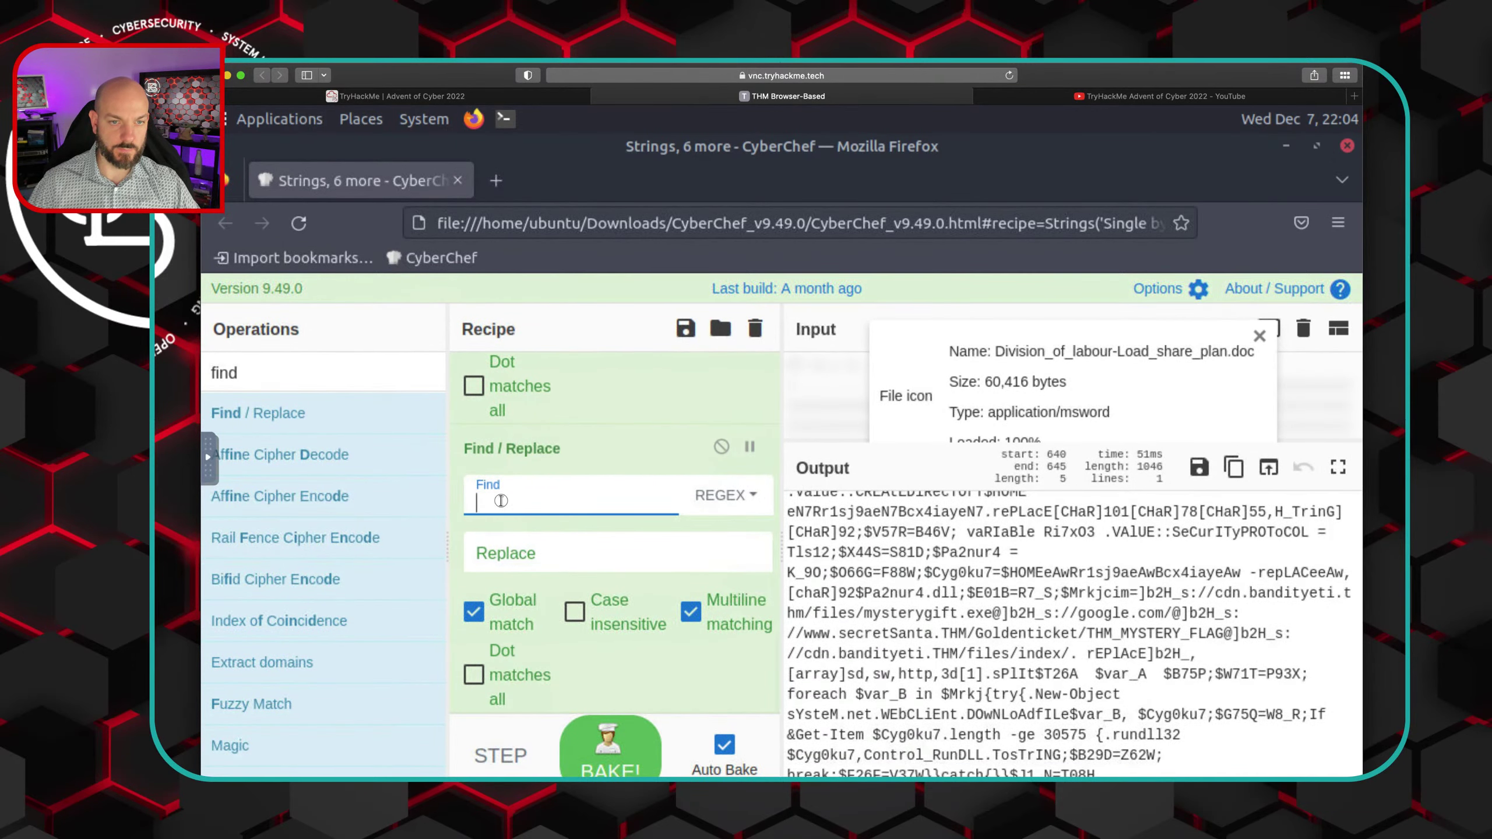
pyautogui.rightClick(502, 502)
pyautogui.click(546, 627)
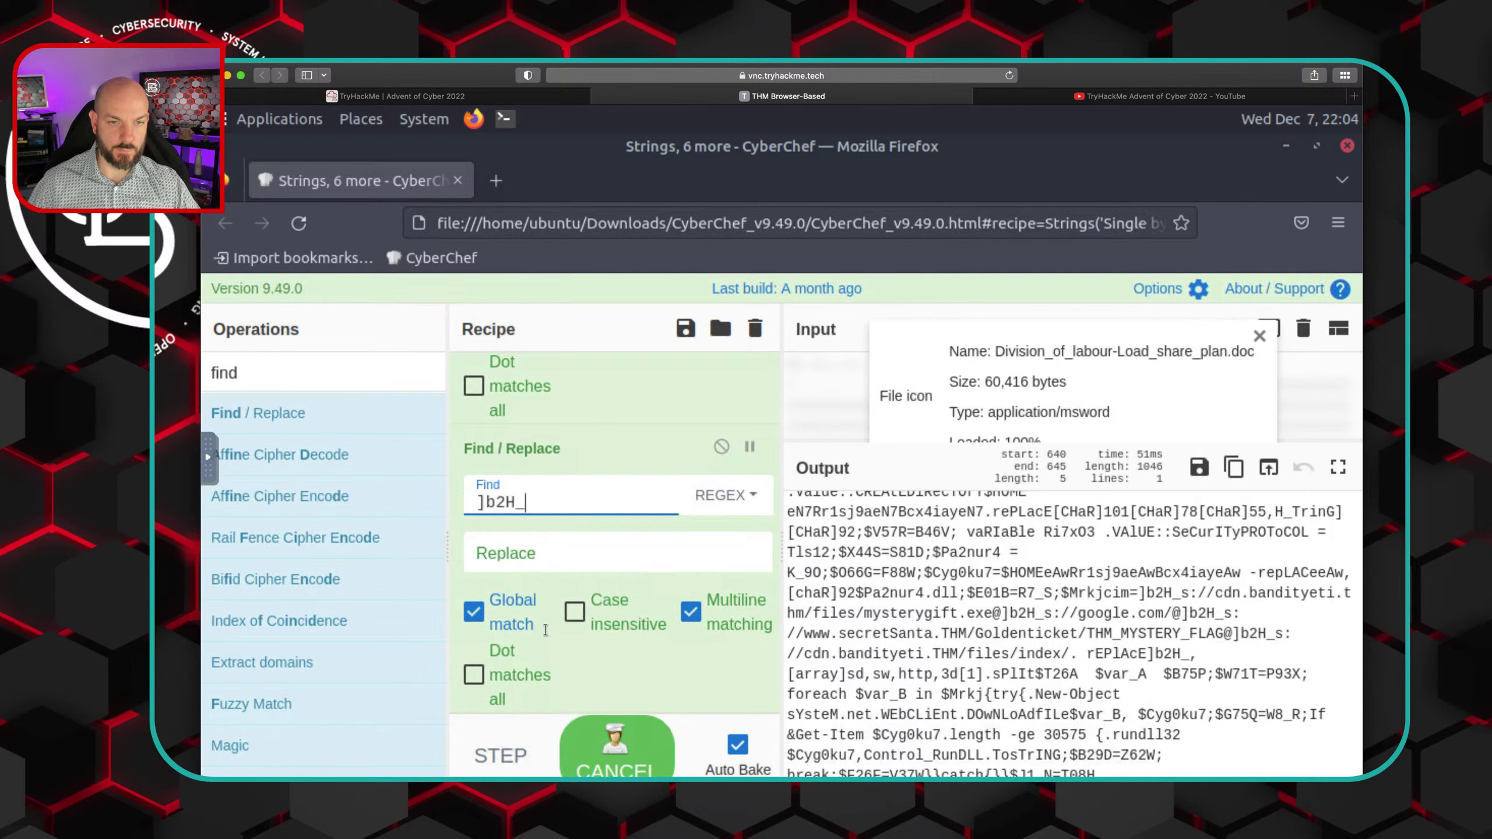
pyautogui.click(501, 558)
pyautogui.write('http')
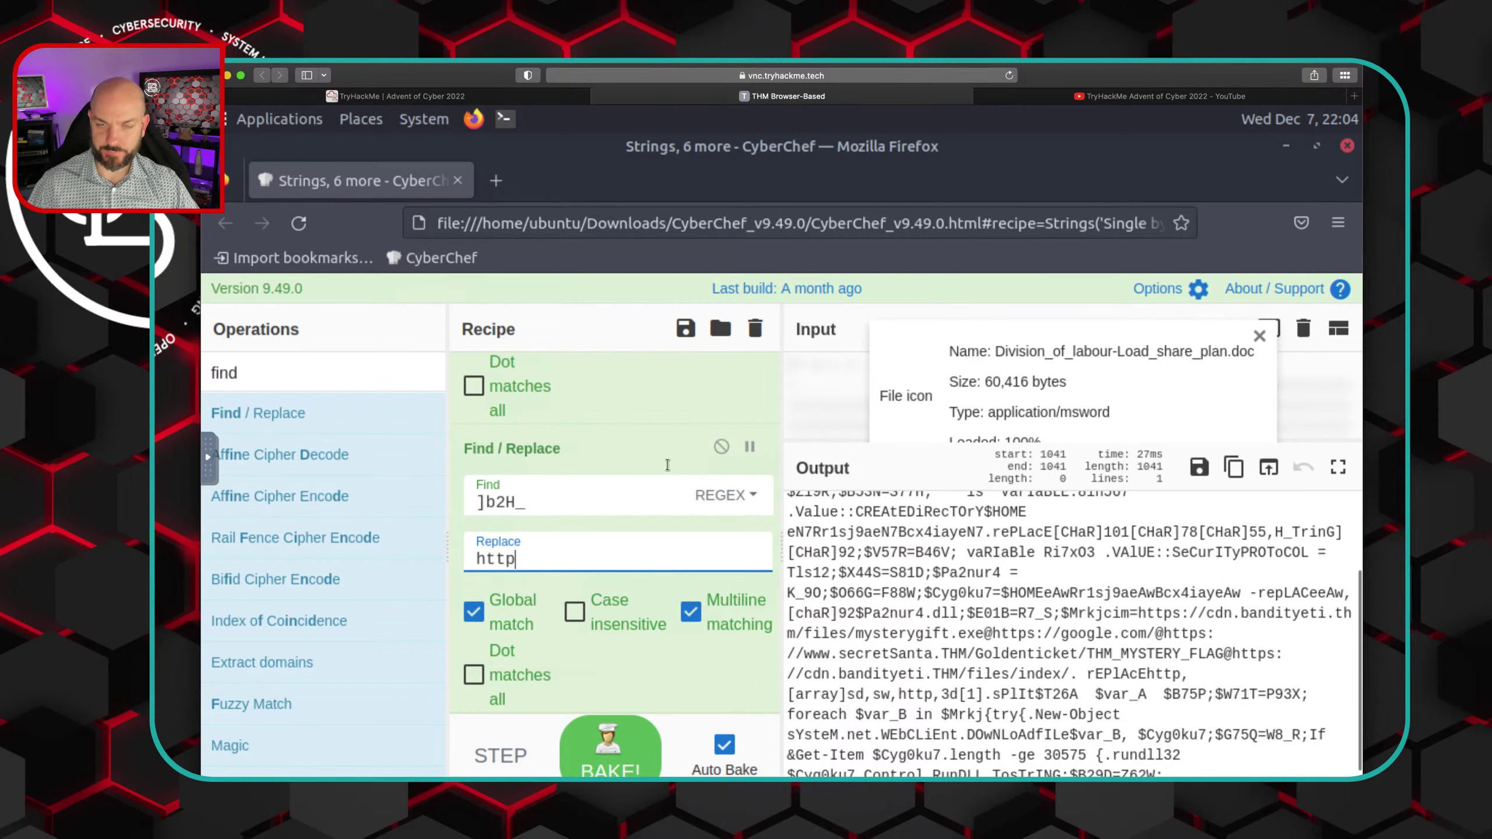
# Switch to the TryHackMe task page and read section 9 on extracting URLs
pyautogui.click(402, 97)
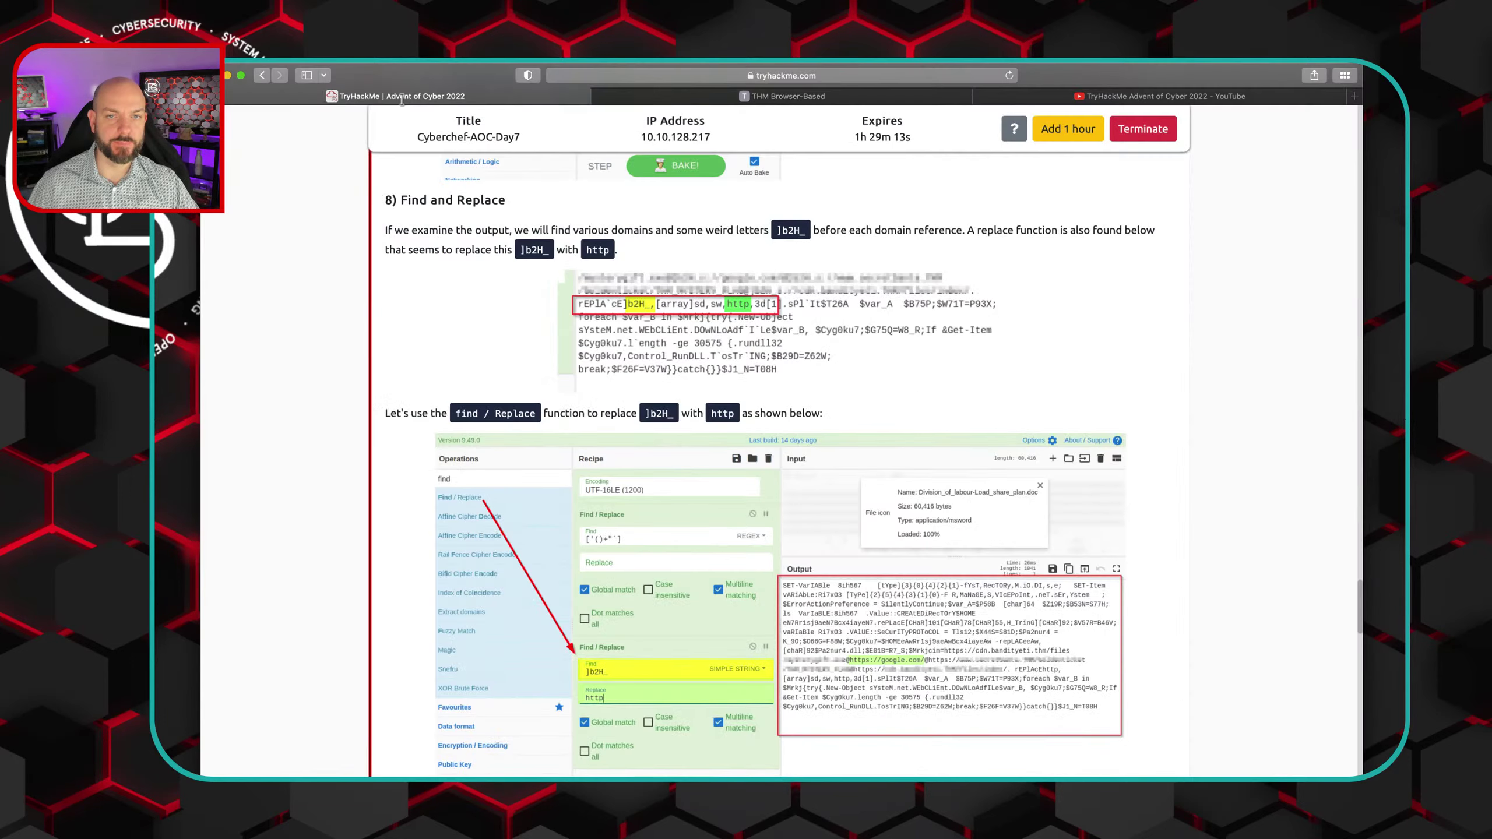
pyautogui.scroll(-10, 605, 492)
pyautogui.scroll(-3, 605, 496)
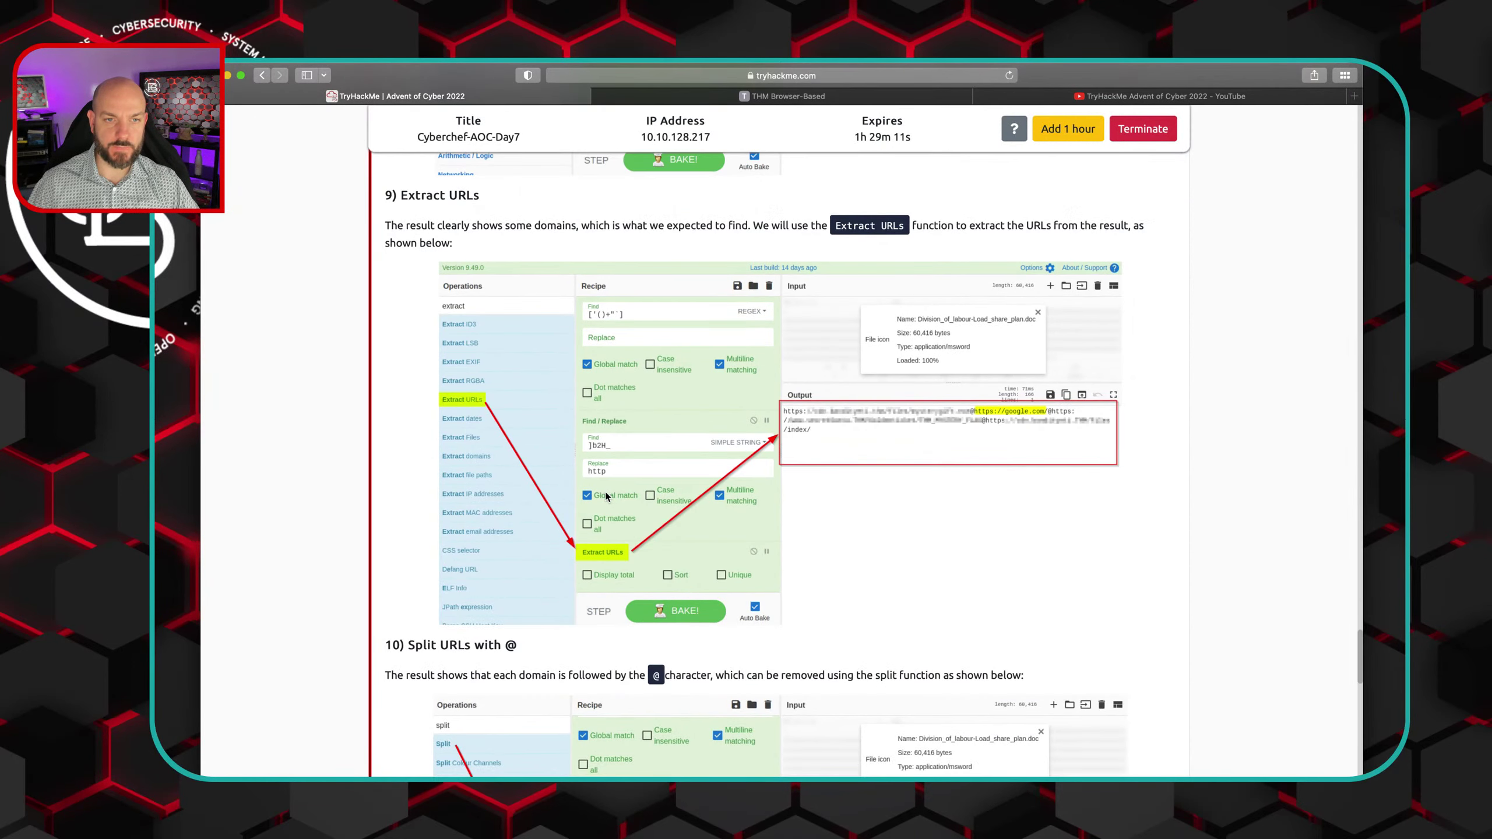
pyautogui.scroll(1, 471, 473)
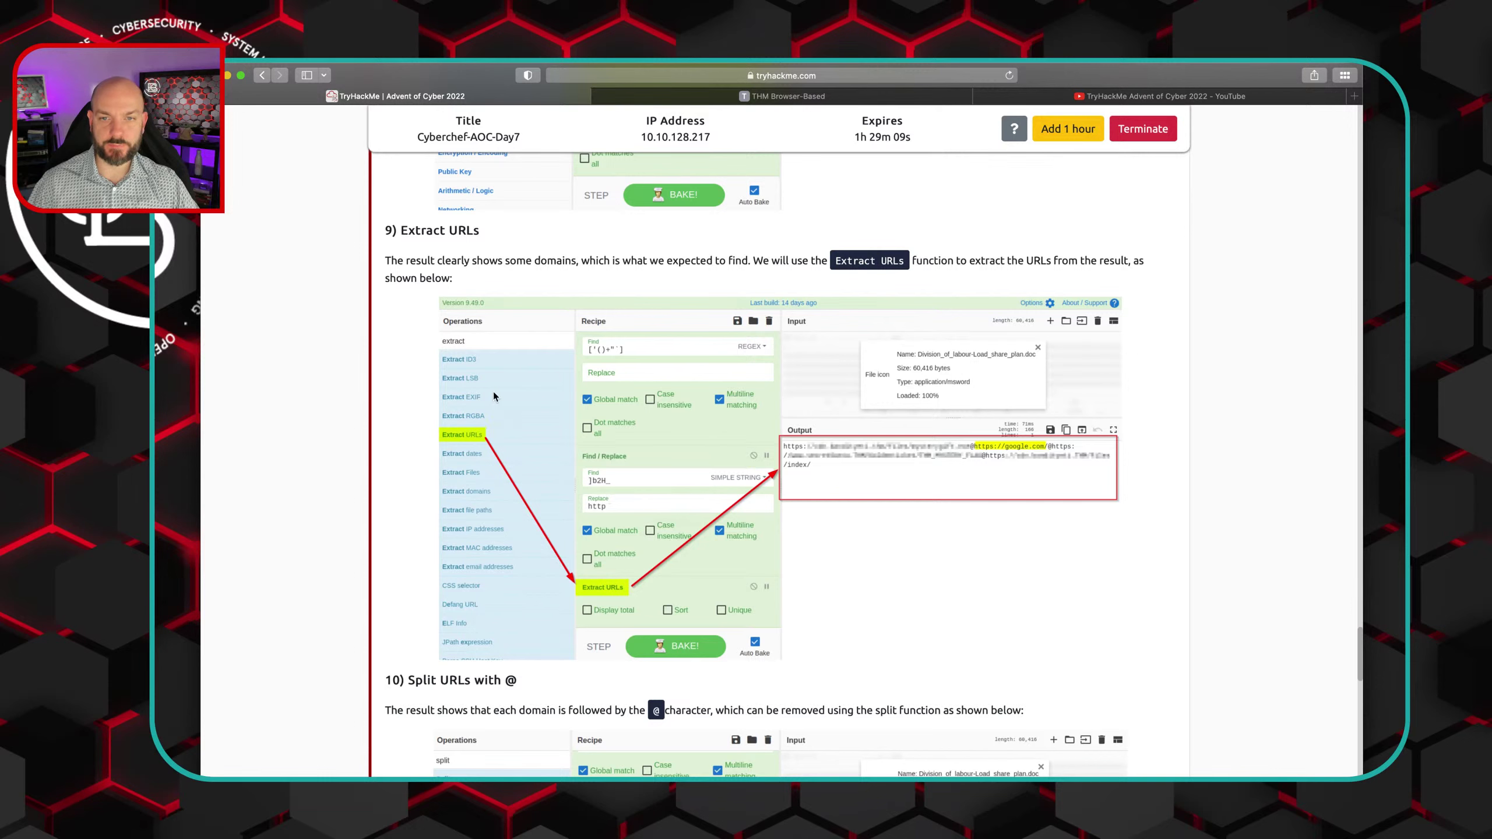
# Return to CyberChef, search the operations for "extra" and add Extract URLs at the end of the recipe
pyautogui.click(660, 98)
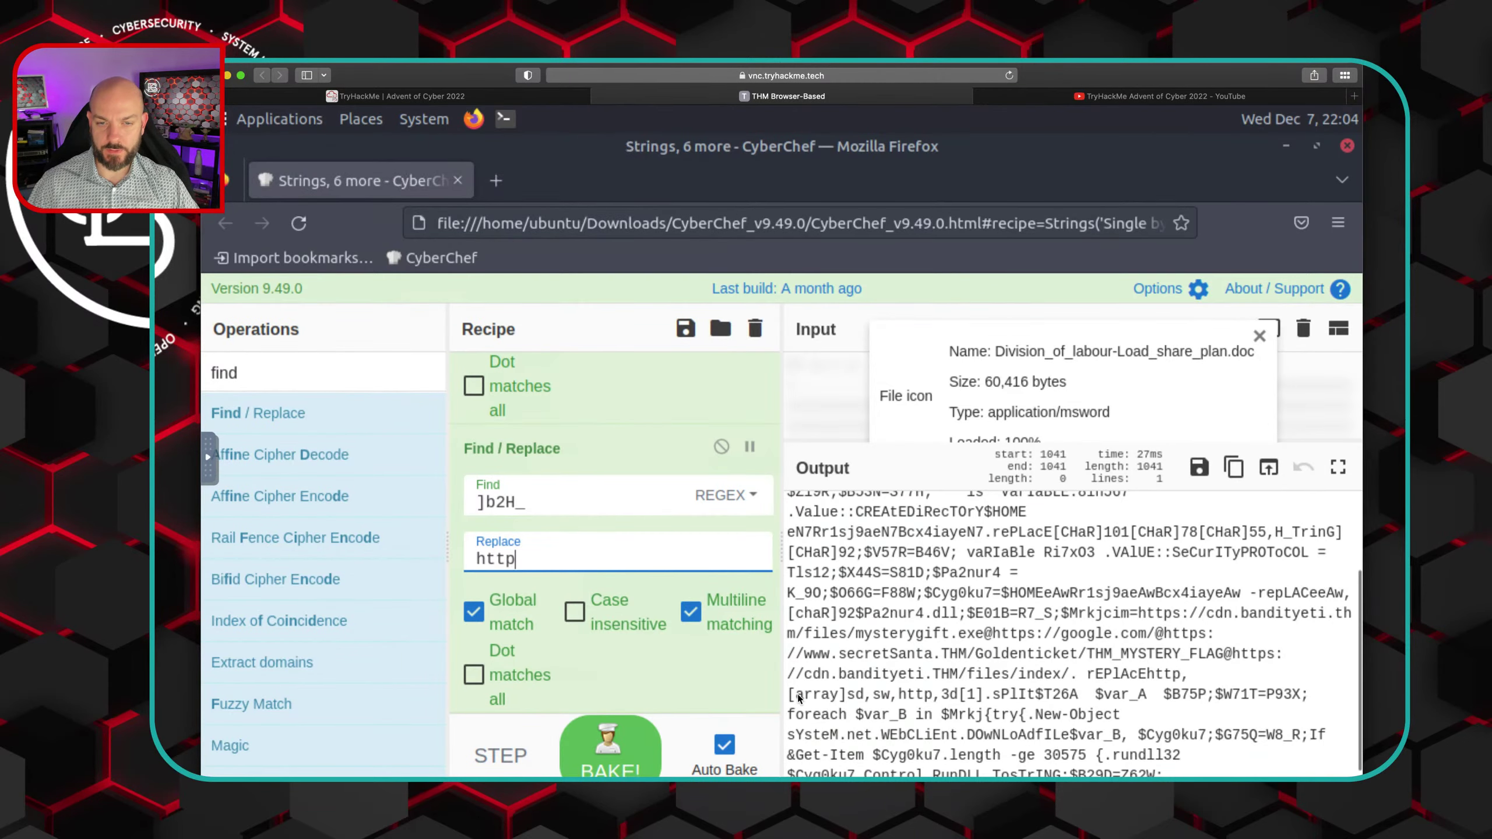
pyautogui.click(247, 374)
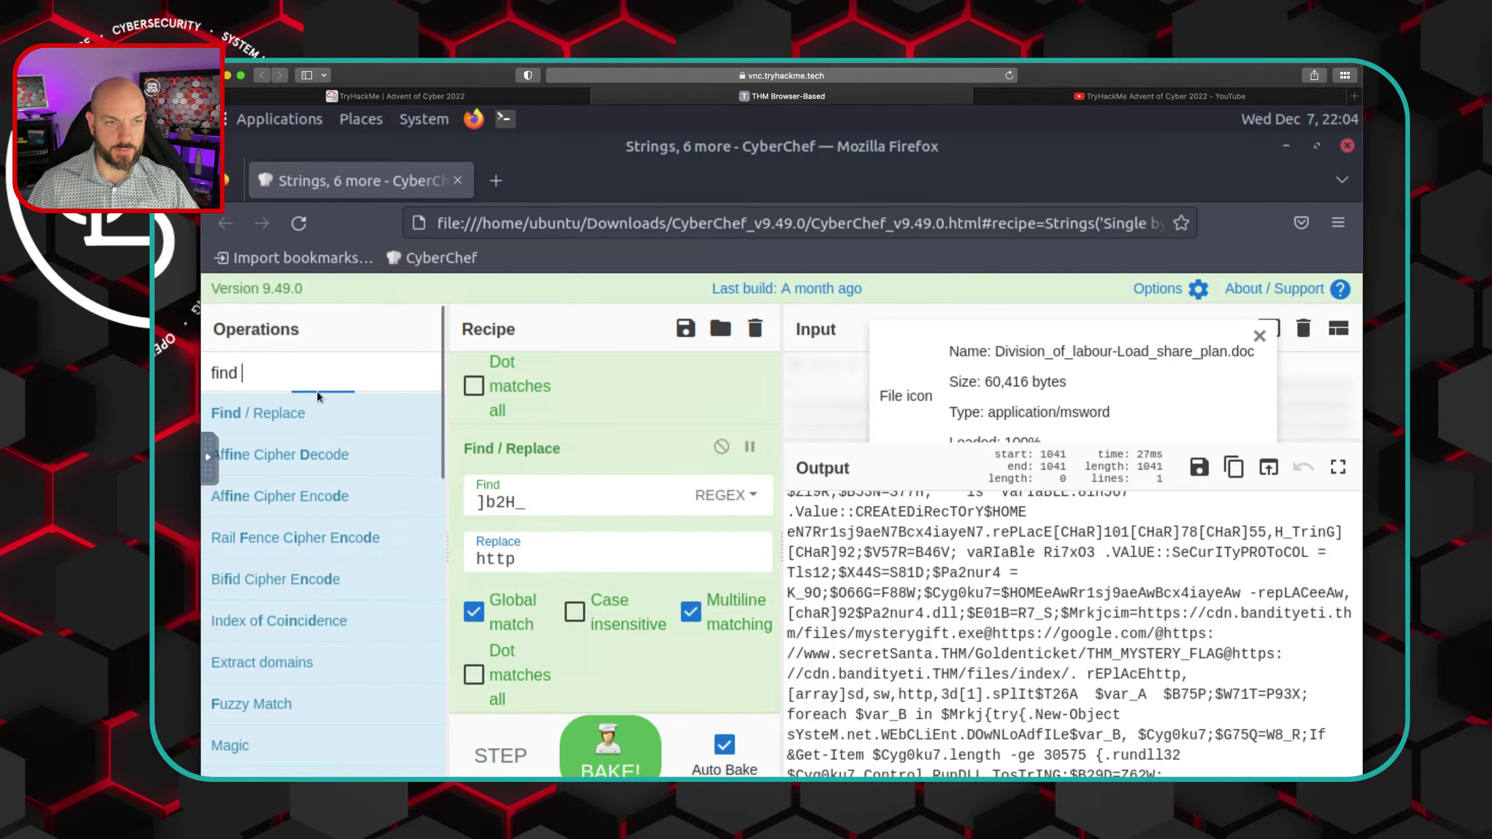
pyautogui.click(412, 97)
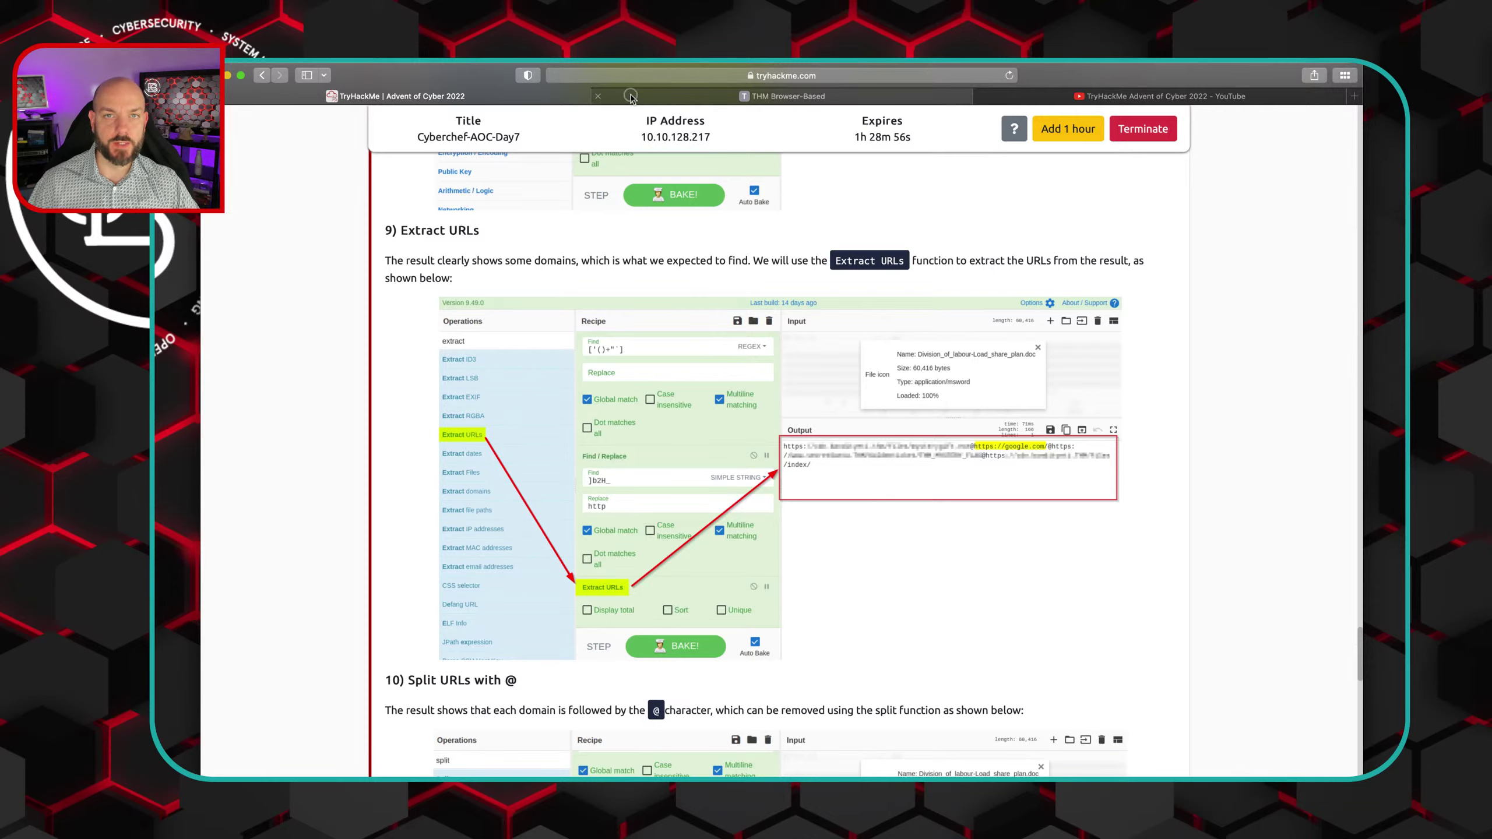
pyautogui.click(630, 96)
pyautogui.moveTo(271, 385); pyautogui.dragTo(189, 370)
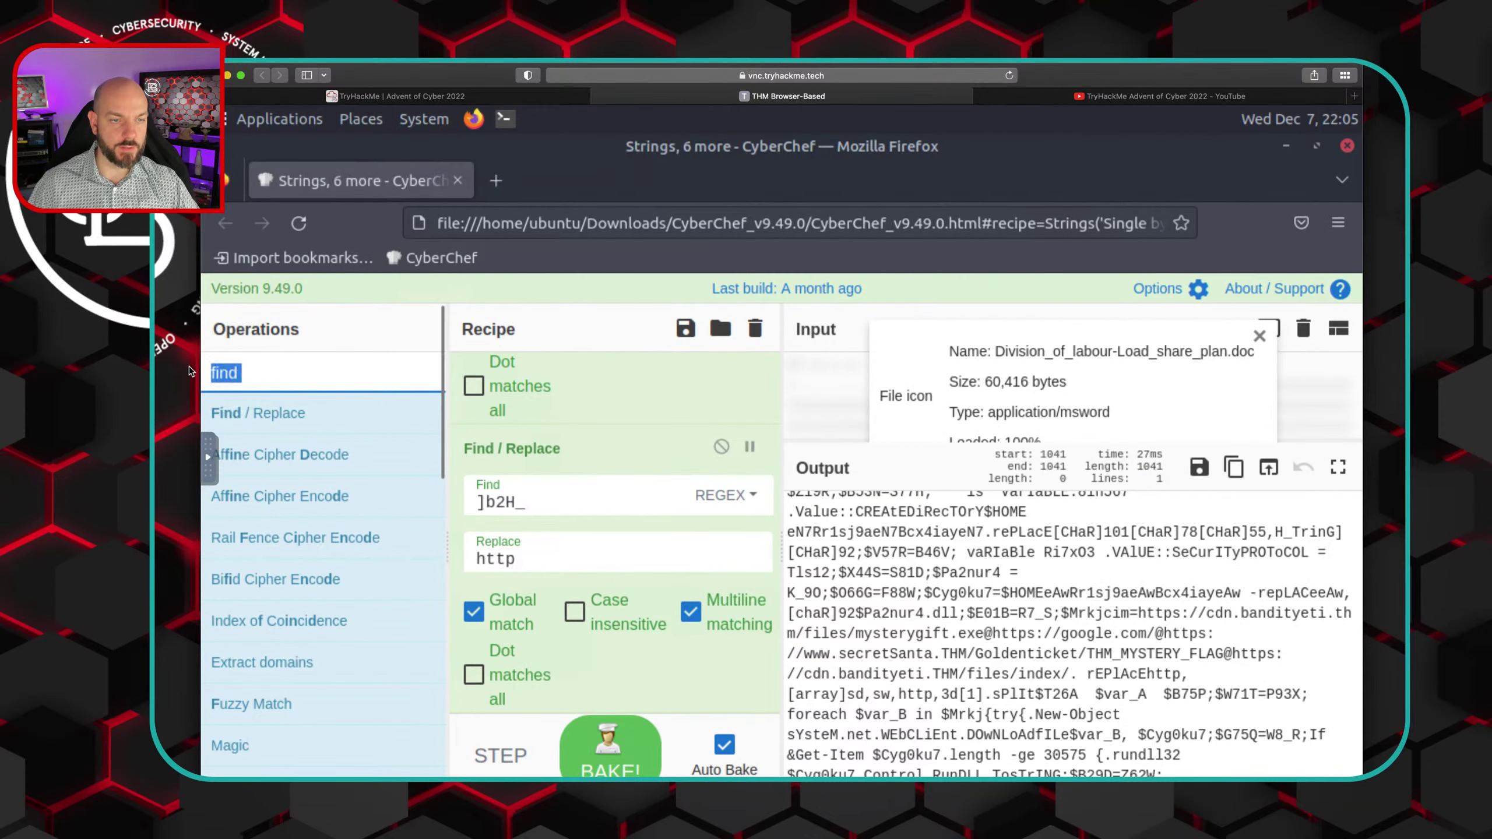
pyautogui.write('extra')
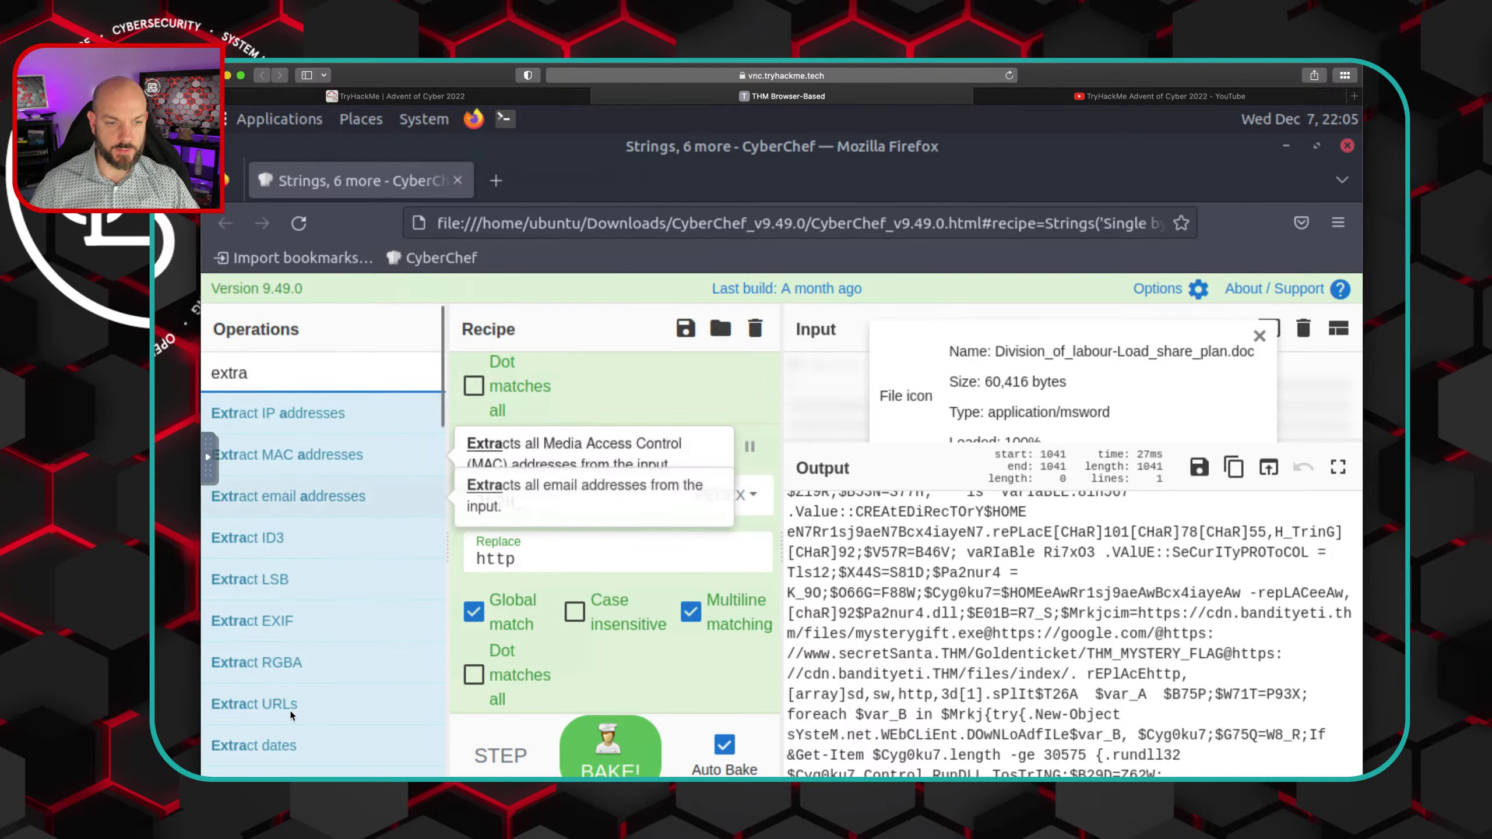
pyautogui.moveTo(290, 710); pyautogui.dragTo(696, 706)
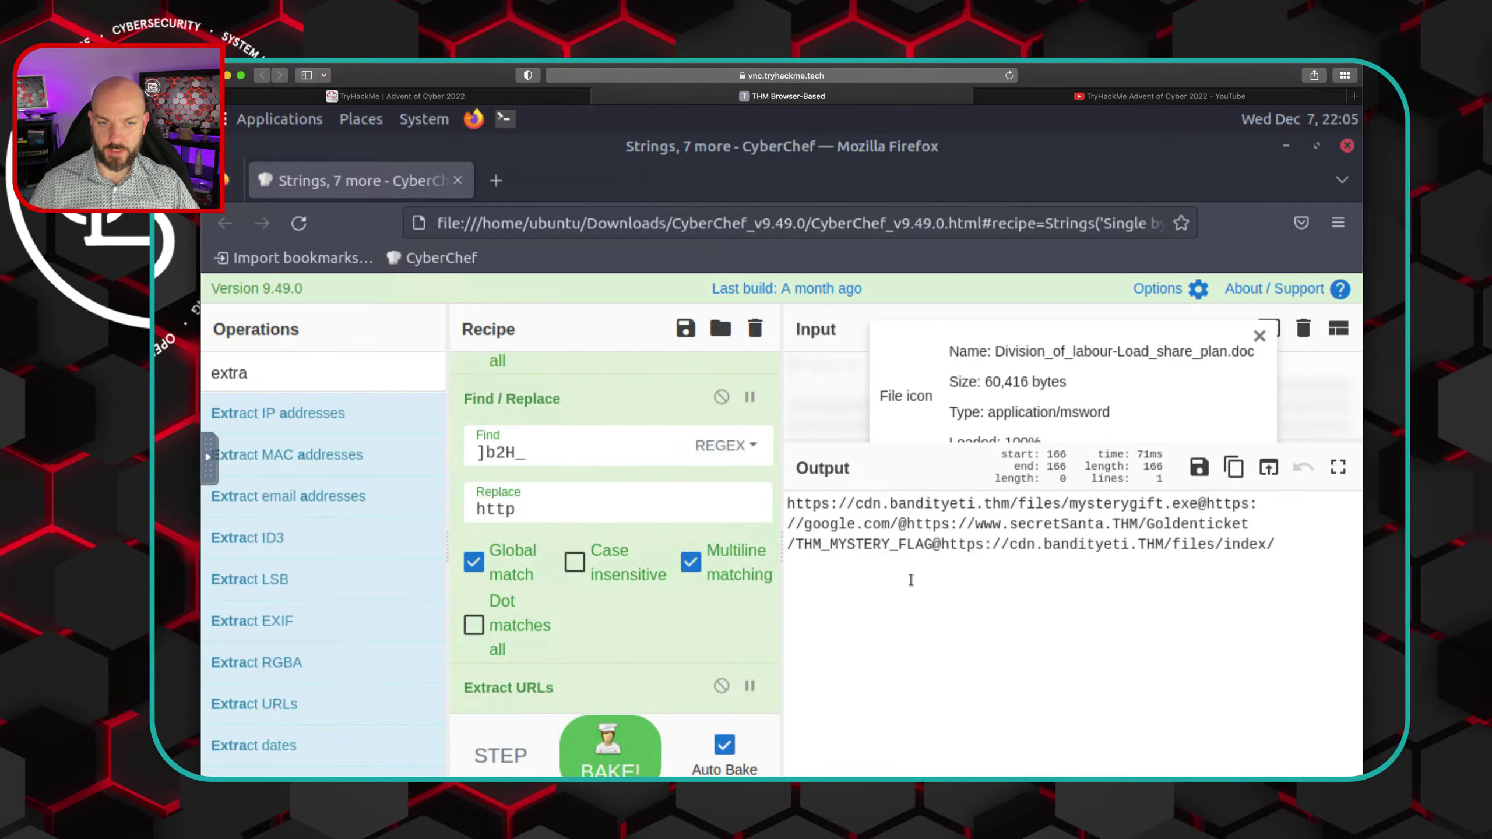
# Switch to the TryHackMe task page and read section 10 on splitting the URLs with @
pyautogui.click(432, 97)
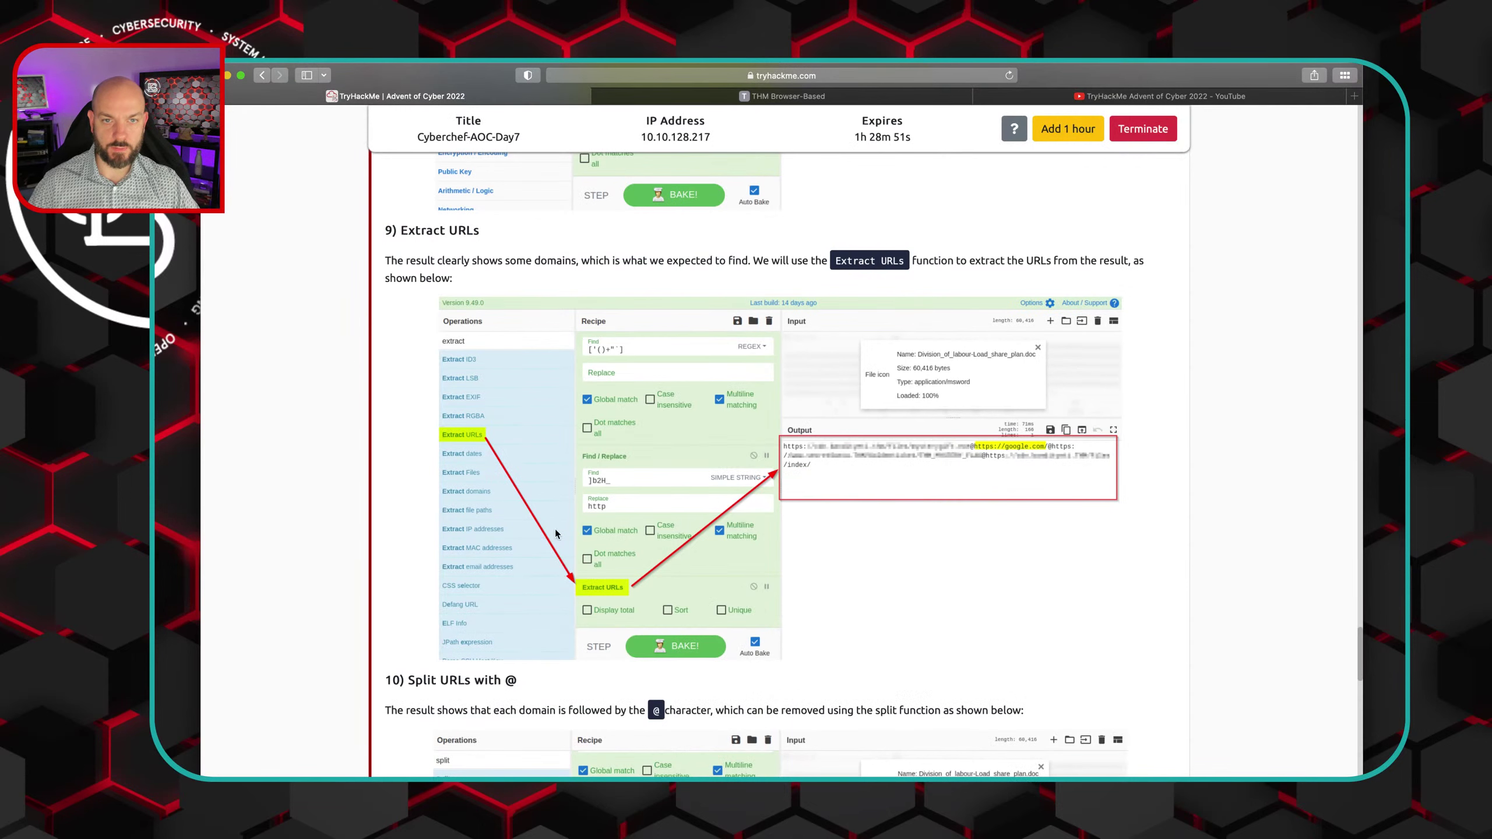
pyautogui.scroll(-3, 576, 580)
pyautogui.scroll(-3, 576, 580)
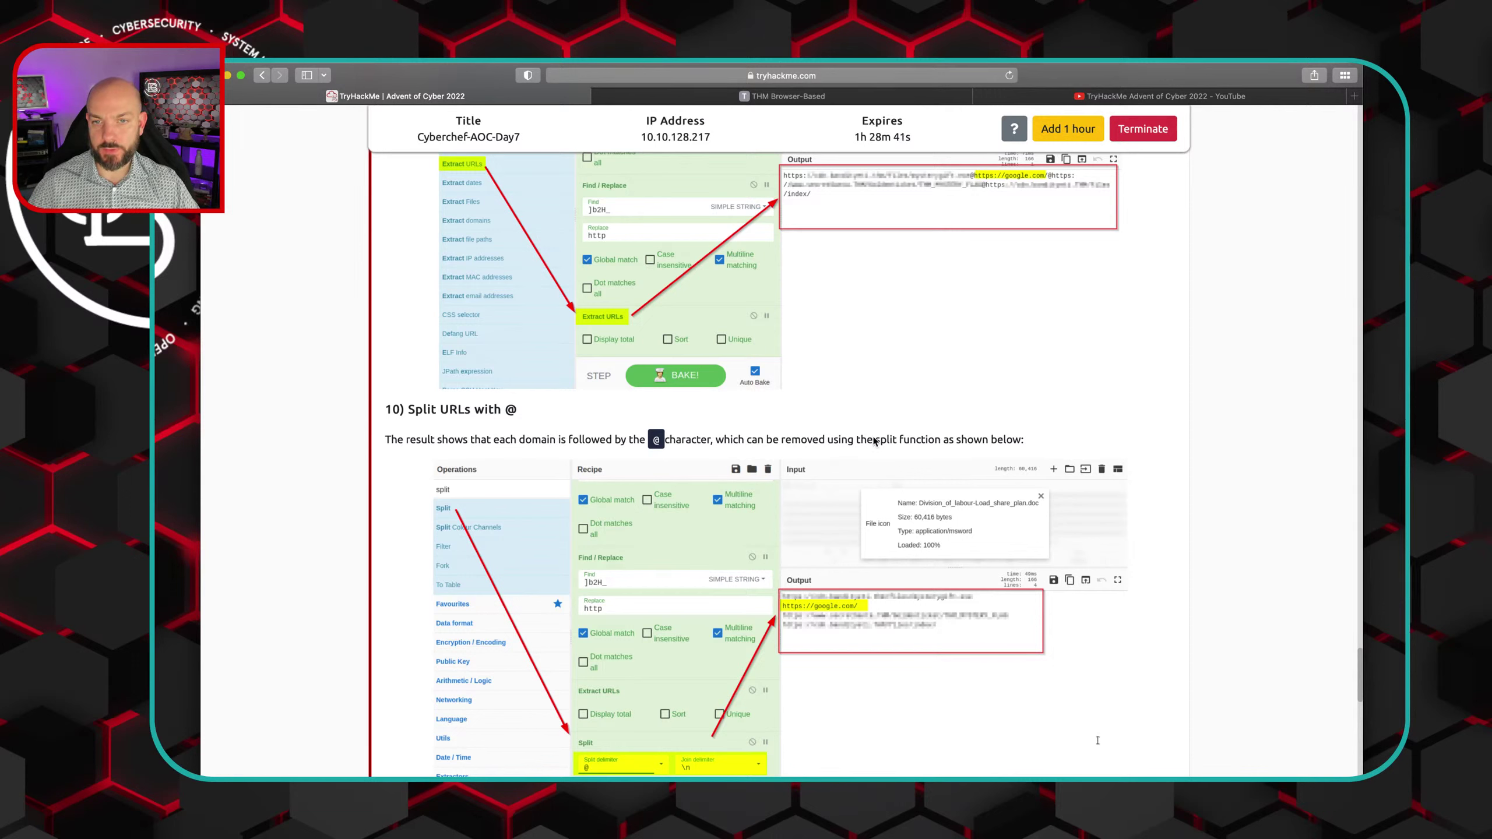
pyautogui.scroll(-1, 898, 438)
pyautogui.scroll(-2, 898, 436)
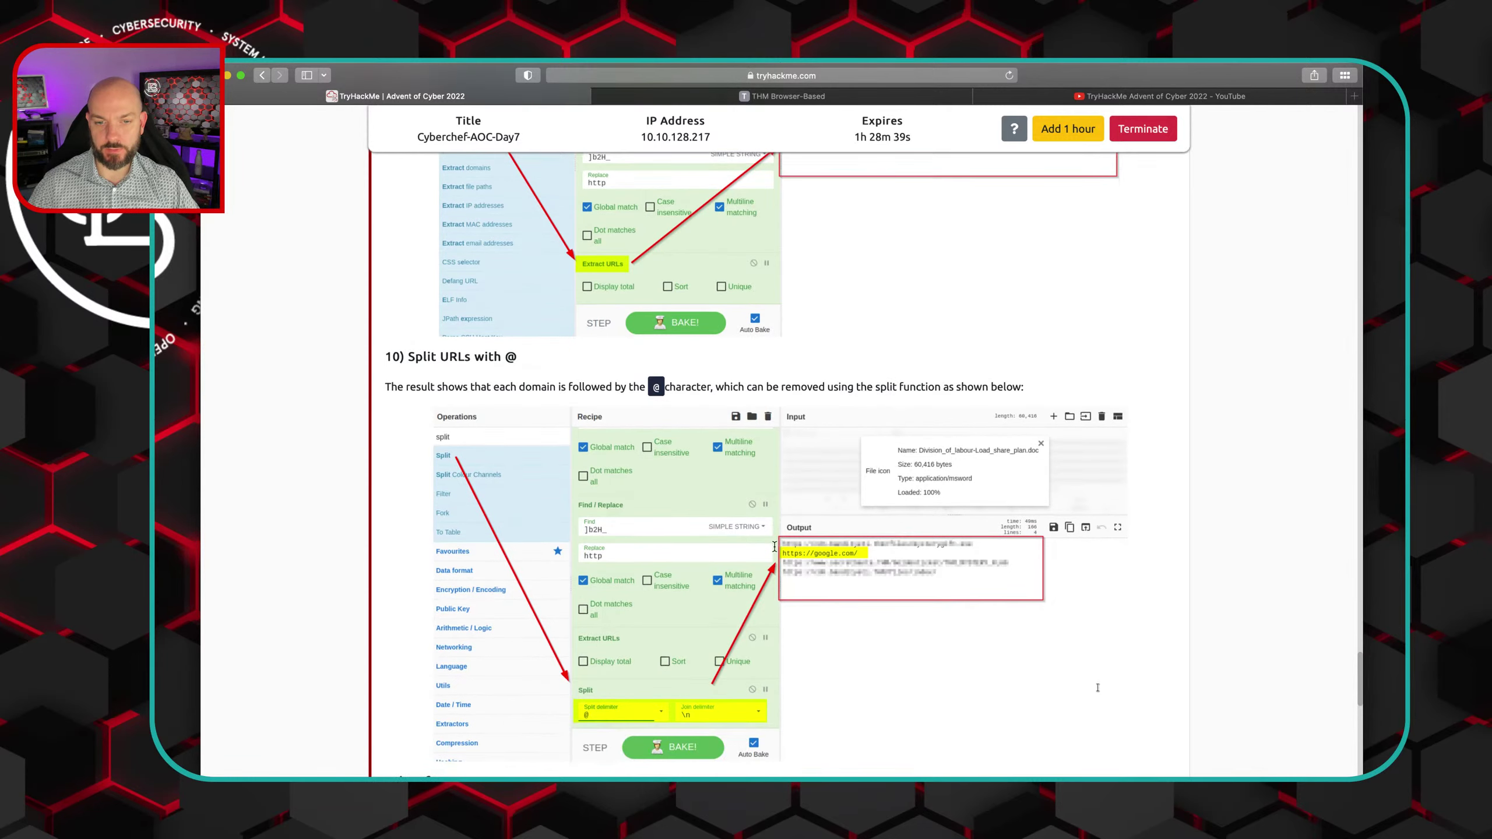
# Return to CyberChef, search the operations for "split" and add Split after Extract URLs in the recipe
pyautogui.click(686, 97)
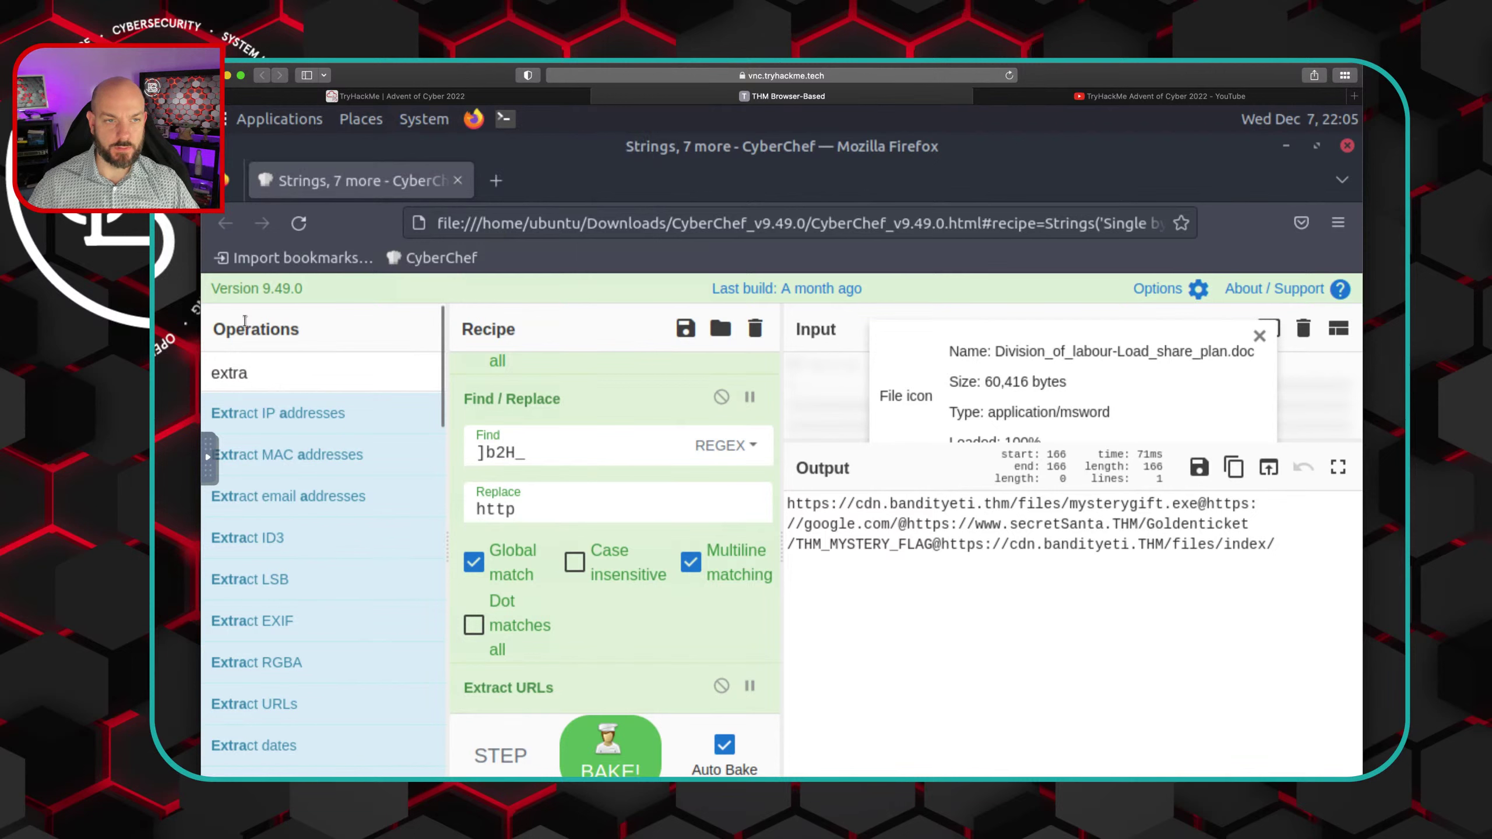
pyautogui.doubleClick(206, 369)
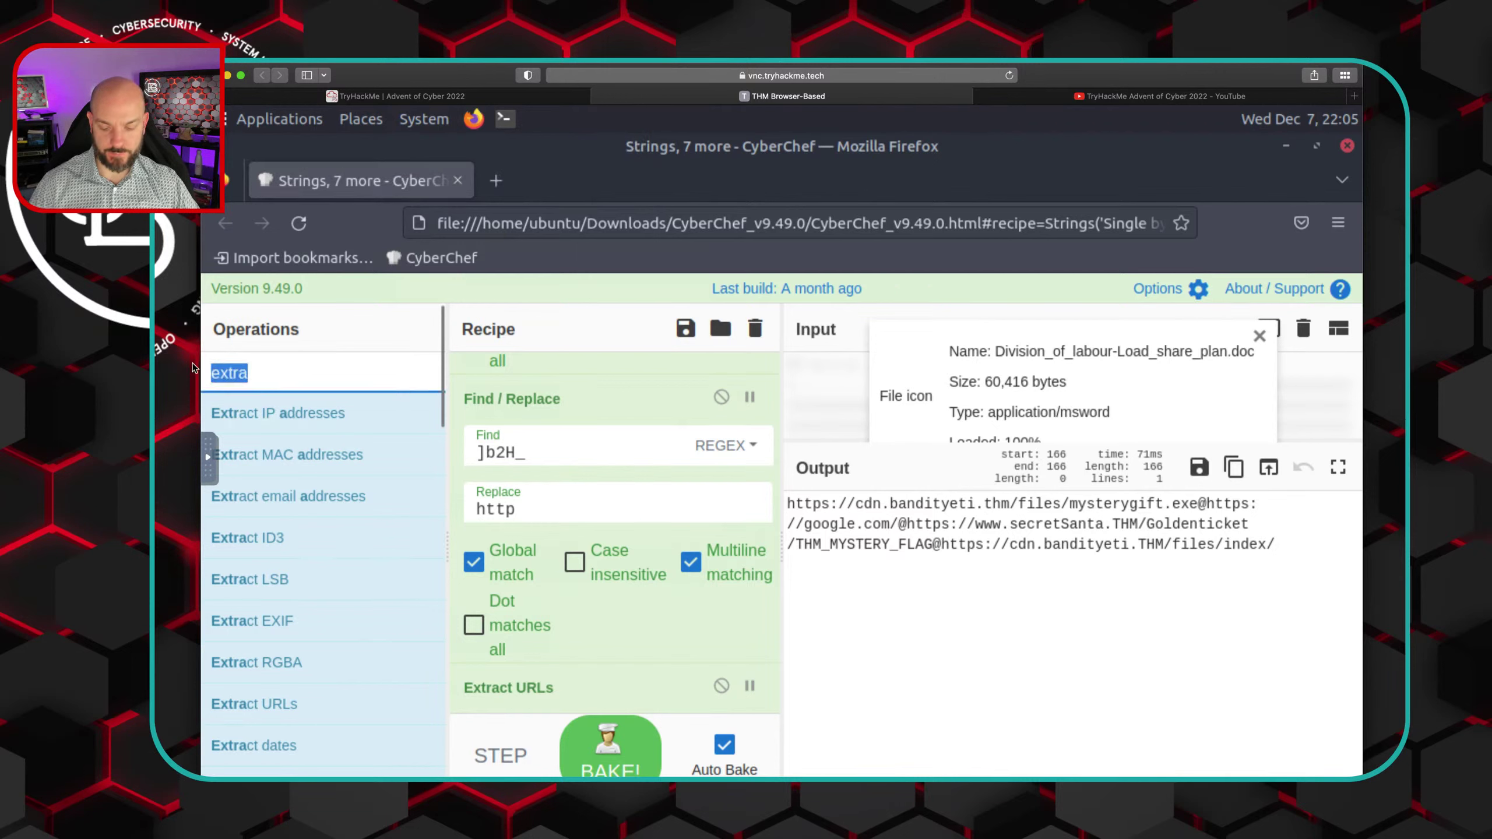
pyautogui.write('split')
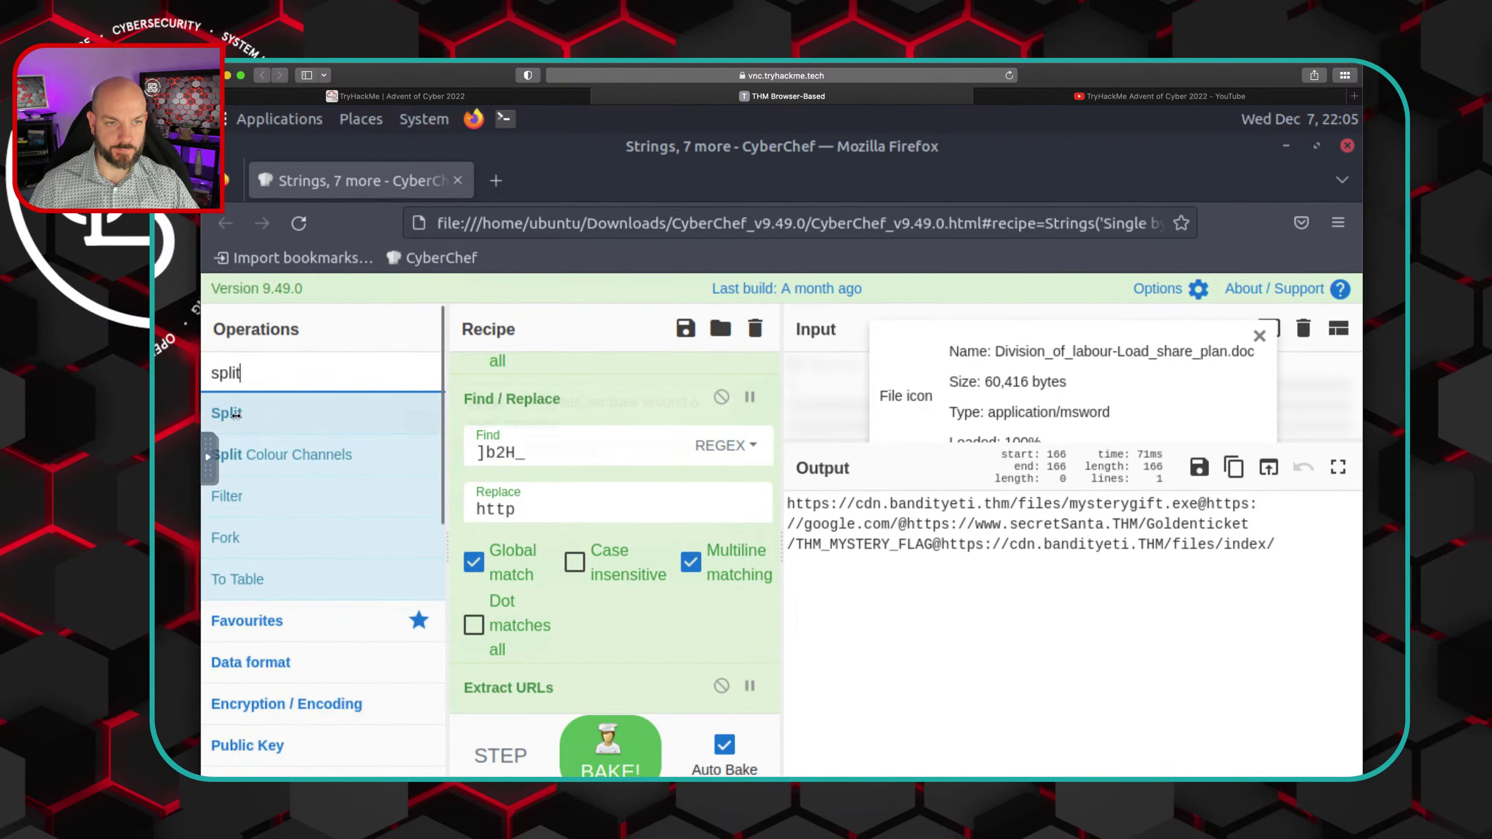
pyautogui.moveTo(567, 614); pyautogui.dragTo(554, 665)
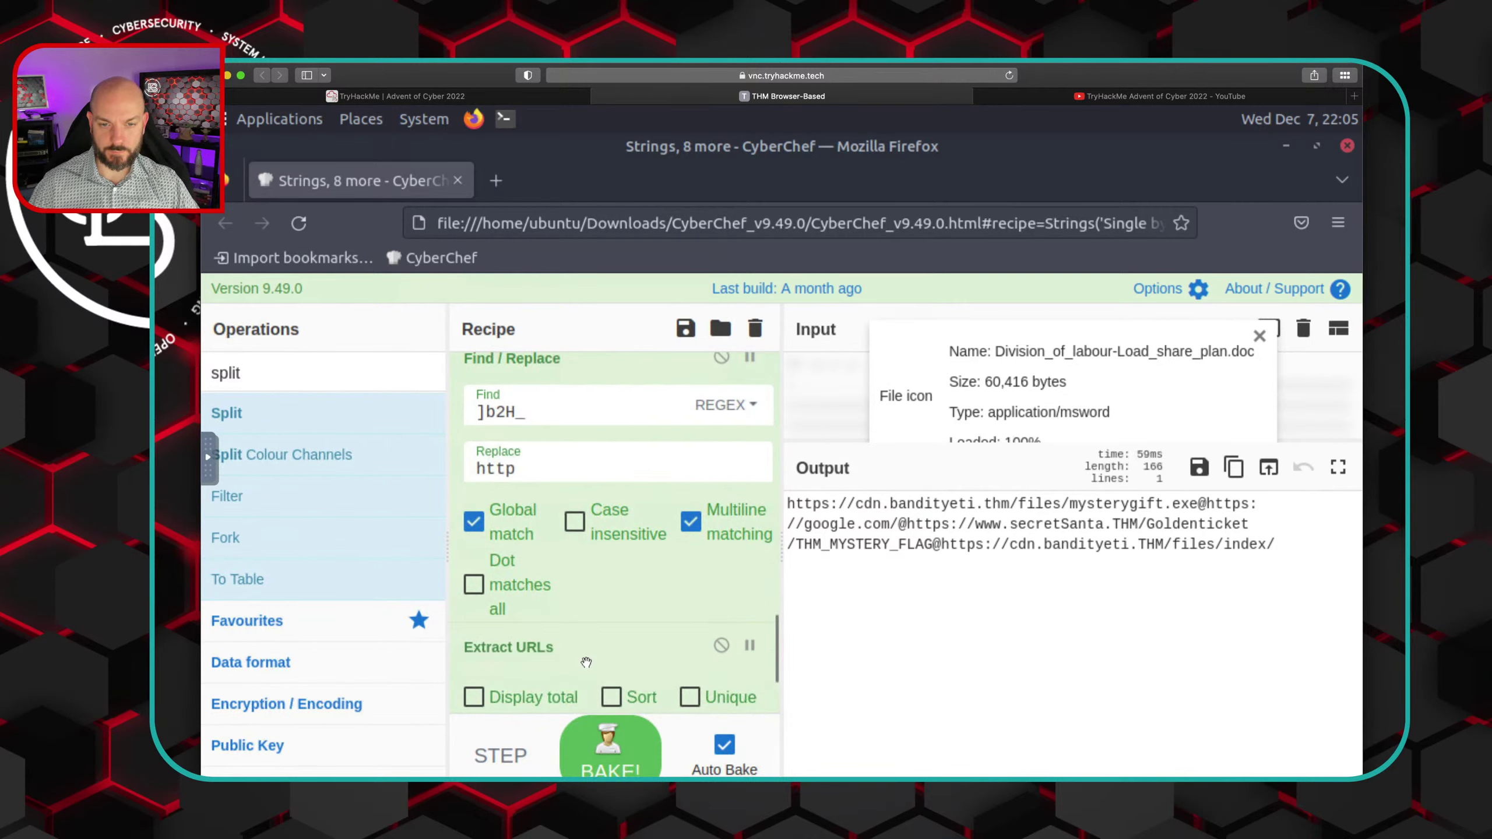
# Set the Split operation's split delimiter to @ and inspect the resulting URL list
pyautogui.scroll(-3, 585, 662)
pyautogui.scroll(-3, 586, 662)
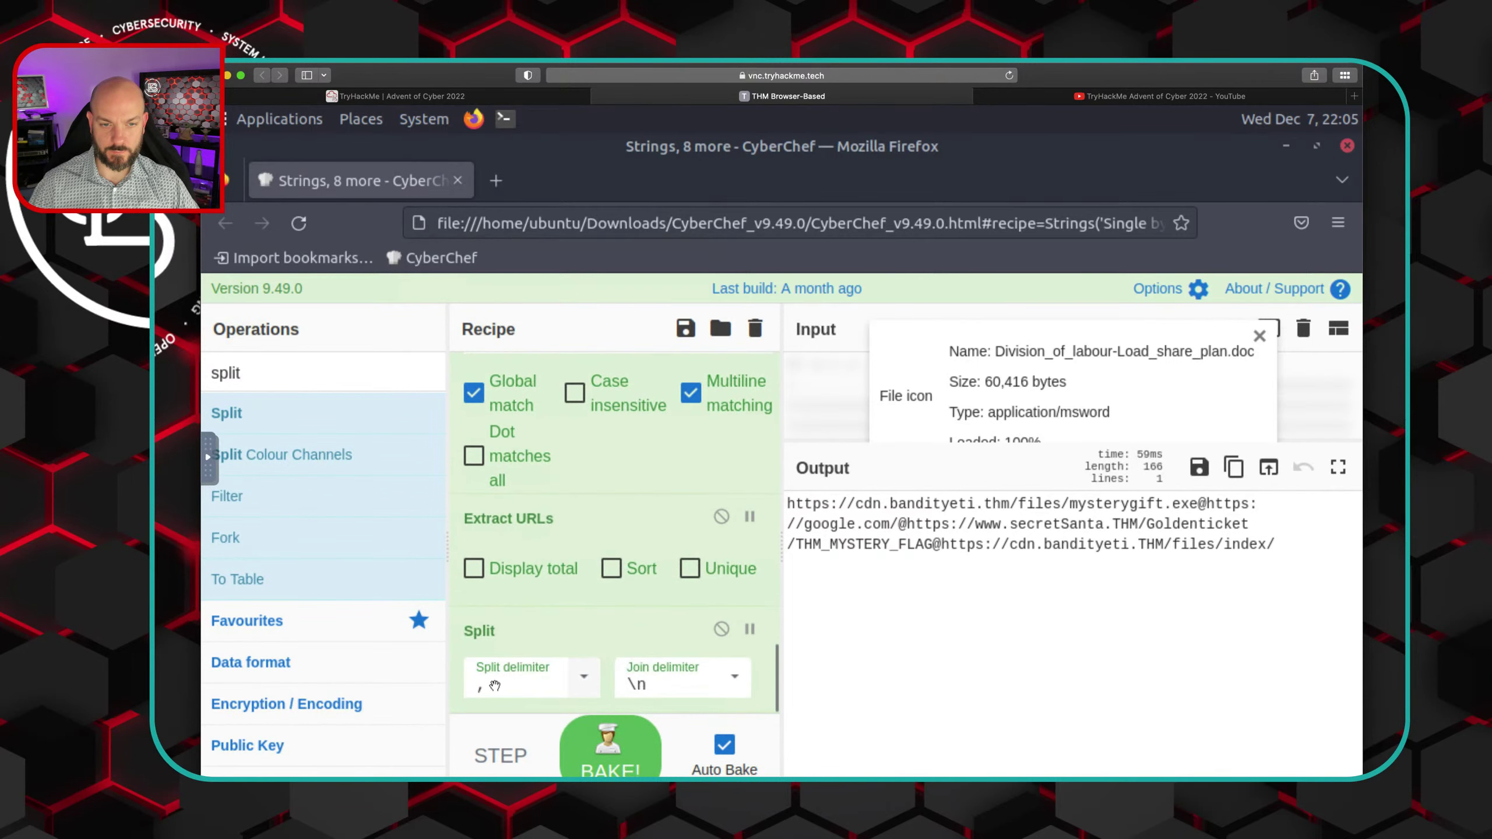
pyautogui.doubleClick(486, 685)
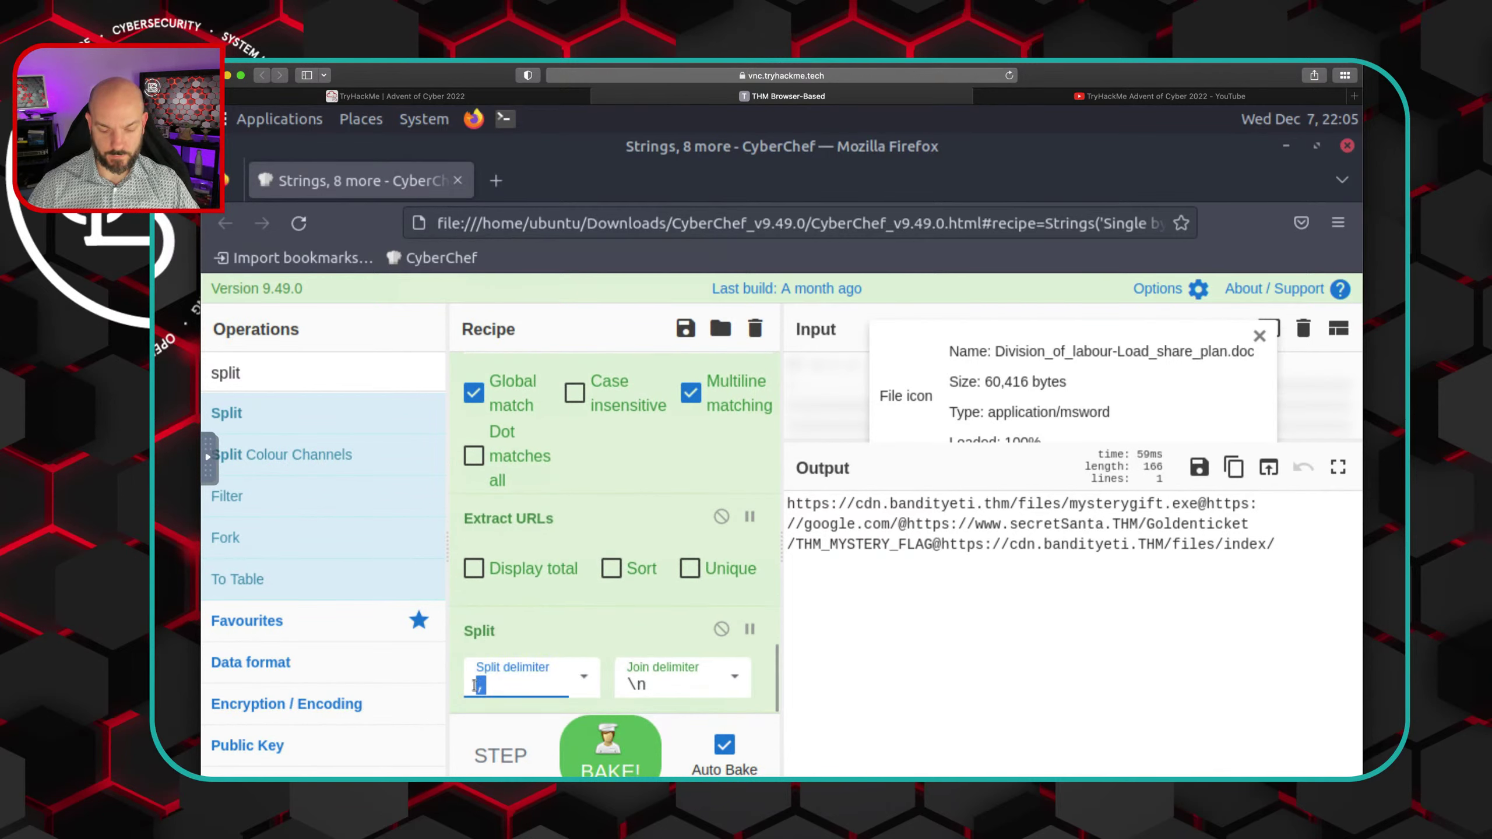
pyautogui.write('@')
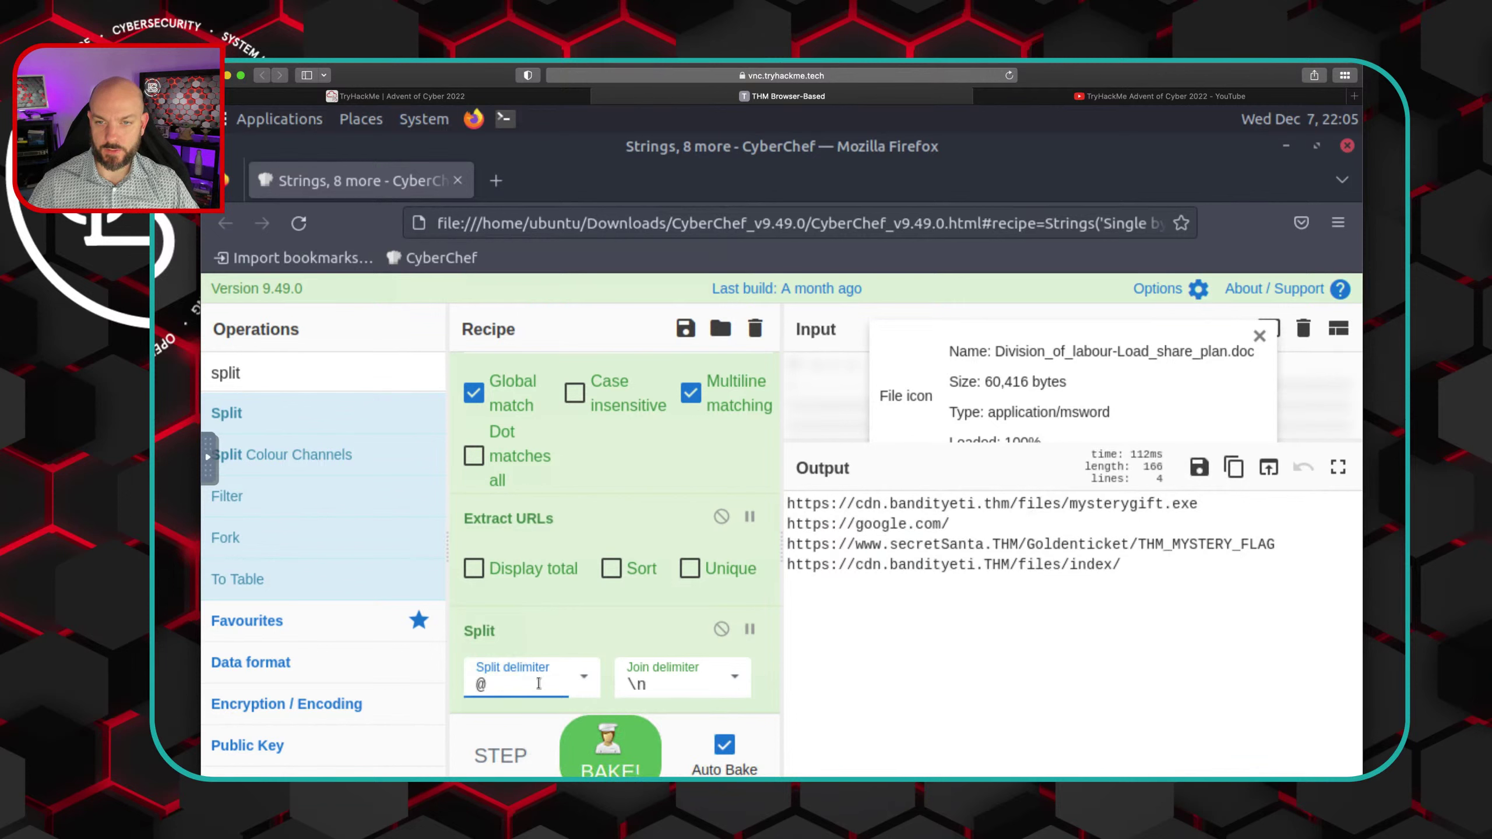
pyautogui.click(1096, 574)
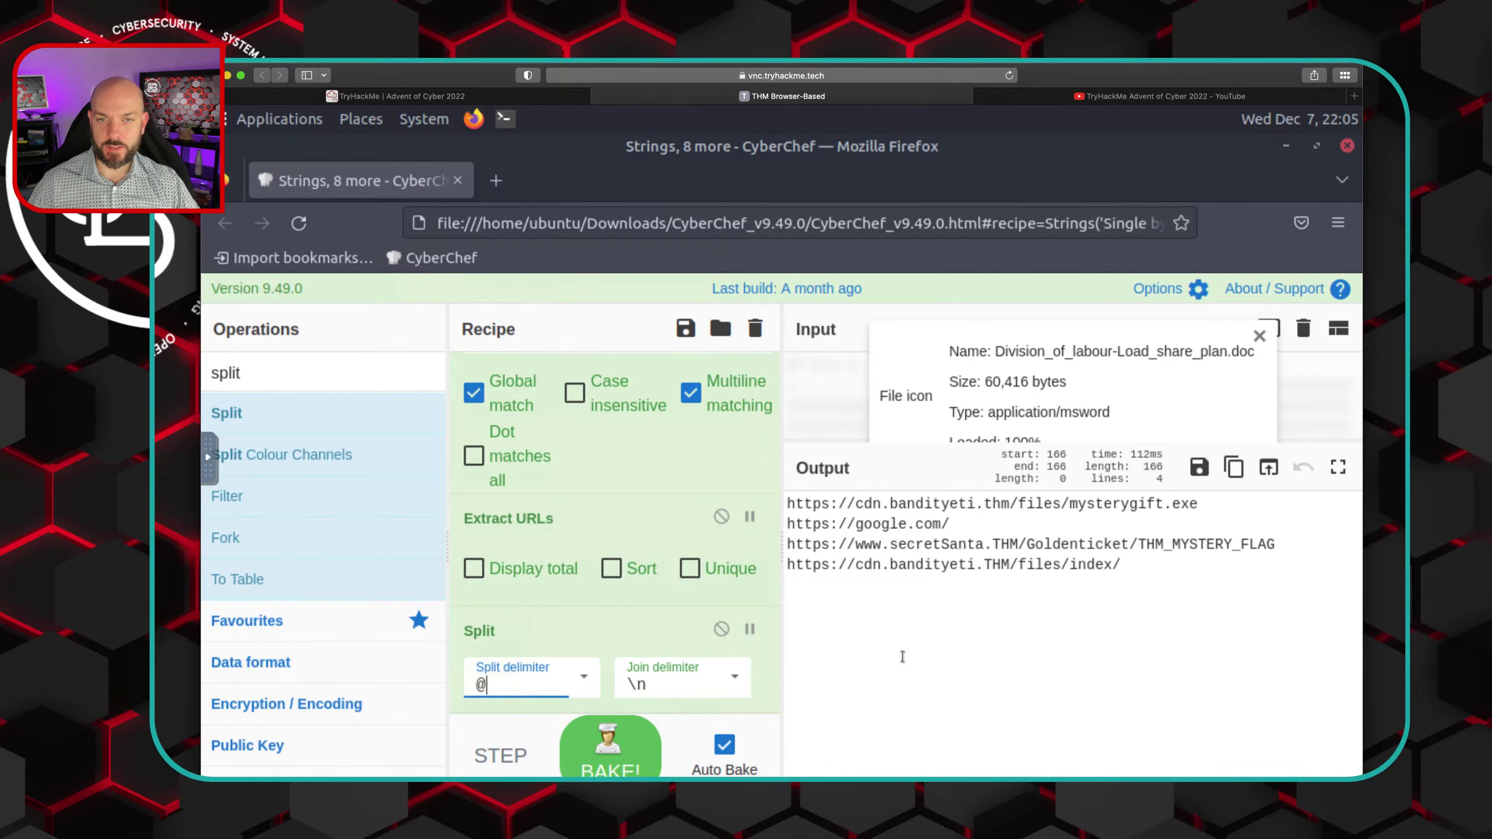
# Switch to the TryHackMe task page and read section 11 on defanging the extracted URLs
pyautogui.click(439, 95)
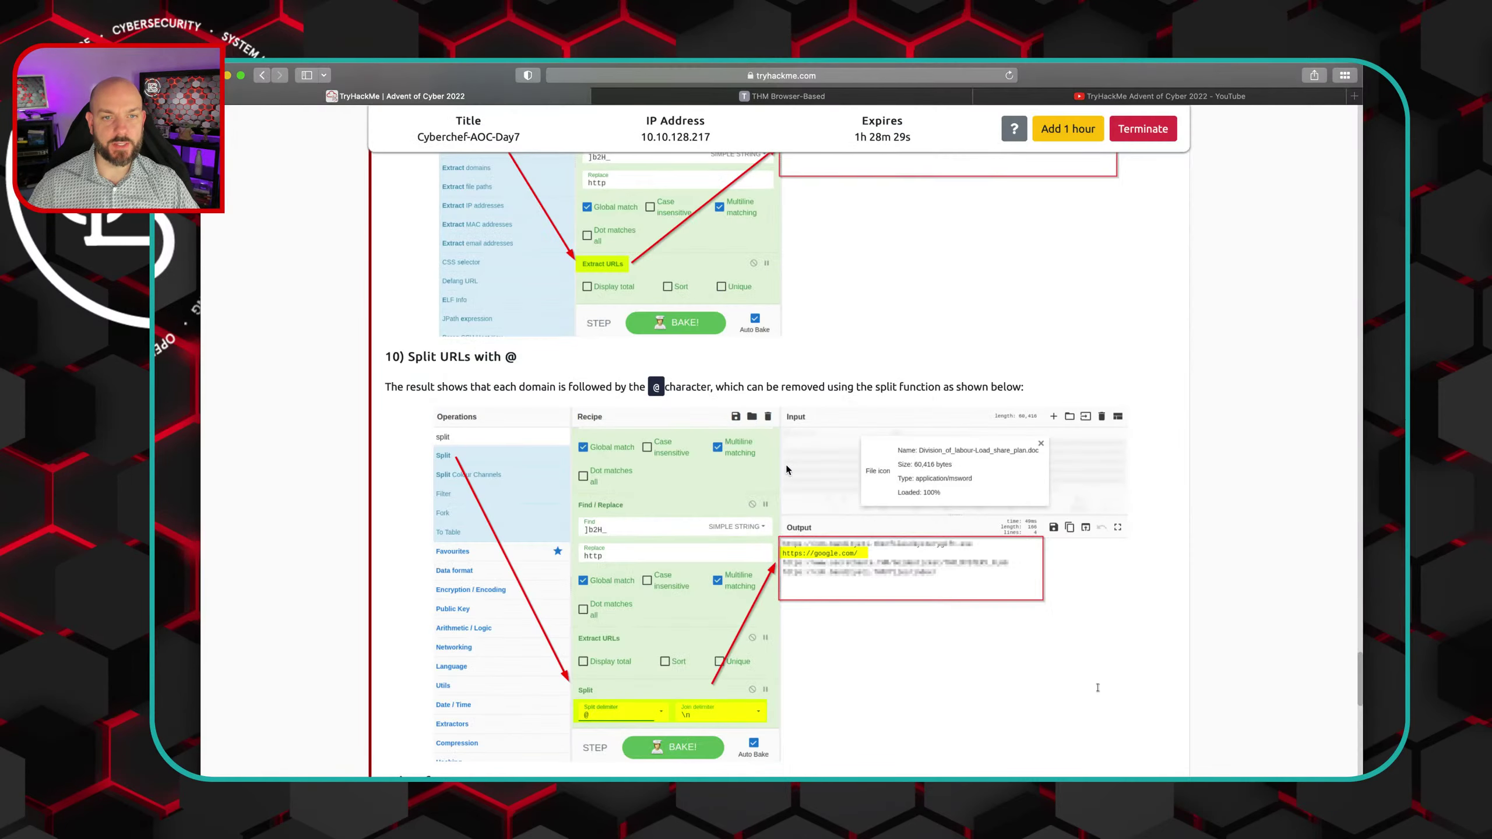
pyautogui.scroll(-10, 763, 464)
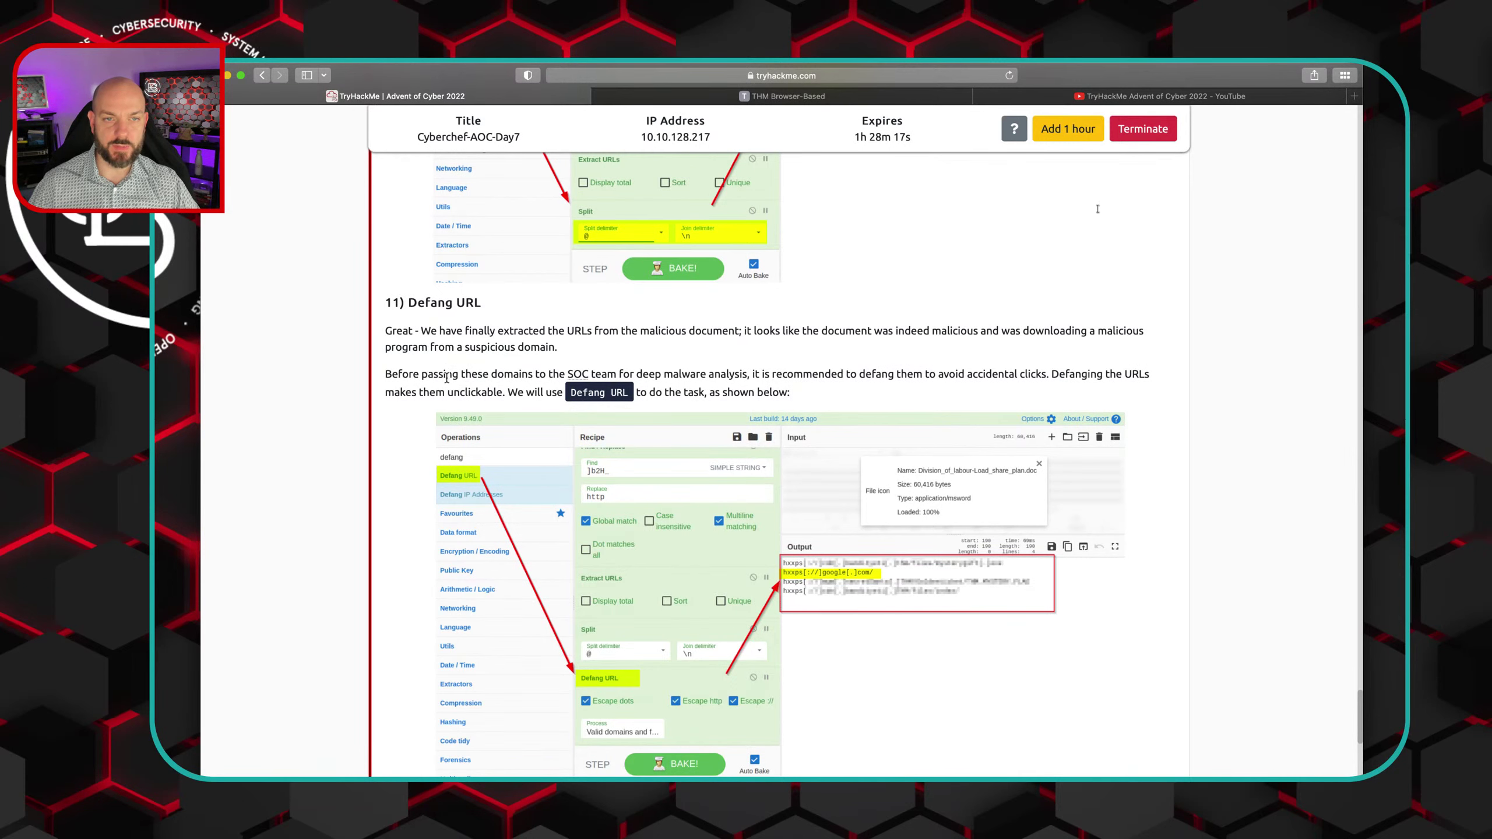
pyautogui.scroll(-1, 447, 378)
pyautogui.scroll(-1, 553, 367)
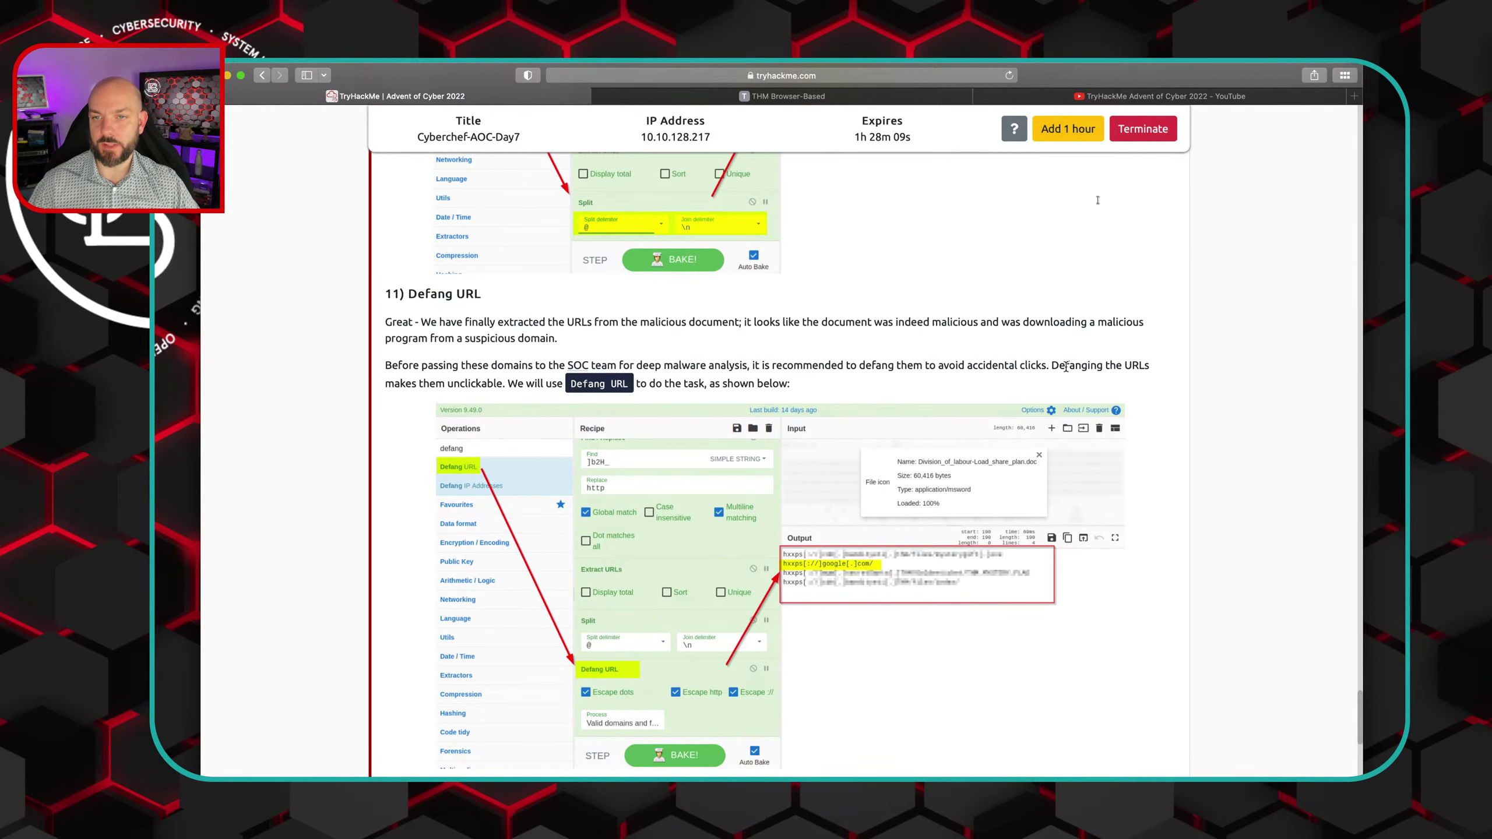
# Return to CyberChef, search the operations for "defang" and add Defang URL after Split in the recipe
pyautogui.scroll(-1, 1066, 366)
pyautogui.scroll(-3, 526, 369)
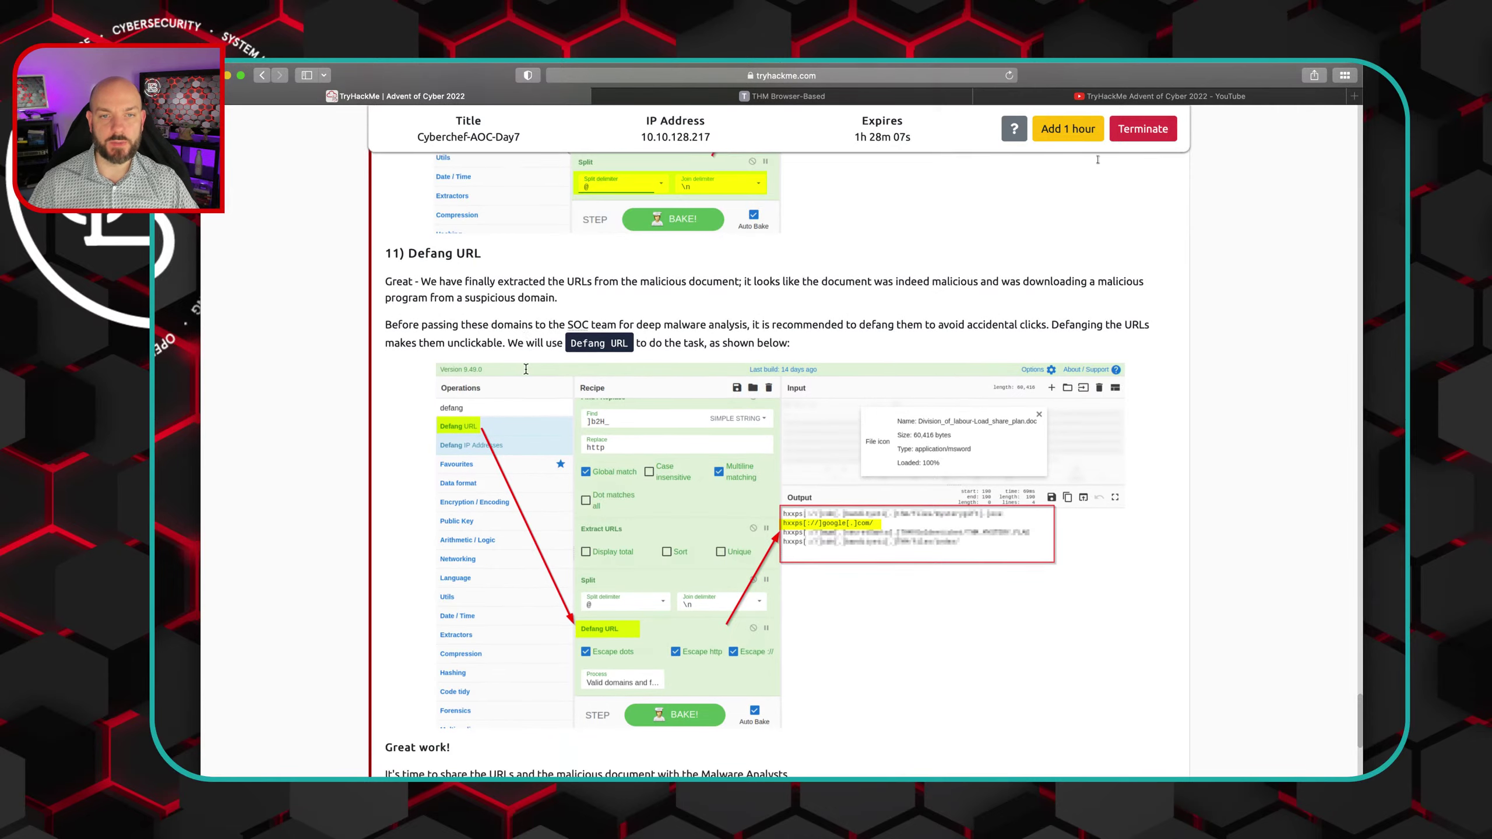
pyautogui.scroll(-5, 526, 368)
pyautogui.click(692, 96)
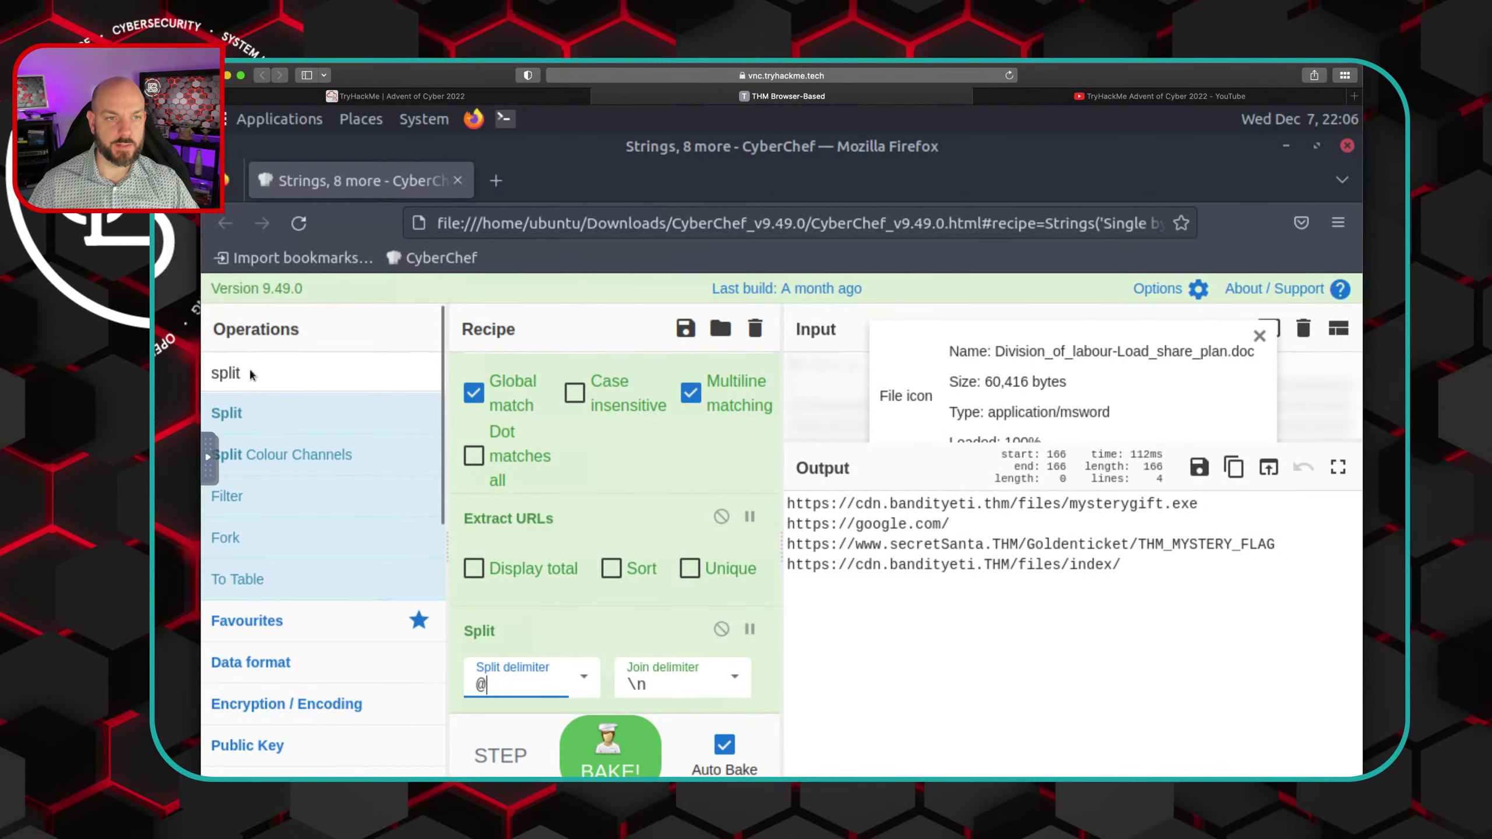
pyautogui.doubleClick(201, 371)
pyautogui.write('defang')
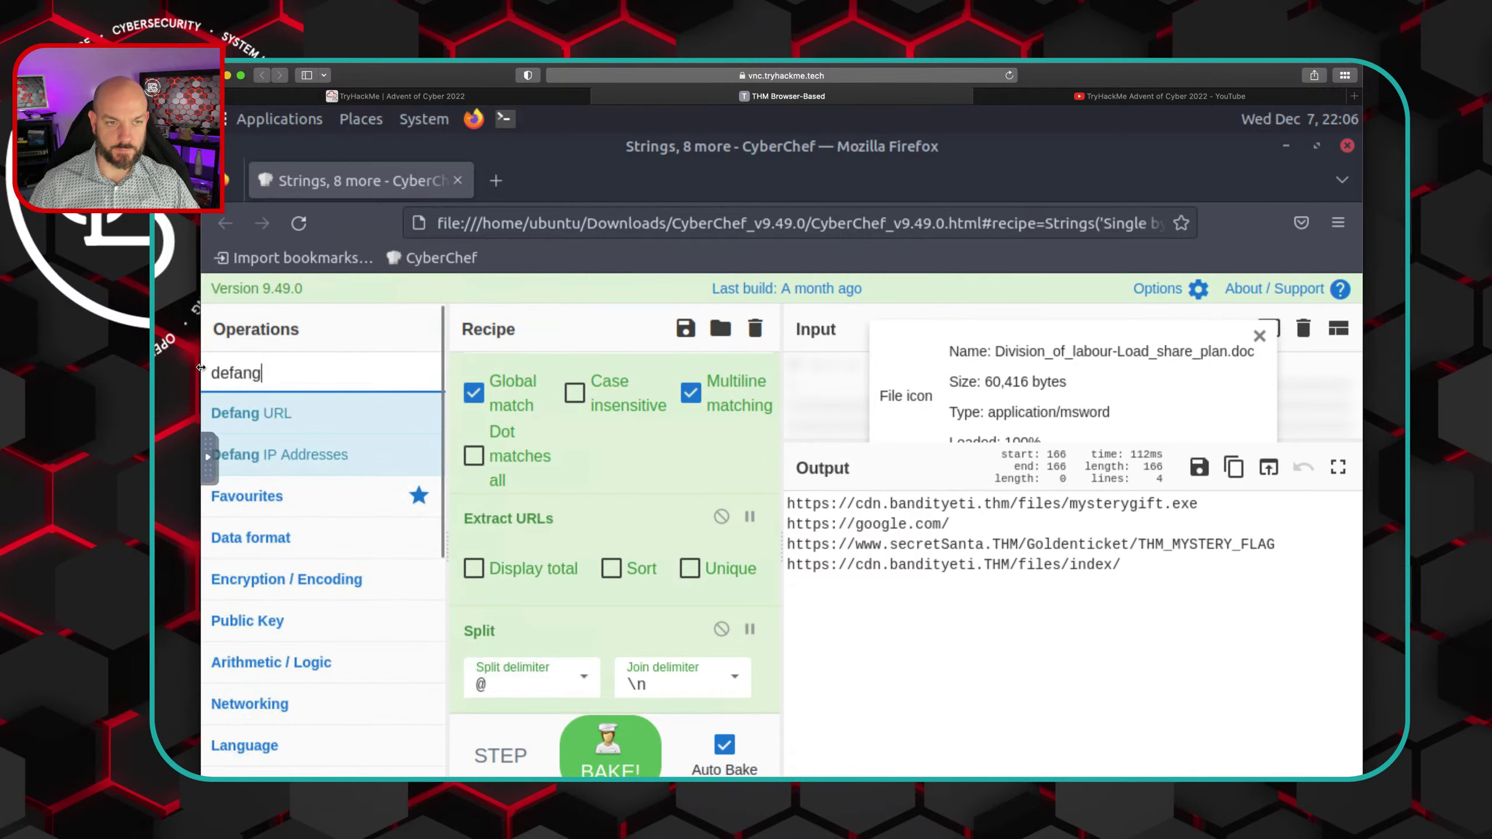
pyautogui.moveTo(268, 414)
pyautogui.moveTo(268, 413); pyautogui.dragTo(541, 698)
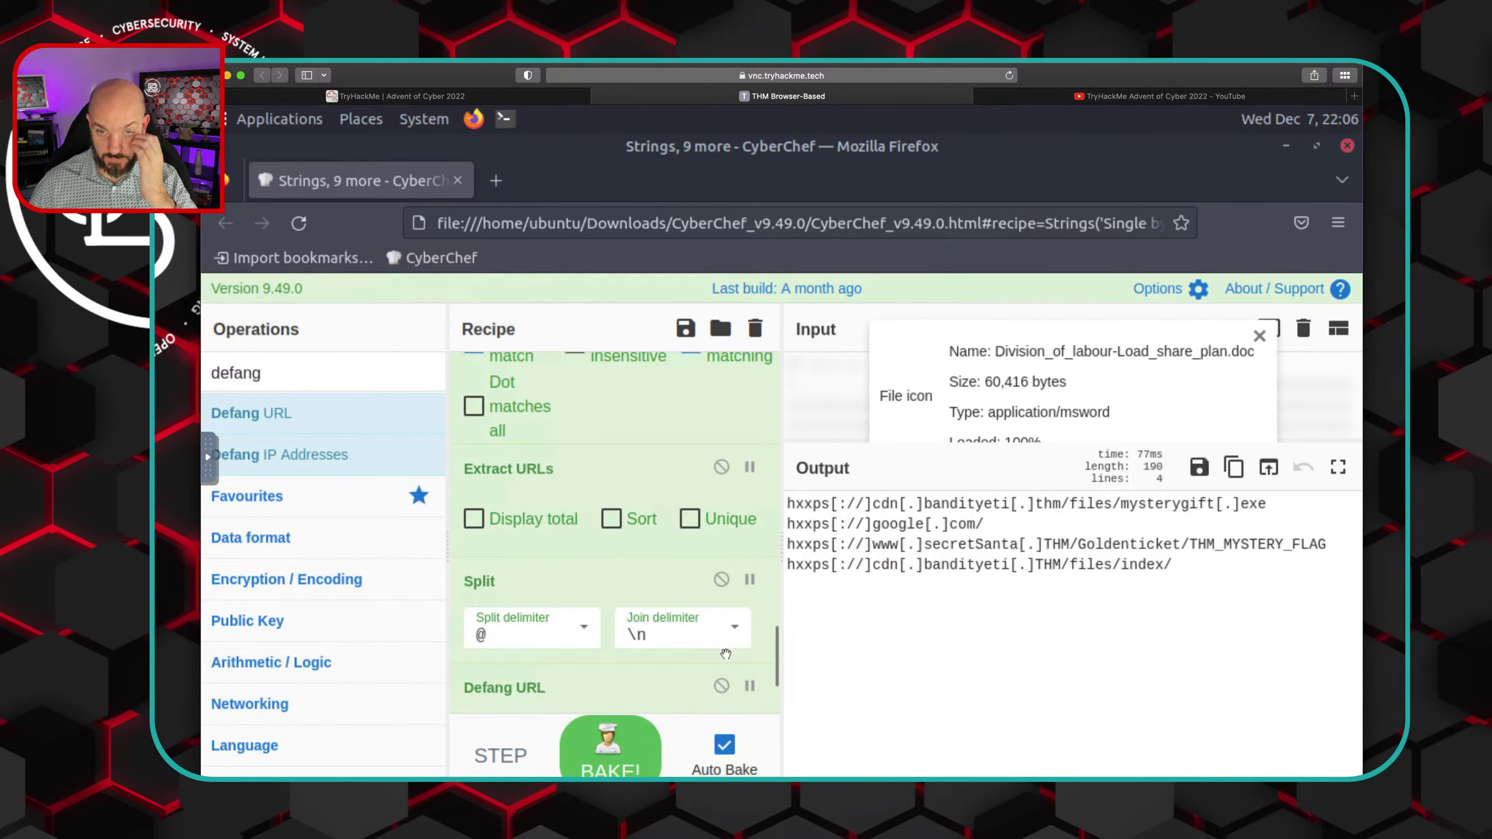
pyautogui.click(796, 504)
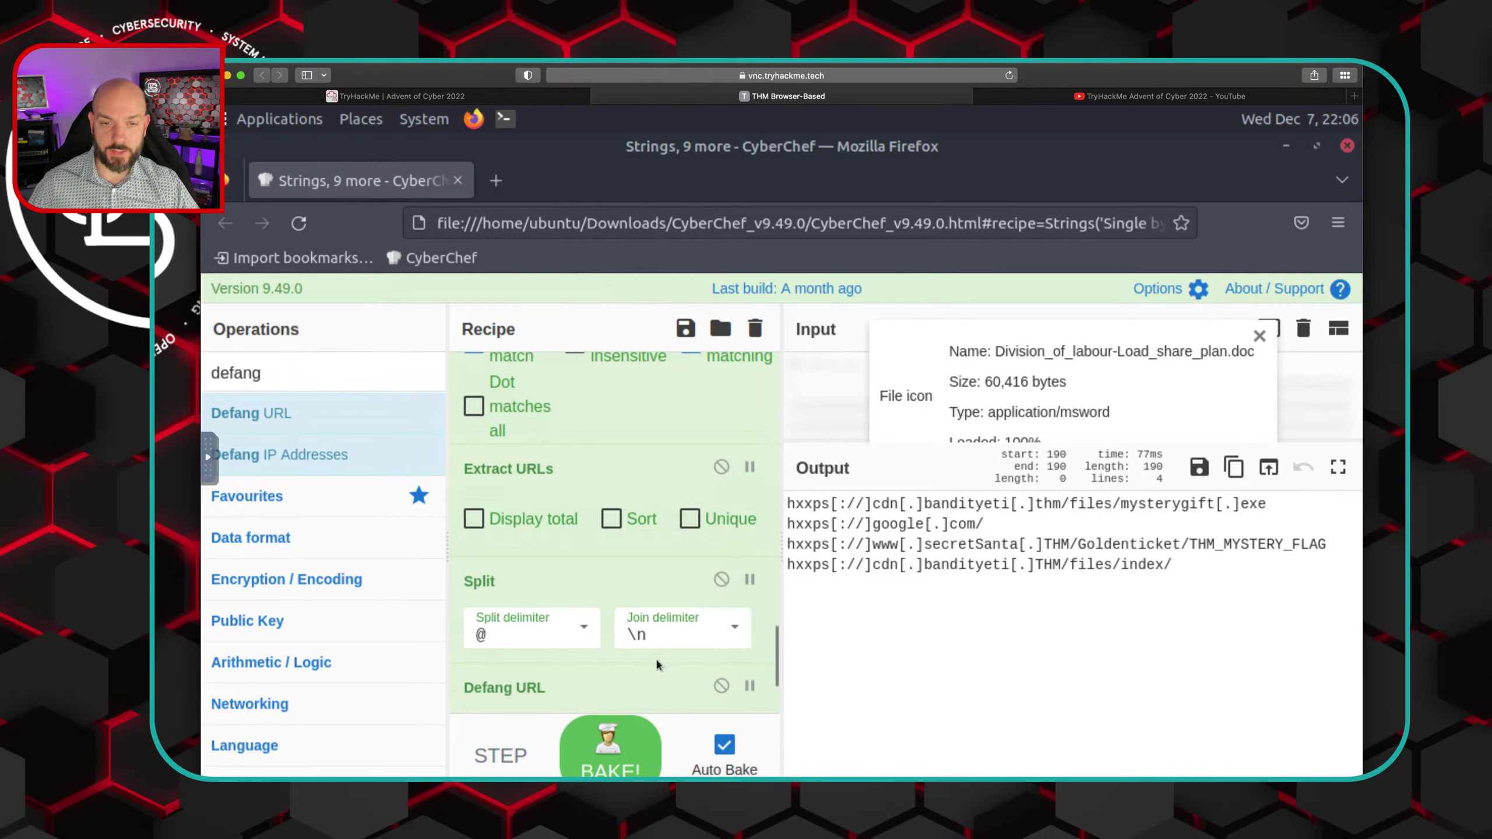
# Toggle the breakpoint on the Defang URL operation to compare the output with and without defanging, leaving the breakpoint set
pyautogui.click(750, 688)
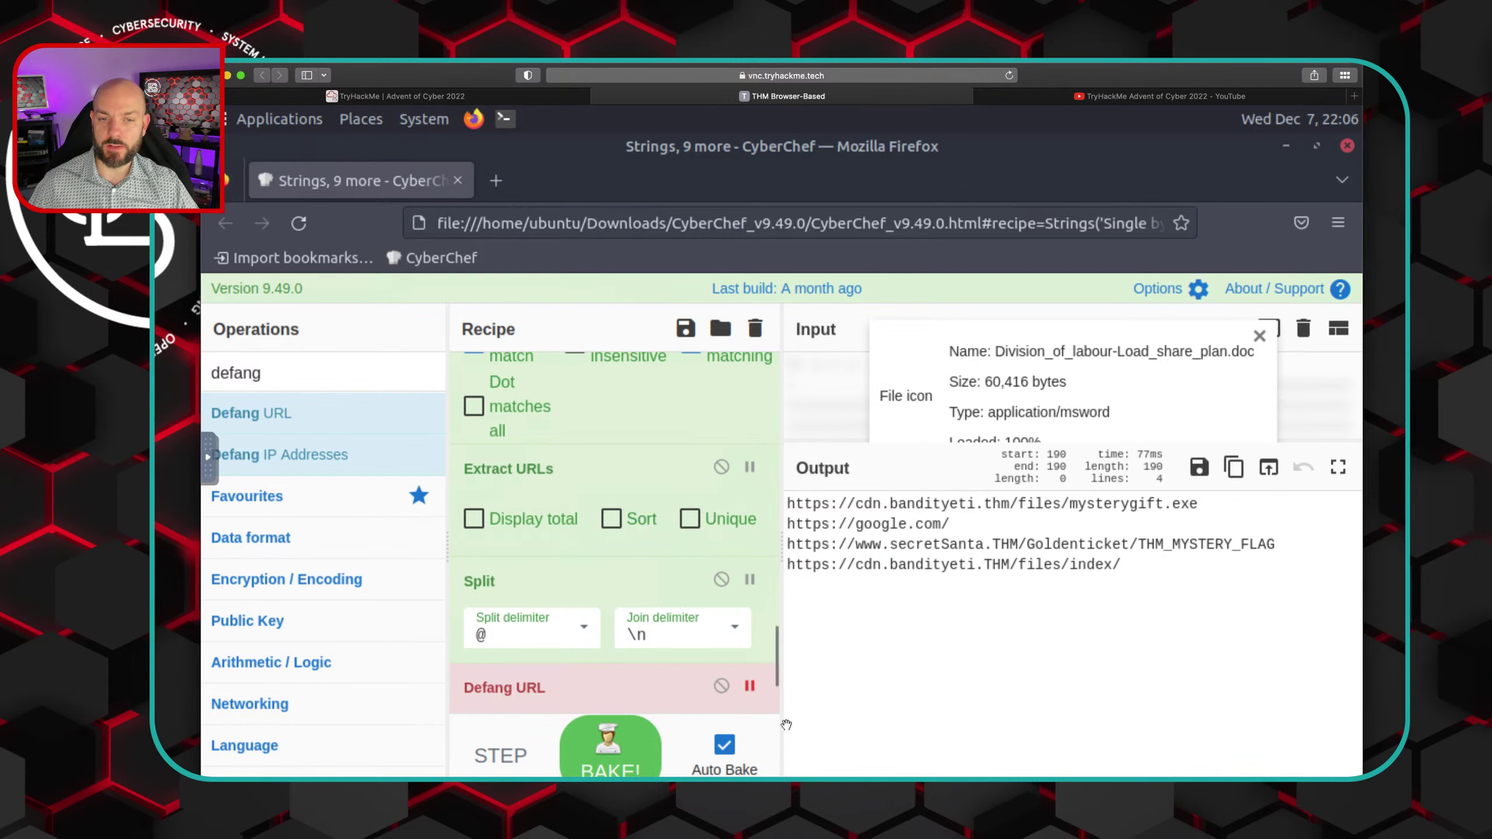
pyautogui.click(750, 688)
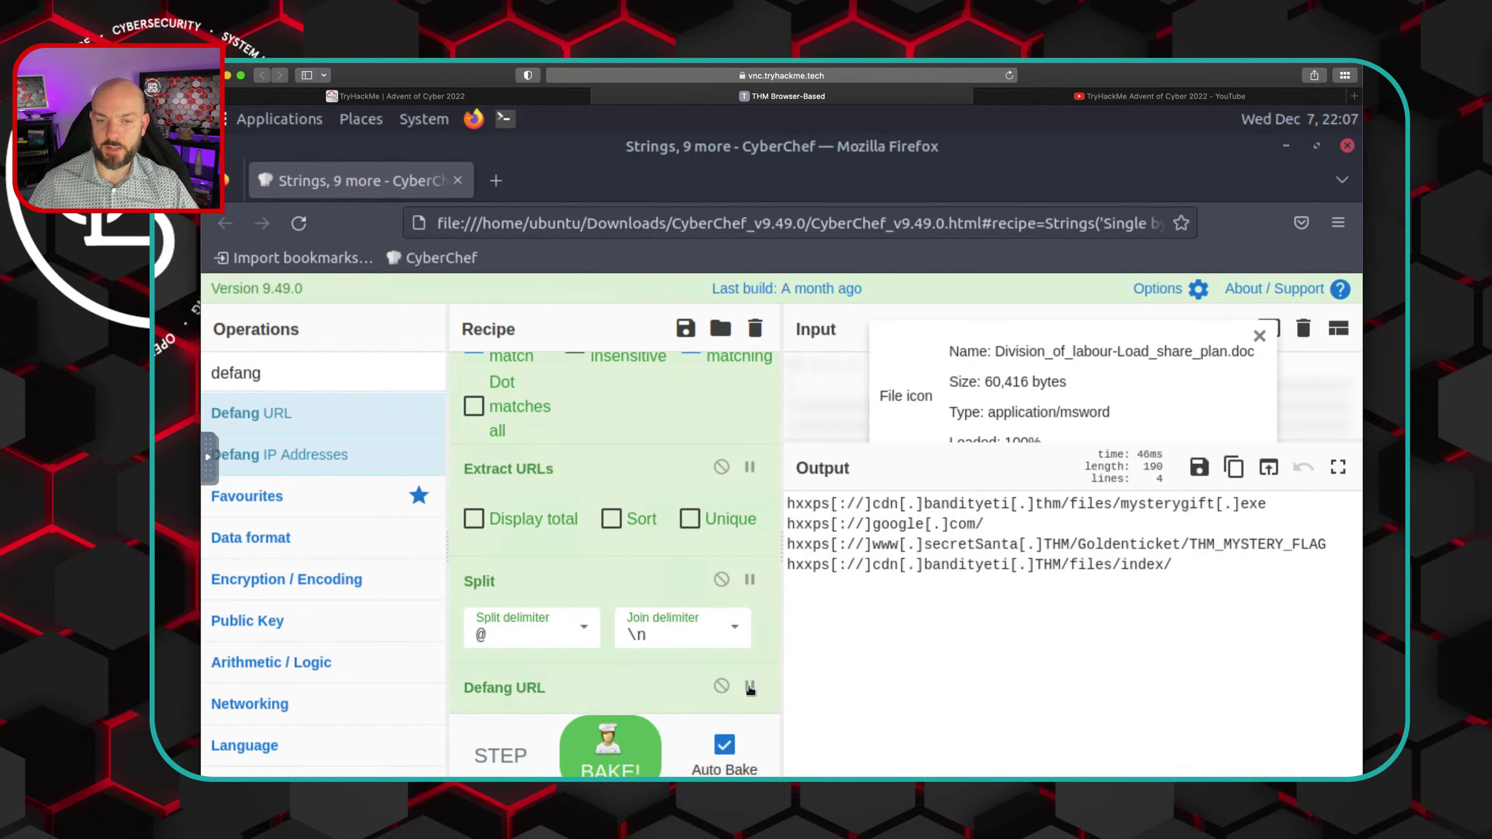
pyautogui.click(750, 688)
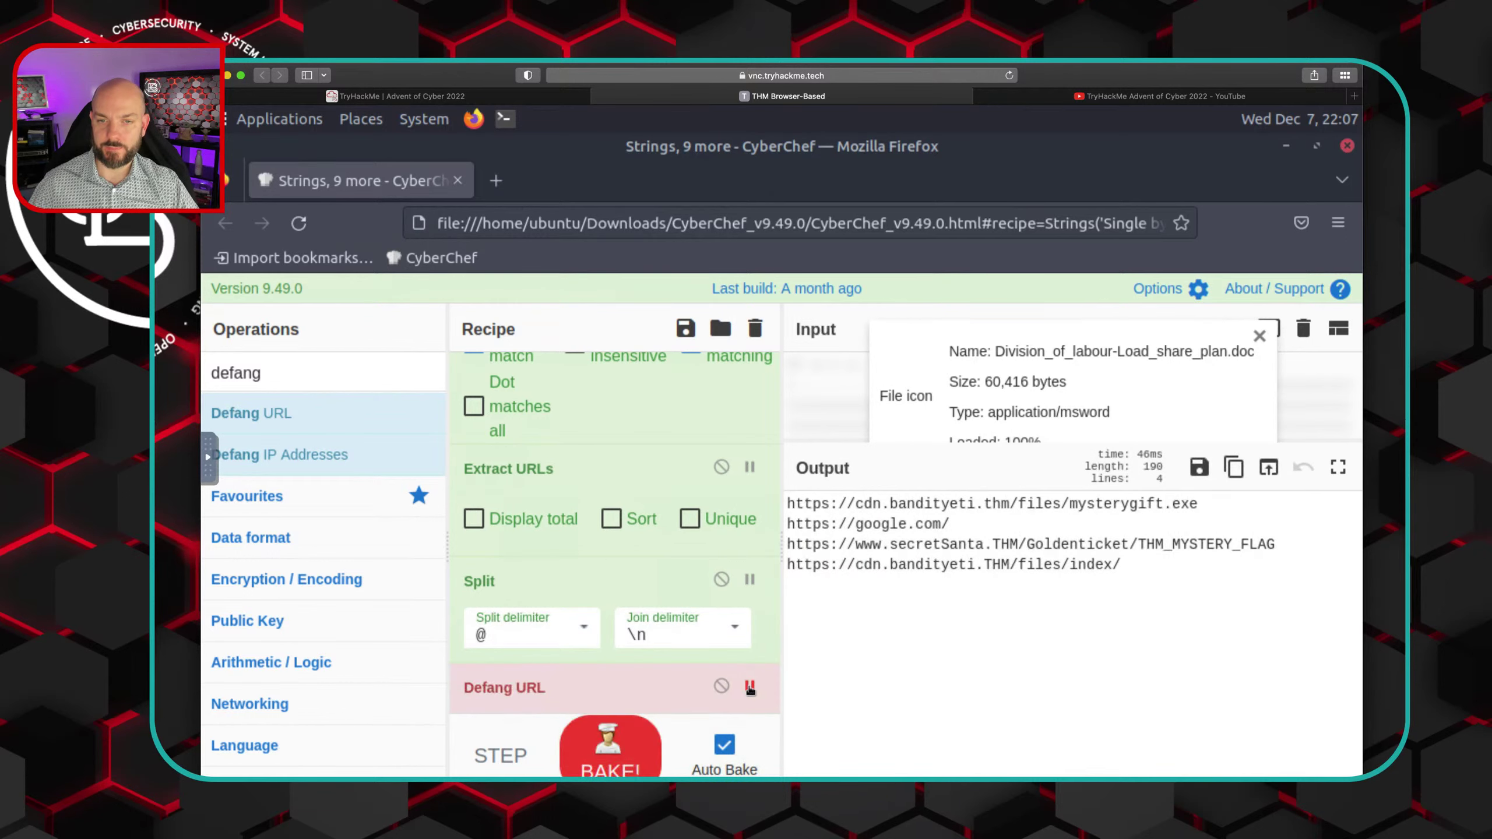
# Check the CyberChef version and submit 9.49.0 as the answer to the version question on the TryHackMe task page
pyautogui.click(422, 97)
pyautogui.scroll(-2, 829, 553)
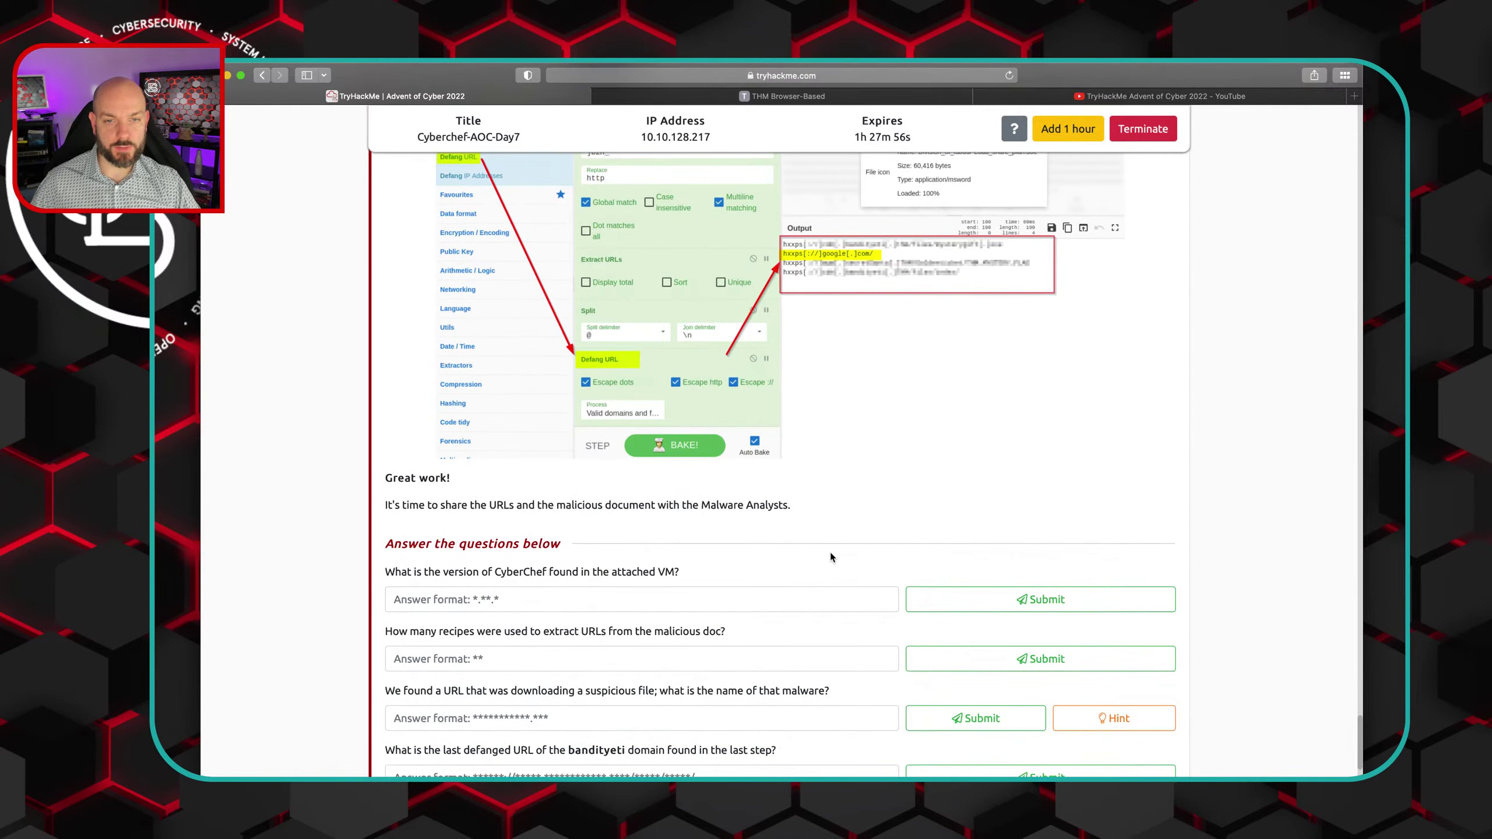
pyautogui.scroll(-2, 830, 556)
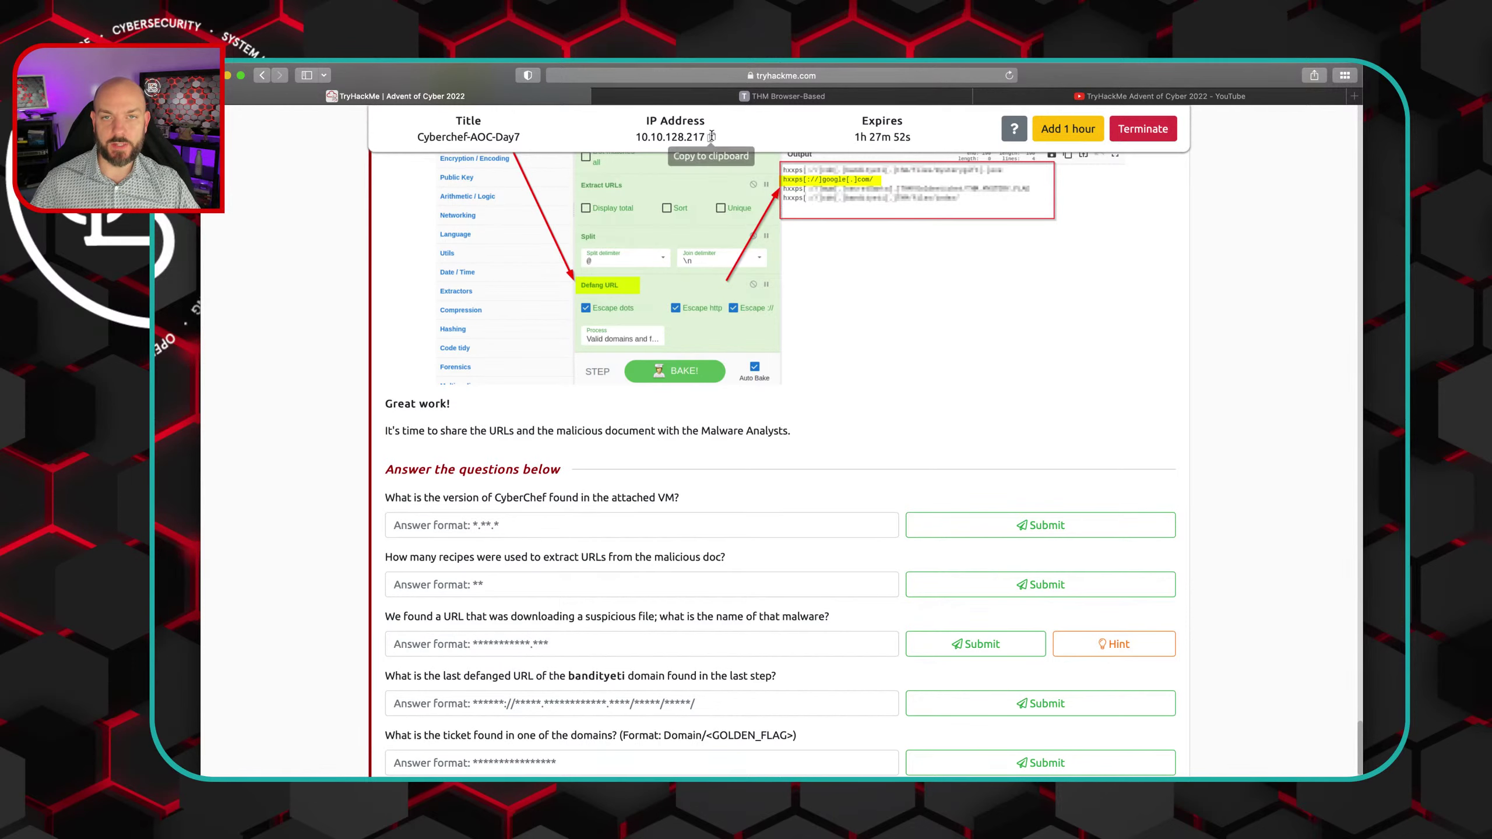
pyautogui.click(696, 96)
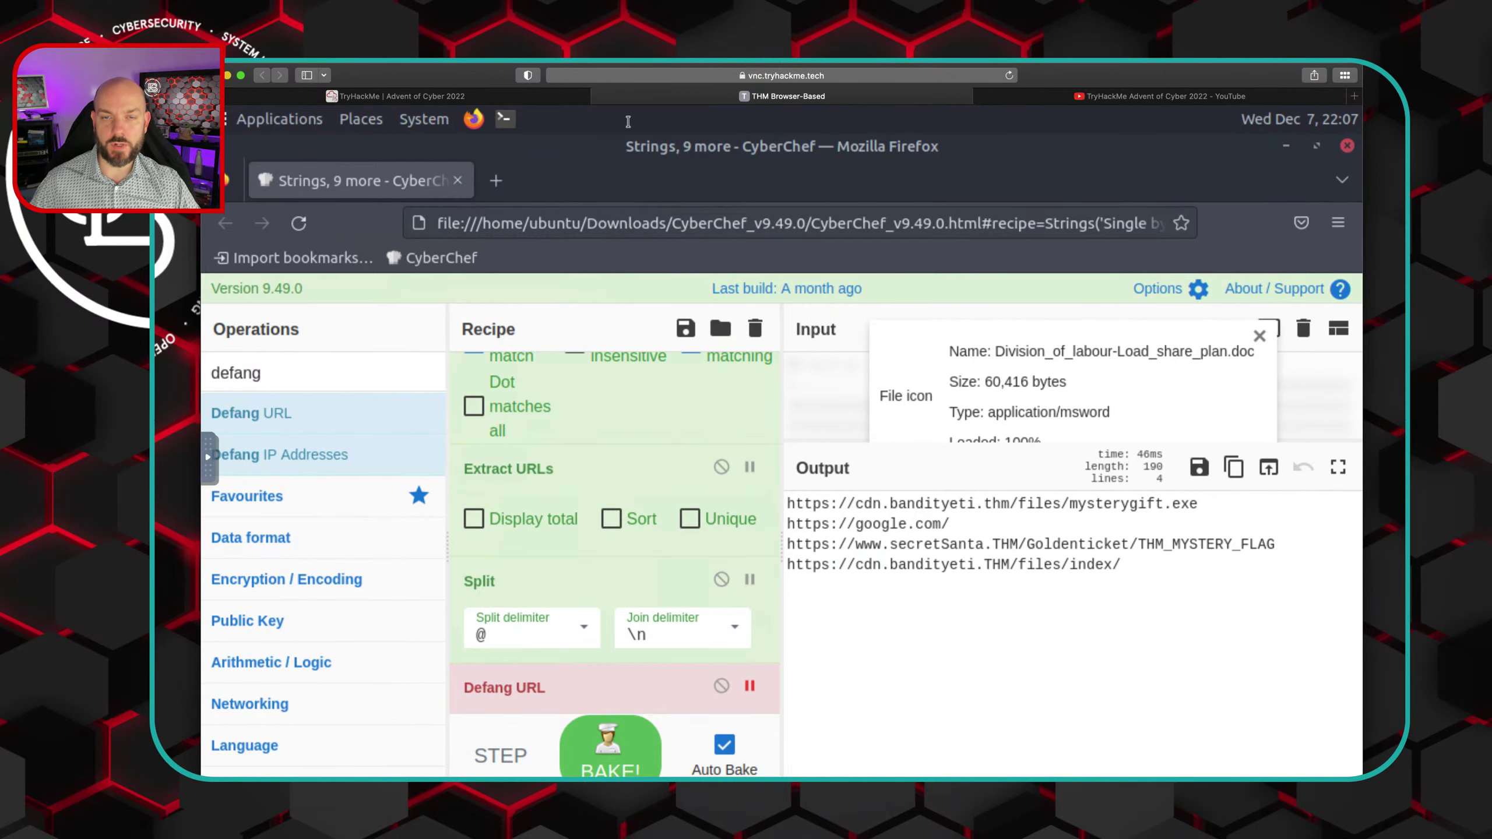
pyautogui.click(447, 96)
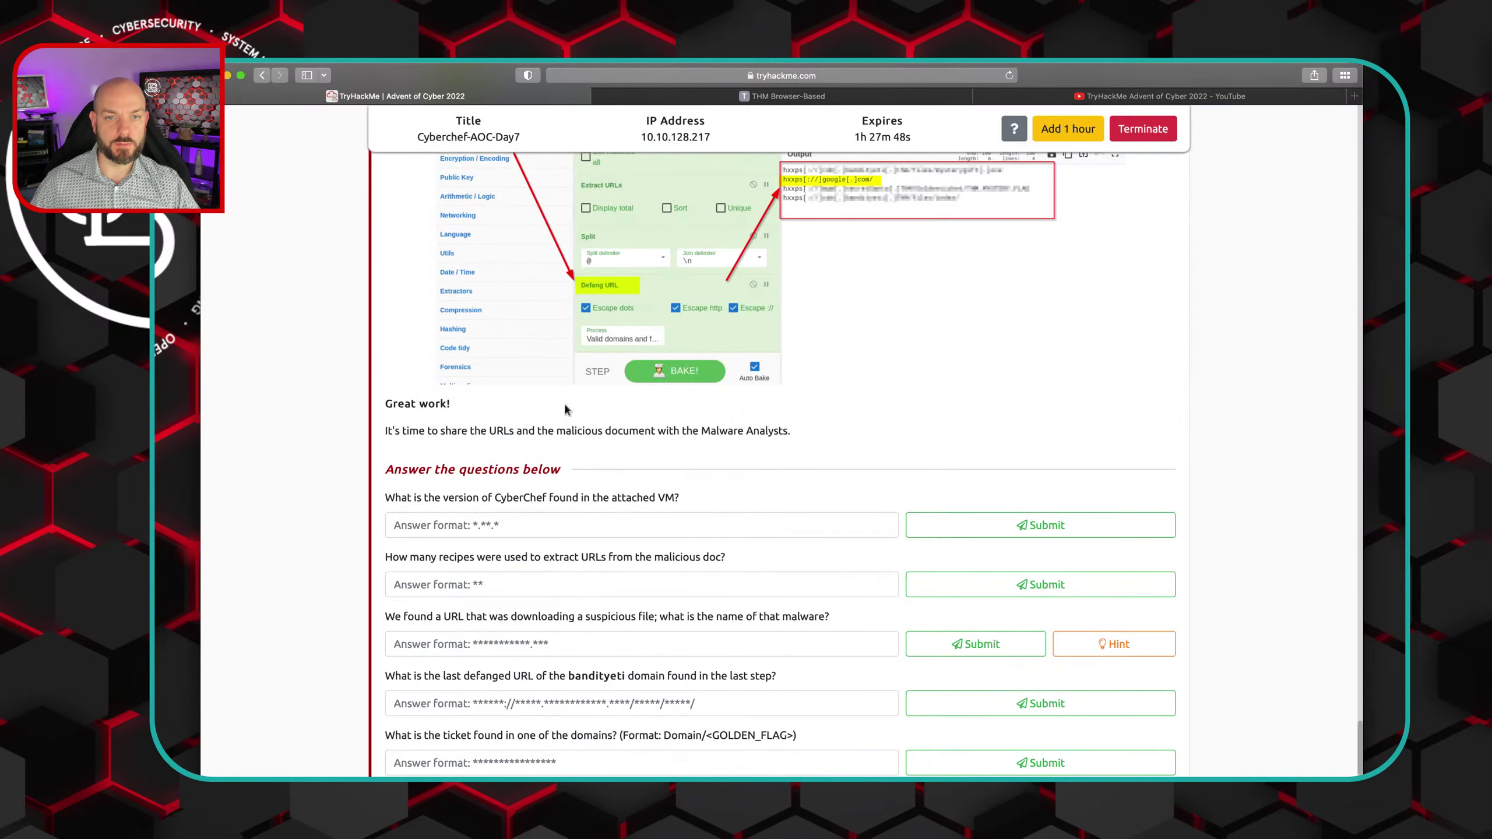
pyautogui.click(466, 531)
pyautogui.write('9.4')
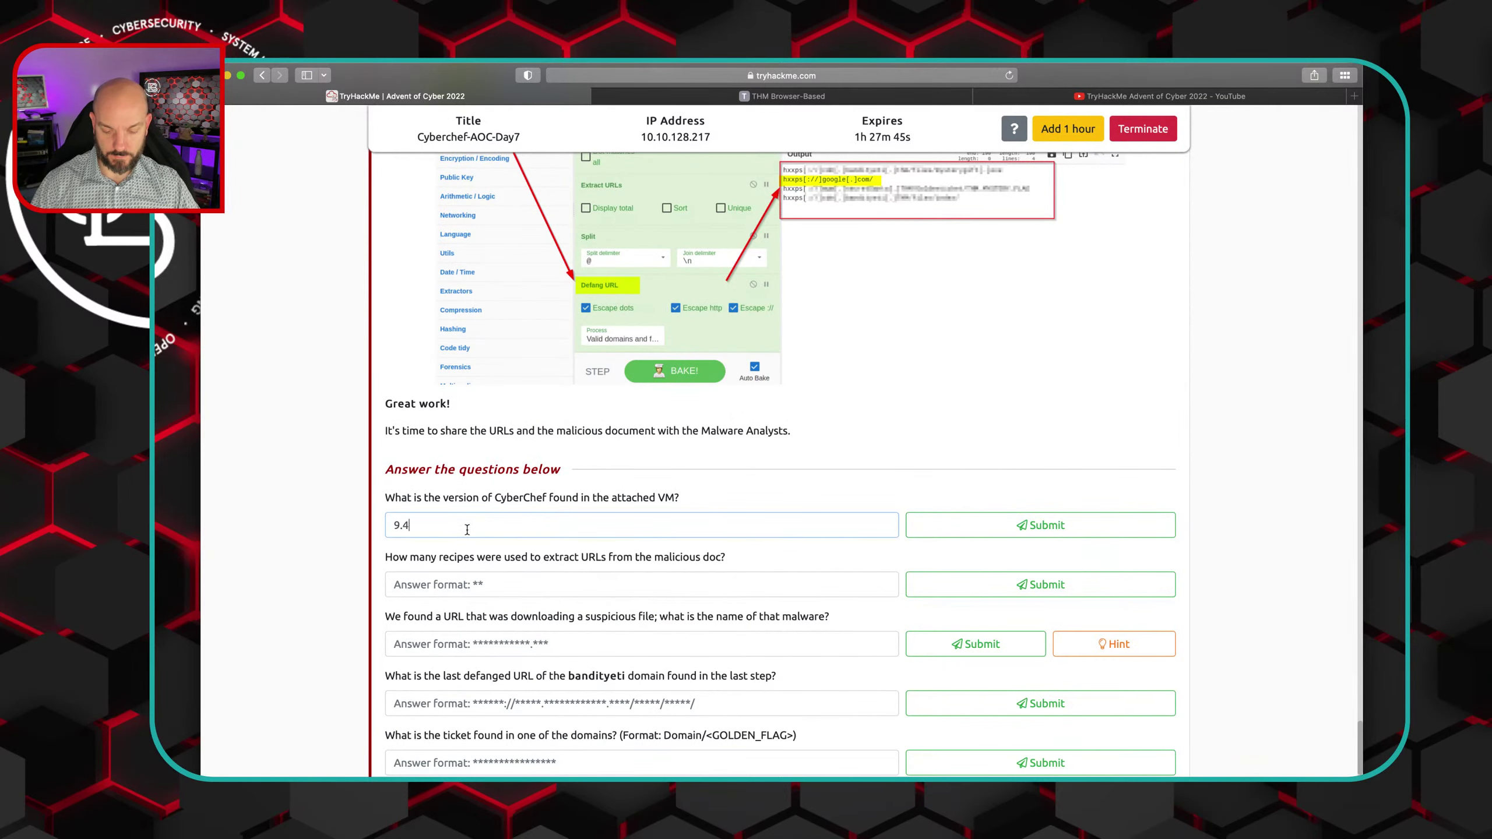
pyautogui.write('9.0')
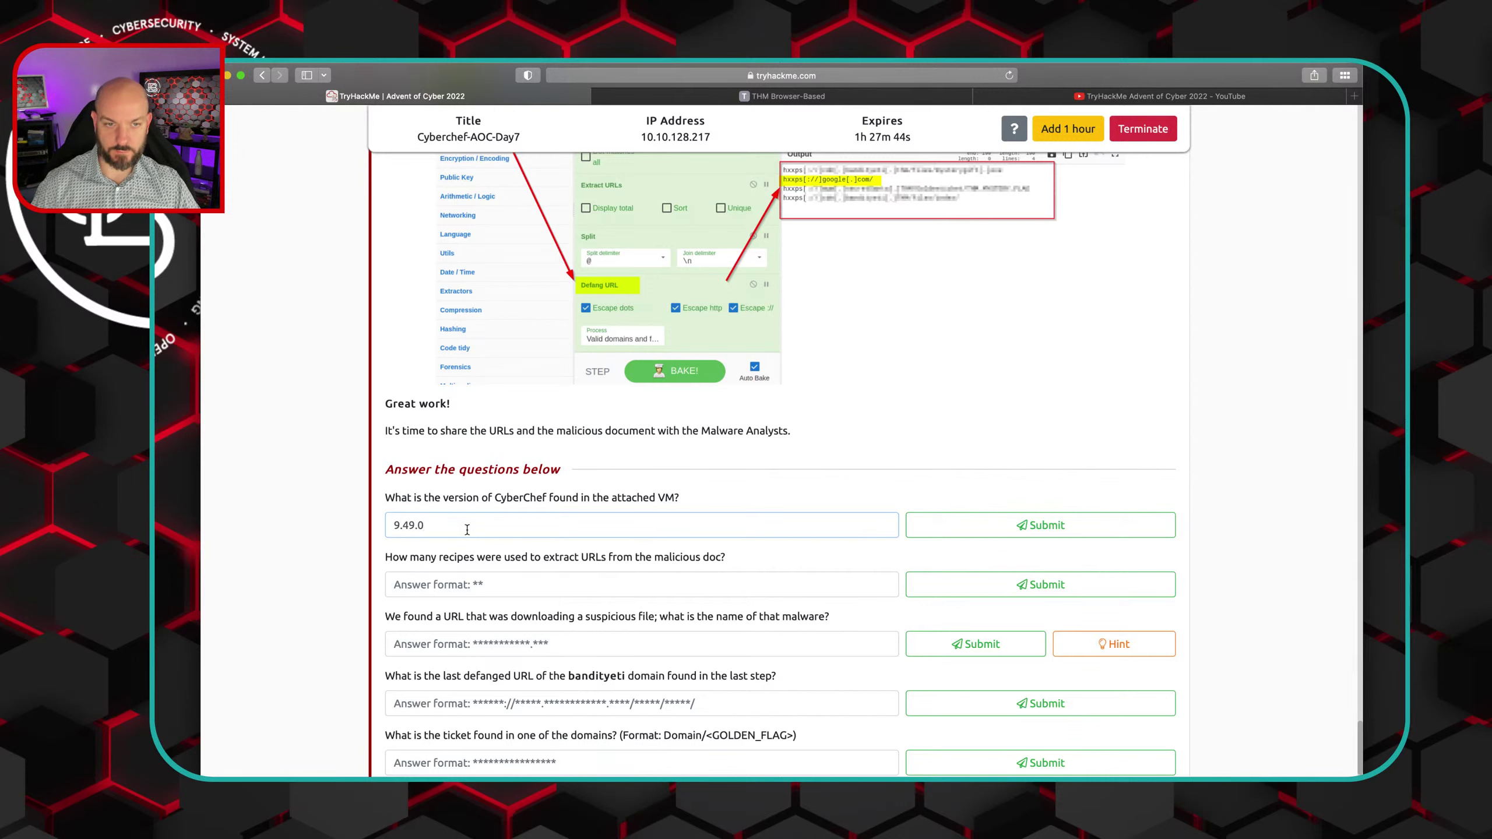
pyautogui.click(1119, 531)
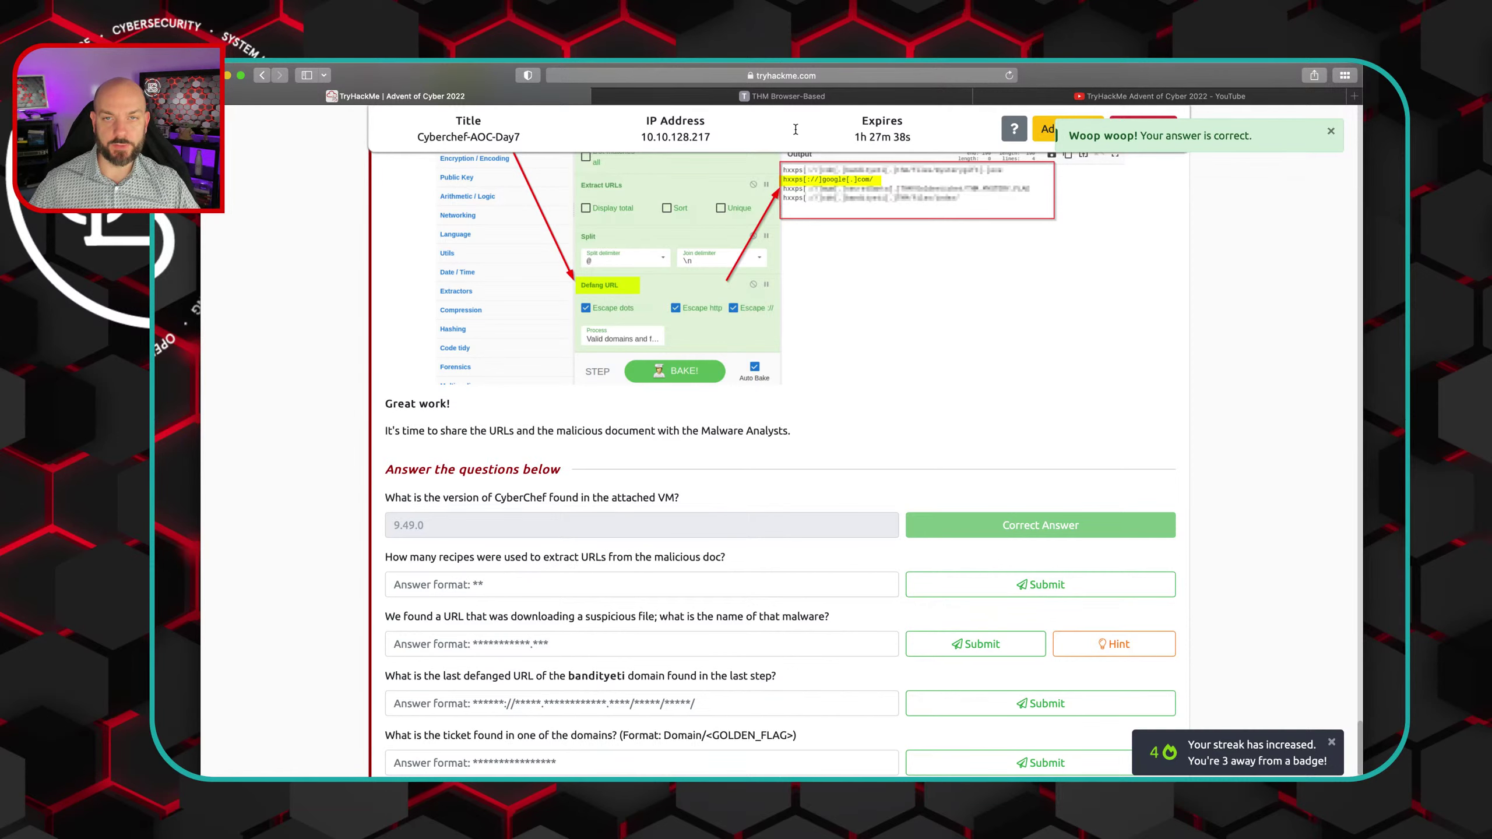
# Review the CyberChef recipe and the numbered walkthrough sections on the TryHackMe page to count the recipes used to extract the URLs
pyautogui.click(763, 97)
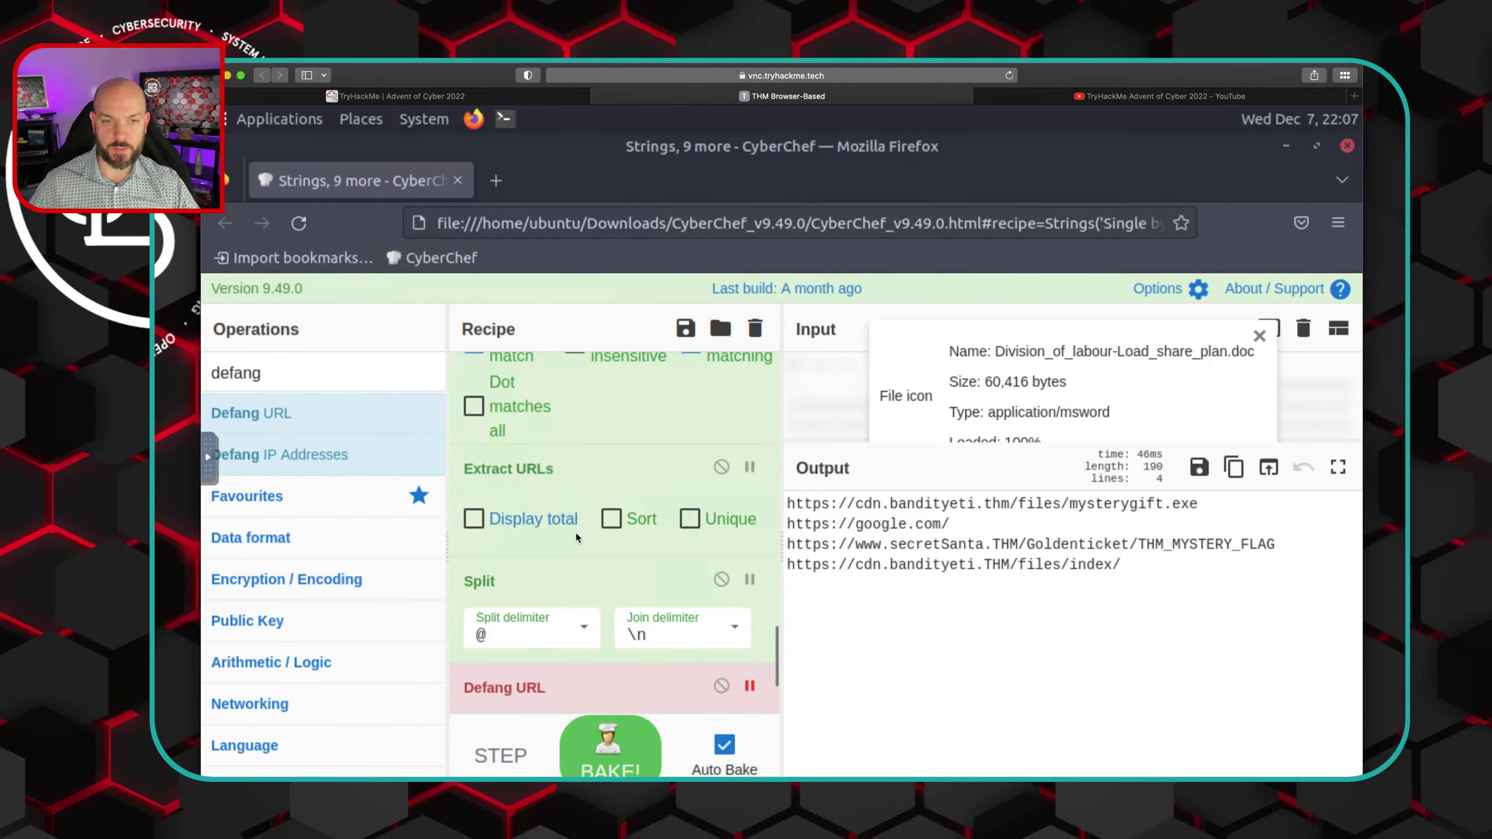
pyautogui.scroll(5, 573, 526)
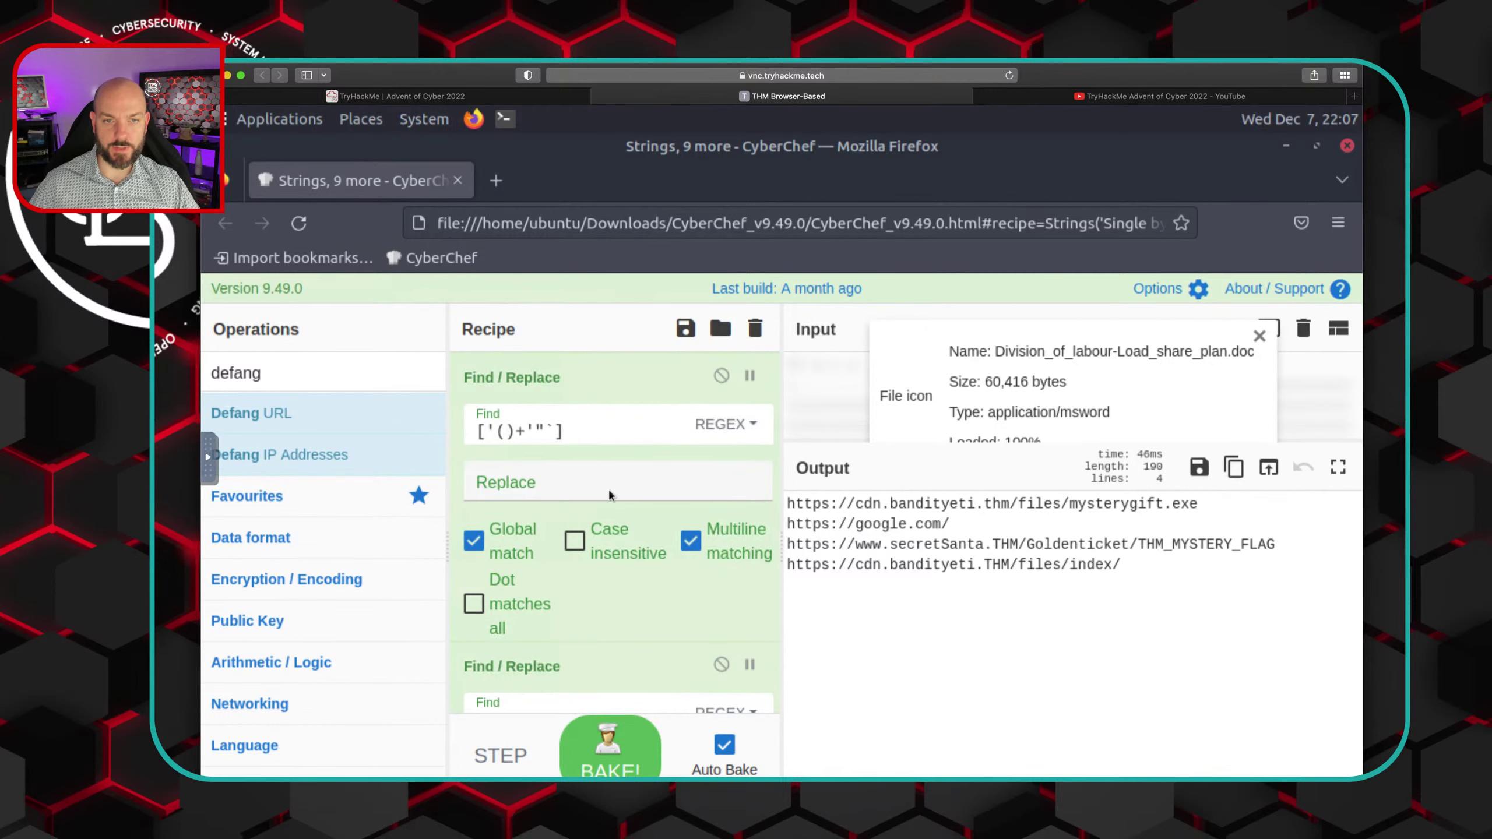
pyautogui.scroll(3, 609, 490)
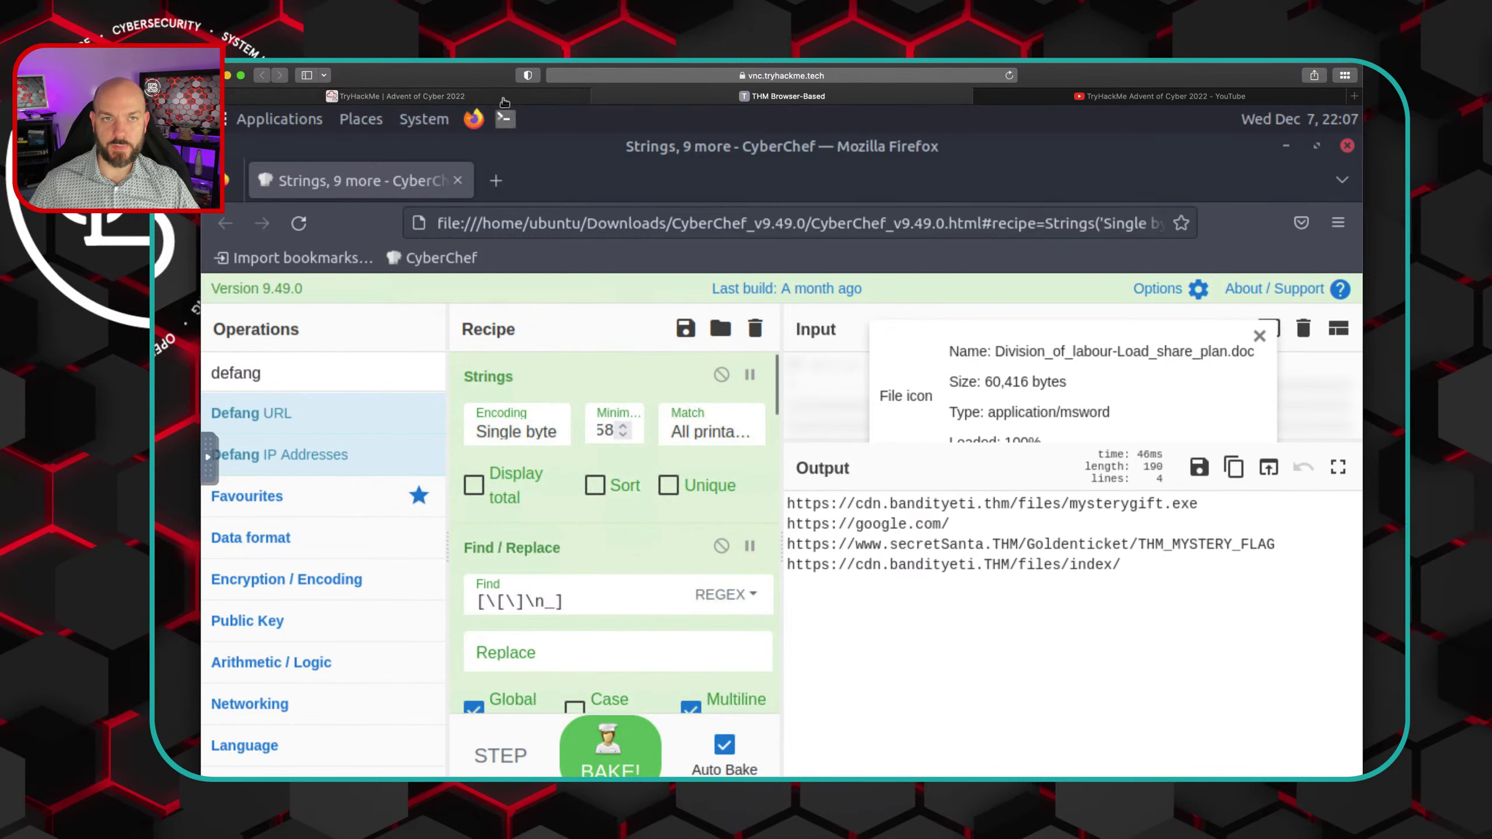
pyautogui.click(557, 95)
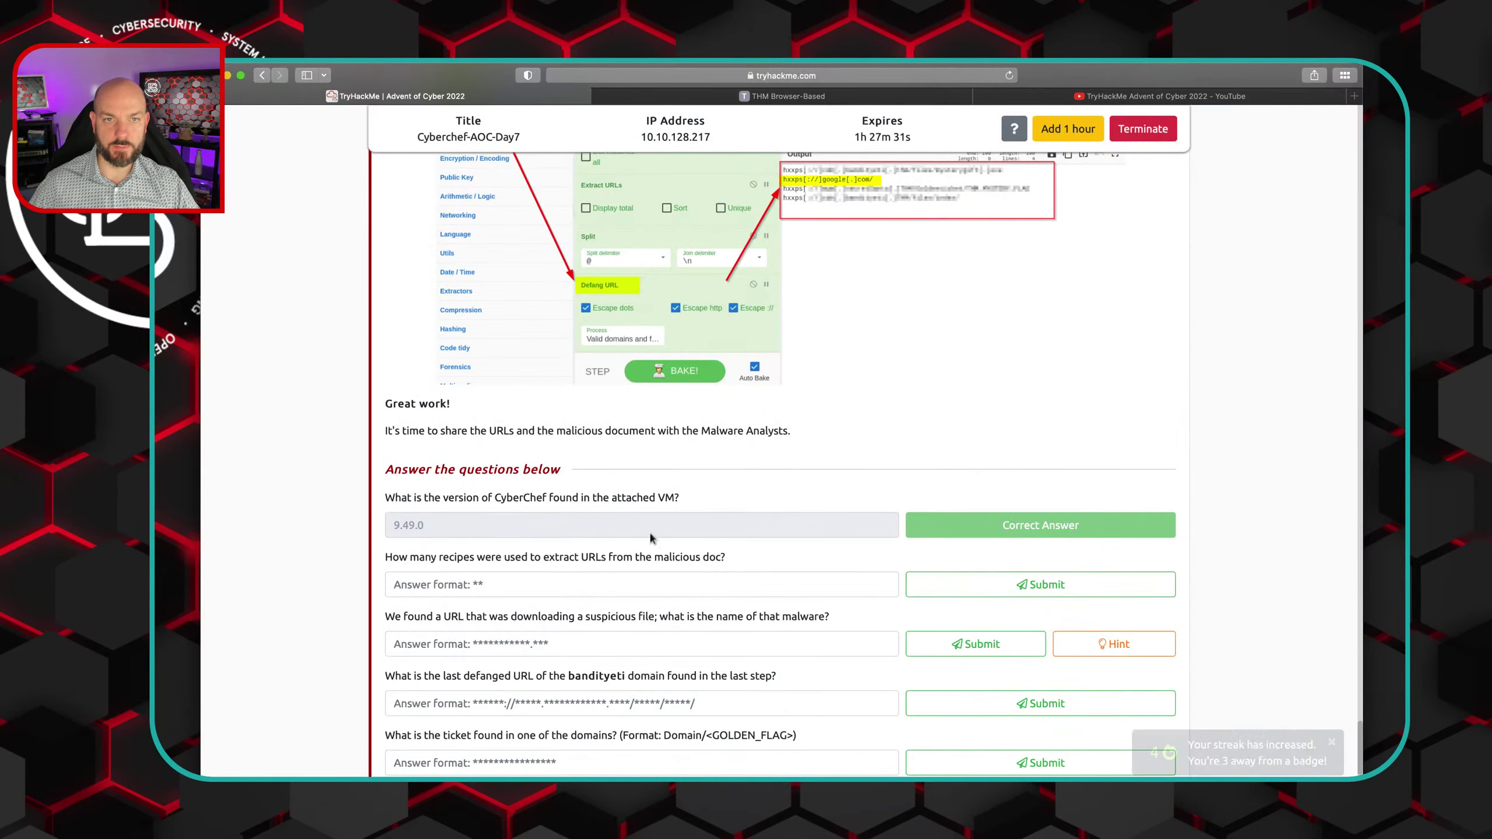
pyautogui.scroll(10, 616, 501)
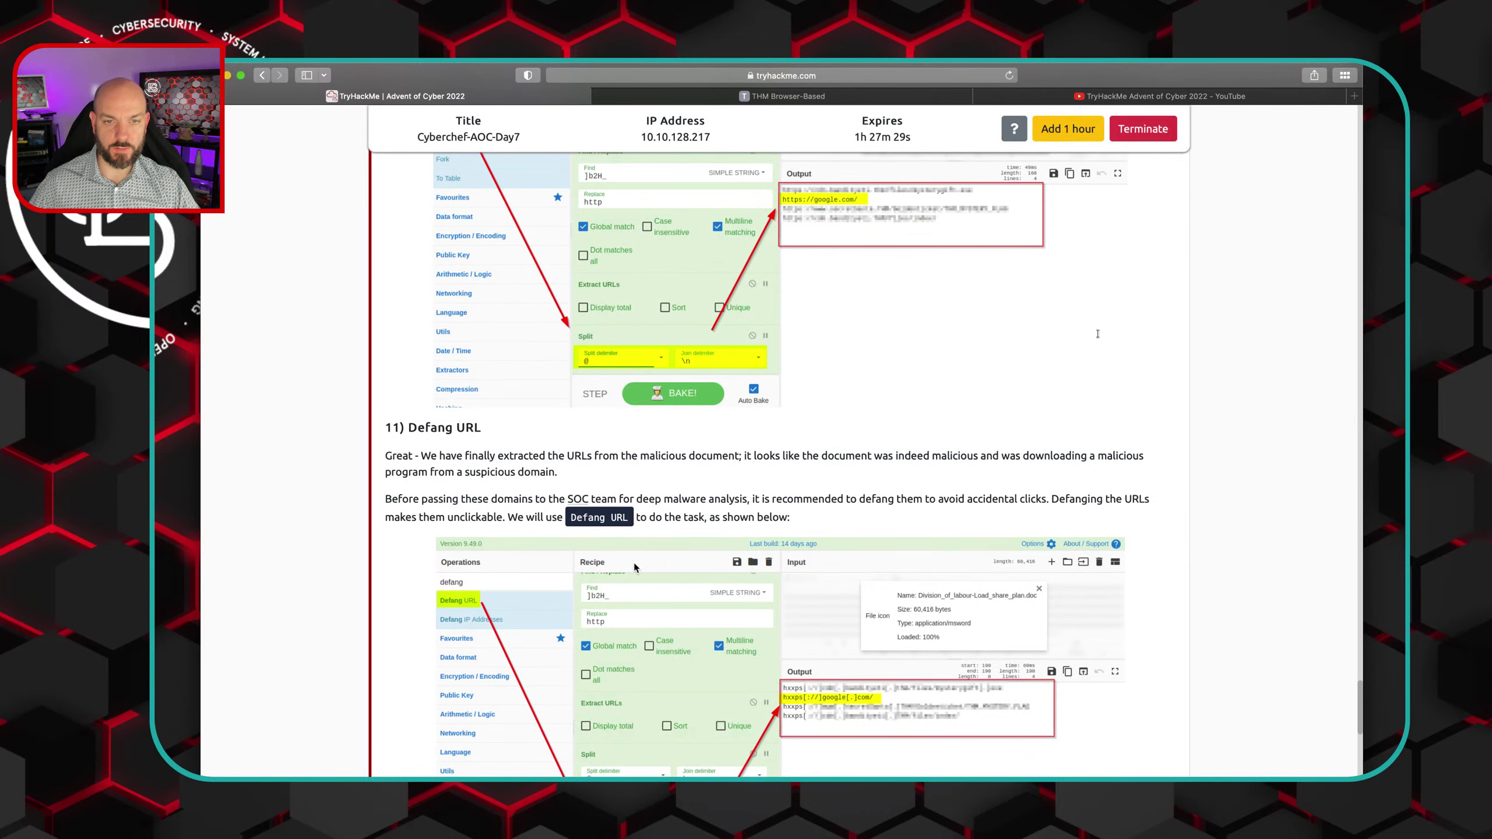
pyautogui.scroll(10, 634, 562)
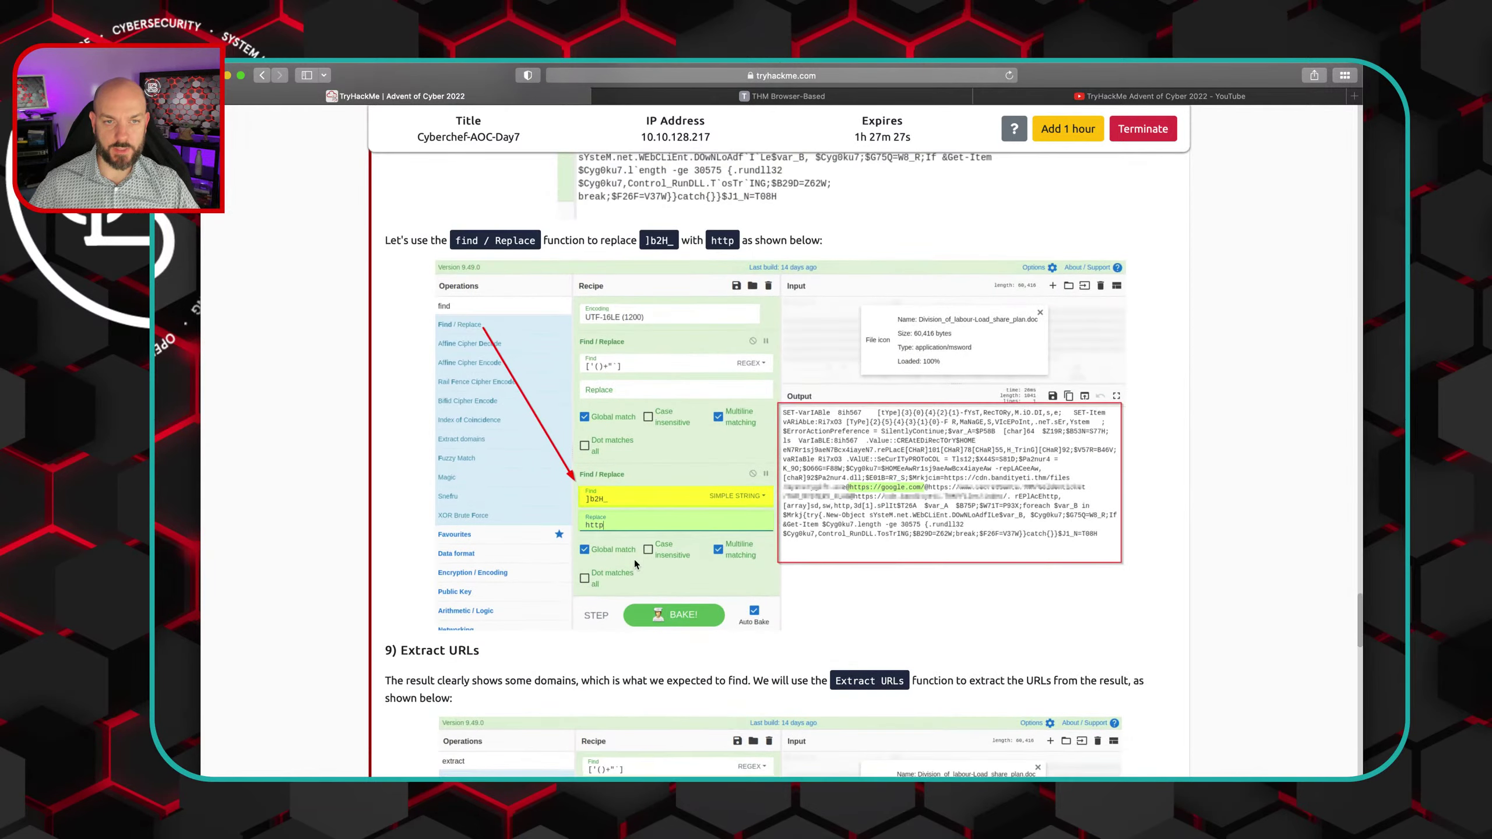
pyautogui.scroll(10, 634, 559)
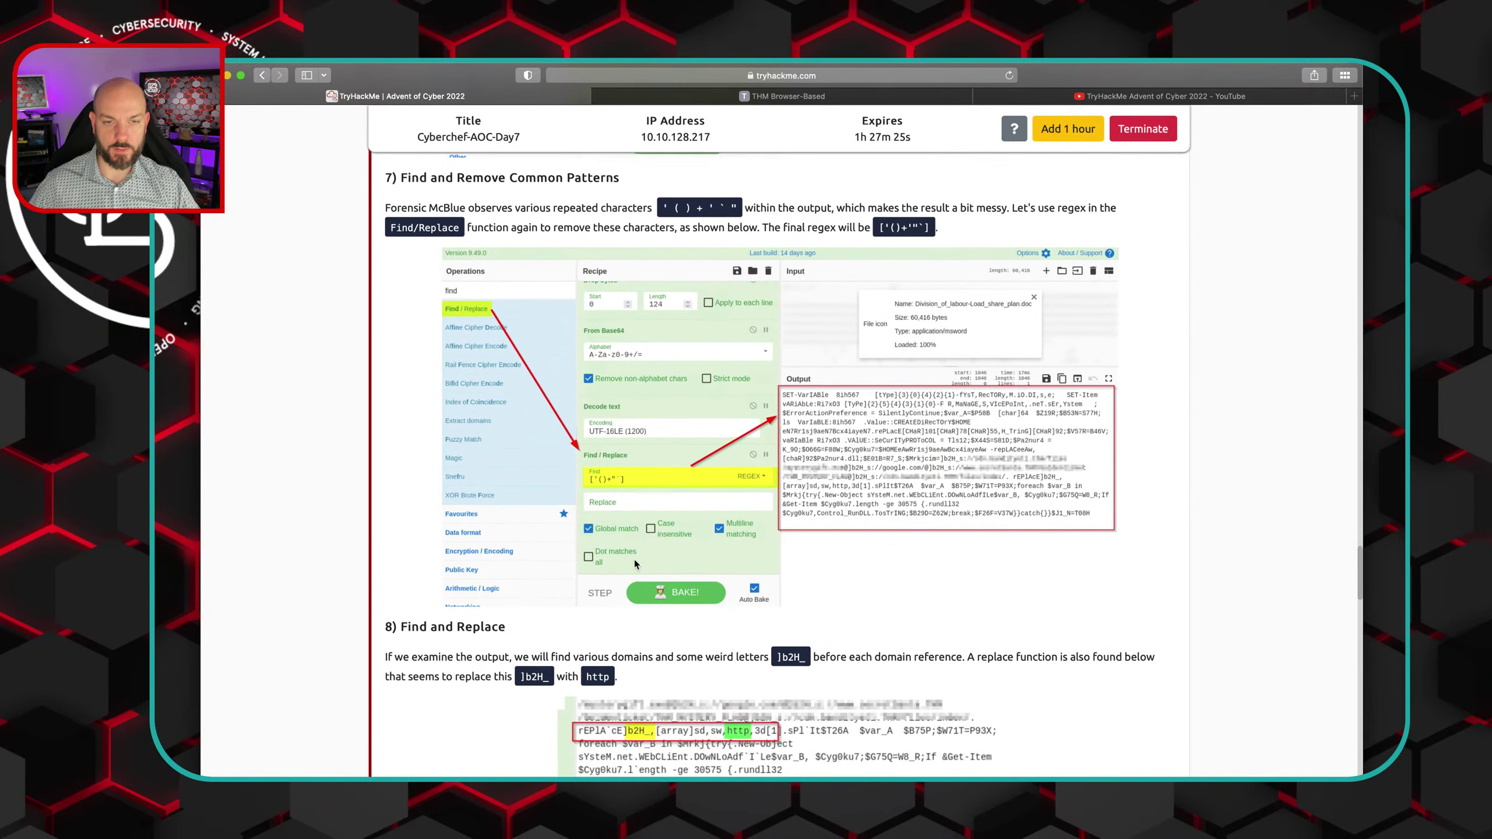
pyautogui.scroll(10, 634, 559)
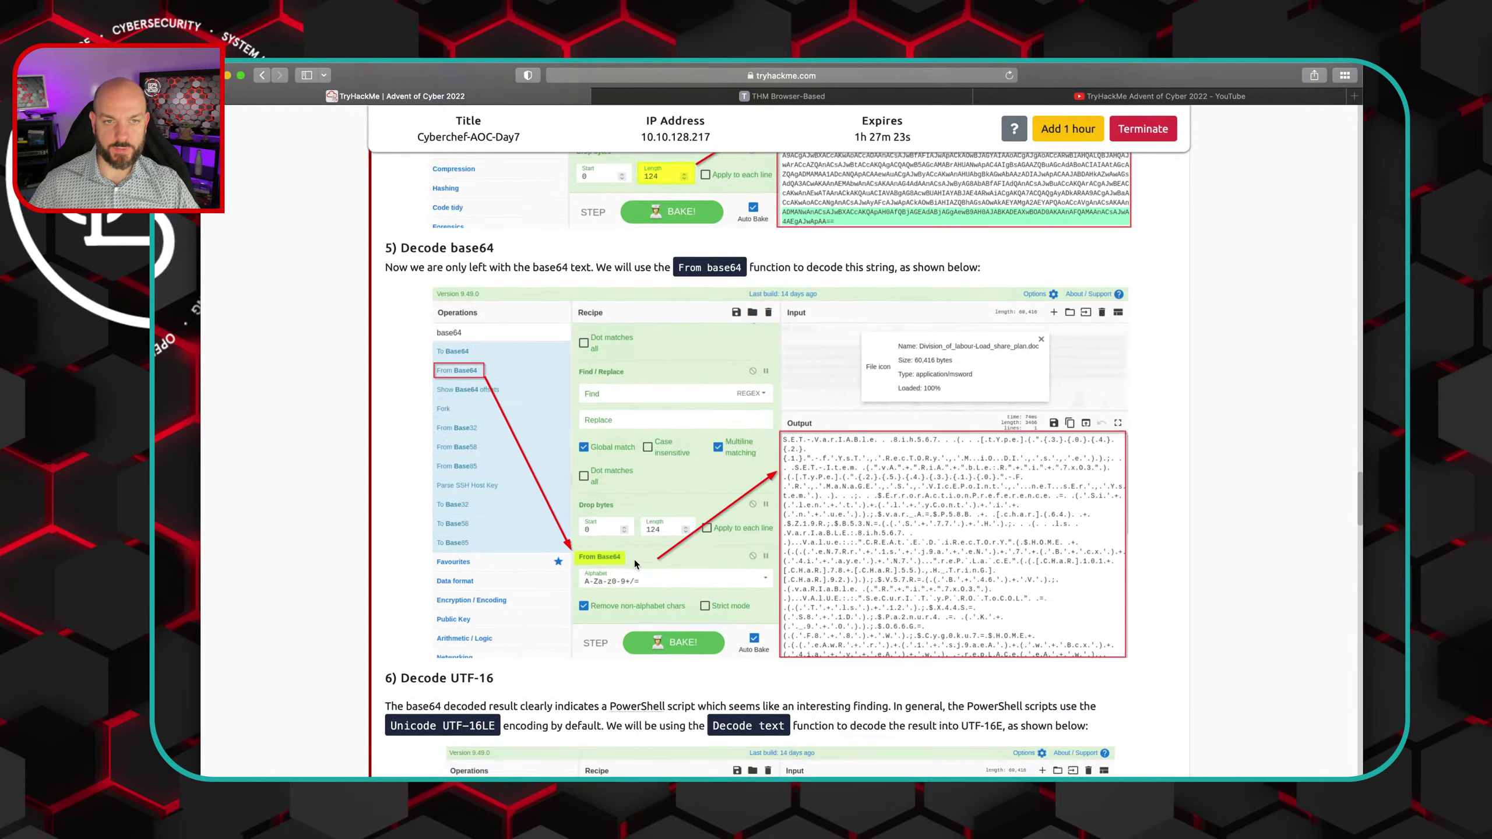
pyautogui.scroll(10, 634, 562)
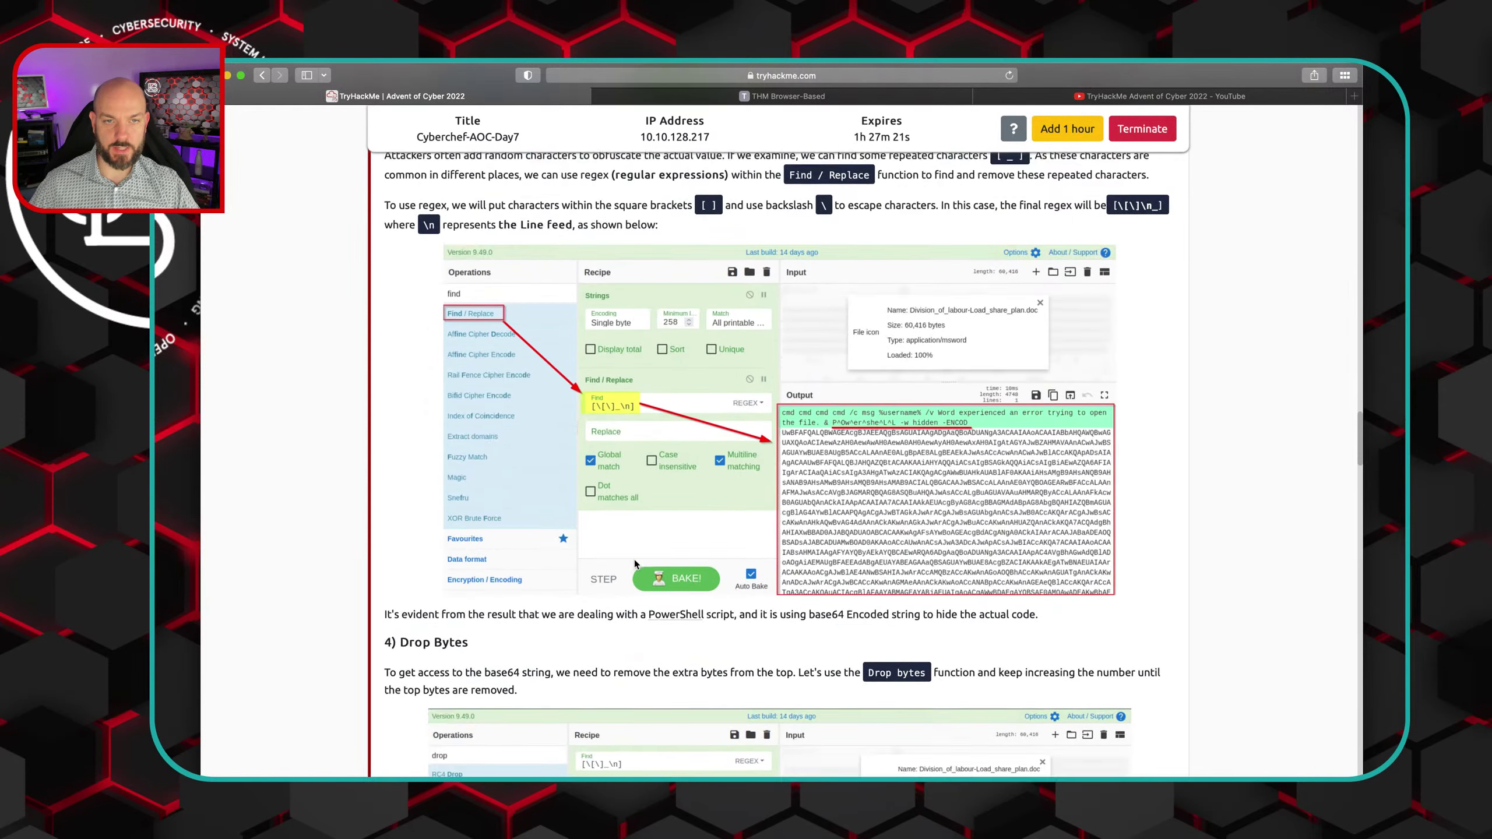
pyautogui.scroll(10, 634, 560)
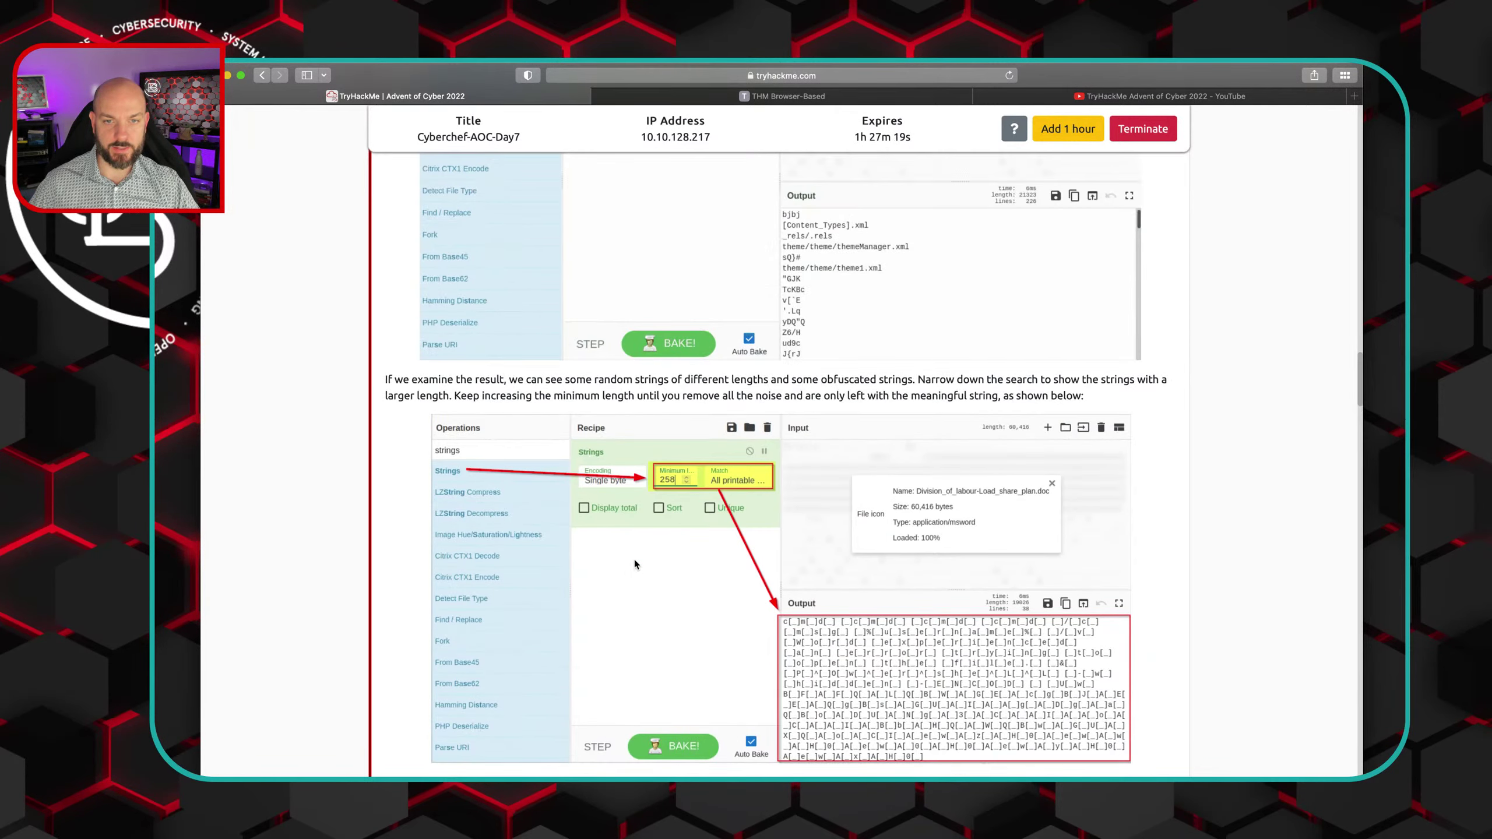
pyautogui.scroll(10, 635, 563)
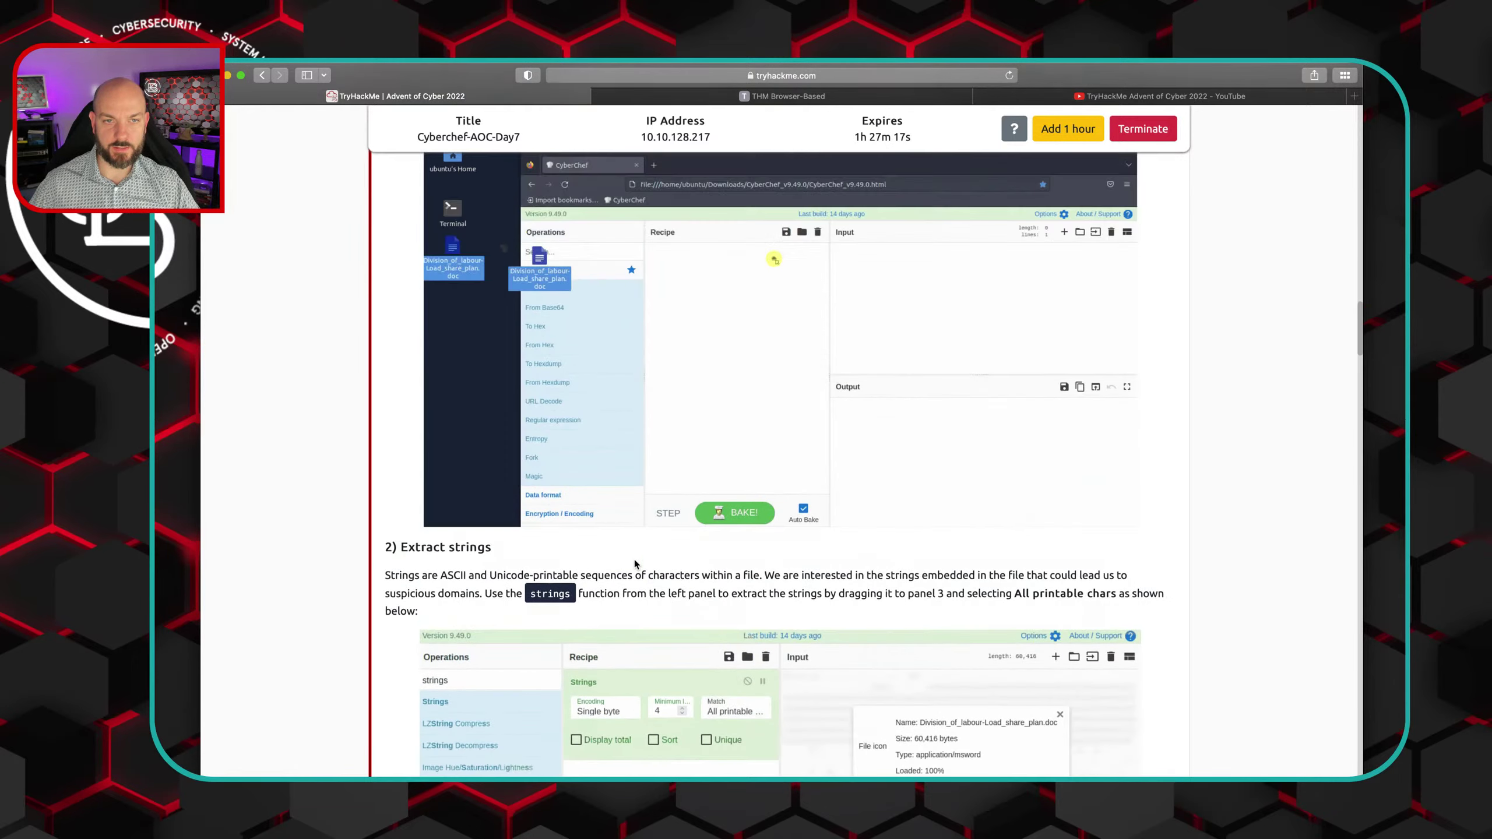
pyautogui.scroll(2, 635, 559)
pyautogui.scroll(-20, 634, 559)
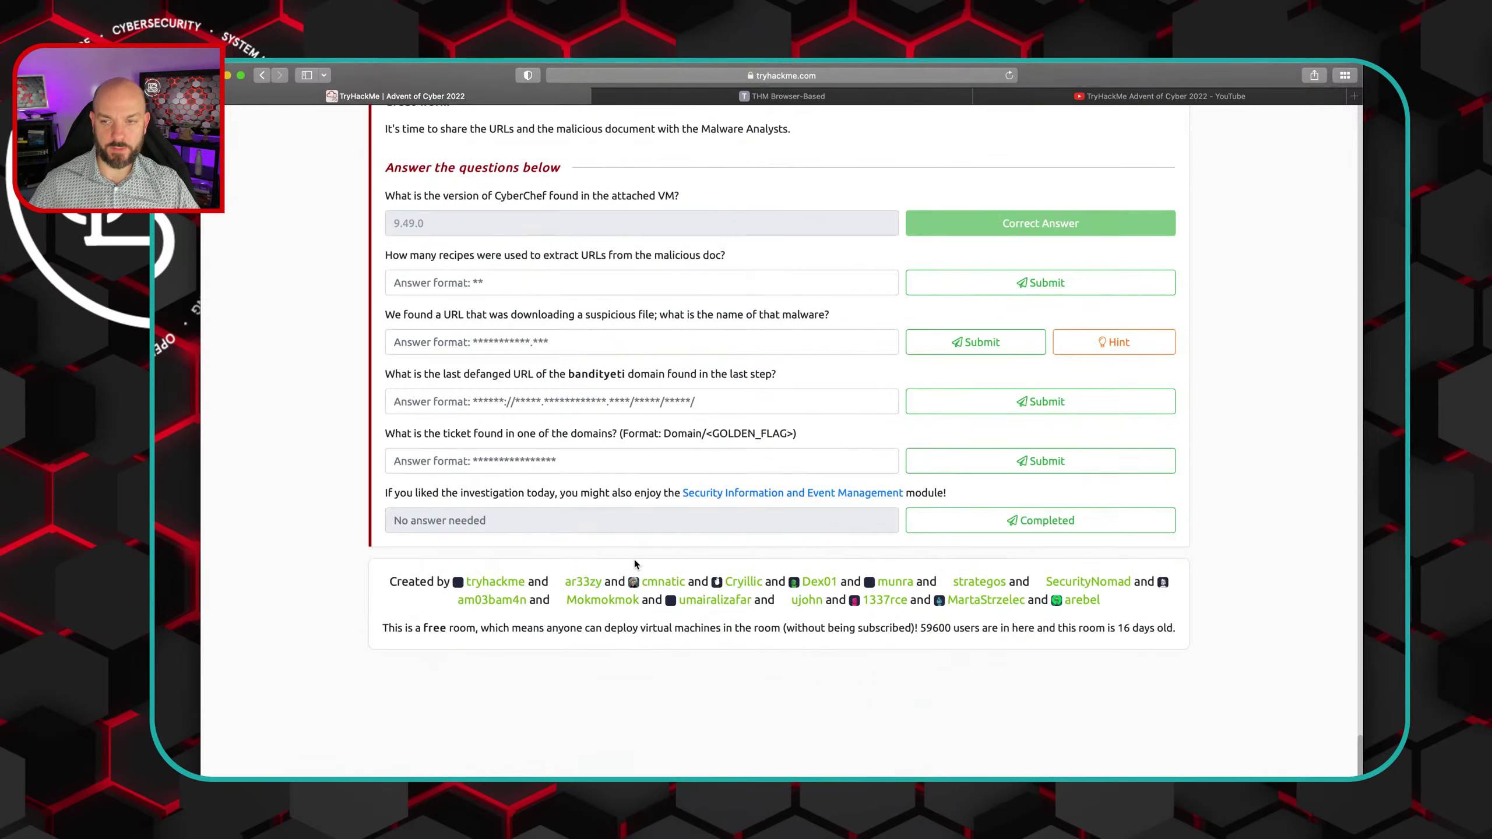
# Submit 10 as the number of recipes used to extract URLs from the malicious doc
pyautogui.scroll(3, 635, 560)
pyautogui.click(493, 410)
pyautogui.write('10')
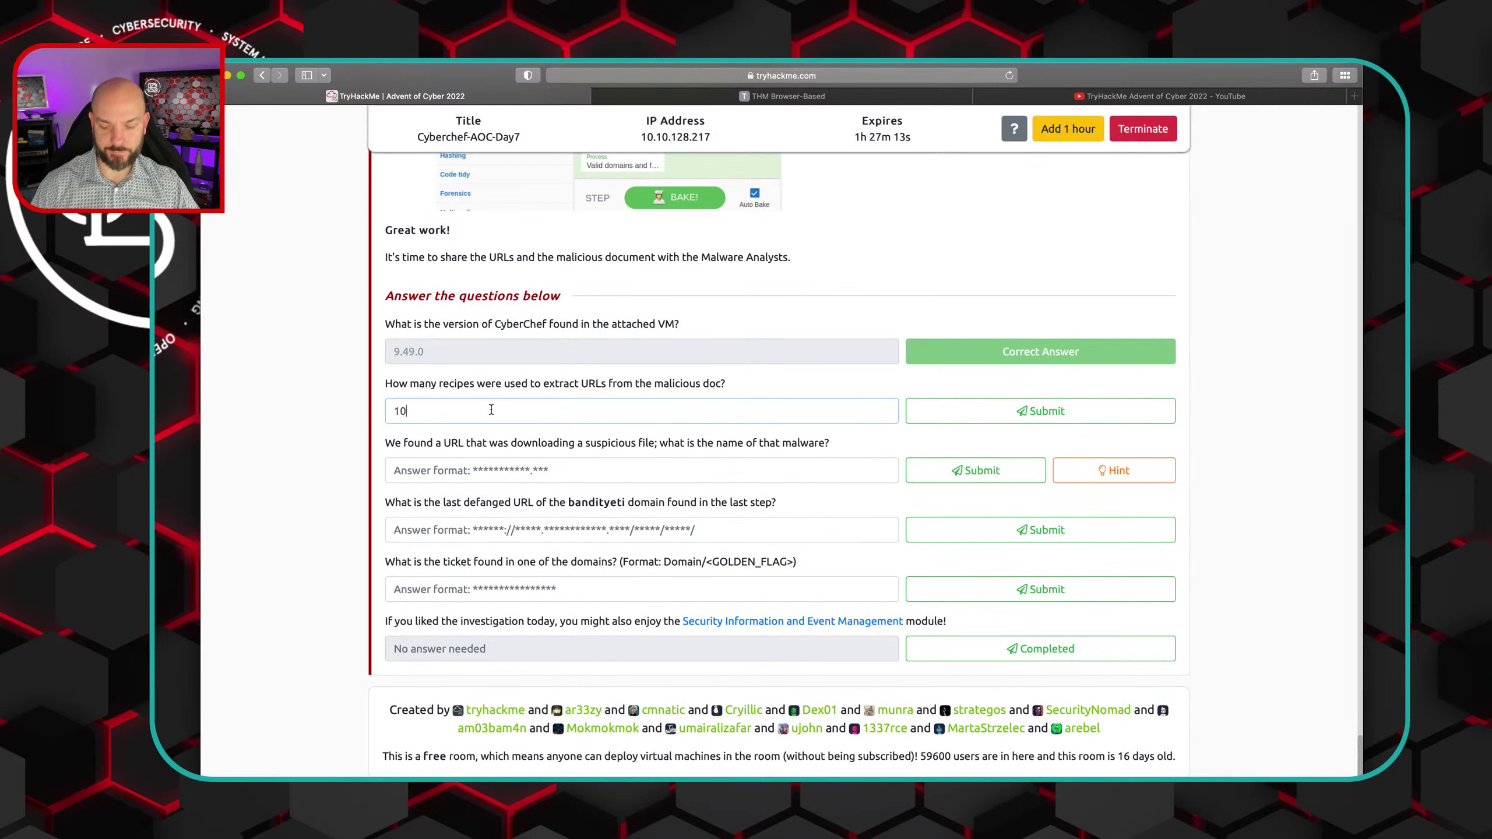
pyautogui.click(1066, 412)
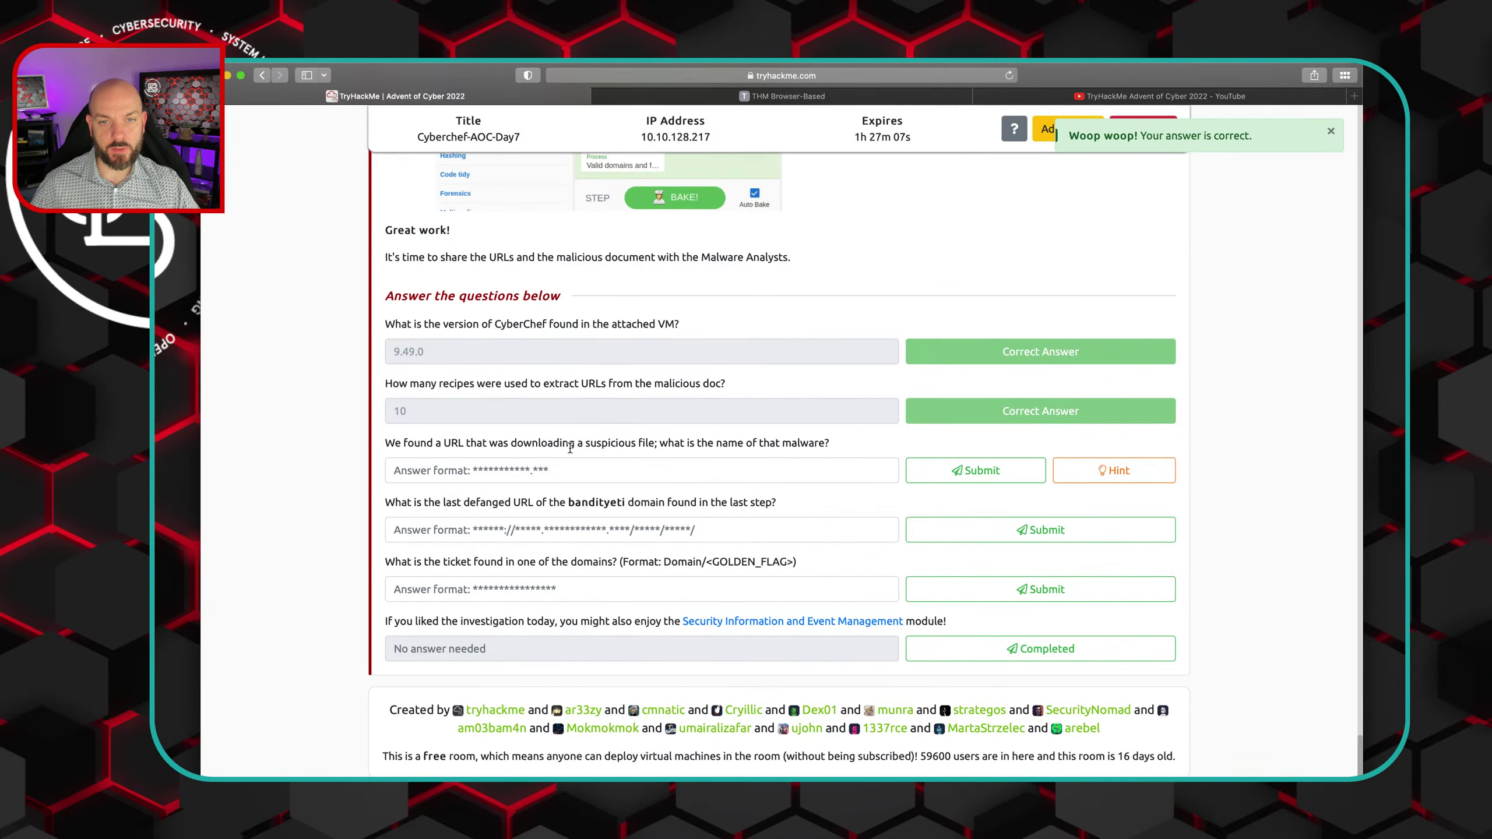
# Check the URLs in the CyberChef output and submit mysterygift.exe on the TryHackMe page as the name of the downloaded malware
pyautogui.click(796, 97)
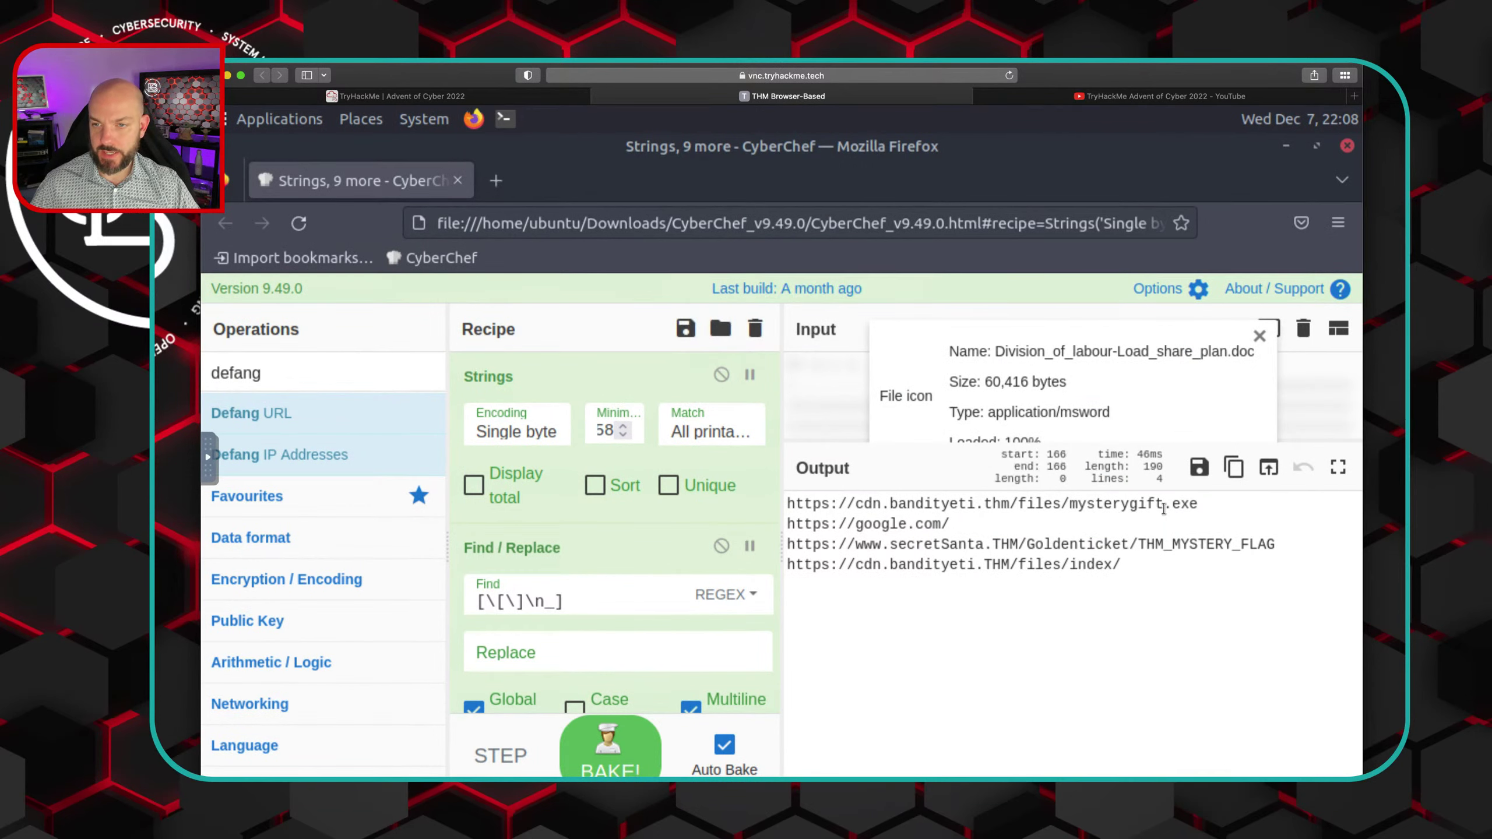
pyautogui.click(416, 96)
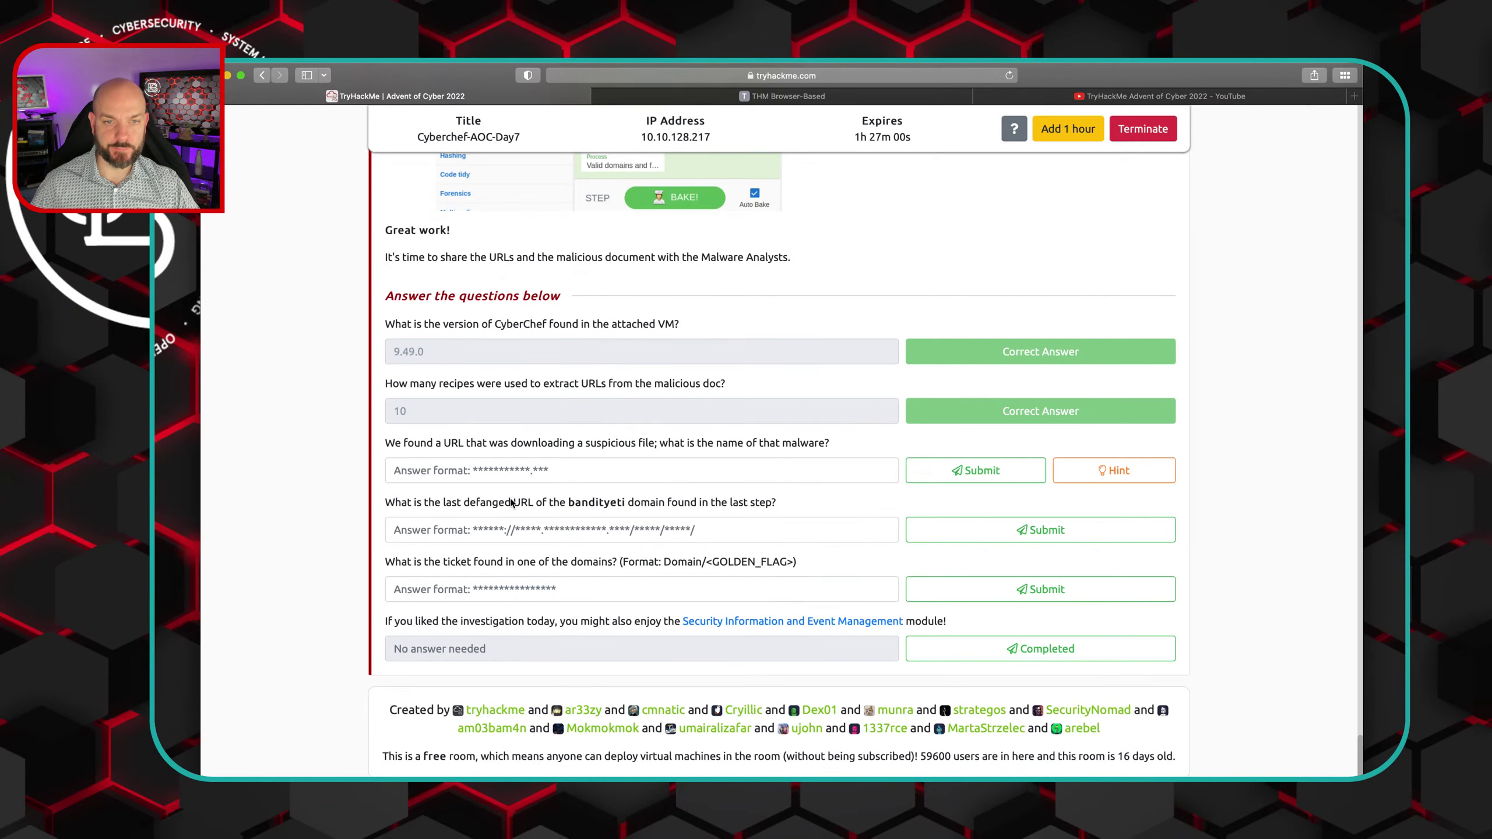
pyautogui.click(497, 470)
pyautogui.write('myster')
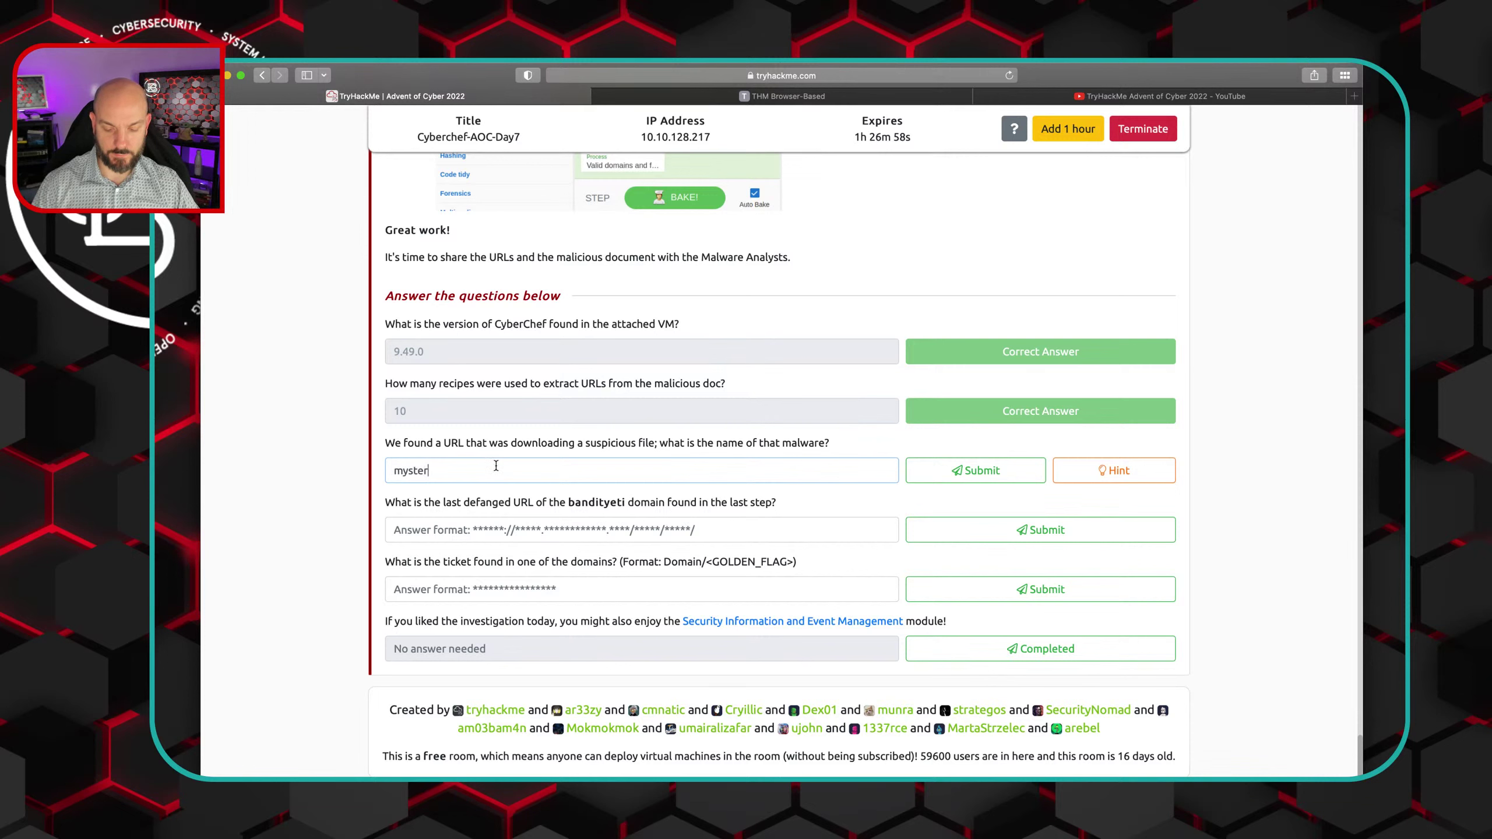
pyautogui.write('y gift')
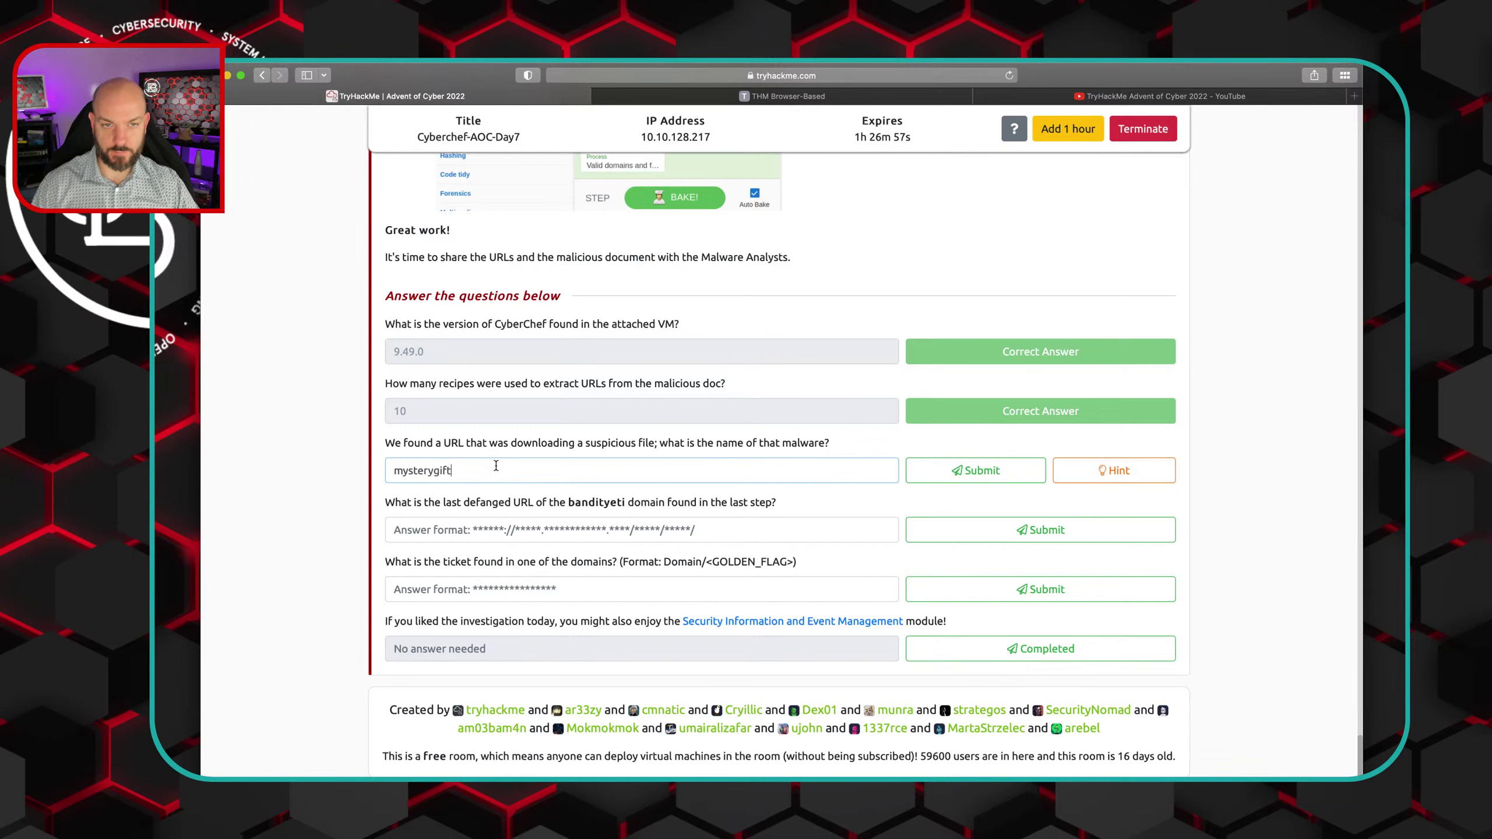
pyautogui.write('.')
pyautogui.press('BackSpace')
pyautogui.press('BackSpace')
pyautogui.press('BackSpace')
pyautogui.press('BackSpace')
pyautogui.write('ift/')
pyautogui.write('exe')
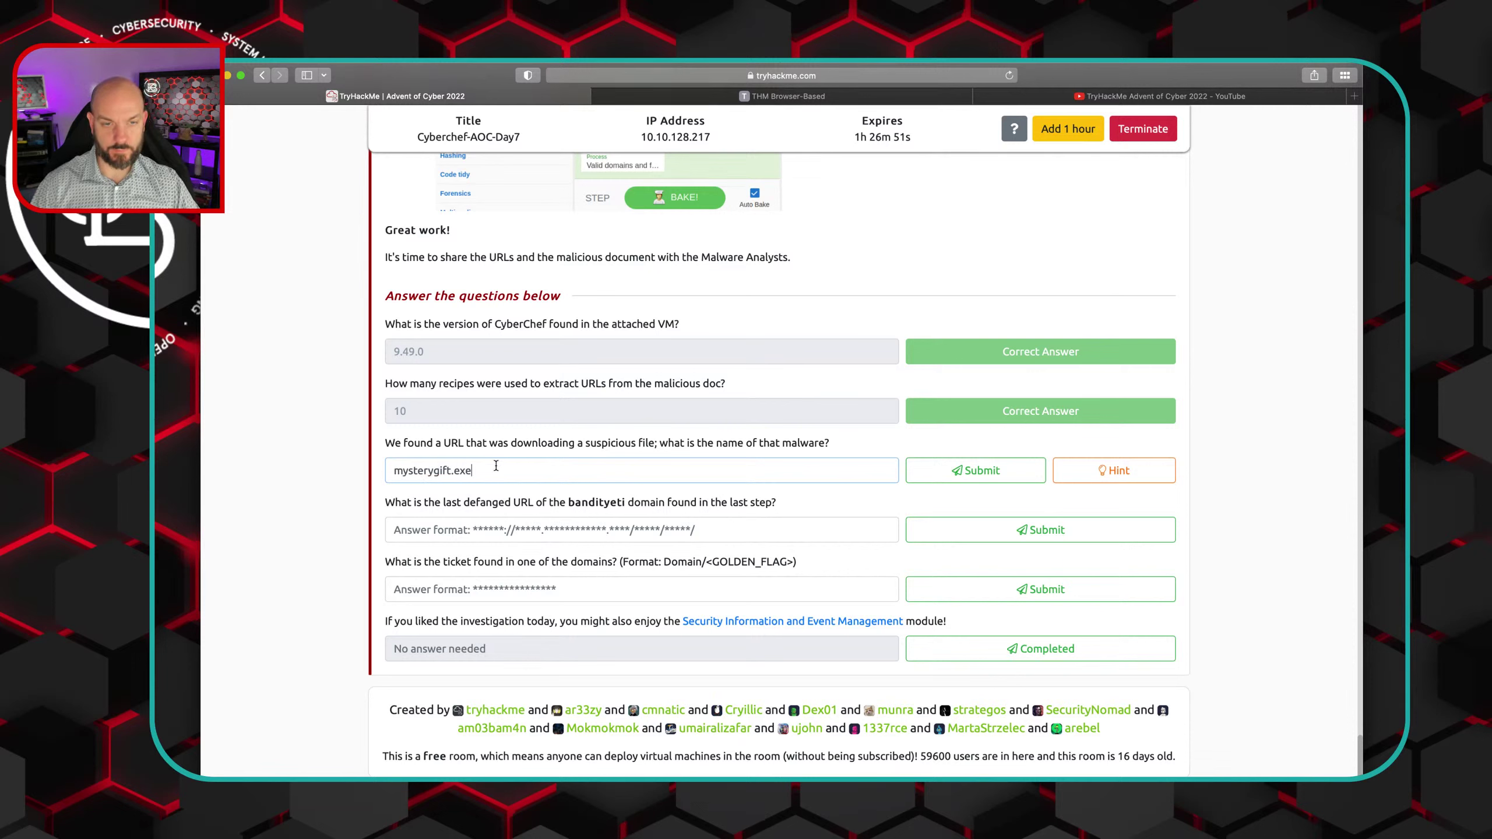
pyautogui.click(973, 474)
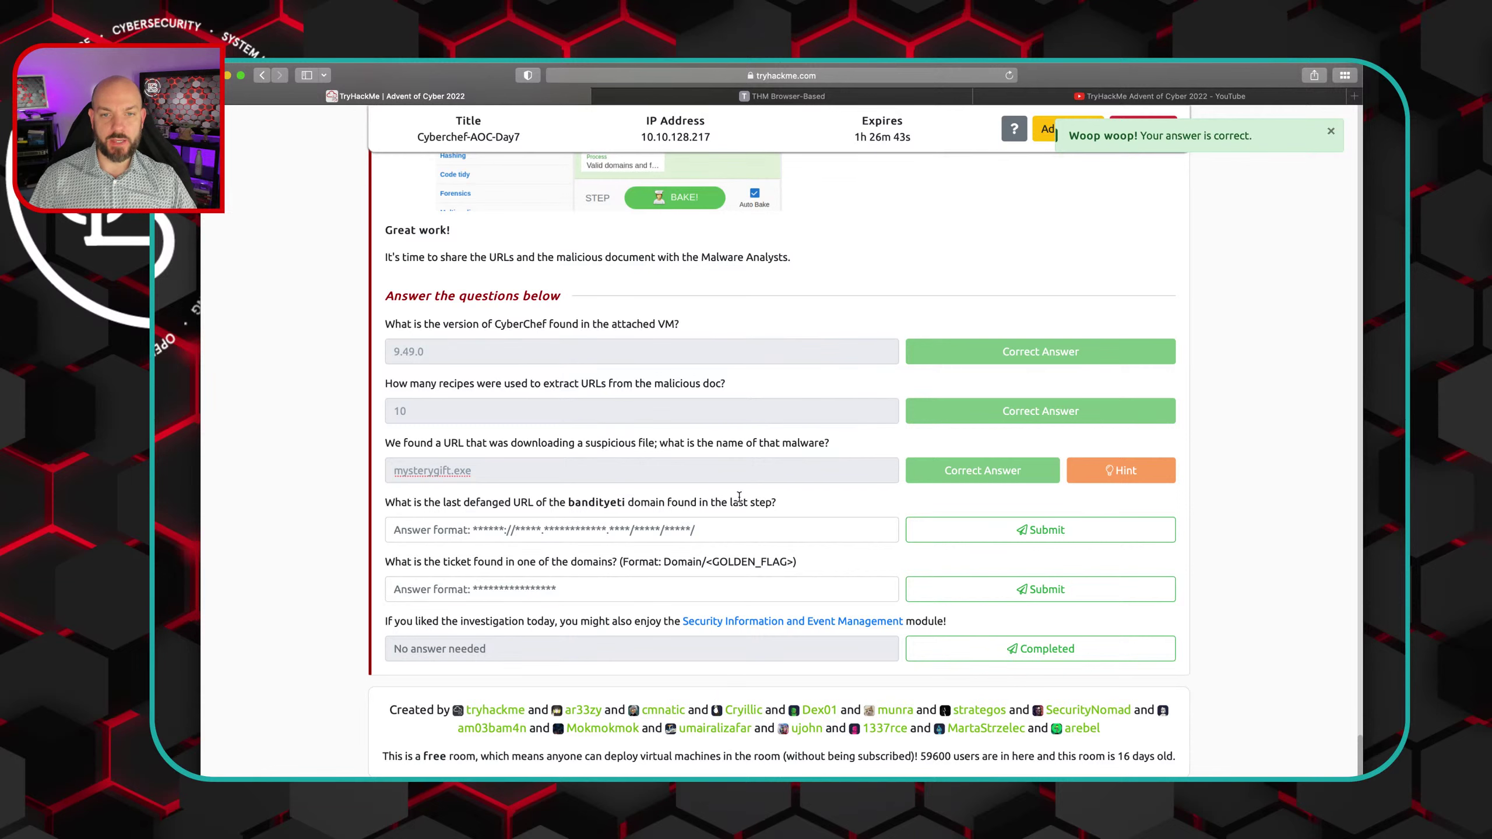
# Switch to the CyberChef VM and remove the breakpoint on the Defang URL operation so the extracted URLs are defanged
pyautogui.click(711, 98)
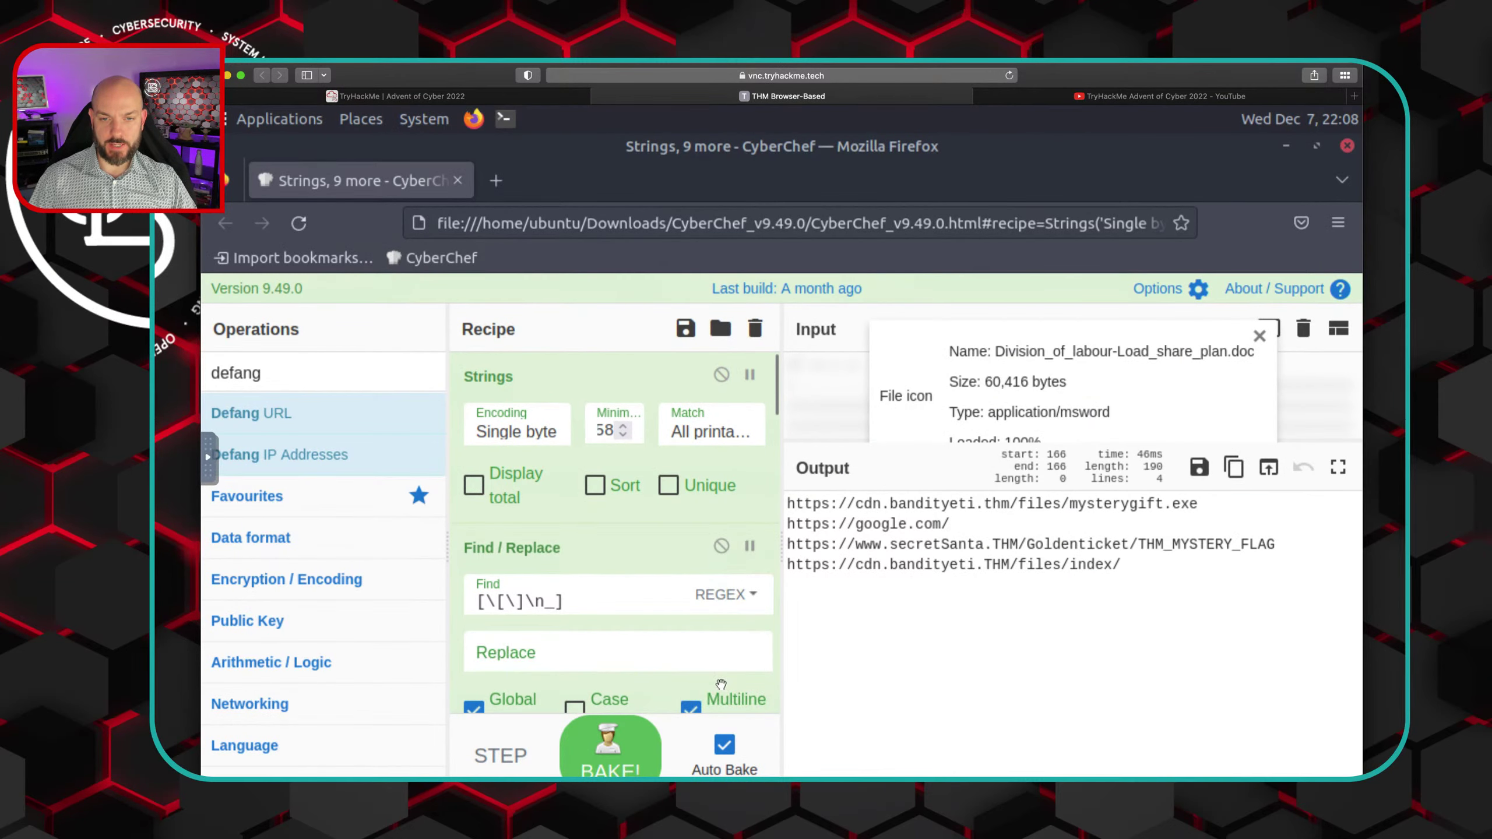
pyautogui.scroll(-5, 720, 683)
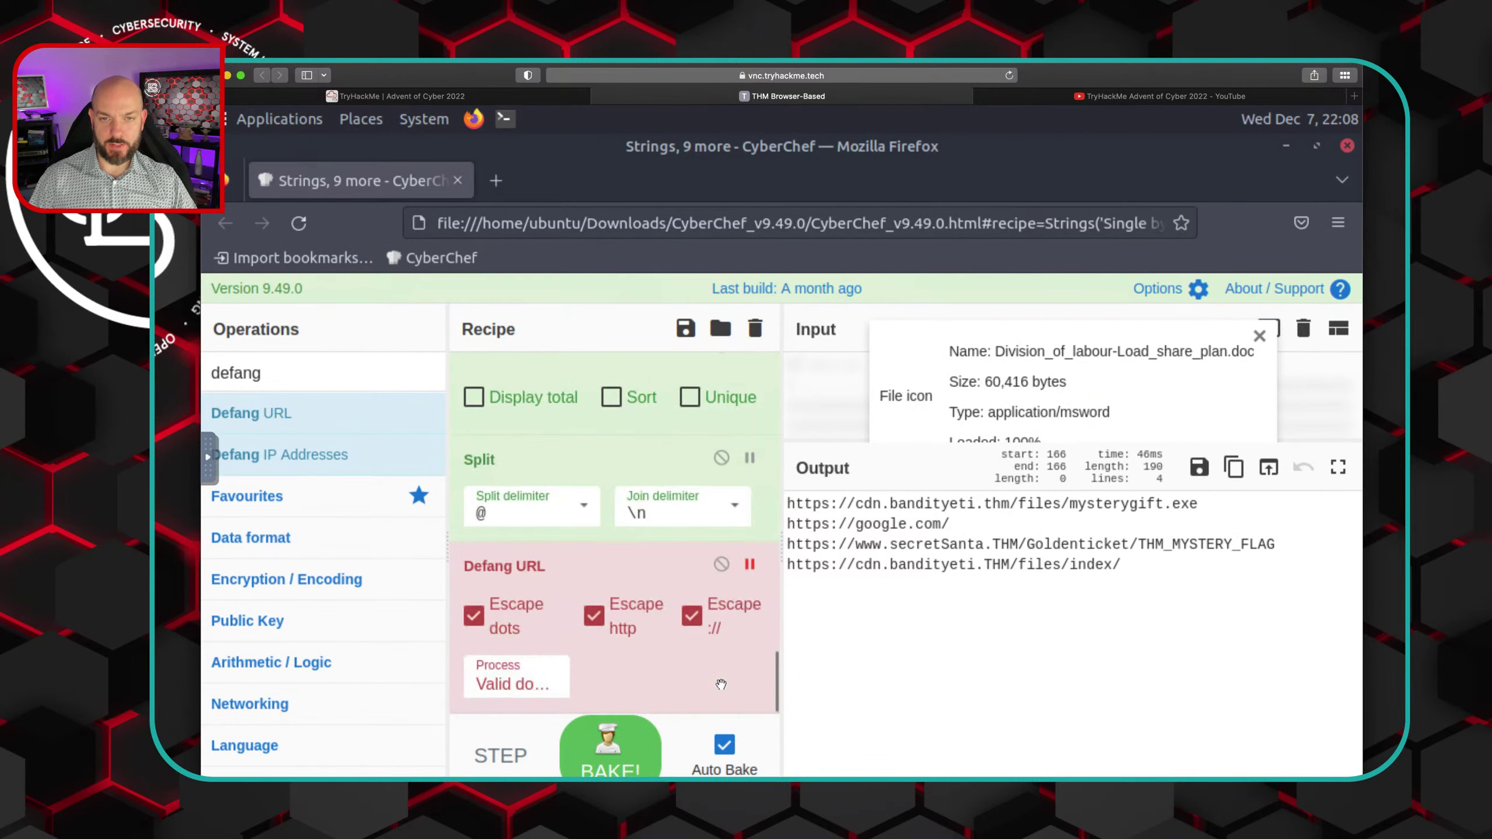
pyautogui.click(749, 565)
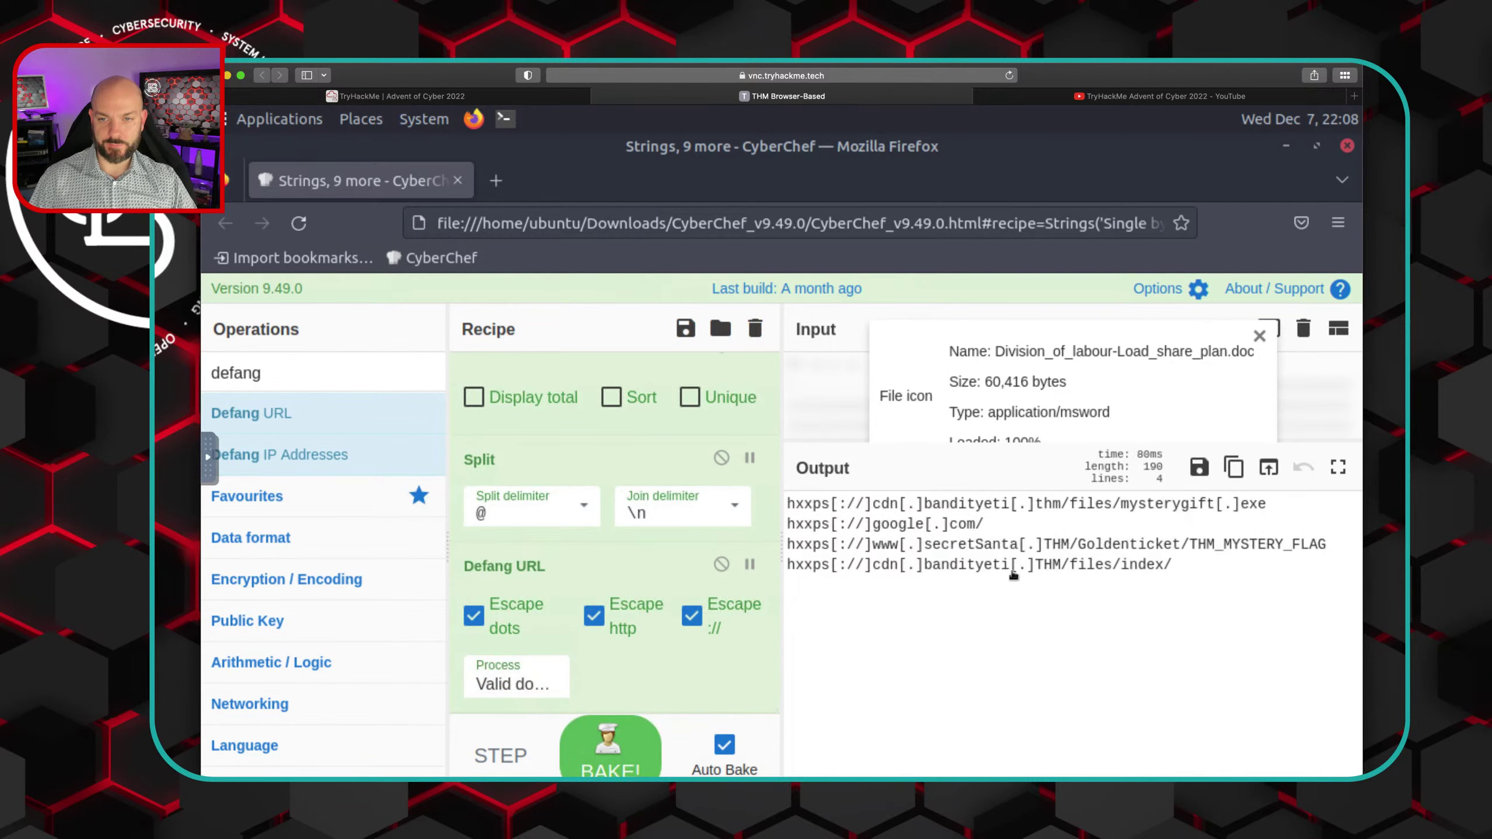
# Copy the defanged URL hxxps[://]cdn[.]bandityeti[.]THM/files/index/ from the CyberChef output to the host through the VM's shared clipboard
pyautogui.moveTo(1173, 565); pyautogui.dragTo(787, 564)
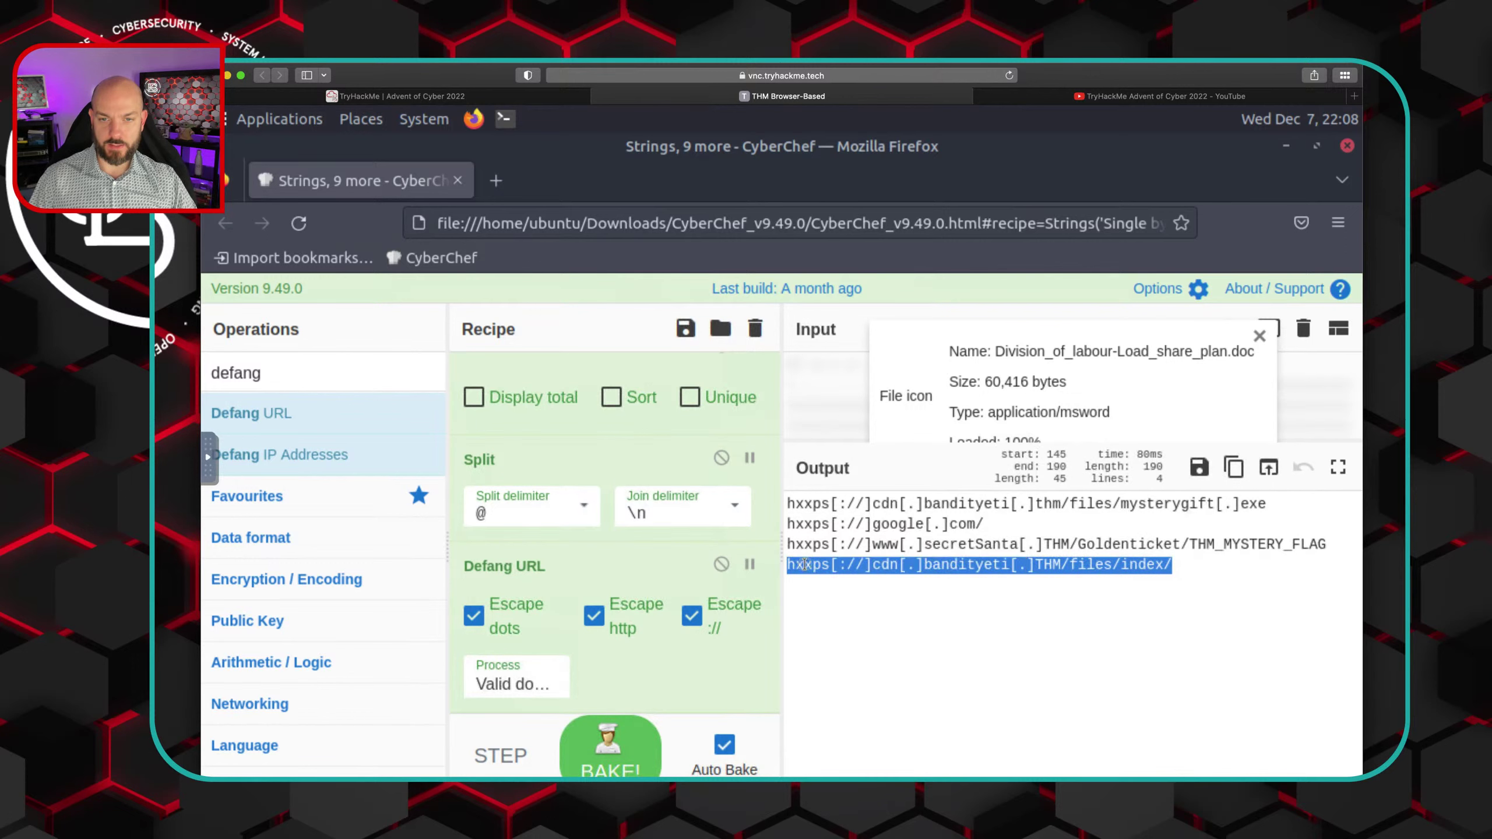
pyautogui.rightClick(804, 564)
pyautogui.click(849, 407)
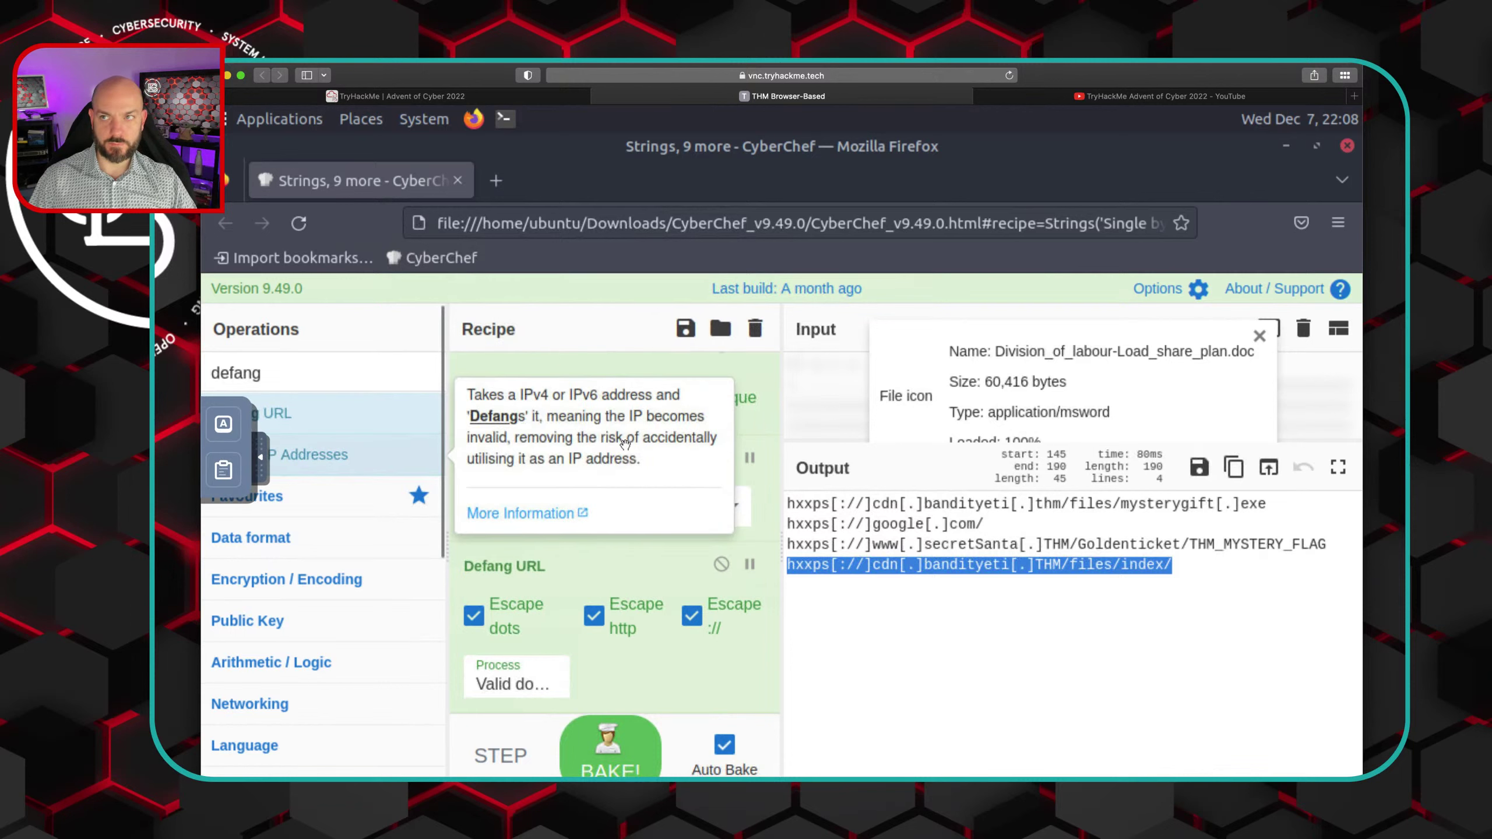
pyautogui.click(209, 458)
pyautogui.click(222, 470)
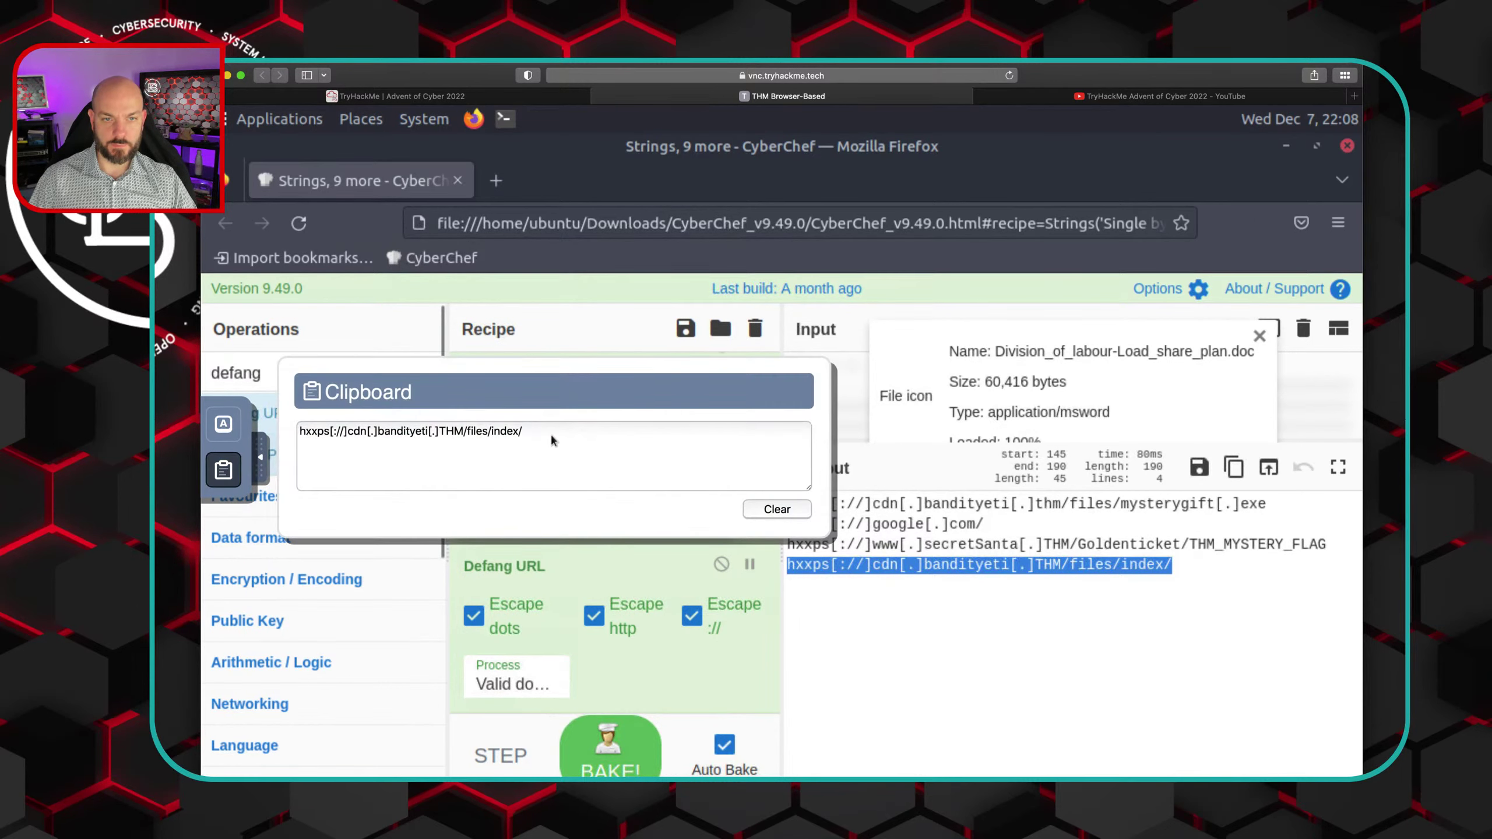
pyautogui.moveTo(550, 432); pyautogui.dragTo(299, 425)
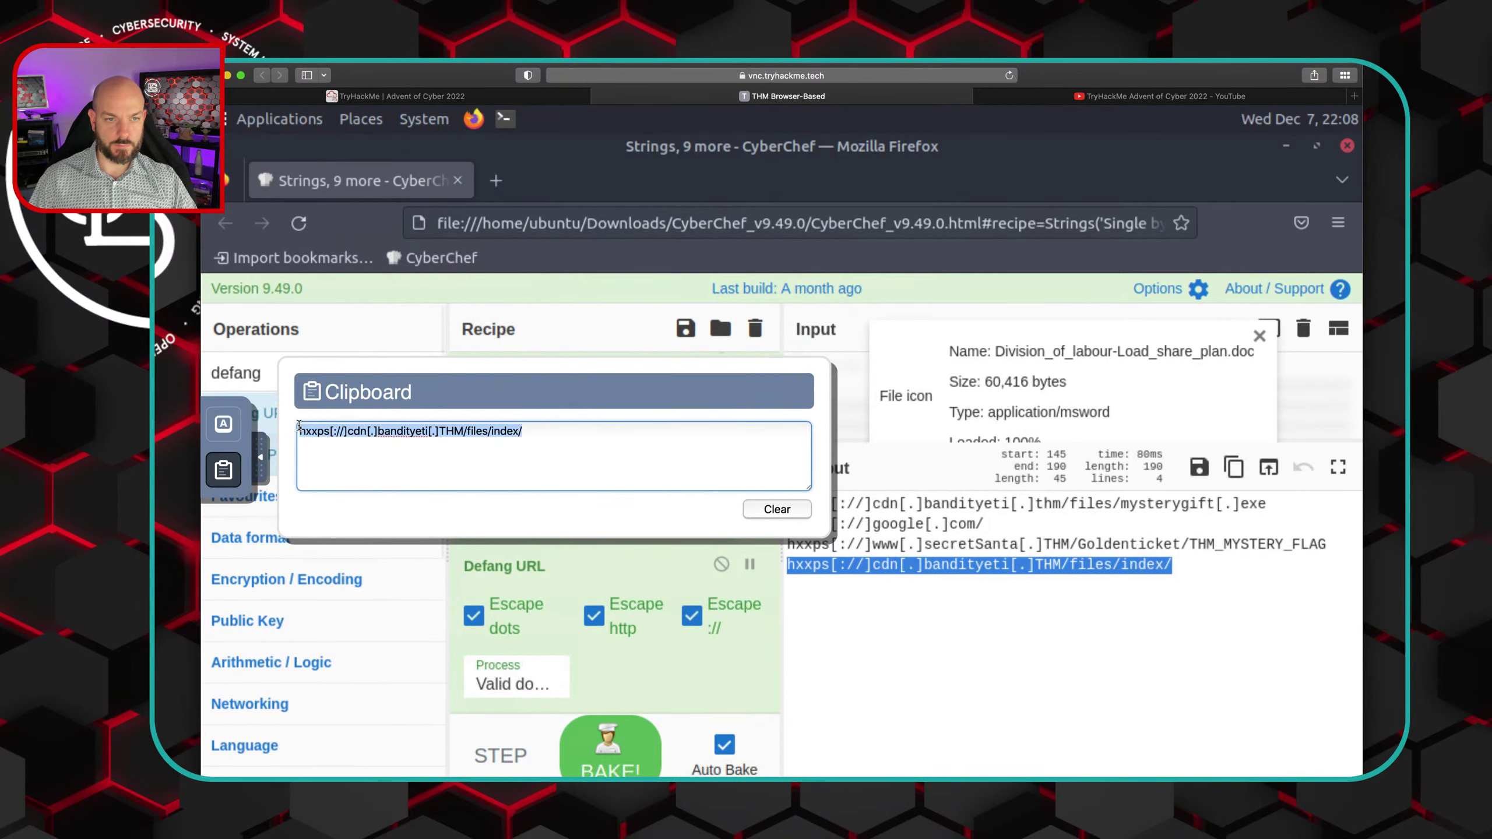
pyautogui.rightClick(394, 429)
pyautogui.click(441, 484)
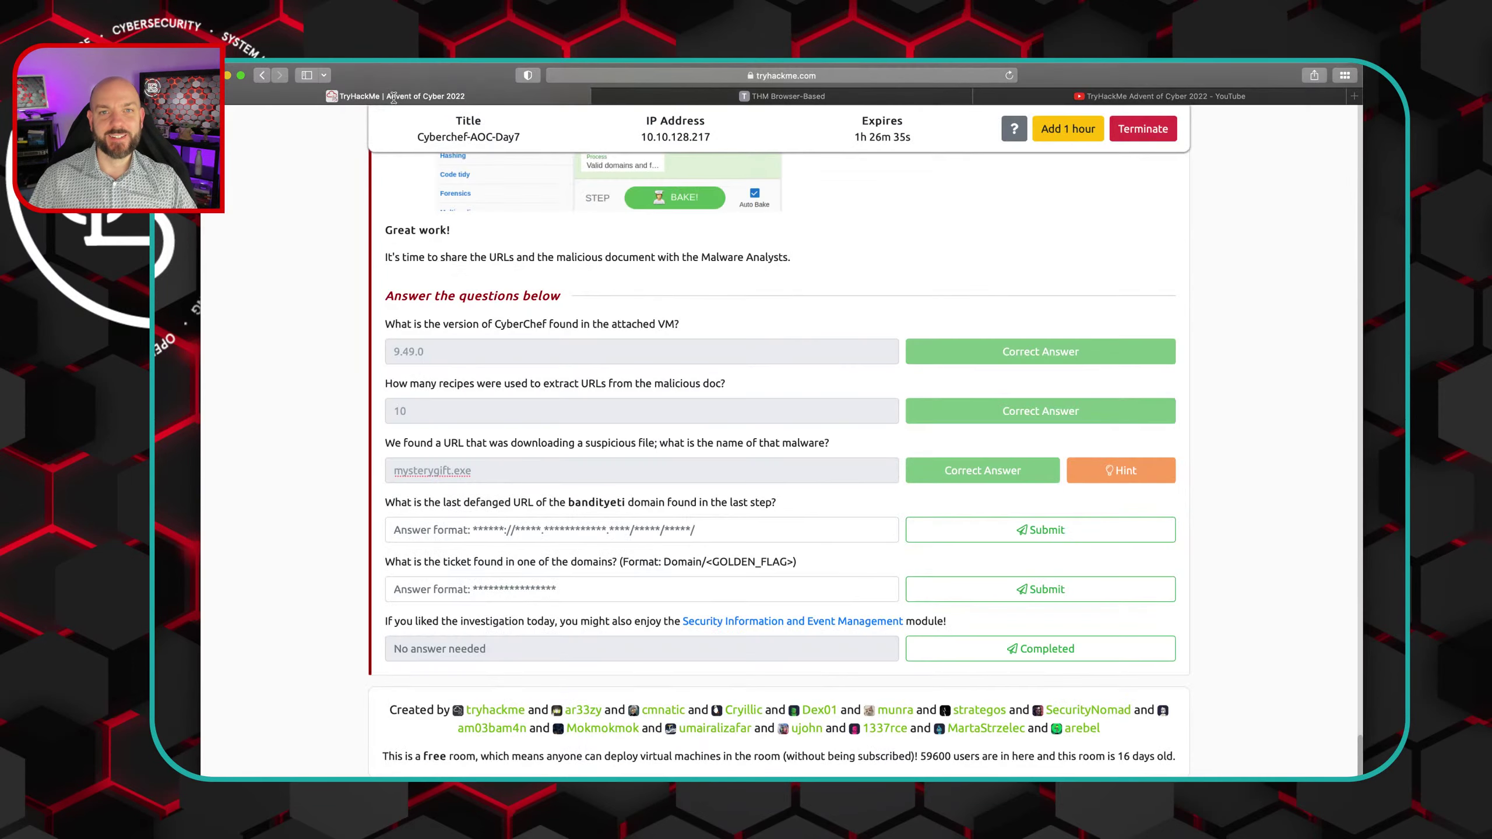
# Submit hxxps[://]cdn[.]bandityeti[.]THM/files/index/ on the TryHackMe page as the last defanged URL of the bandityeti domain
pyautogui.click(401, 96)
pyautogui.click(585, 531)
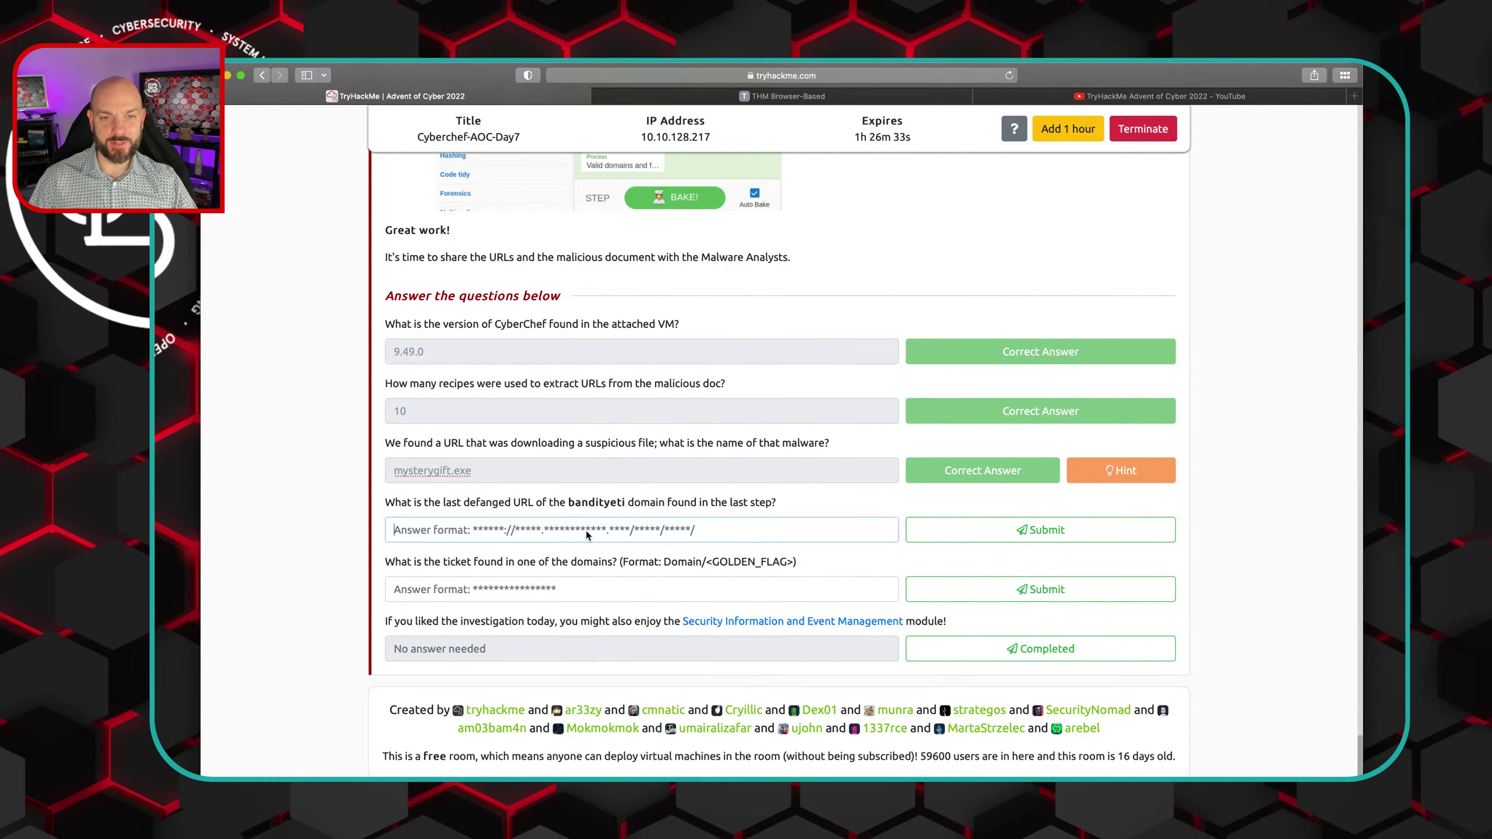
pyautogui.press('super+v')
pyautogui.click(1101, 529)
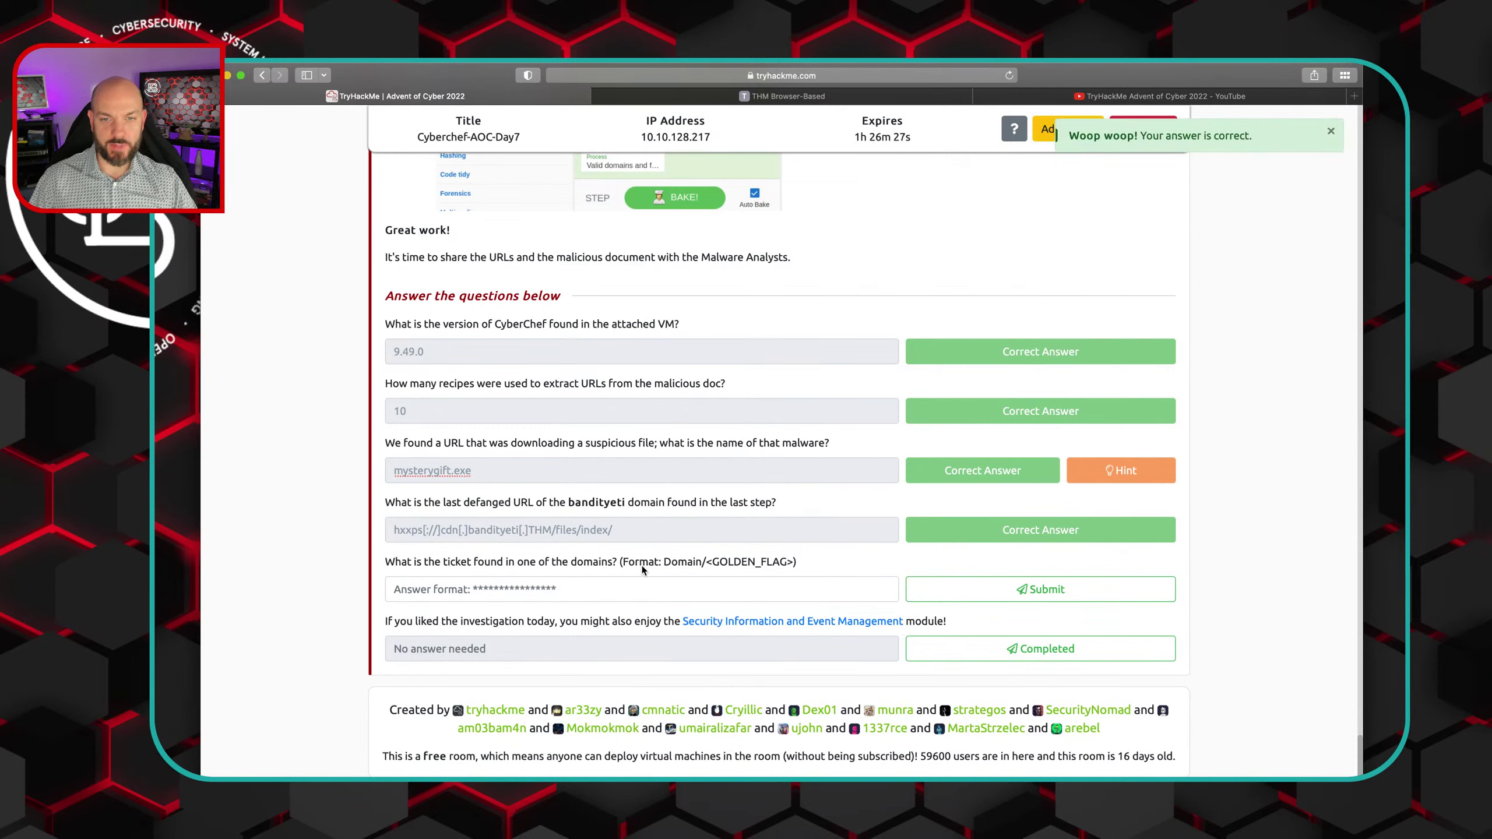
# Copy THM_MYSTERY_FLAG from the Goldenticket URL in the CyberChef output to the host through the VM's shared clipboard
pyautogui.click(662, 94)
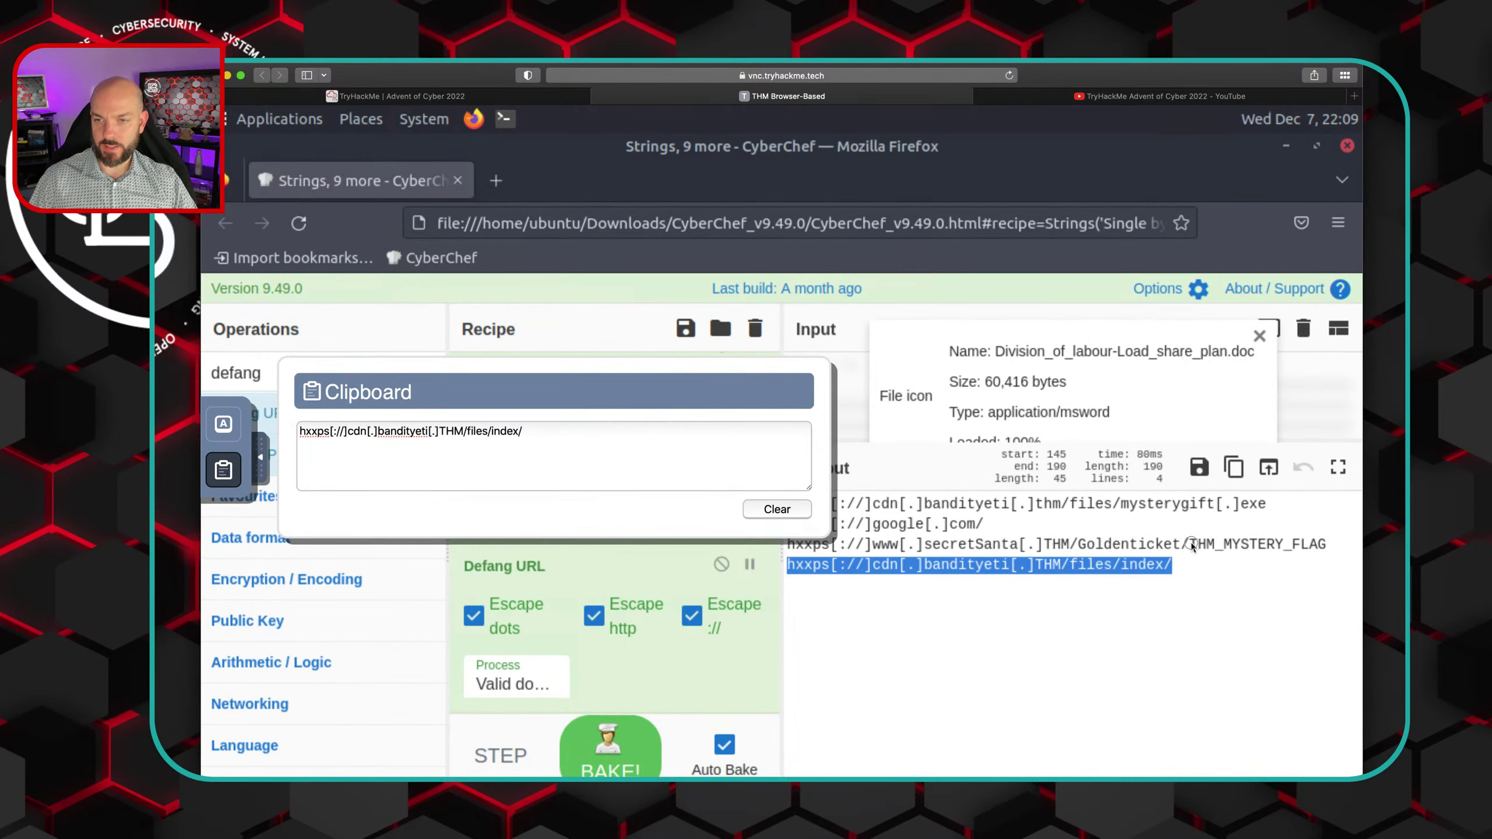
pyautogui.moveTo(1191, 544); pyautogui.dragTo(1327, 543)
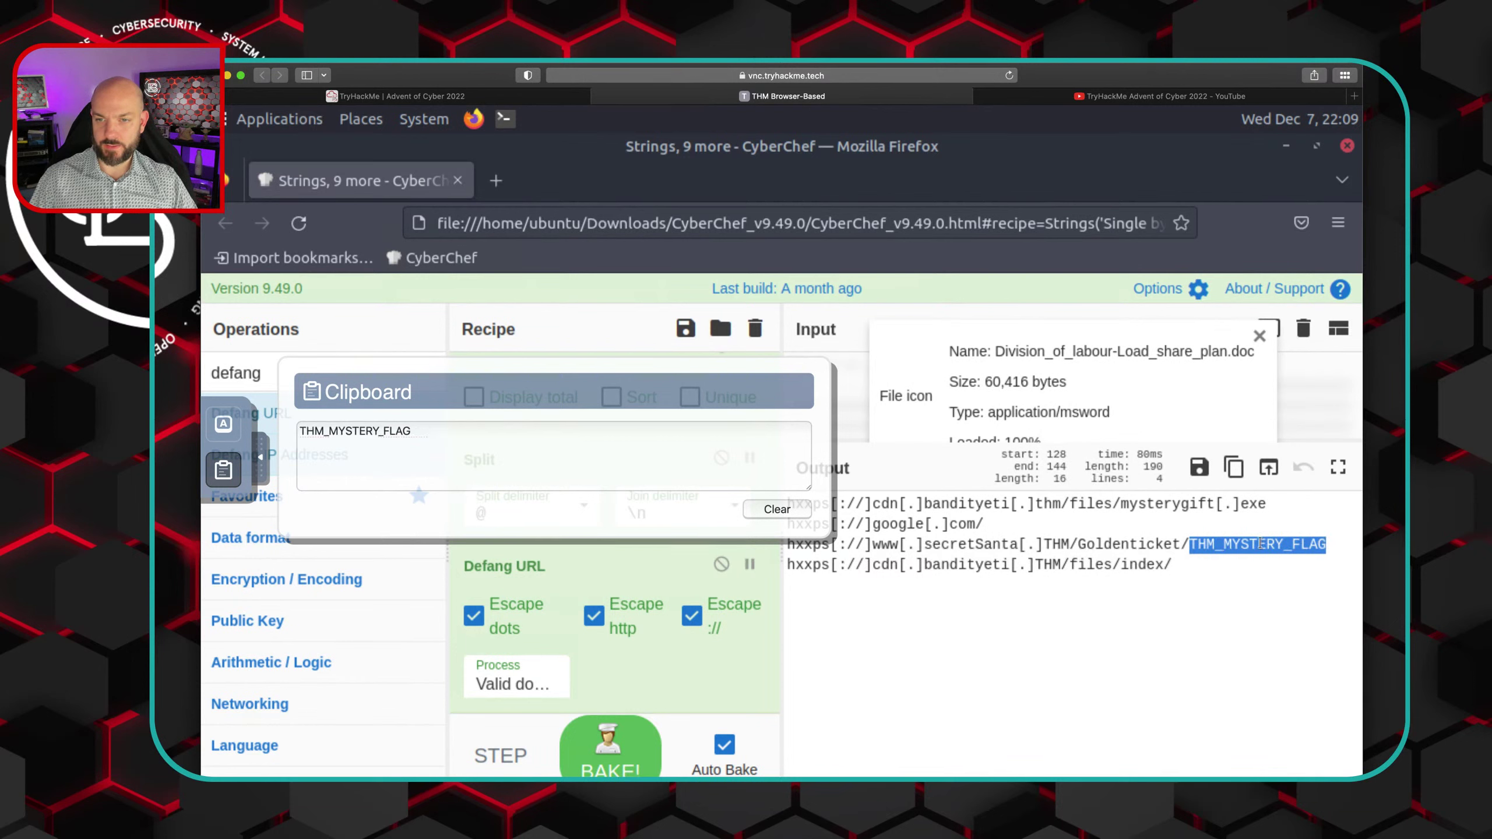
pyautogui.rightClick(1252, 545)
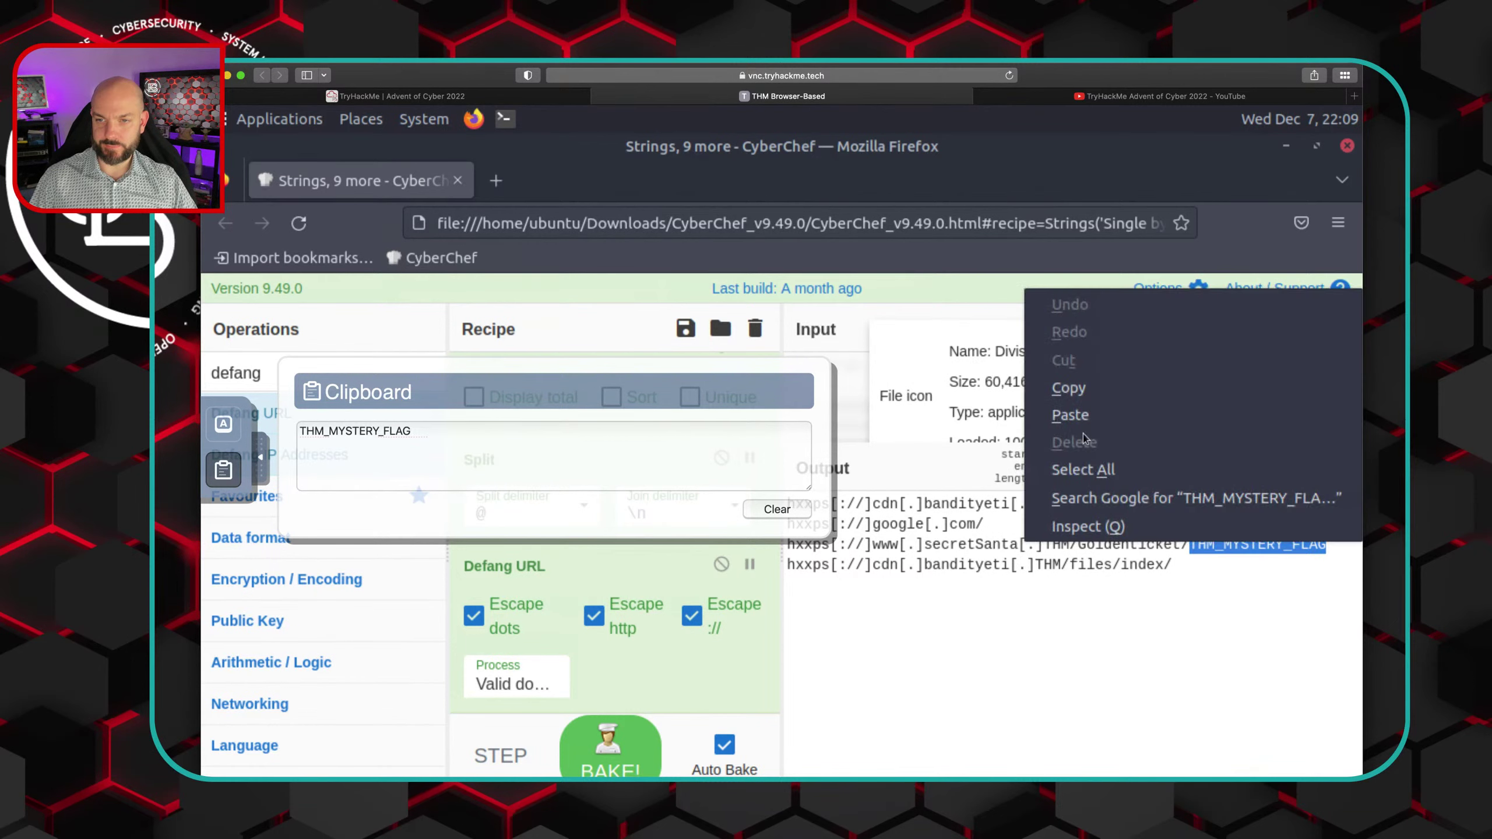
pyautogui.click(1061, 381)
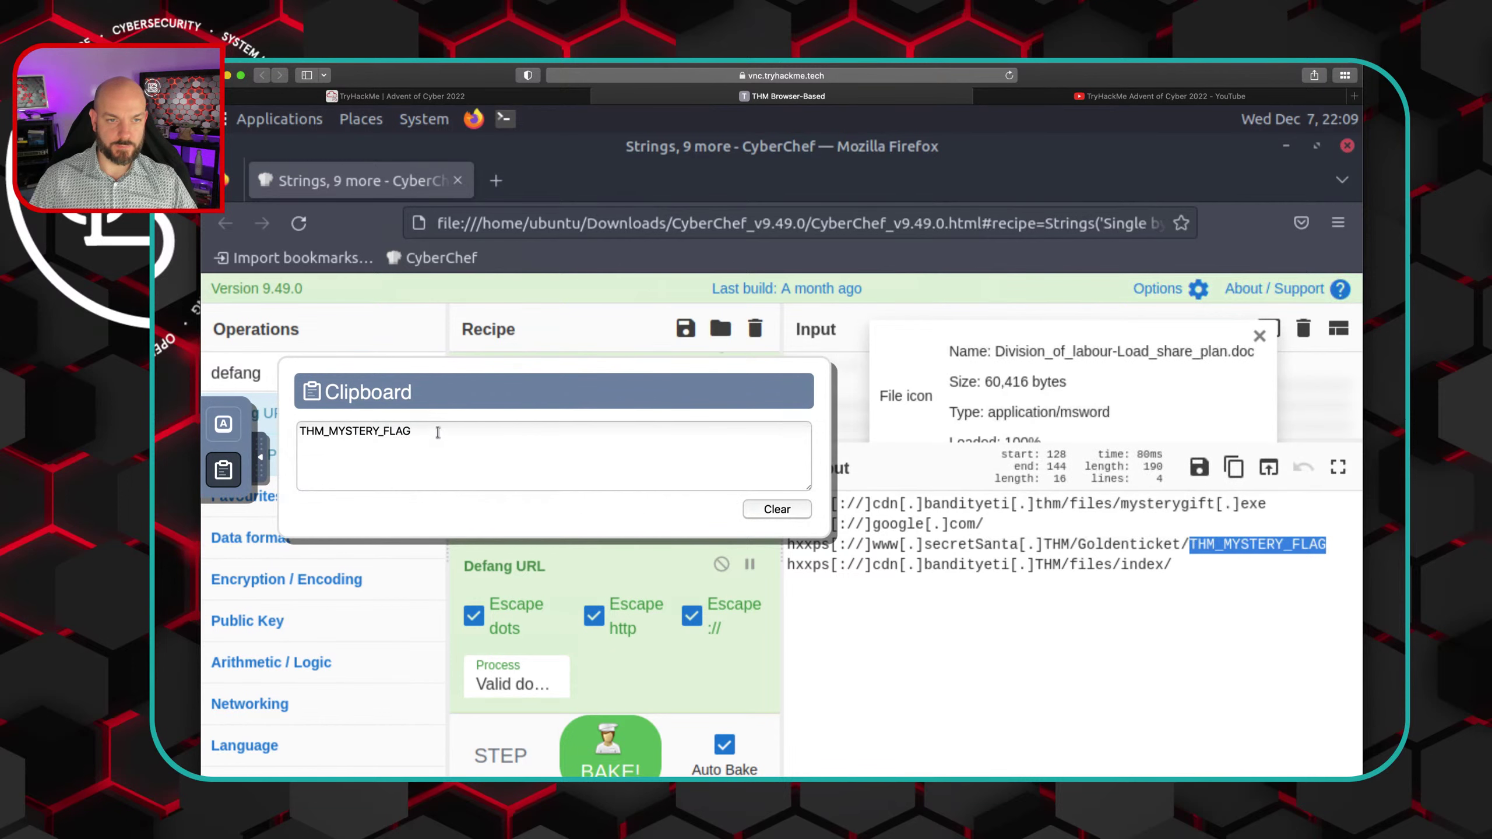
pyautogui.moveTo(438, 432); pyautogui.dragTo(291, 428)
pyautogui.rightClick(347, 429)
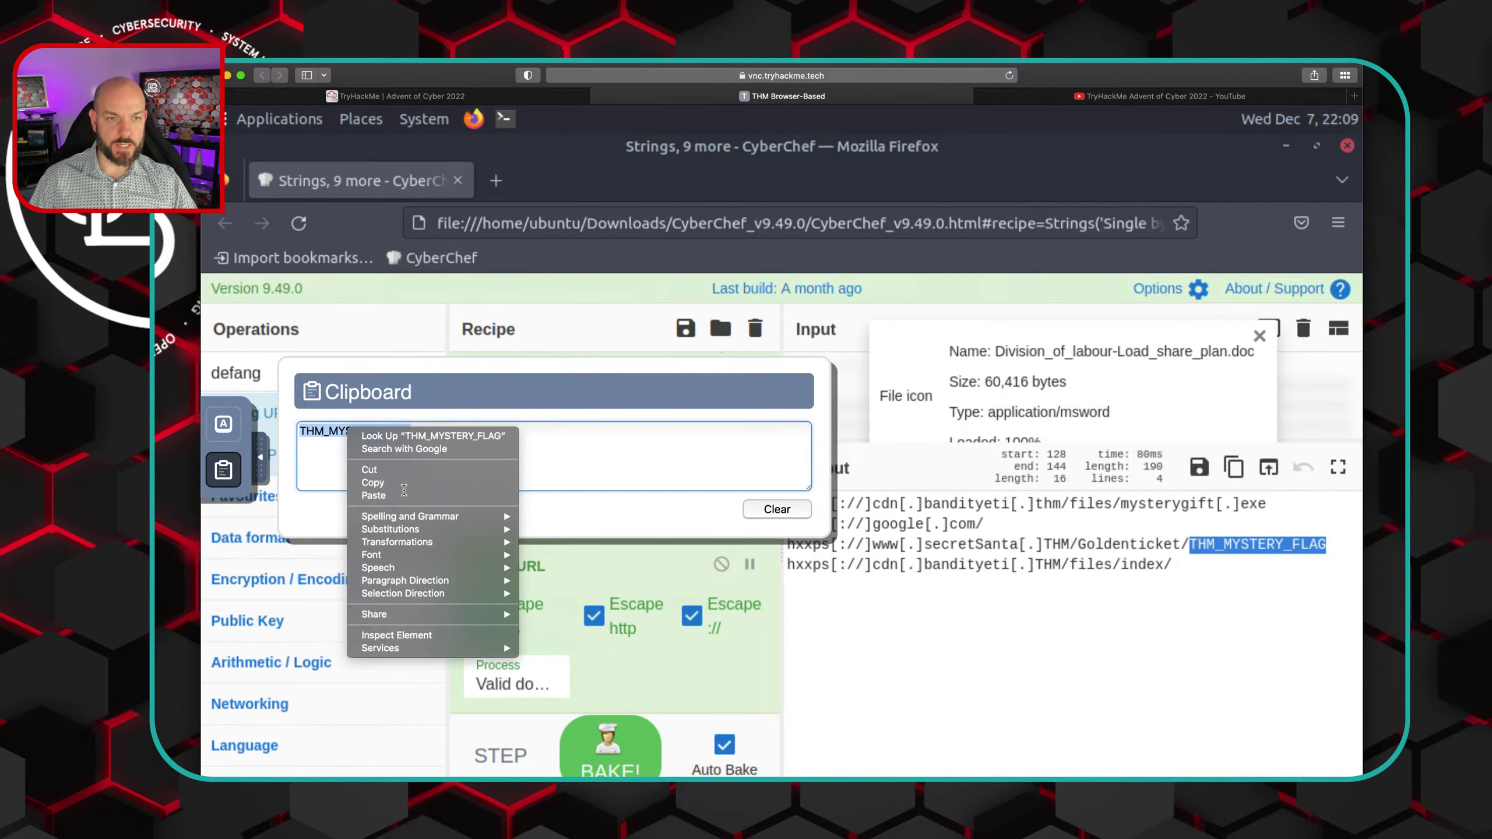
pyautogui.click(401, 485)
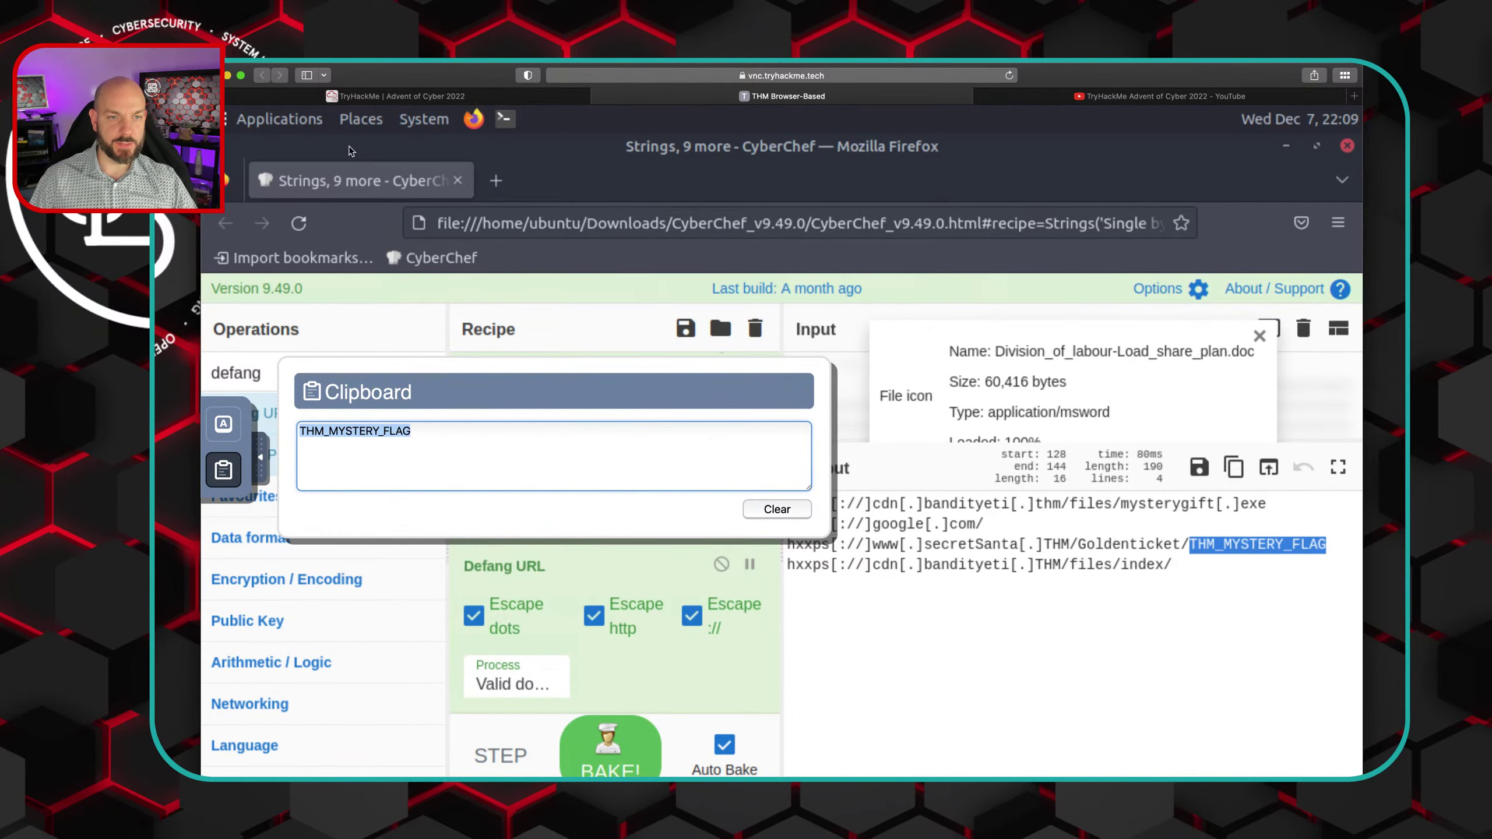
# Submit THM_MYSTERY_FLAG on the TryHackMe page as the ticket found in one of the domains
pyautogui.click(371, 97)
pyautogui.click(510, 592)
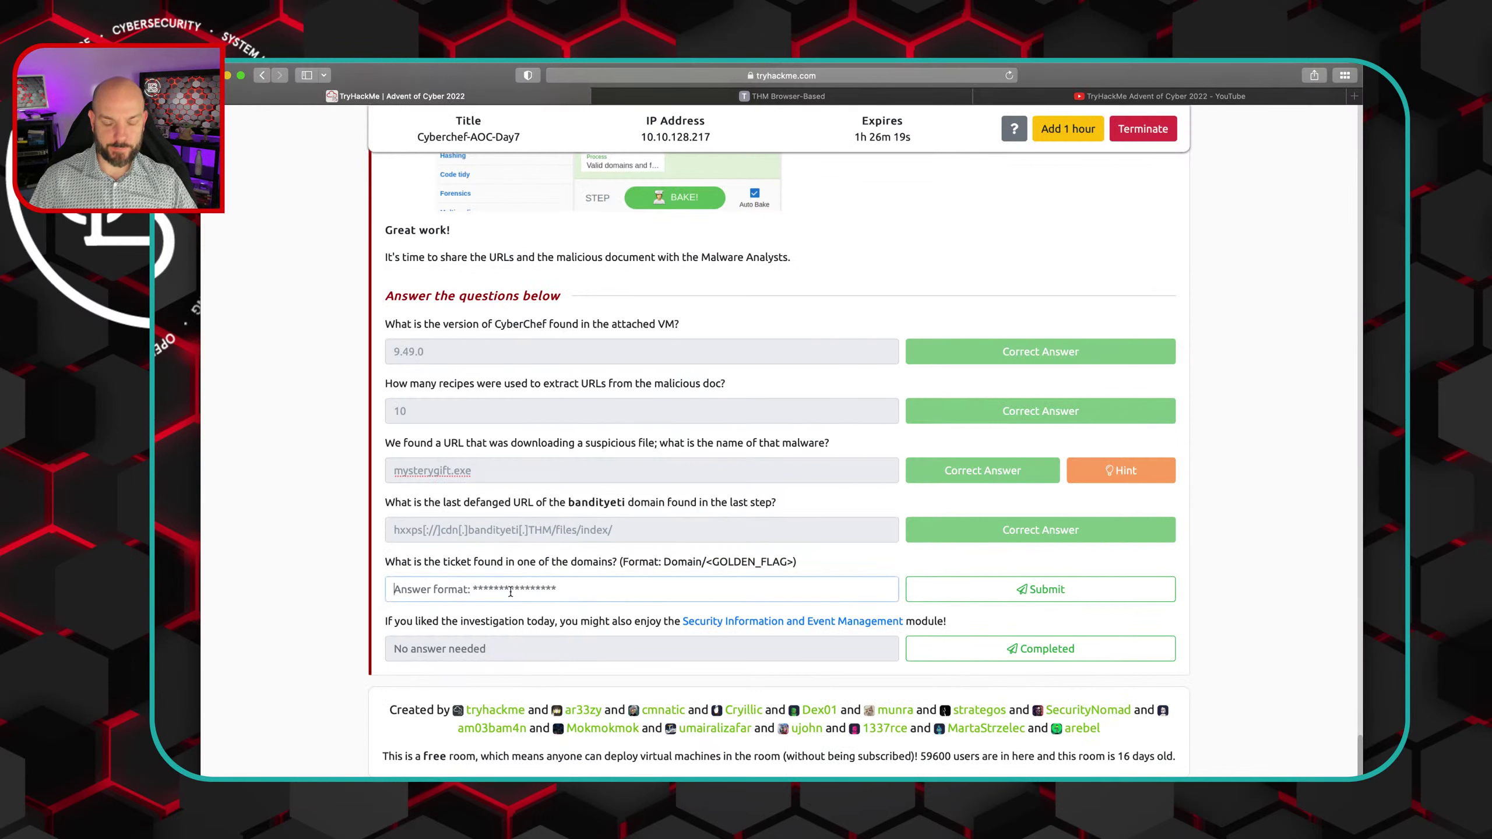
pyautogui.press('super+v')
pyautogui.click(1041, 585)
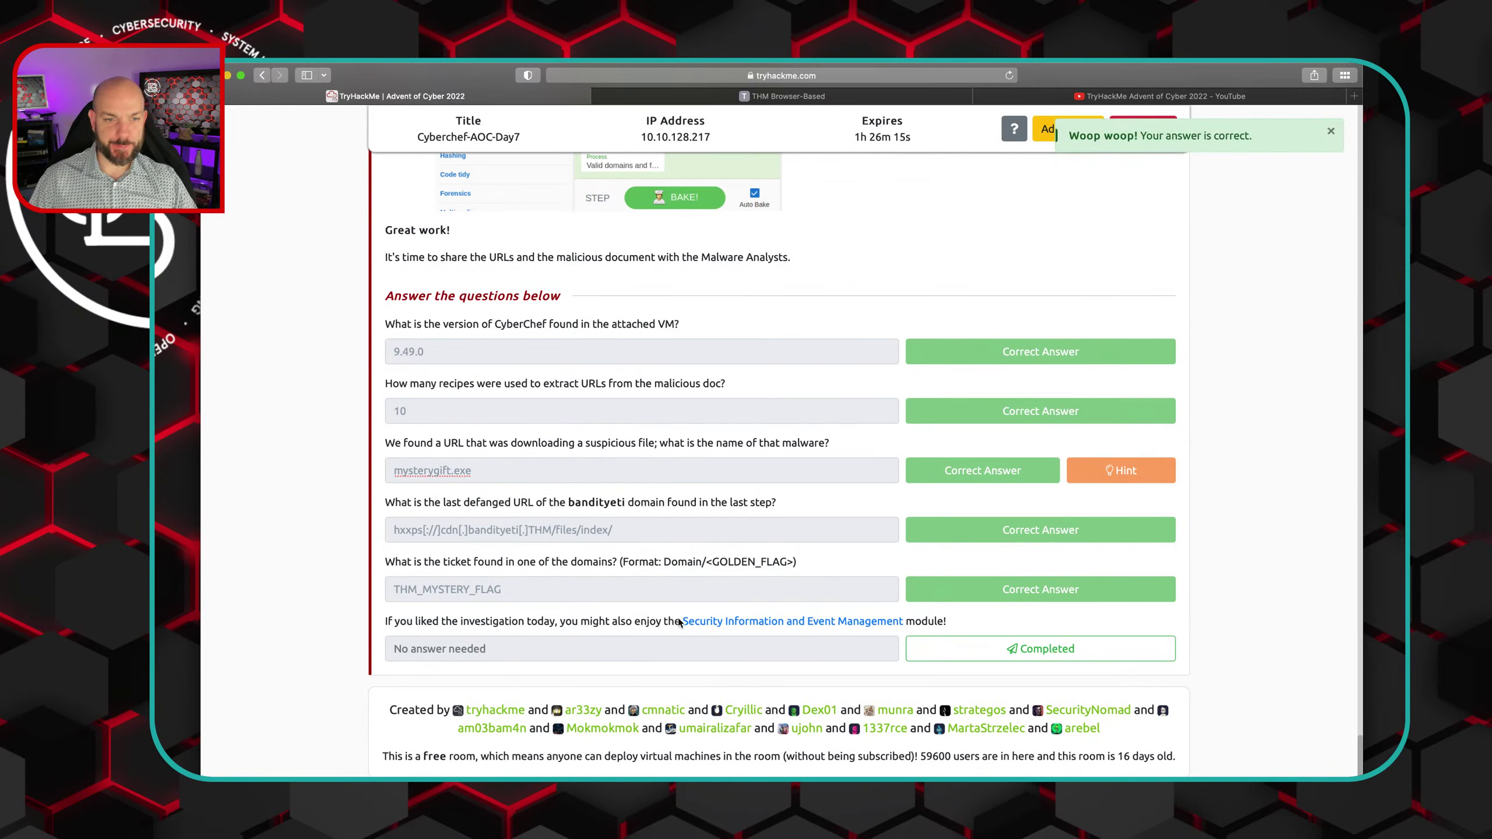
# Mark the final no-answer question as completed and go back up the walkthrough to the CyberChef panel overview
pyautogui.scroll(10, 837, 472)
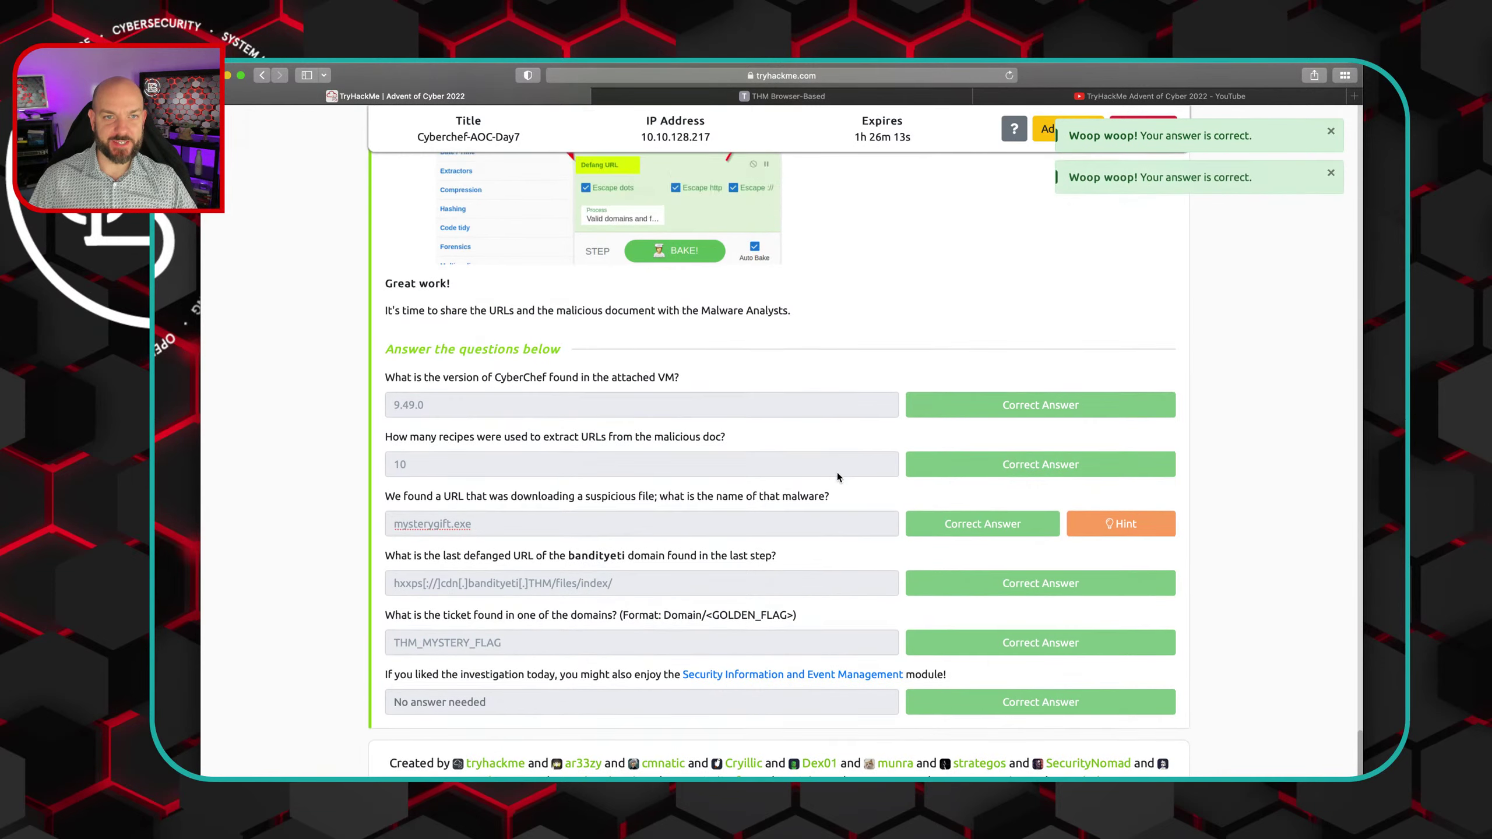
pyautogui.scroll(20, 837, 473)
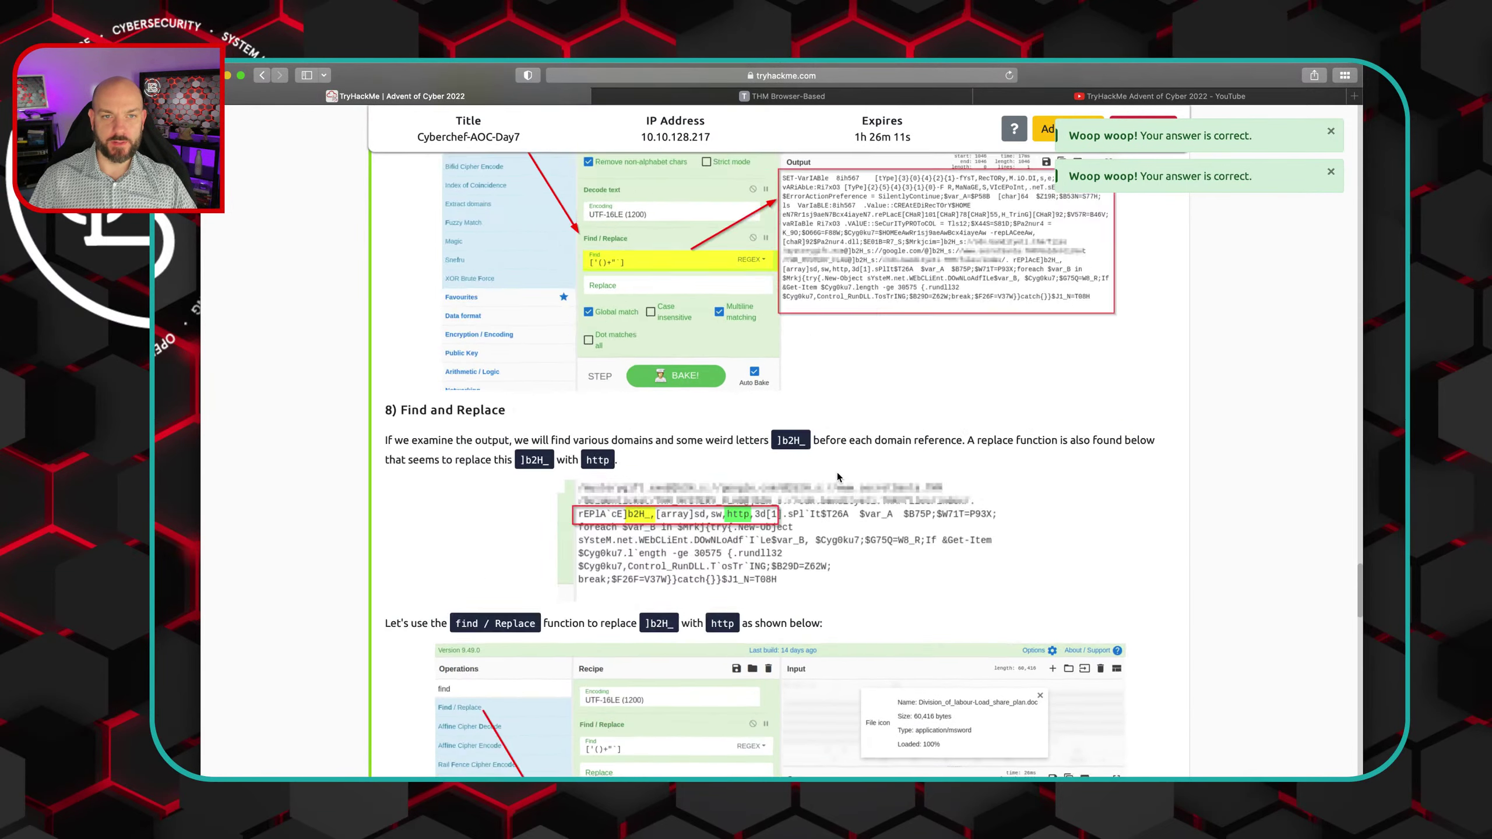
pyautogui.scroll(15, 836, 472)
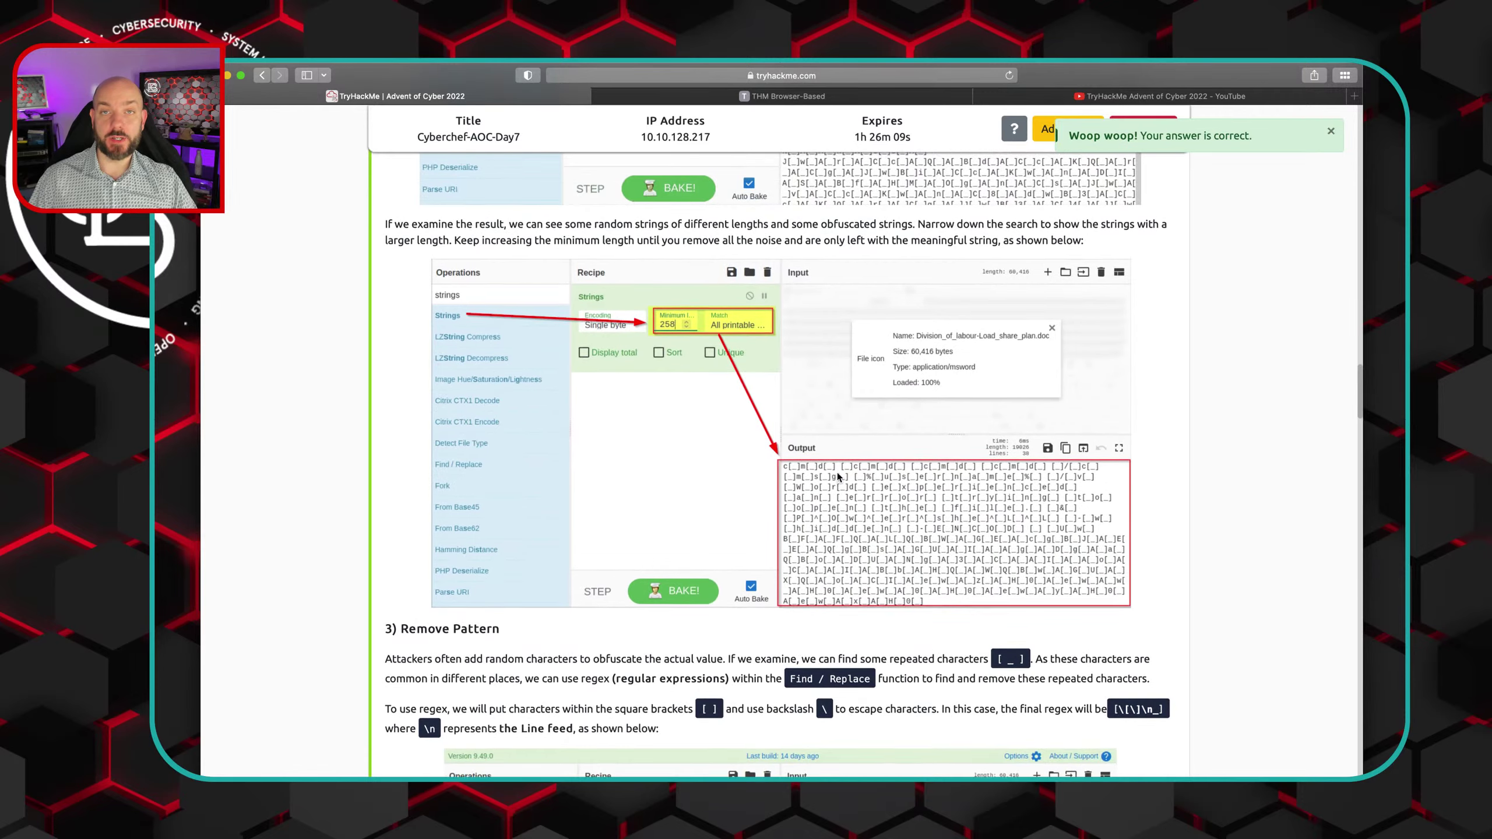
pyautogui.scroll(15, 837, 477)
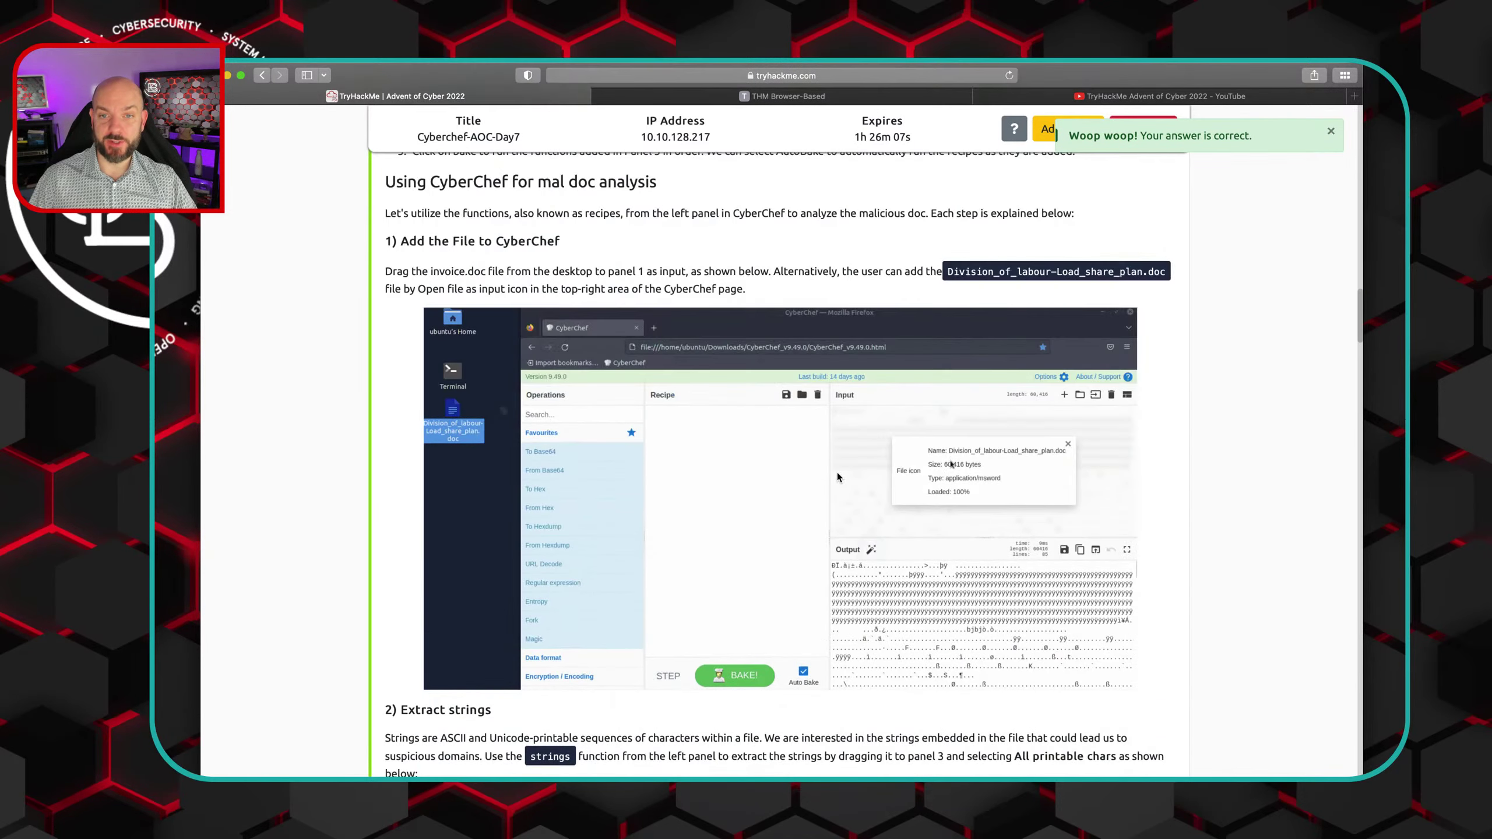
pyautogui.scroll(5, 836, 472)
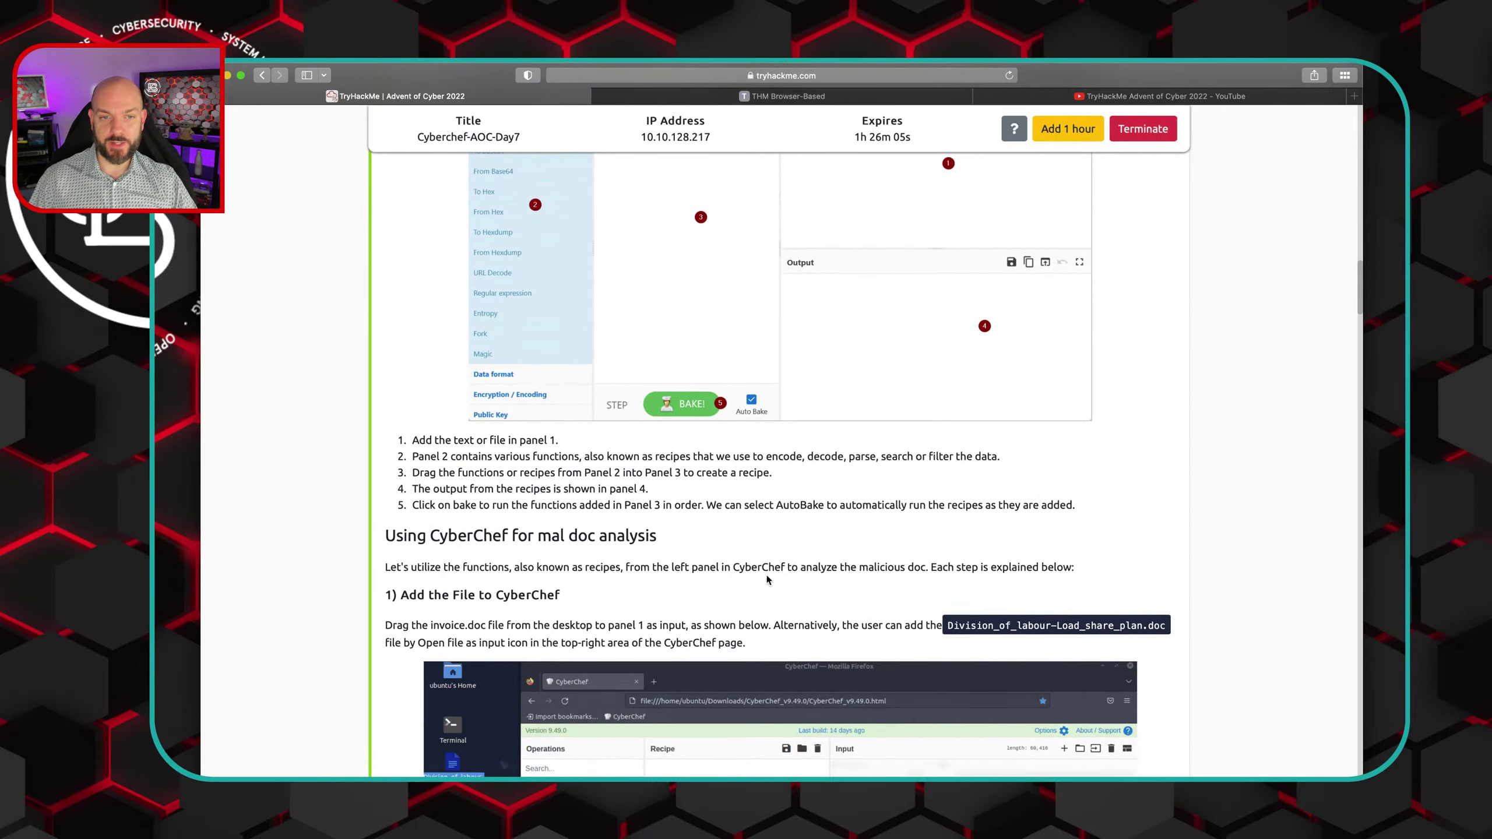